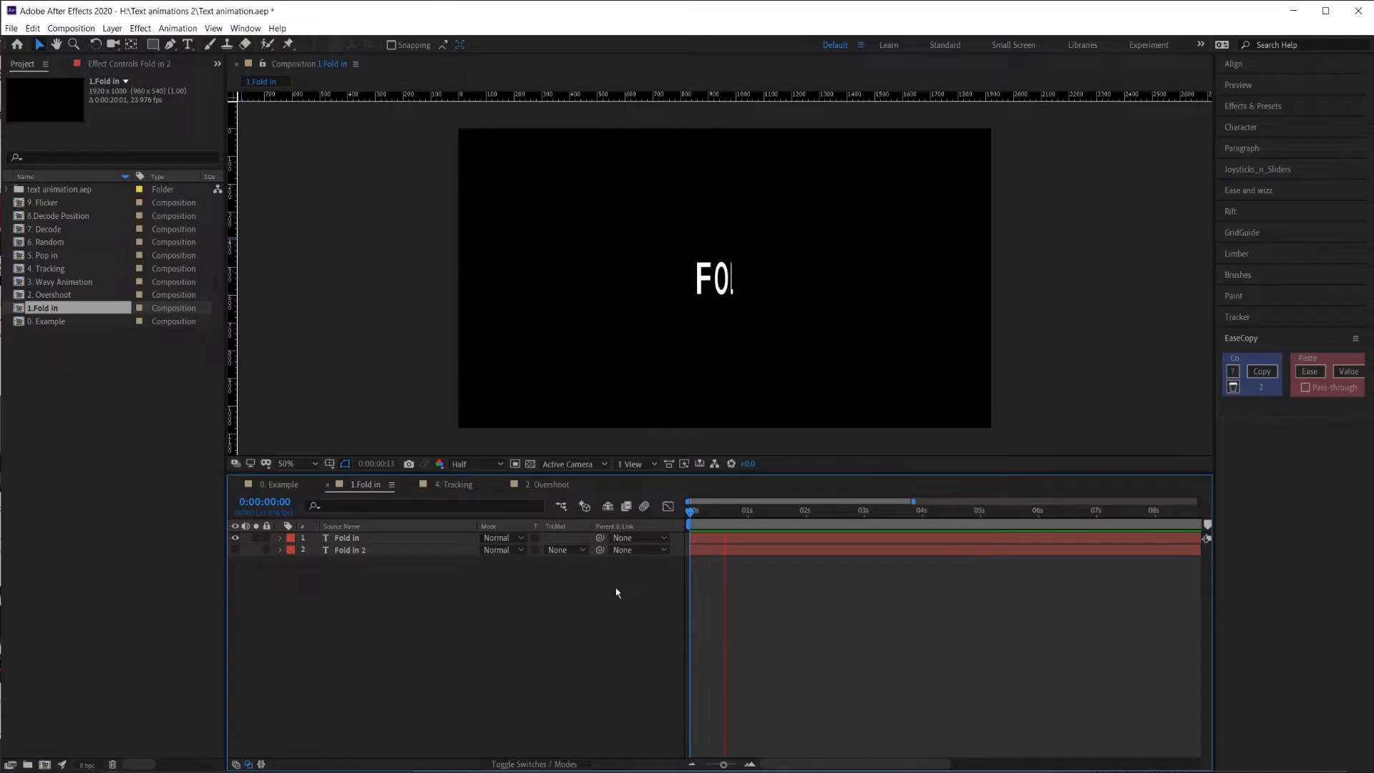
- Hide the Fold in layer, show and select Fold in 2, and move the playhead to frame 3
drag(822, 511, 788, 517)
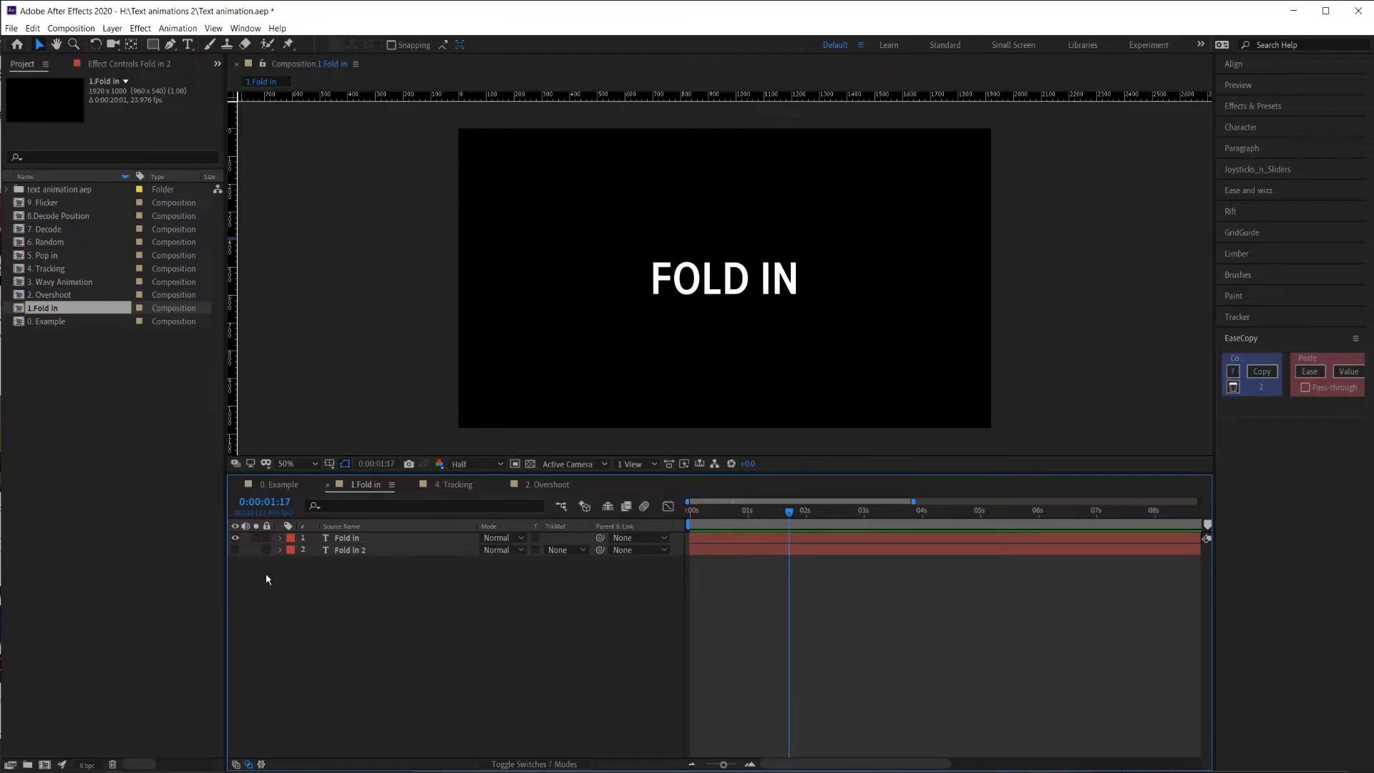
click(235, 549)
click(342, 553)
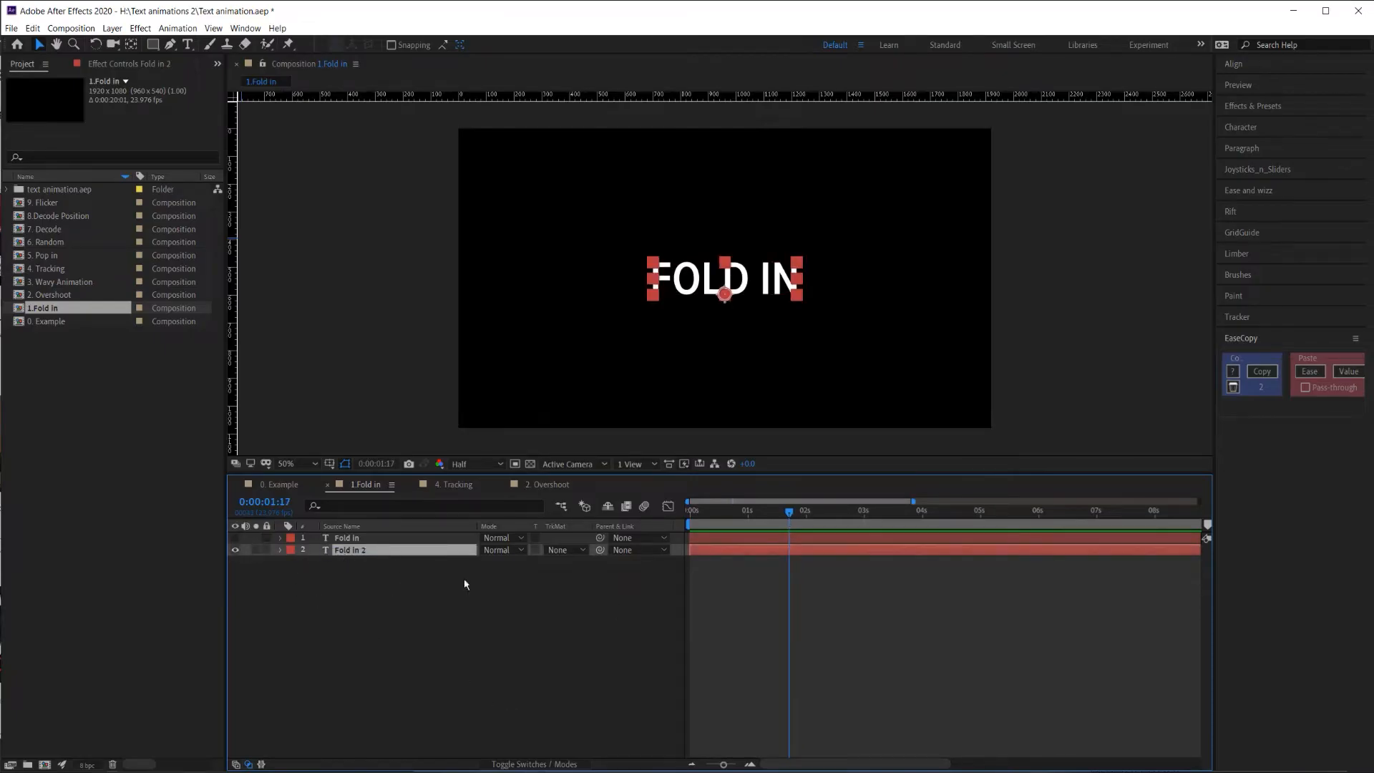
drag(739, 513, 705, 530)
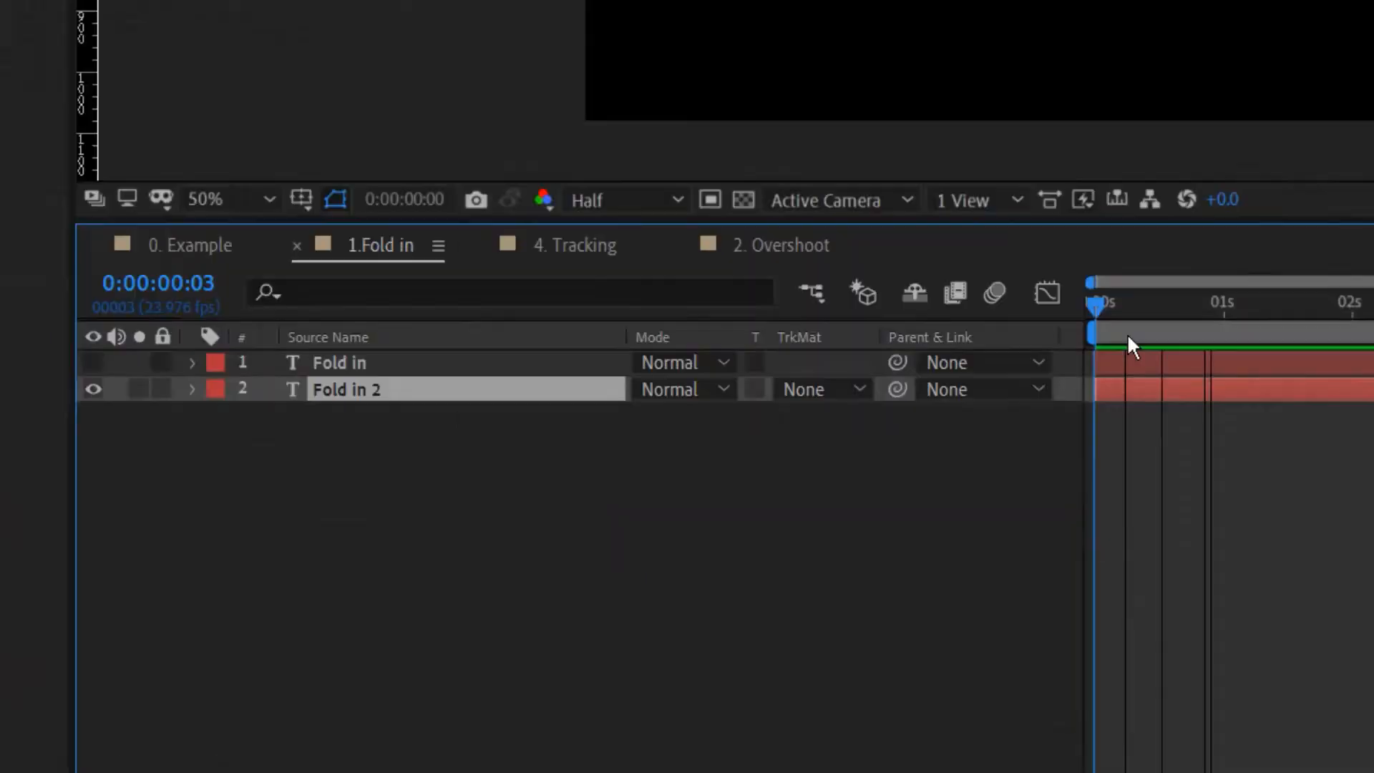
- Add a Tracking animator to the Fold in 2 text and set its Tracking Amount to -72
click(192, 391)
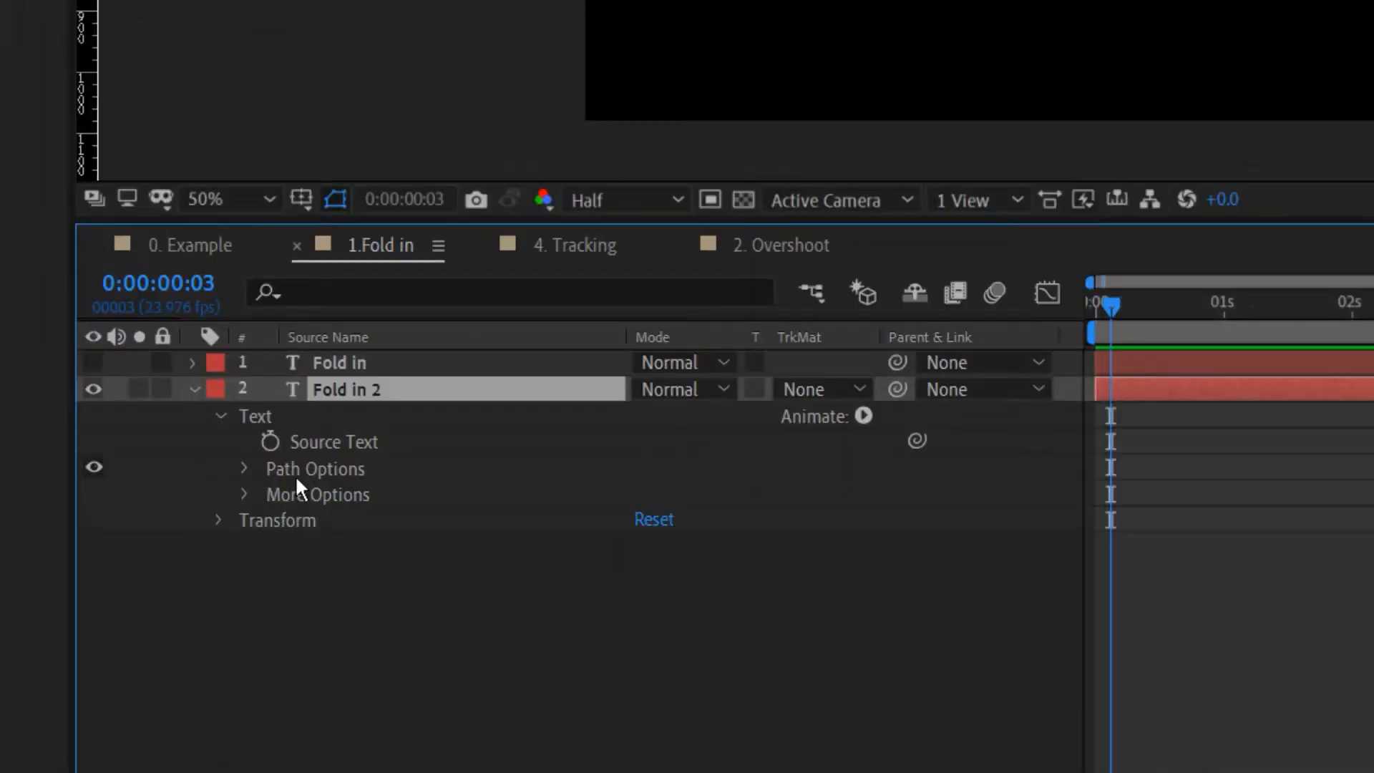
click(863, 416)
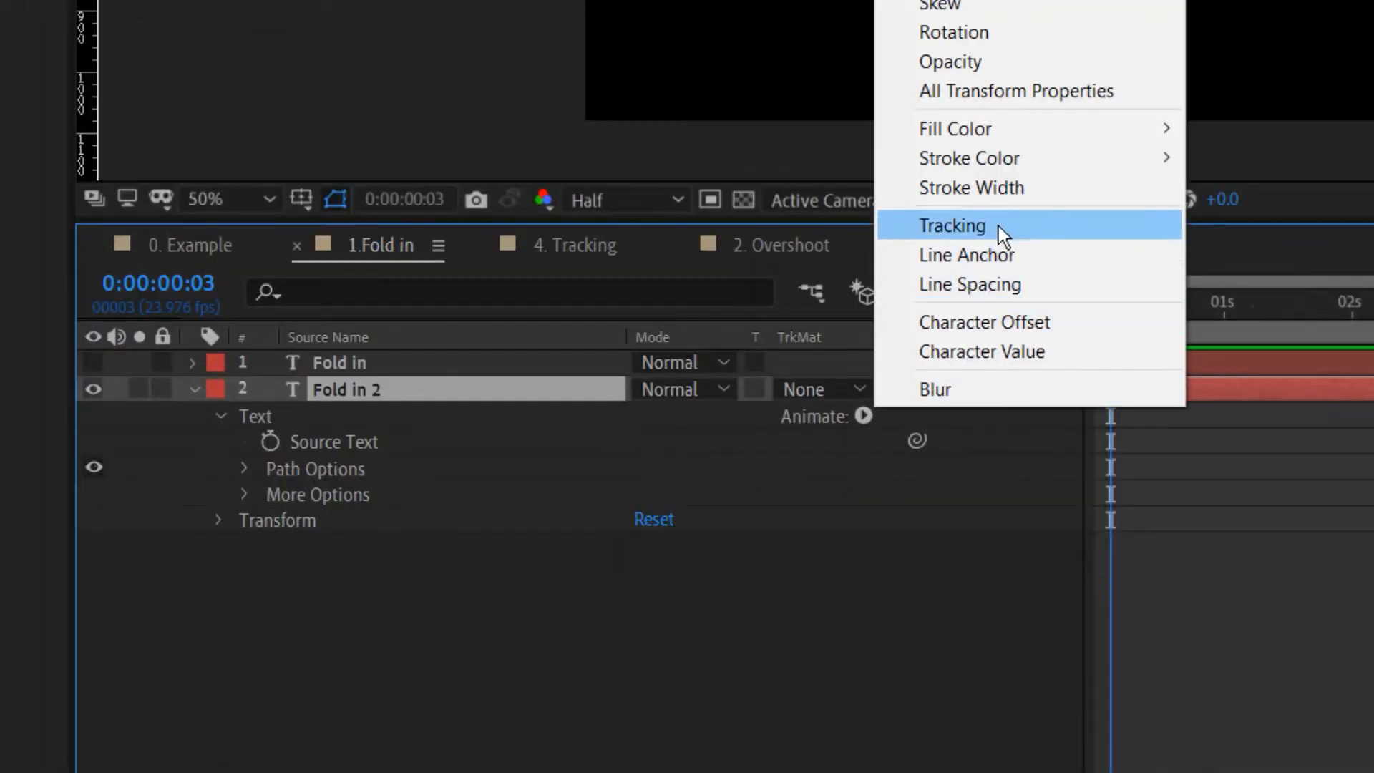
click(997, 227)
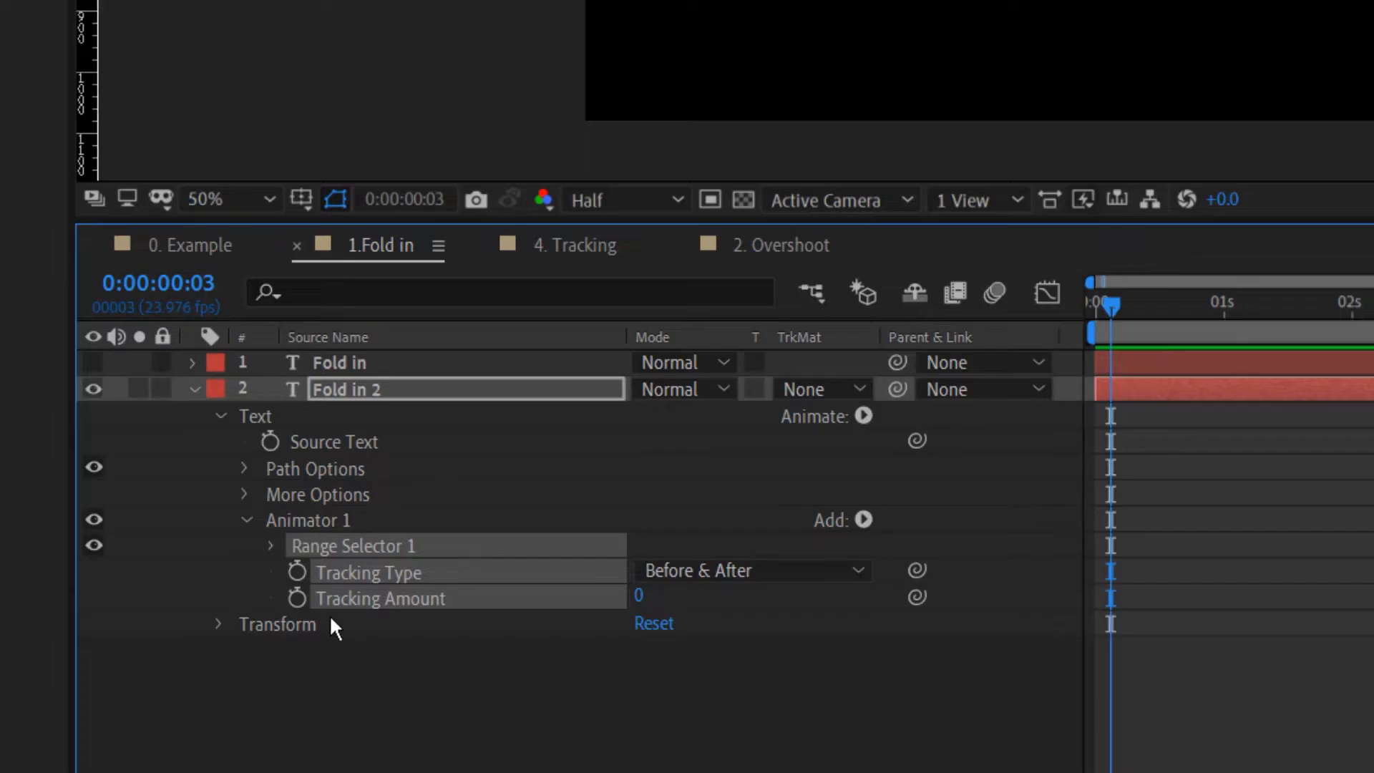
click(373, 599)
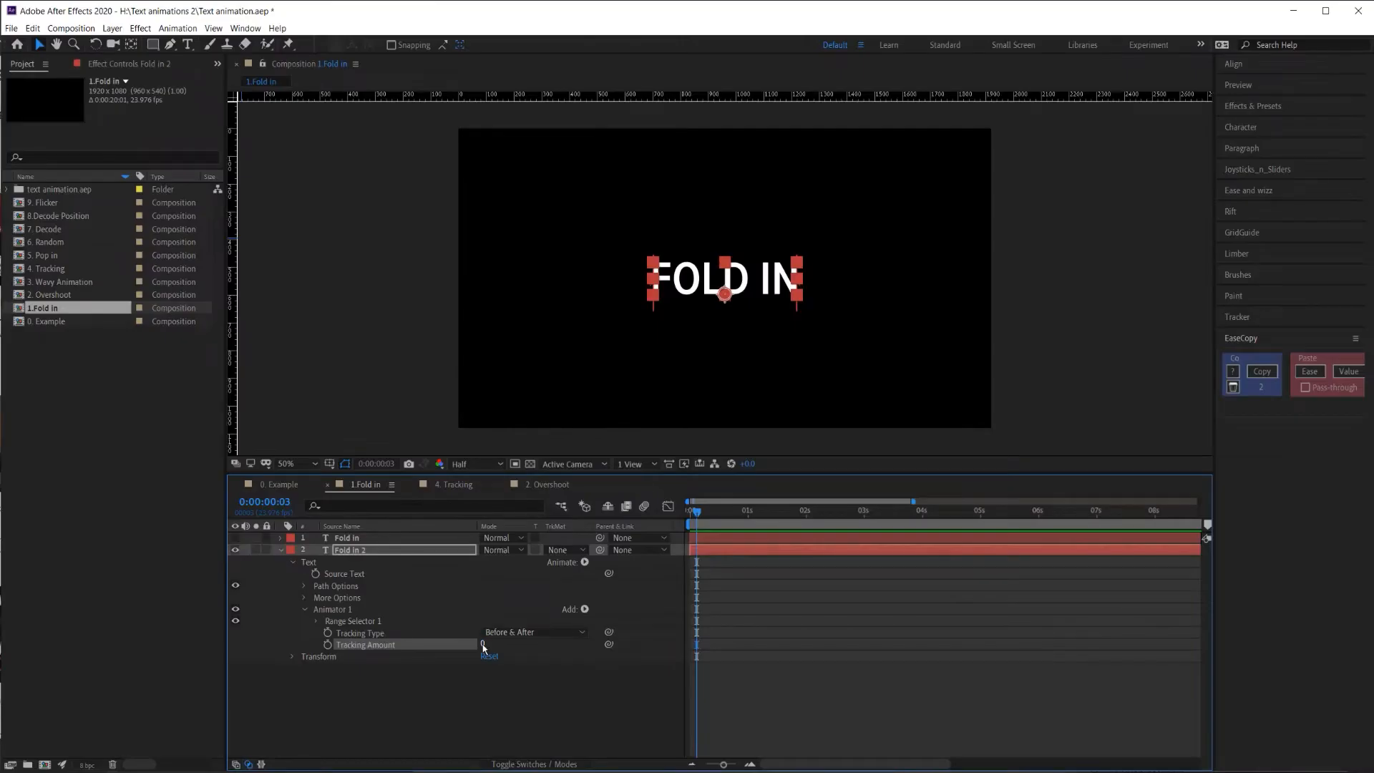
drag(637, 596, 551, 602)
drag(441, 646, 436, 646)
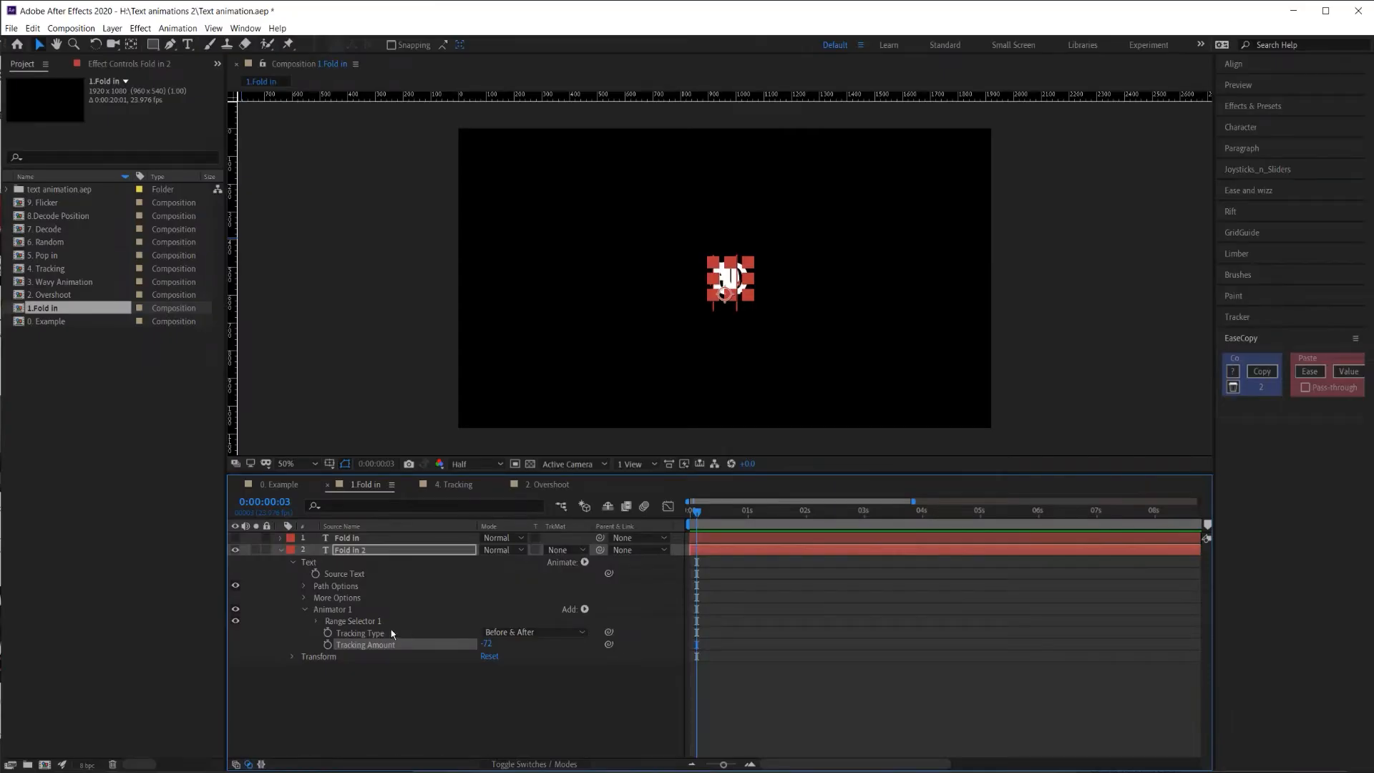
- Add a Scale property to the existing Animator 1 of the Fold in 2 text
click(319, 613)
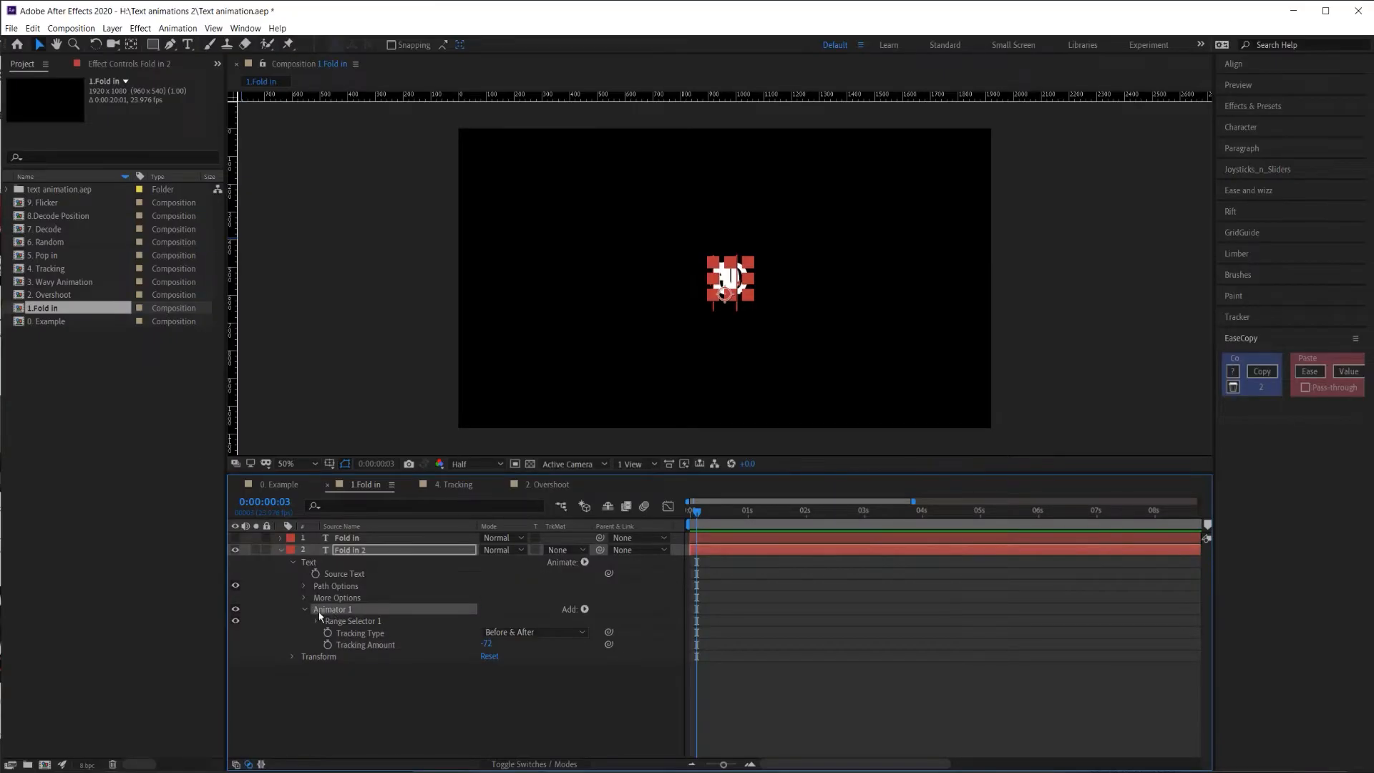
click(585, 563)
click(637, 368)
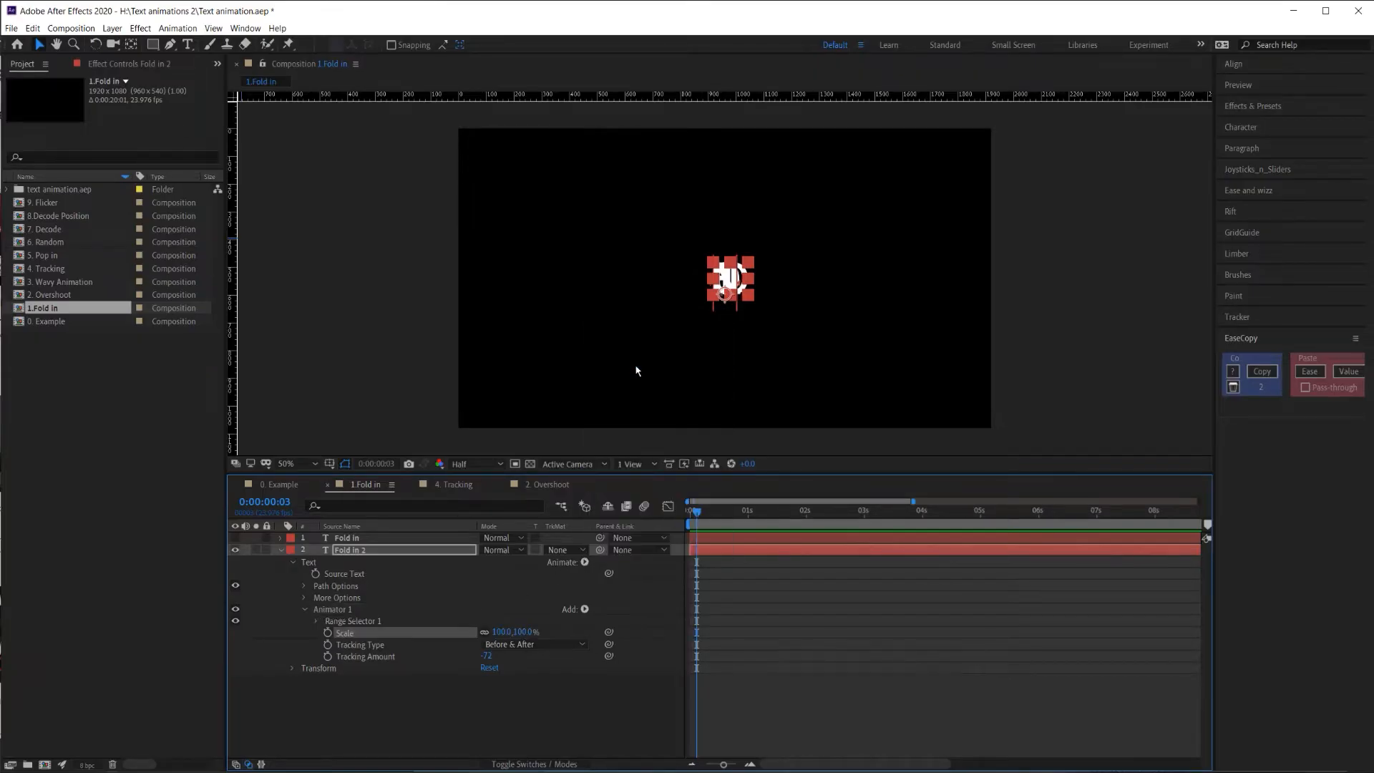
- Add Scale to Fold in 2 as a separate animator with Animator 1 unselected, and delete that second animator
click(332, 609)
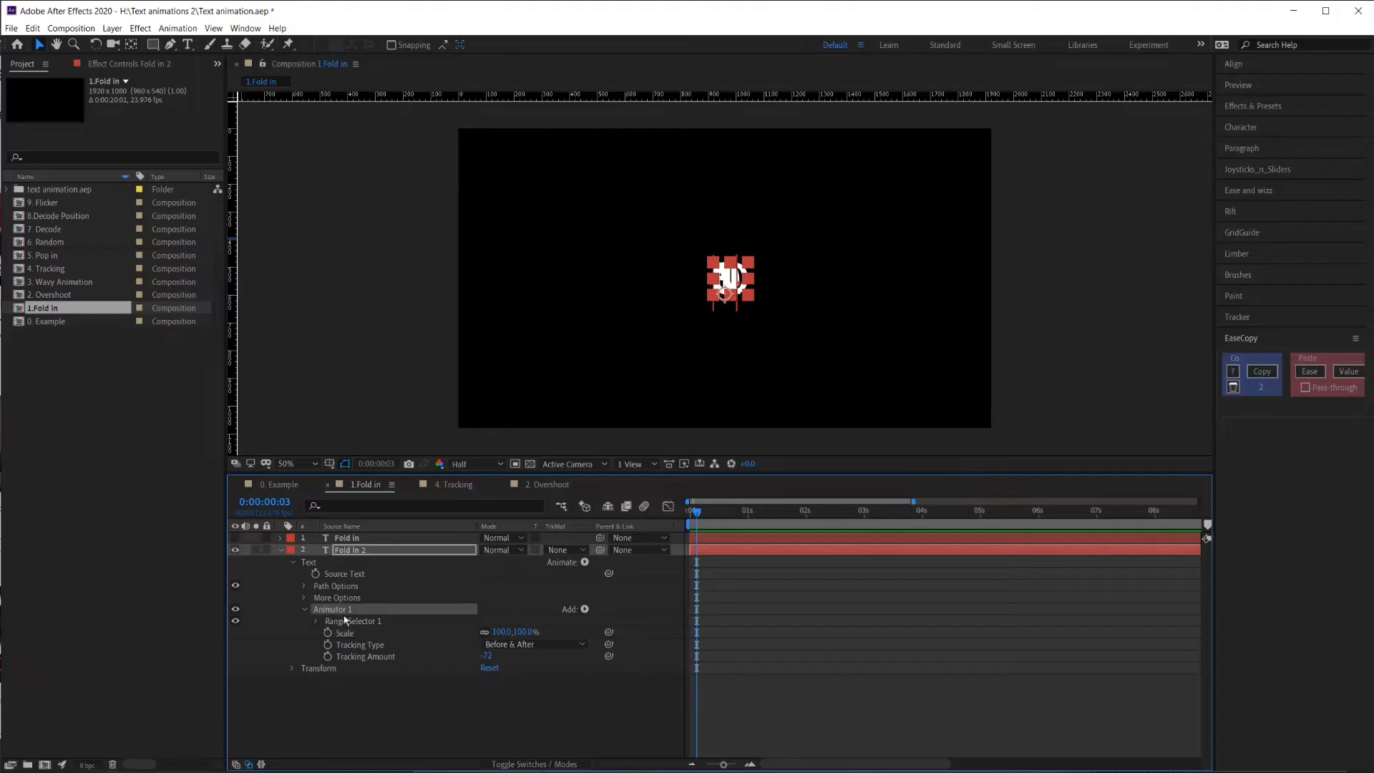
click(405, 690)
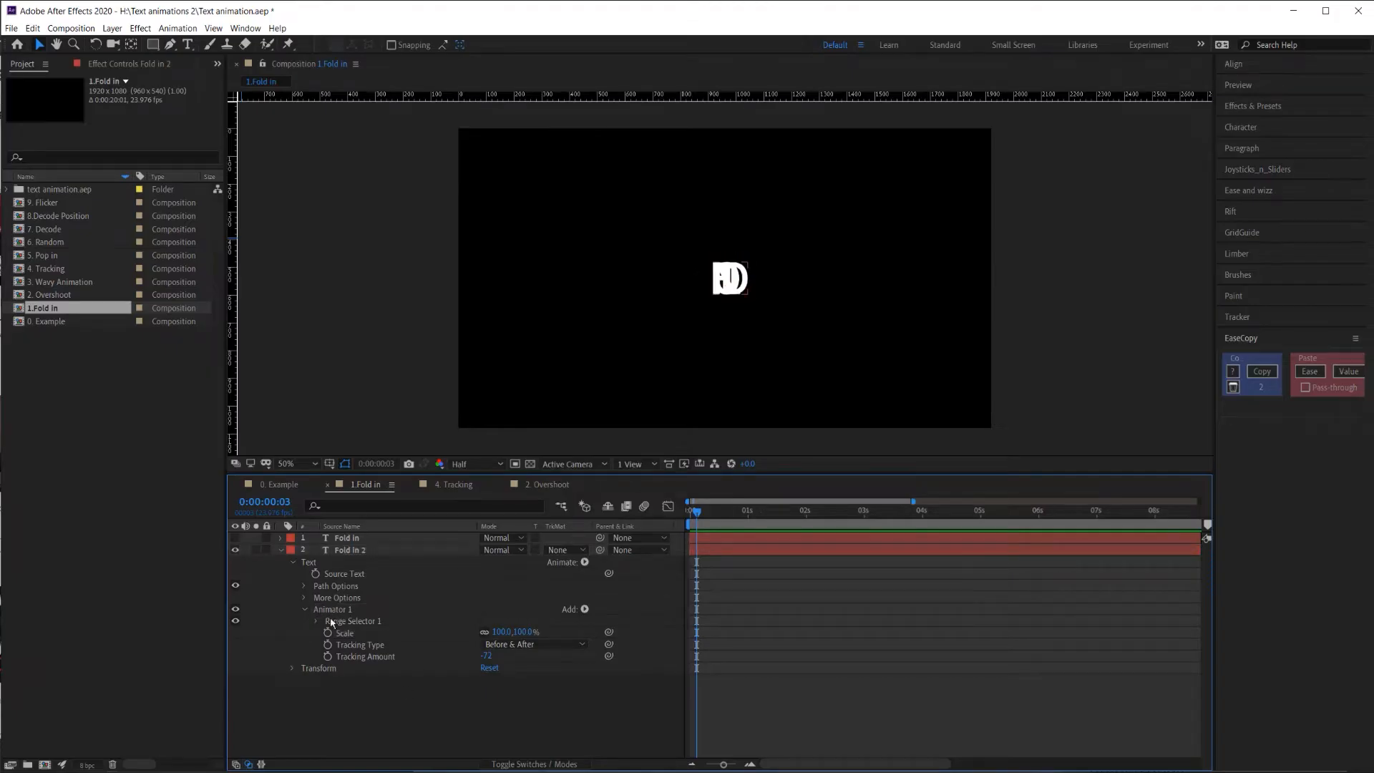
click(585, 562)
click(637, 368)
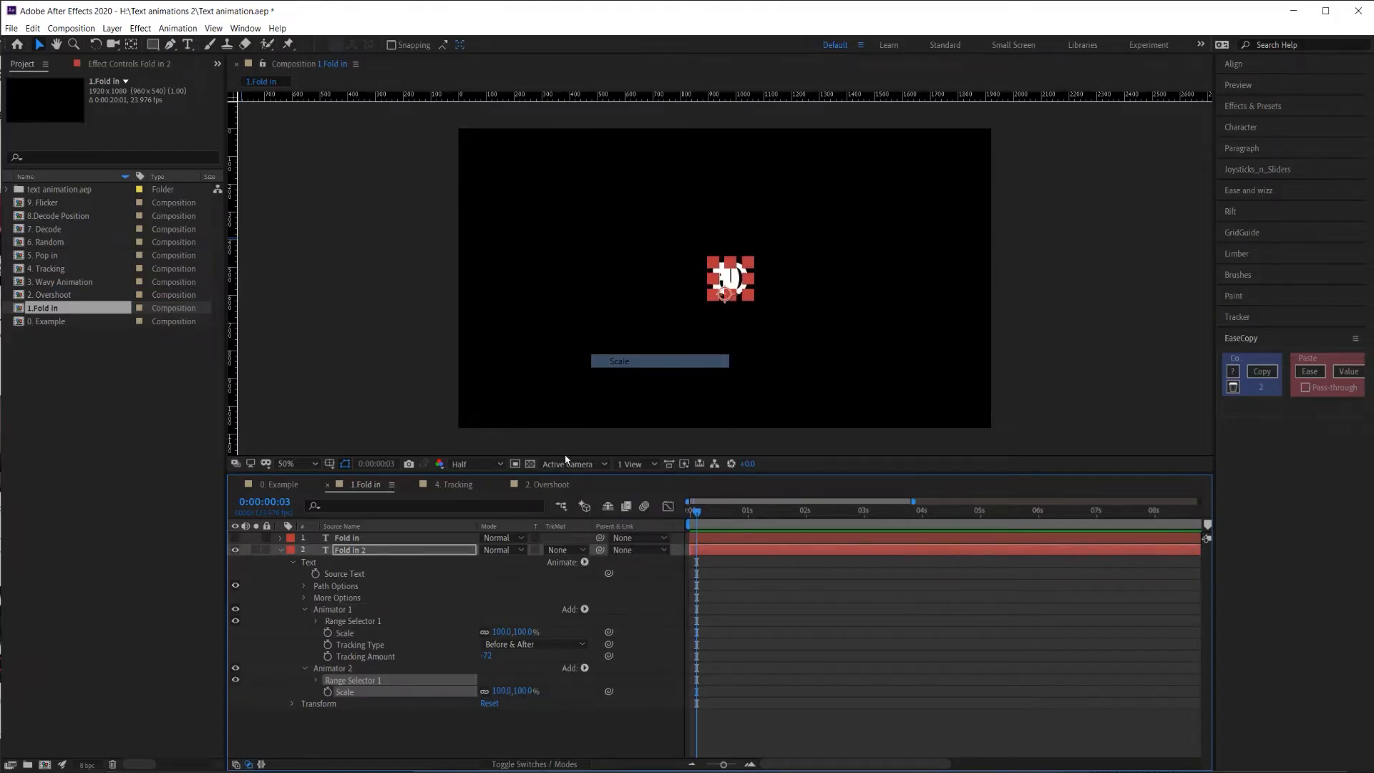
click(332, 668)
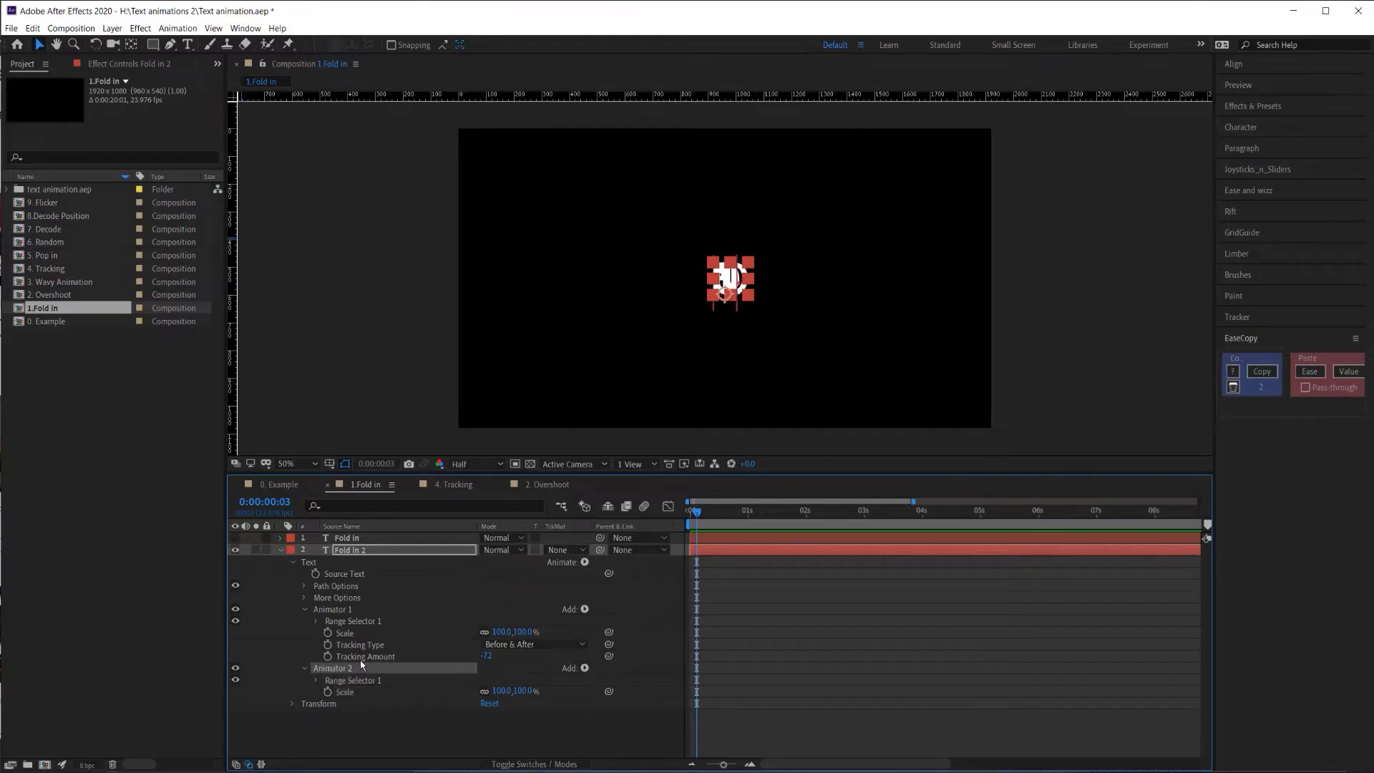
key(Delete)
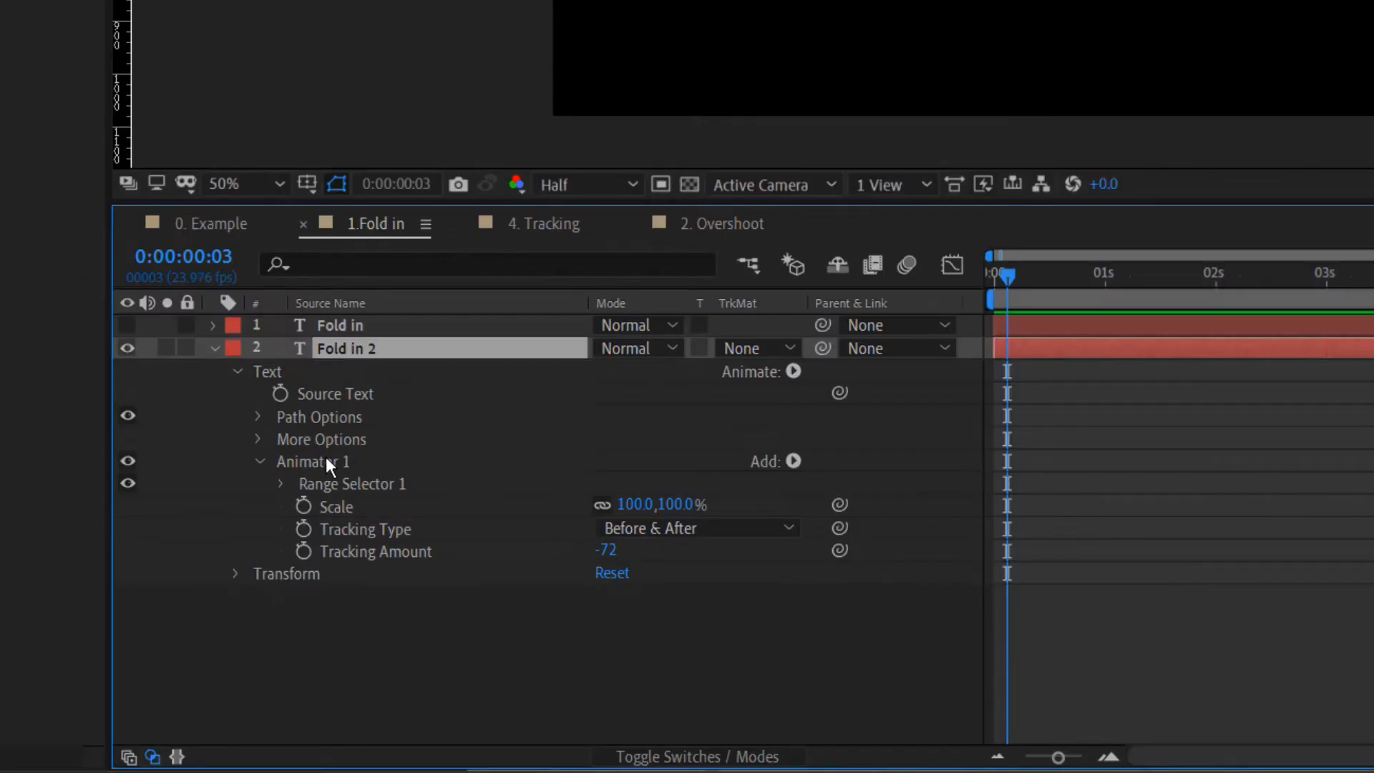
- Set the Shape in the Advanced options of Animator 1's Range Selector 1 to Ramp Up
click(302, 461)
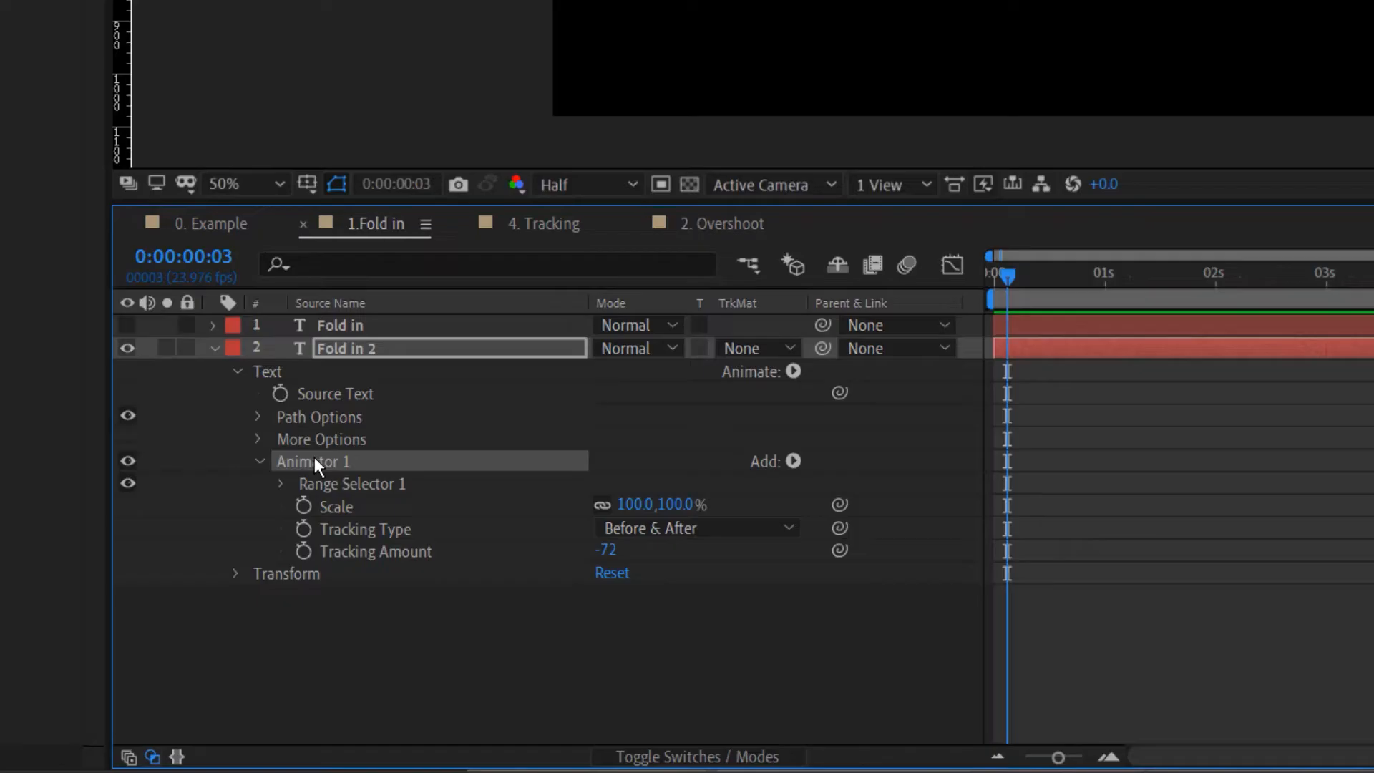
click(281, 484)
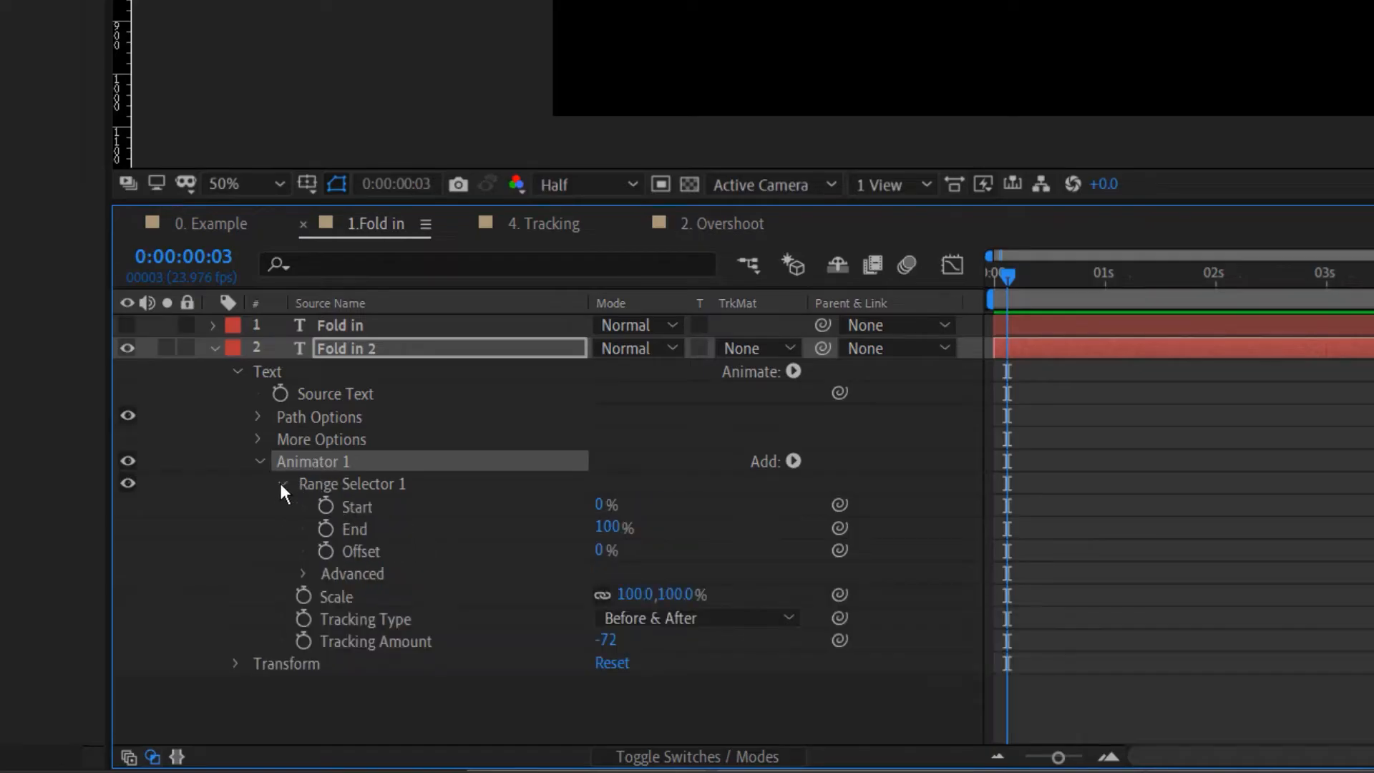
click(302, 574)
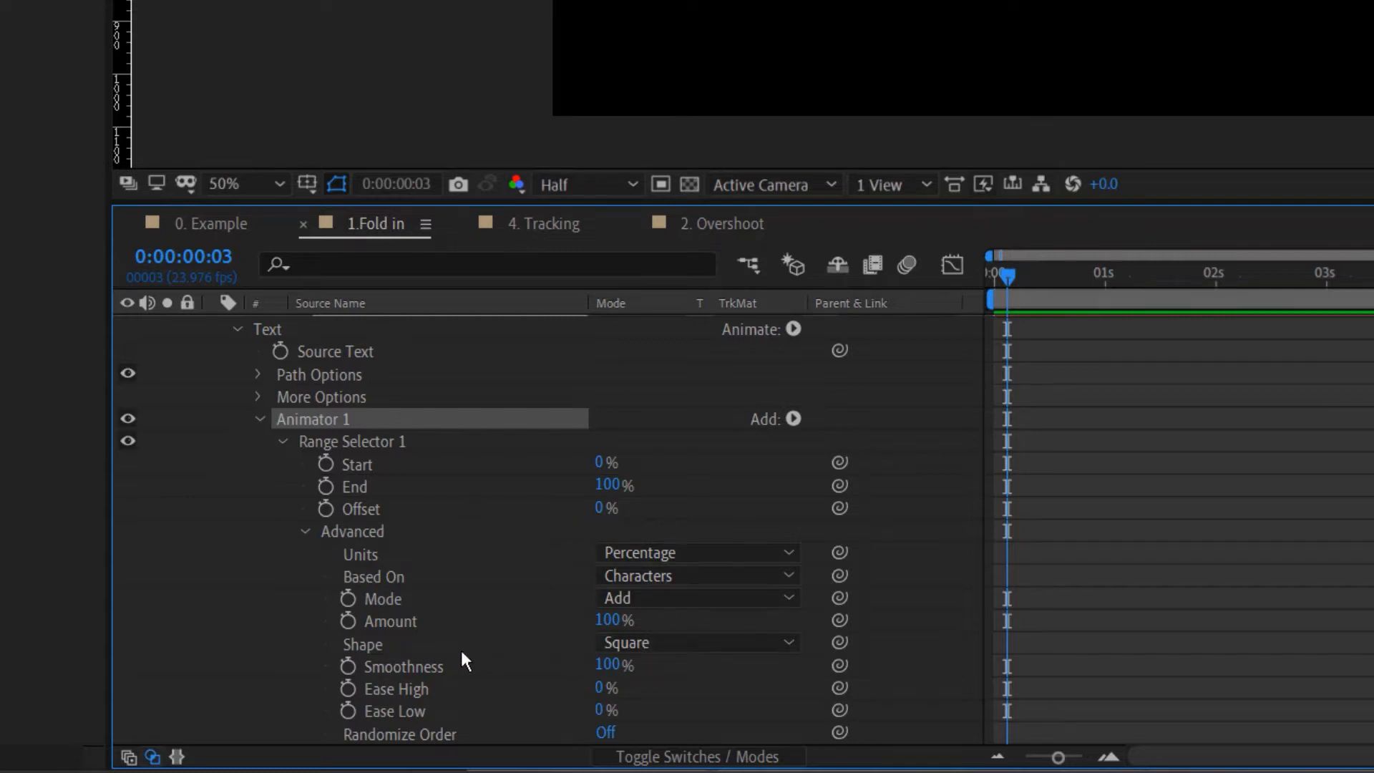
click(367, 649)
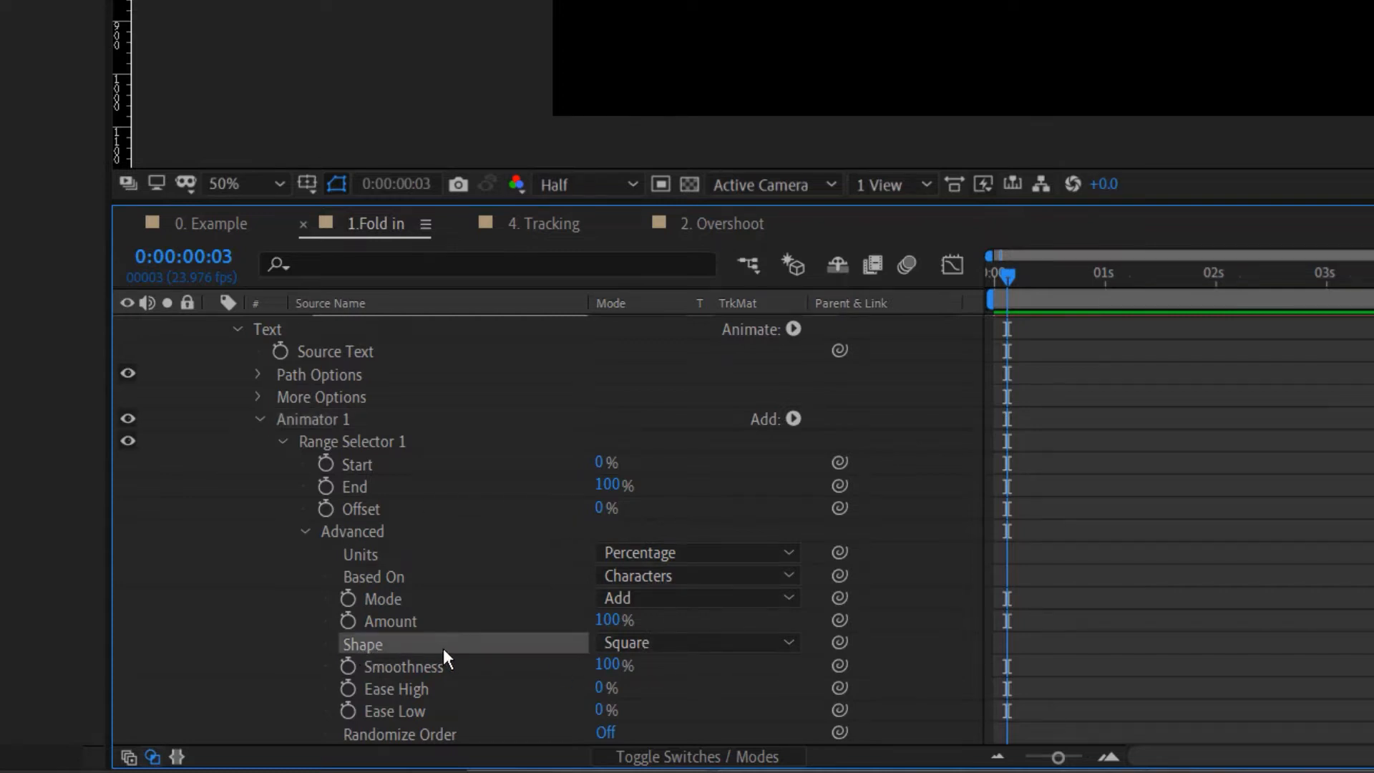
click(642, 648)
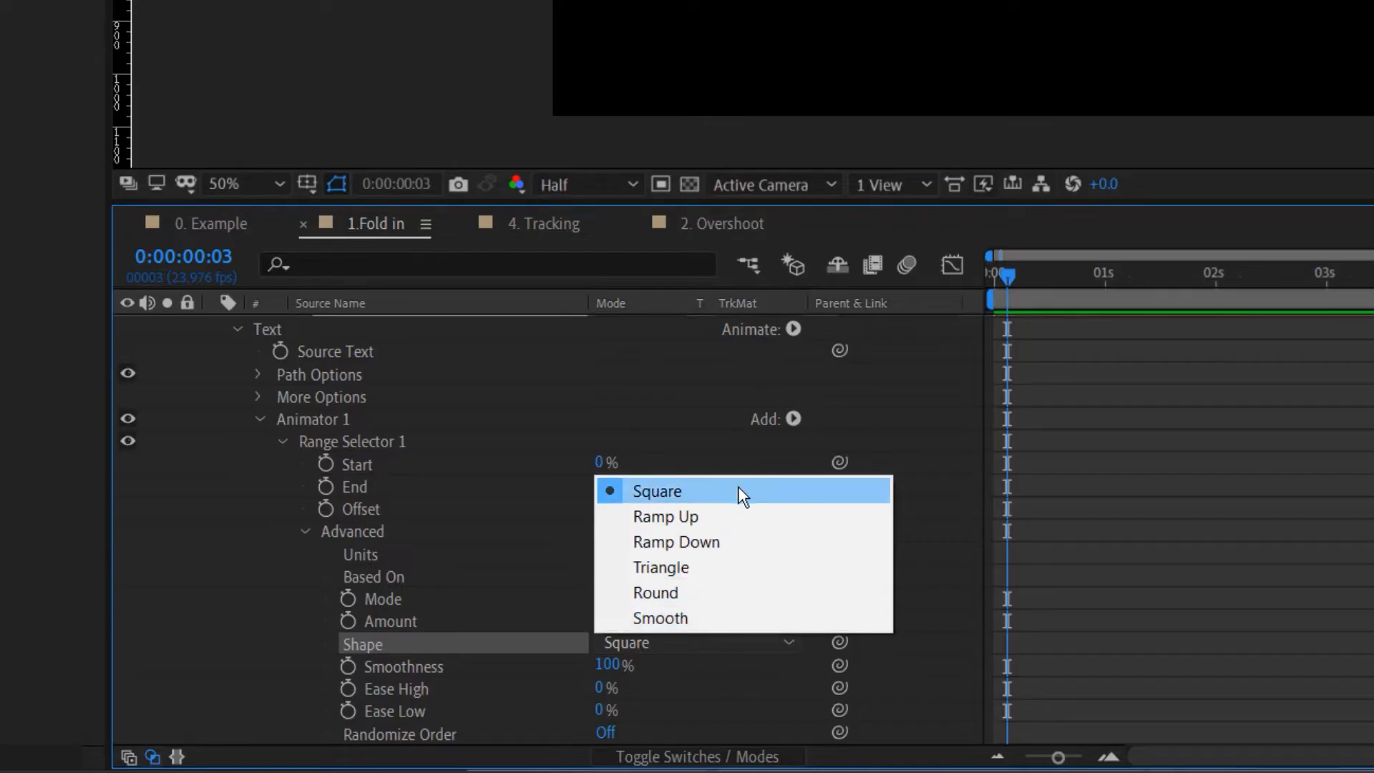
click(655, 515)
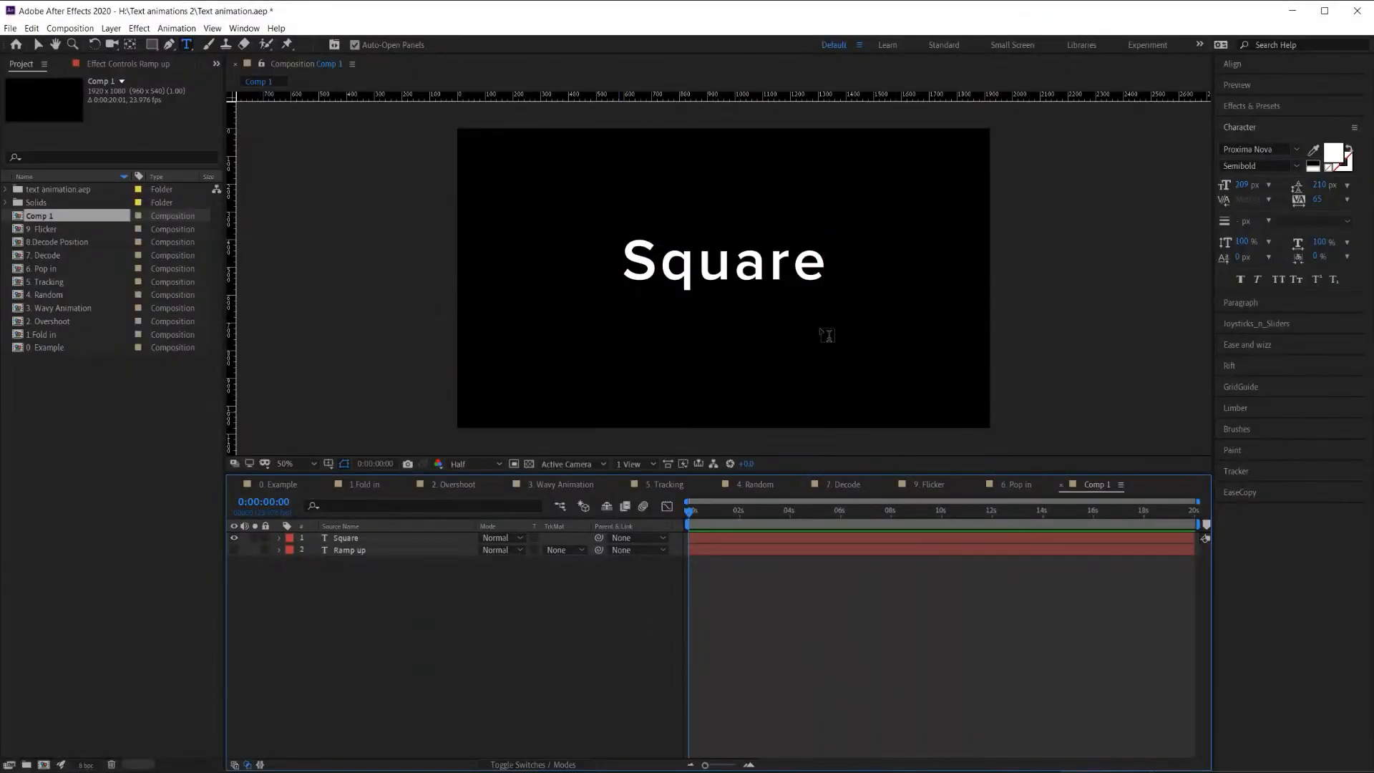
- Expand the Square layer's animator settings in Comp 1 and examine how its letters move by playing and scrubbing the timeline
key(v)
click(279, 538)
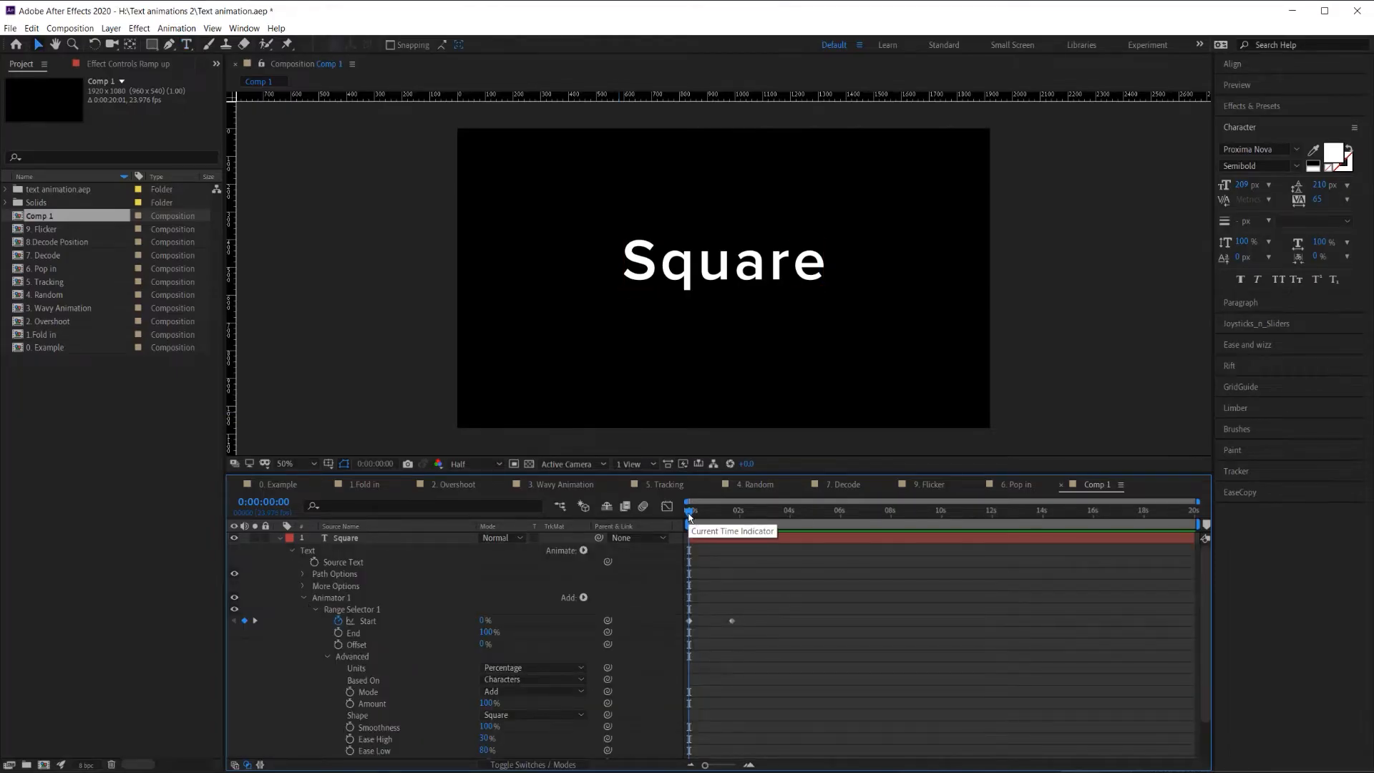
key(space)
key(space)
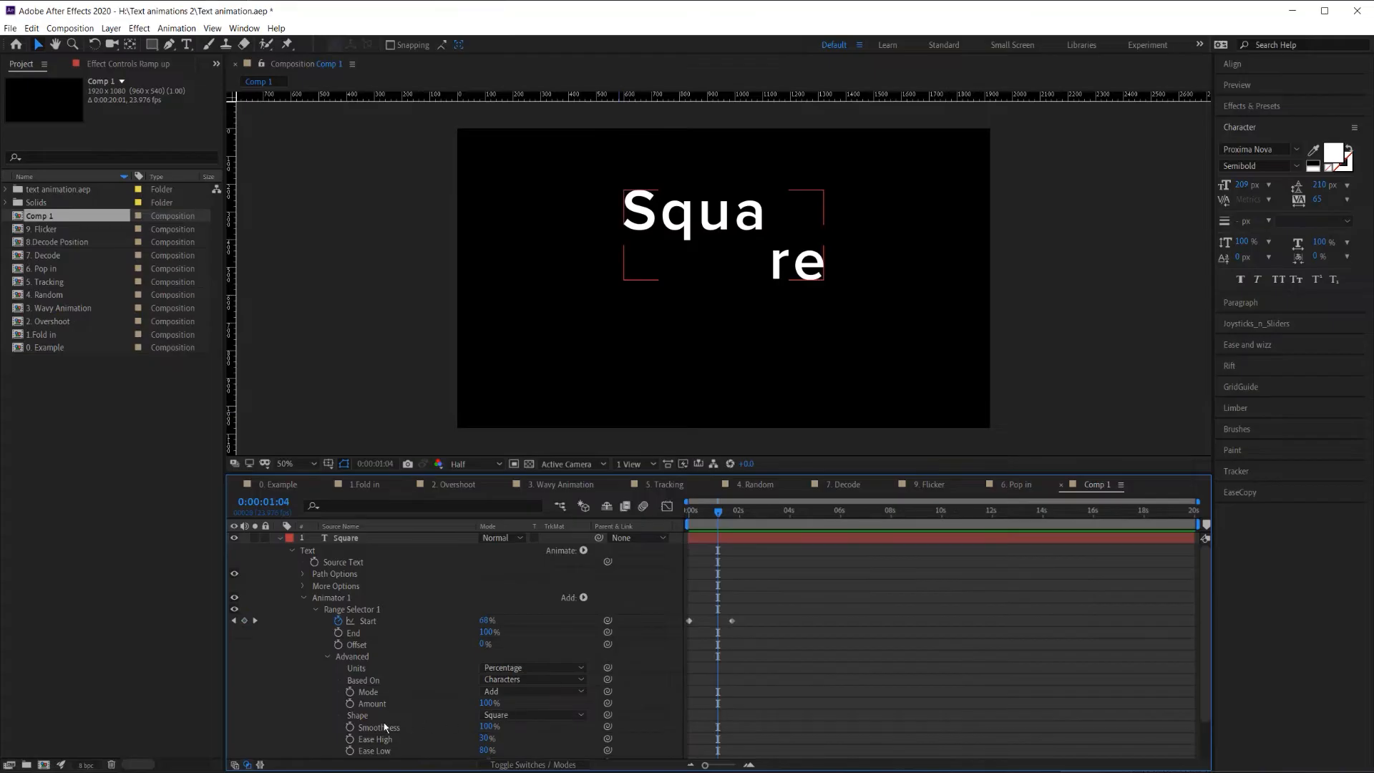
drag(710, 522, 702, 522)
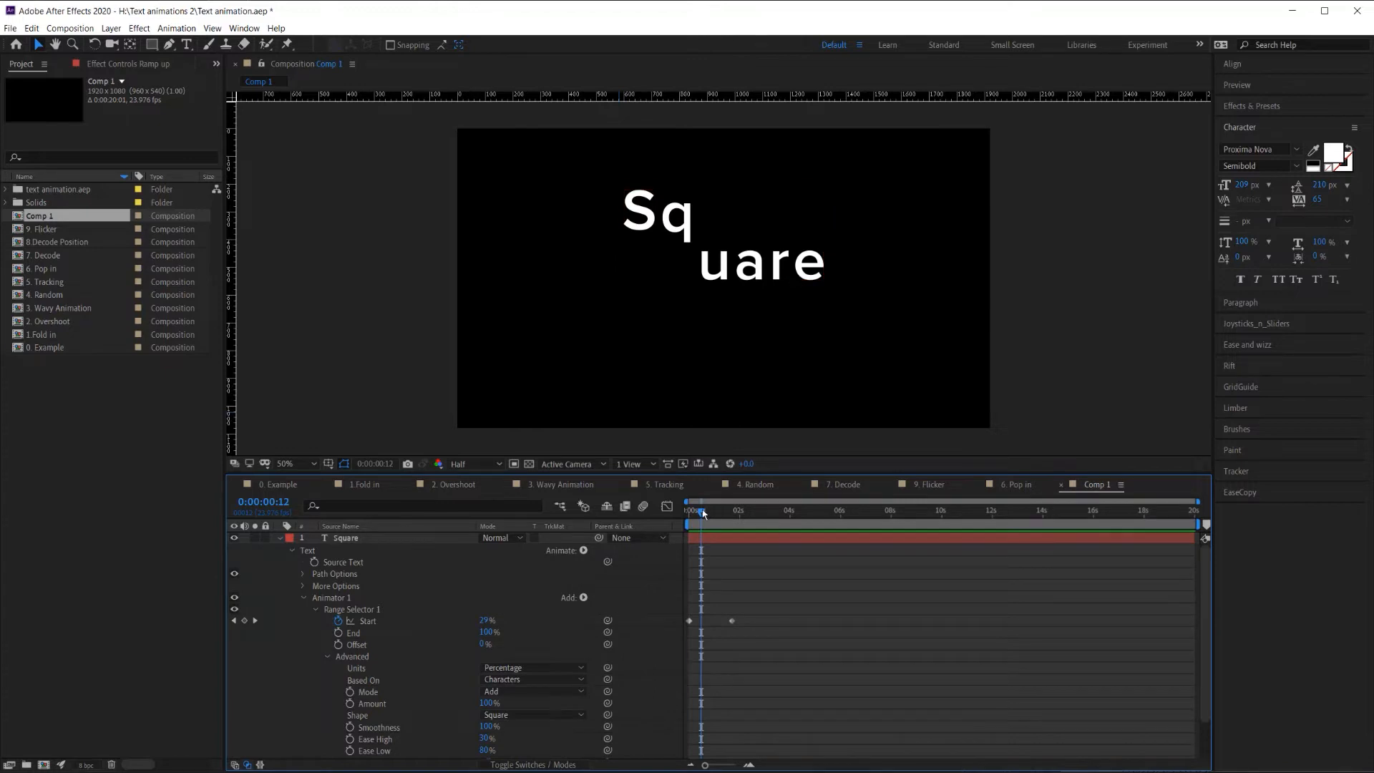
drag(705, 512, 727, 512)
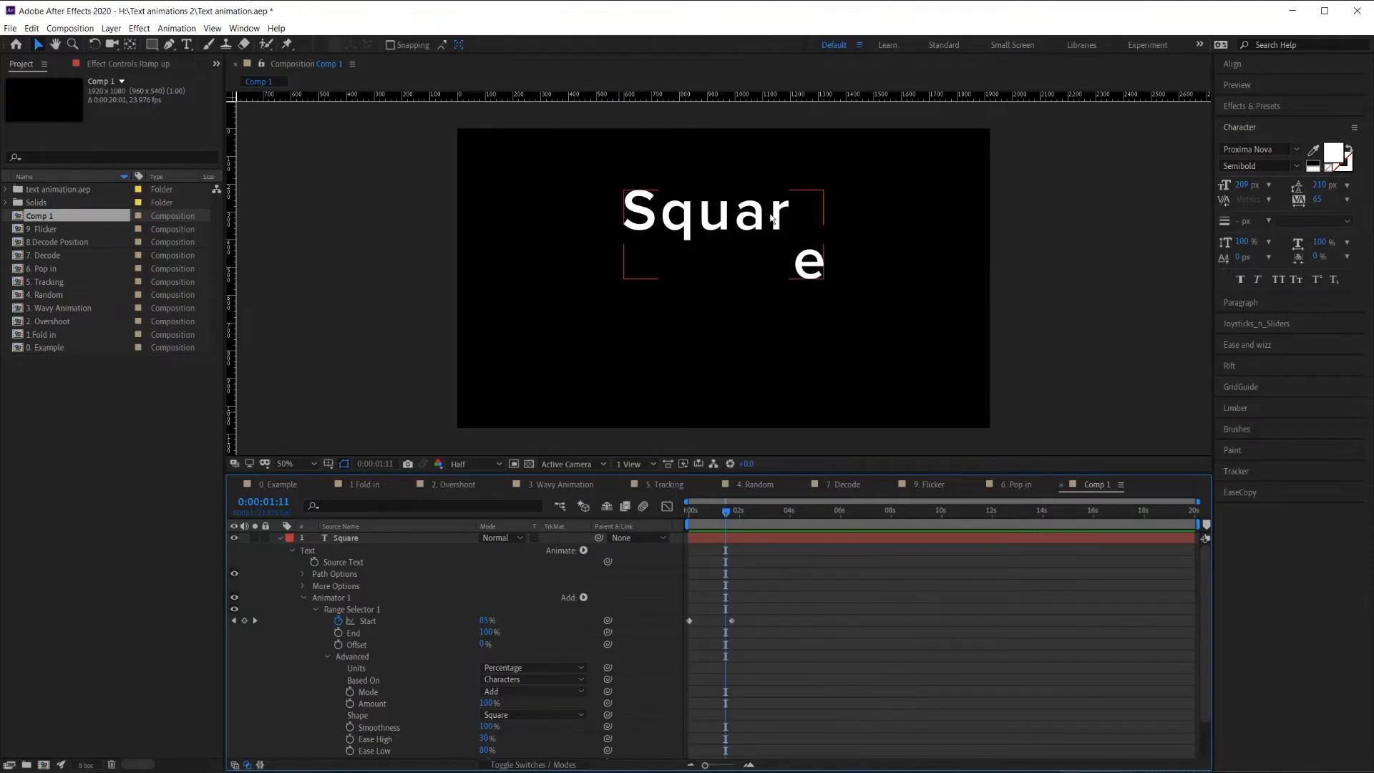
key(space)
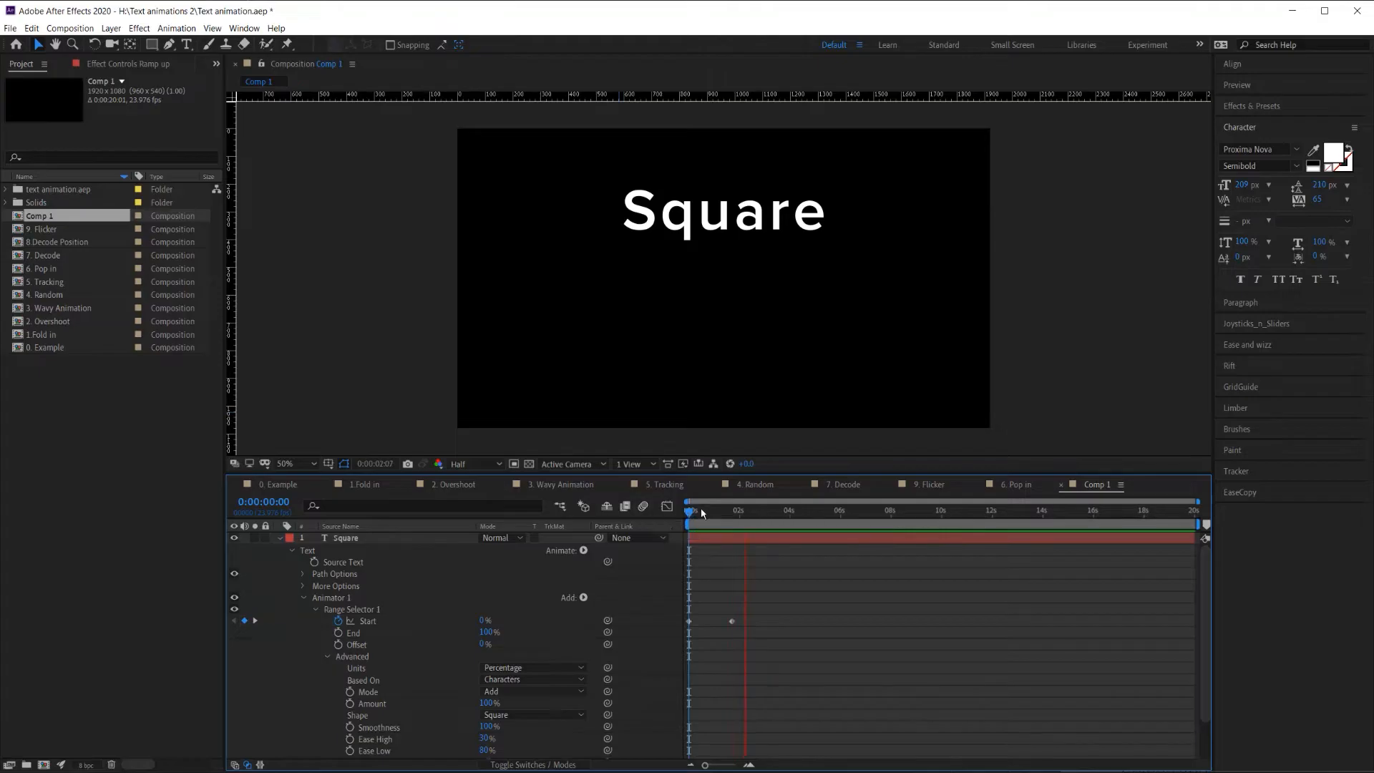
key(space)
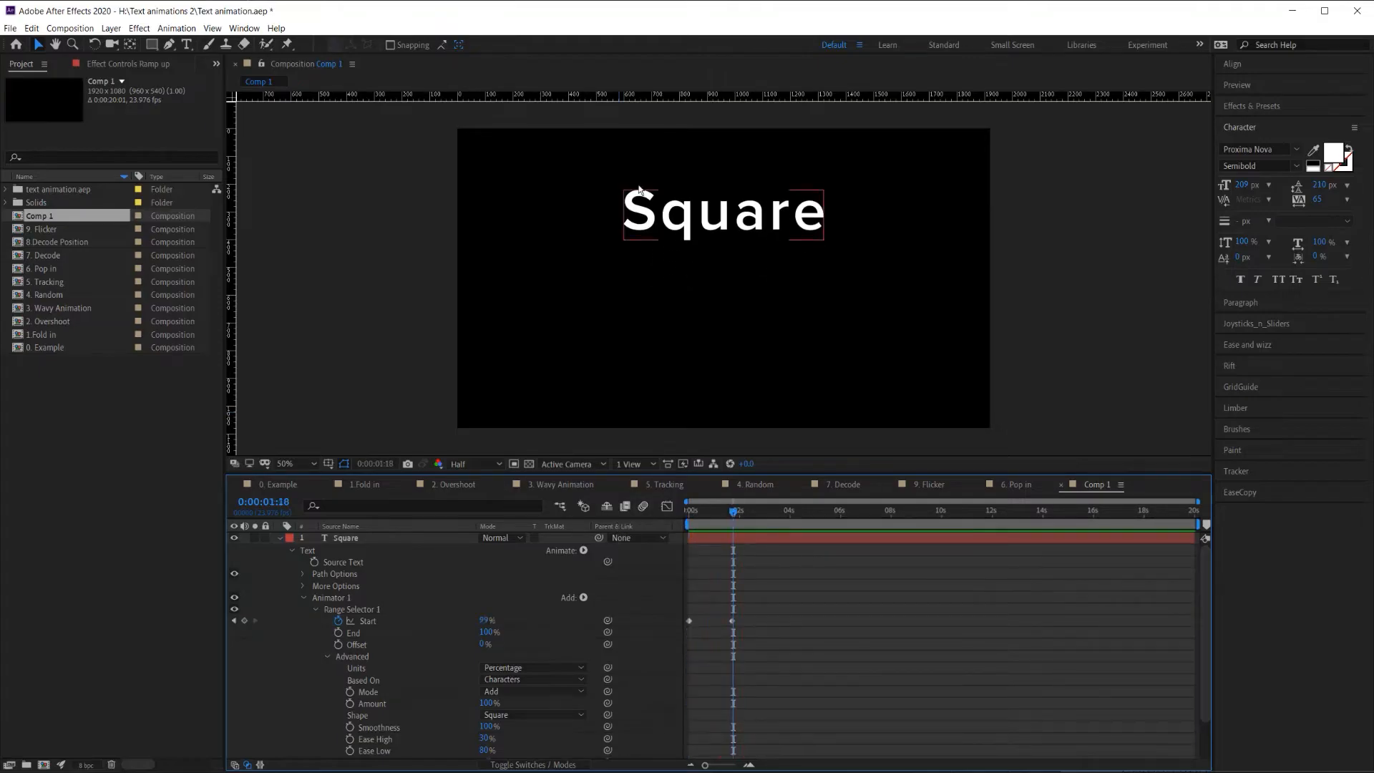
- Collapse the Square layer's properties and make the Ramp up layer visible in Comp 1
click(279, 542)
click(314, 550)
click(234, 549)
click(558, 572)
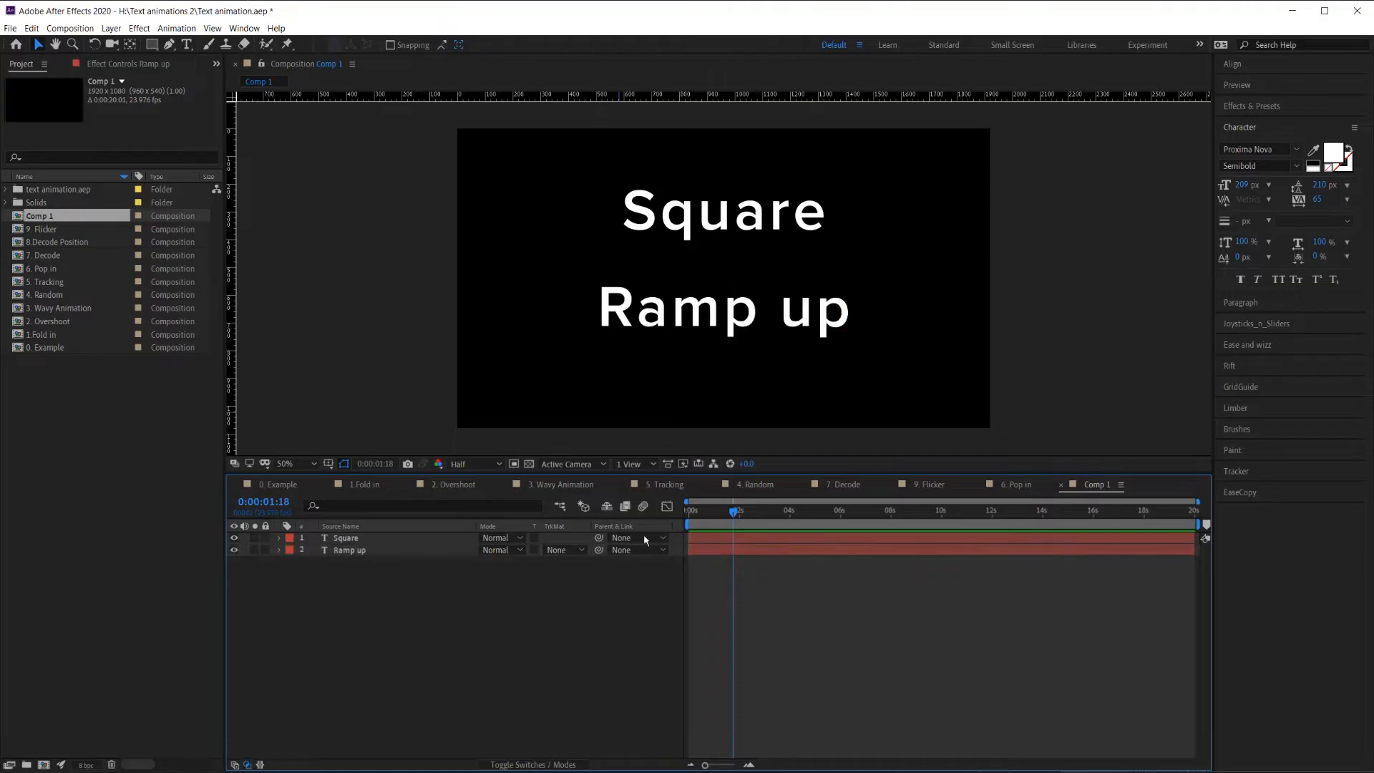
- Play and scrub Comp 1 from the start to compare the letter movement of the Square and Ramp up layers
key(Home)
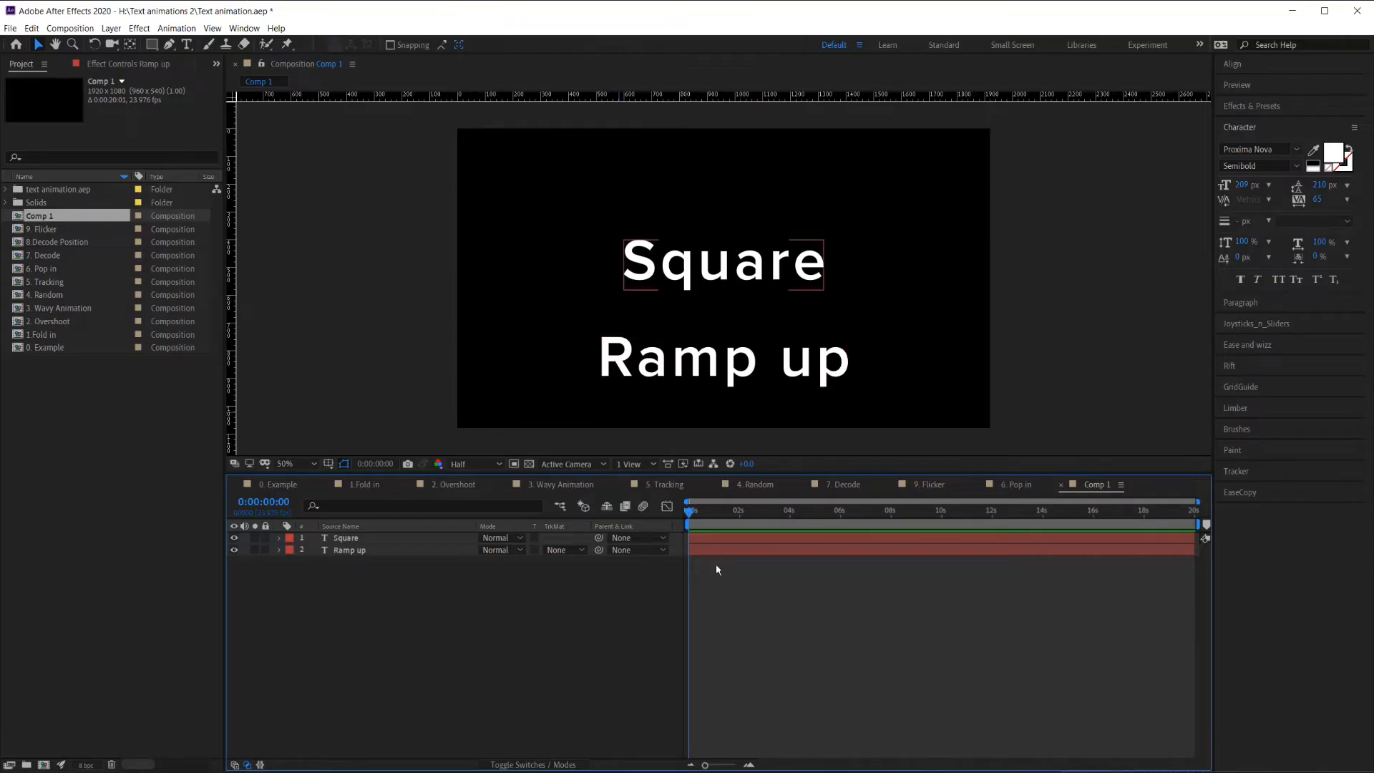
click(384, 550)
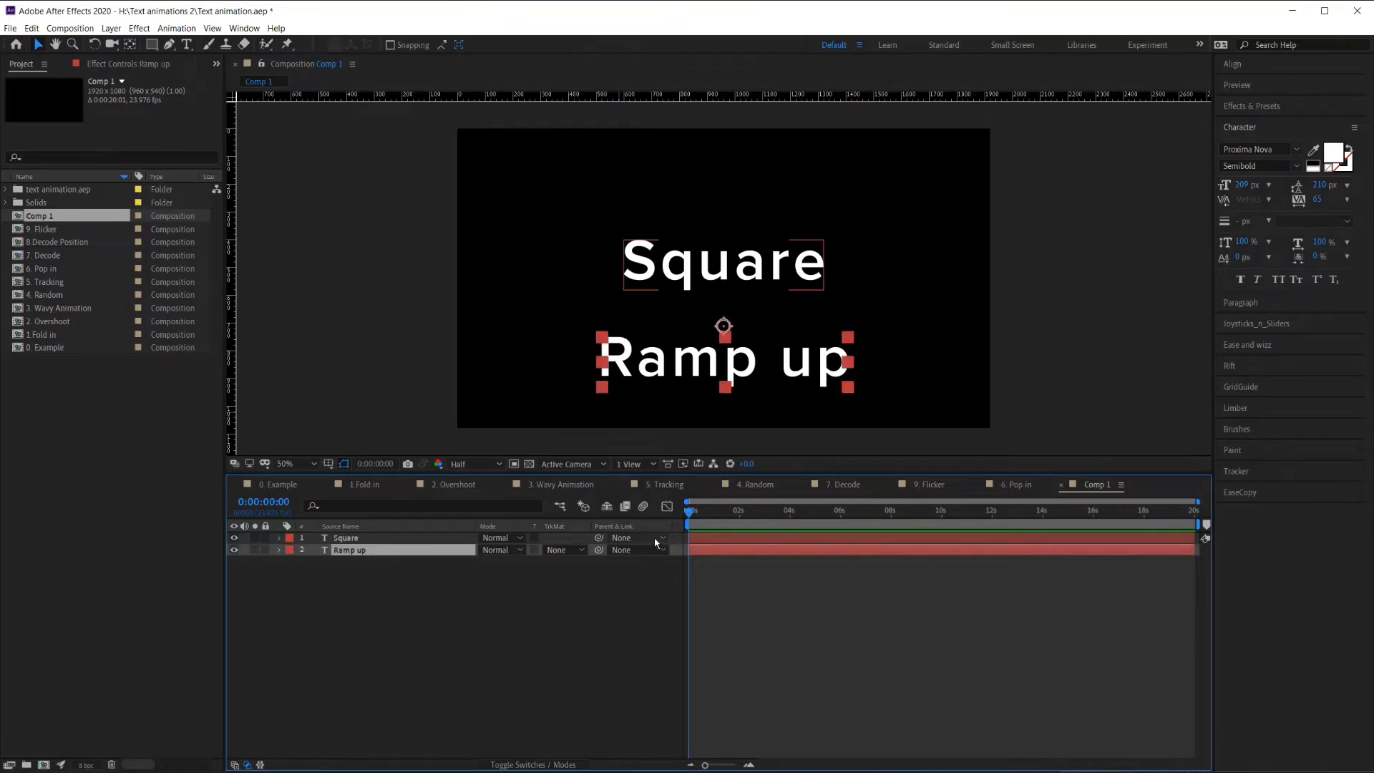
key(space)
drag(706, 519, 697, 516)
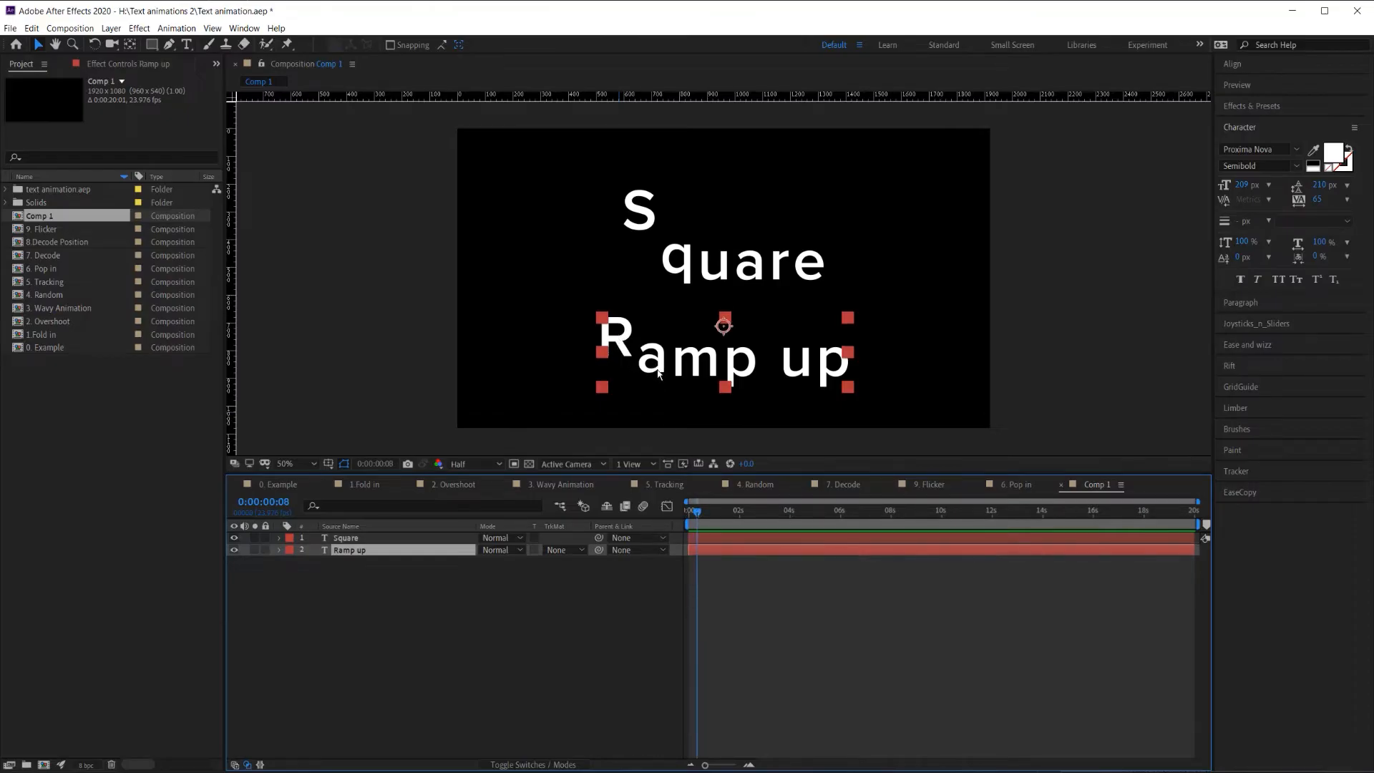
drag(696, 511, 704, 518)
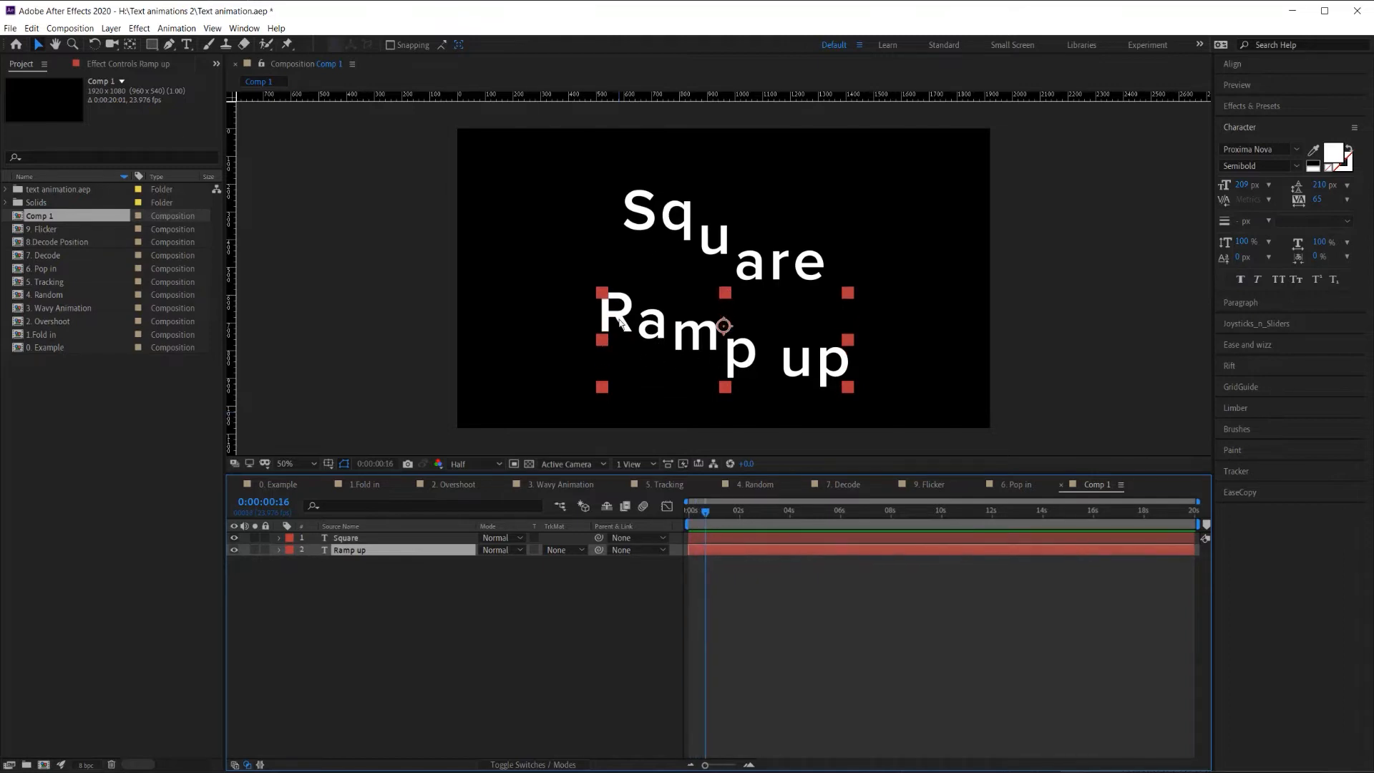
key(space)
click(687, 522)
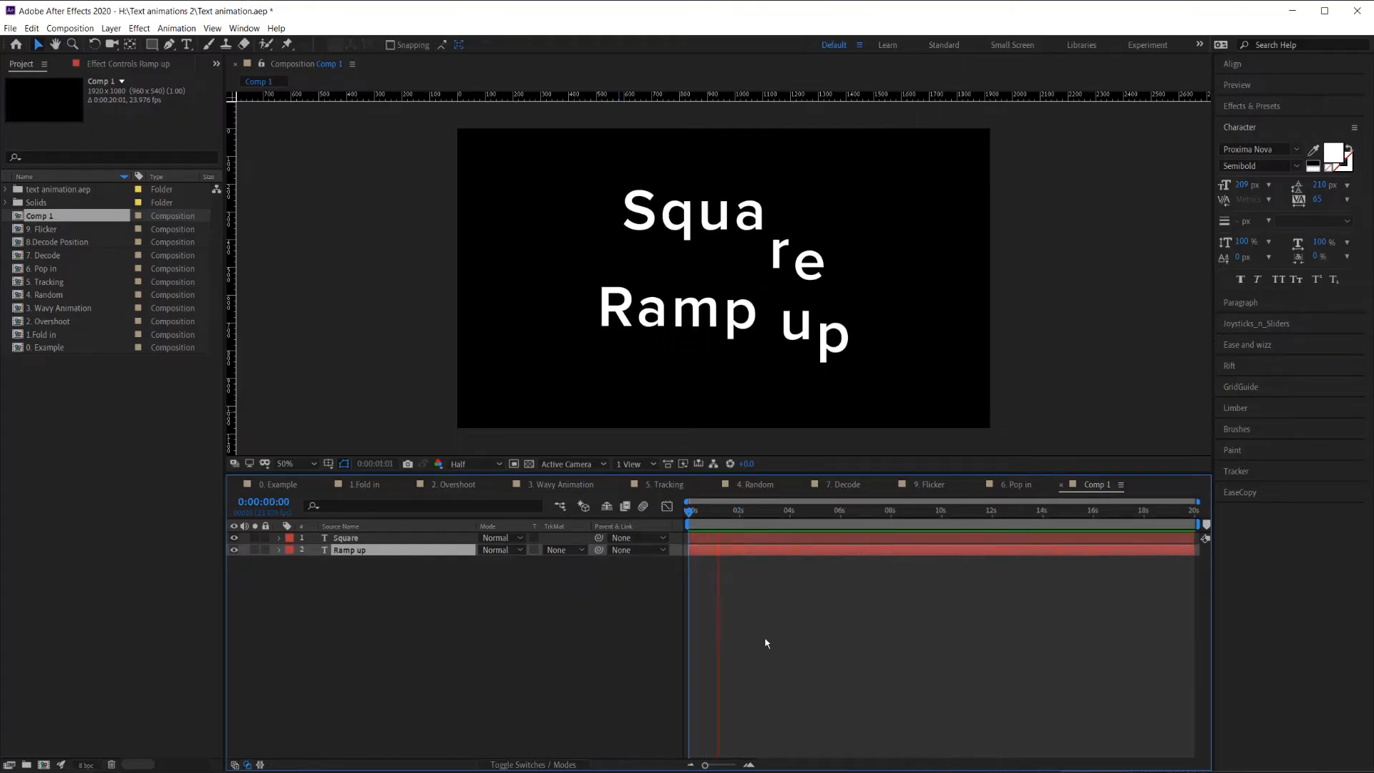
key(space)
key(space)
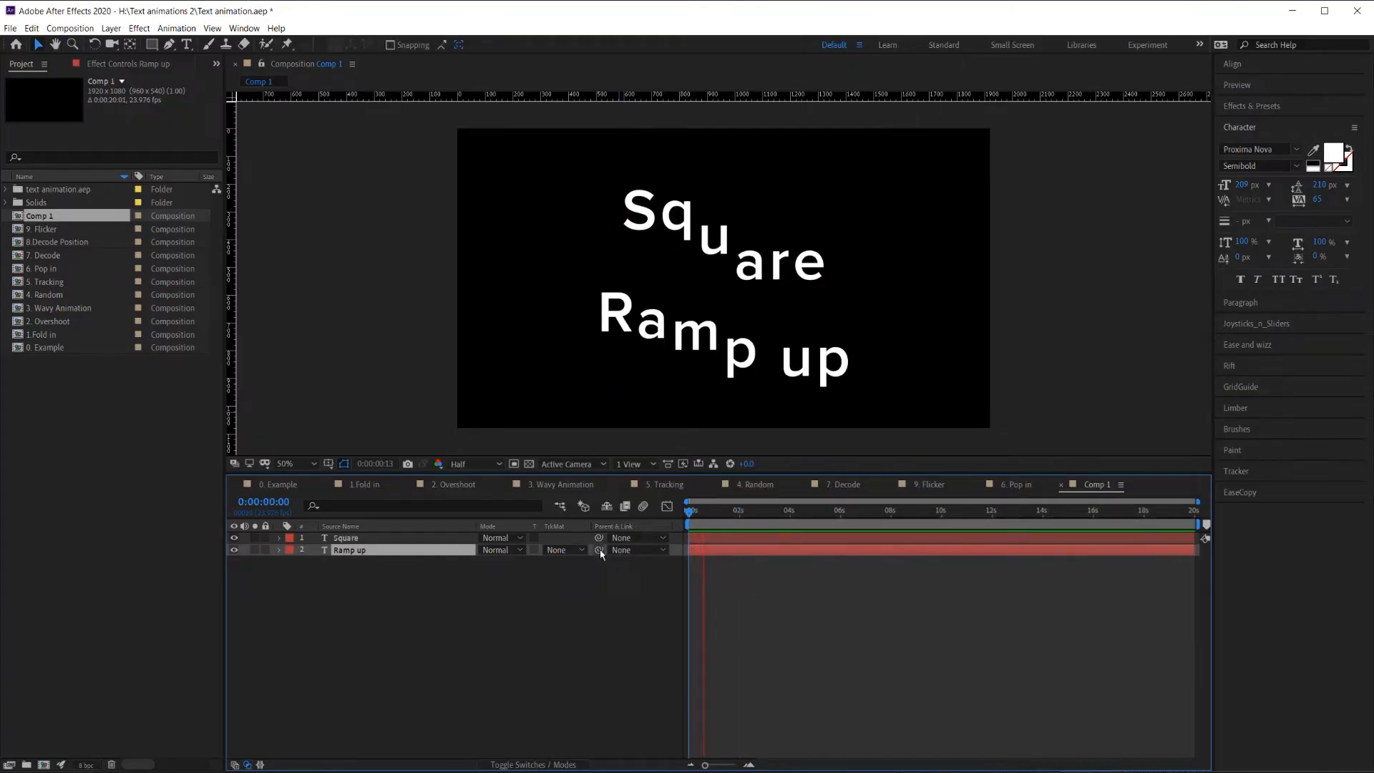
key(space)
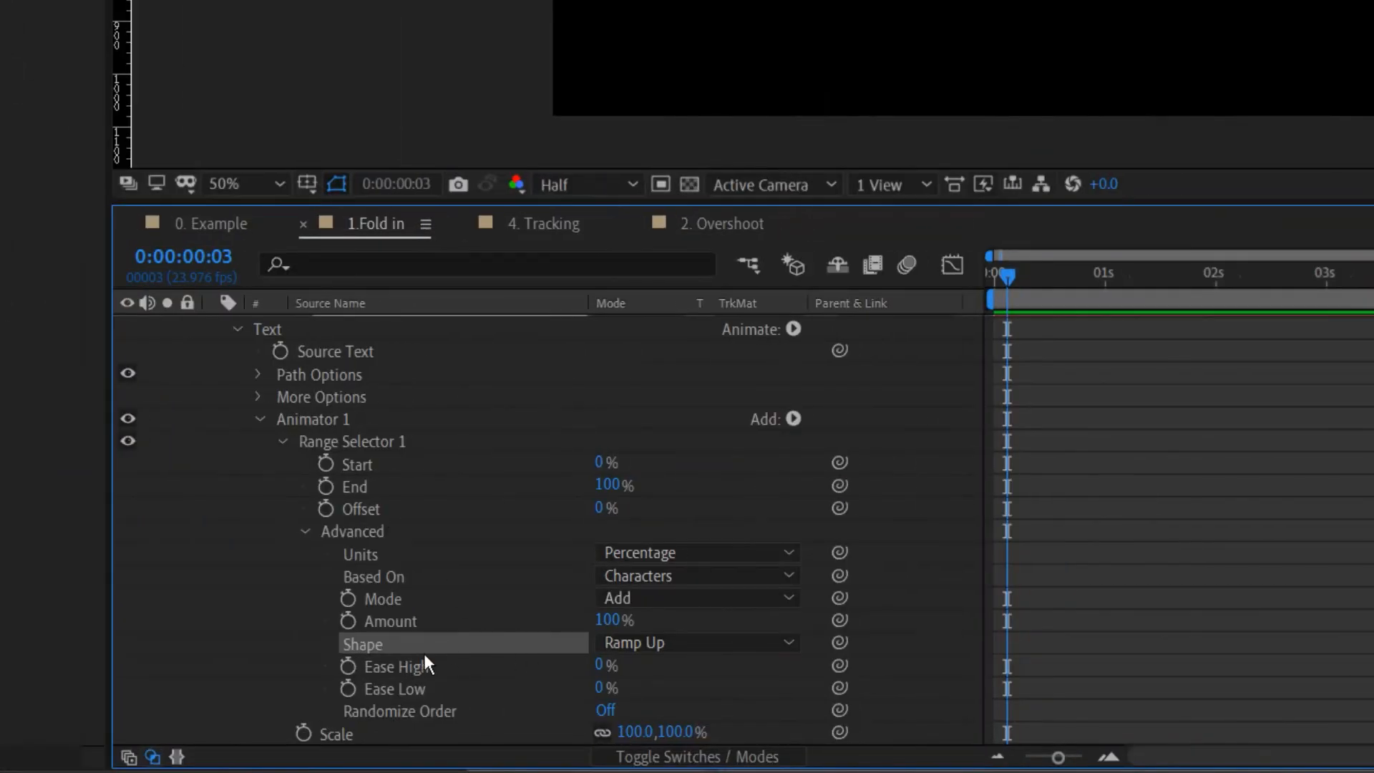
click(365, 471)
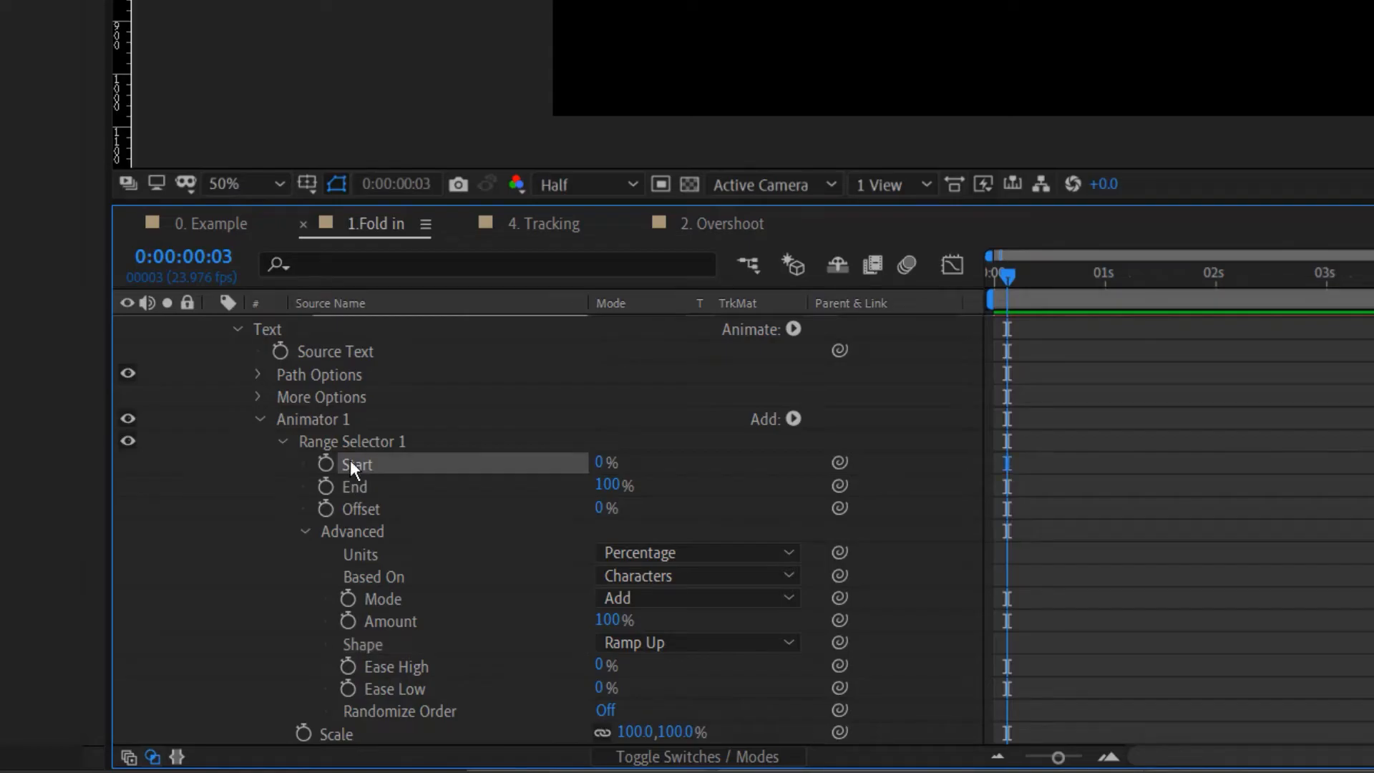
click(350, 488)
click(363, 464)
click(359, 482)
click(358, 464)
click(362, 489)
click(364, 467)
- Keyframe Range Selector 1's Offset from -100% at the first frame to 100% at 2 seconds
click(347, 510)
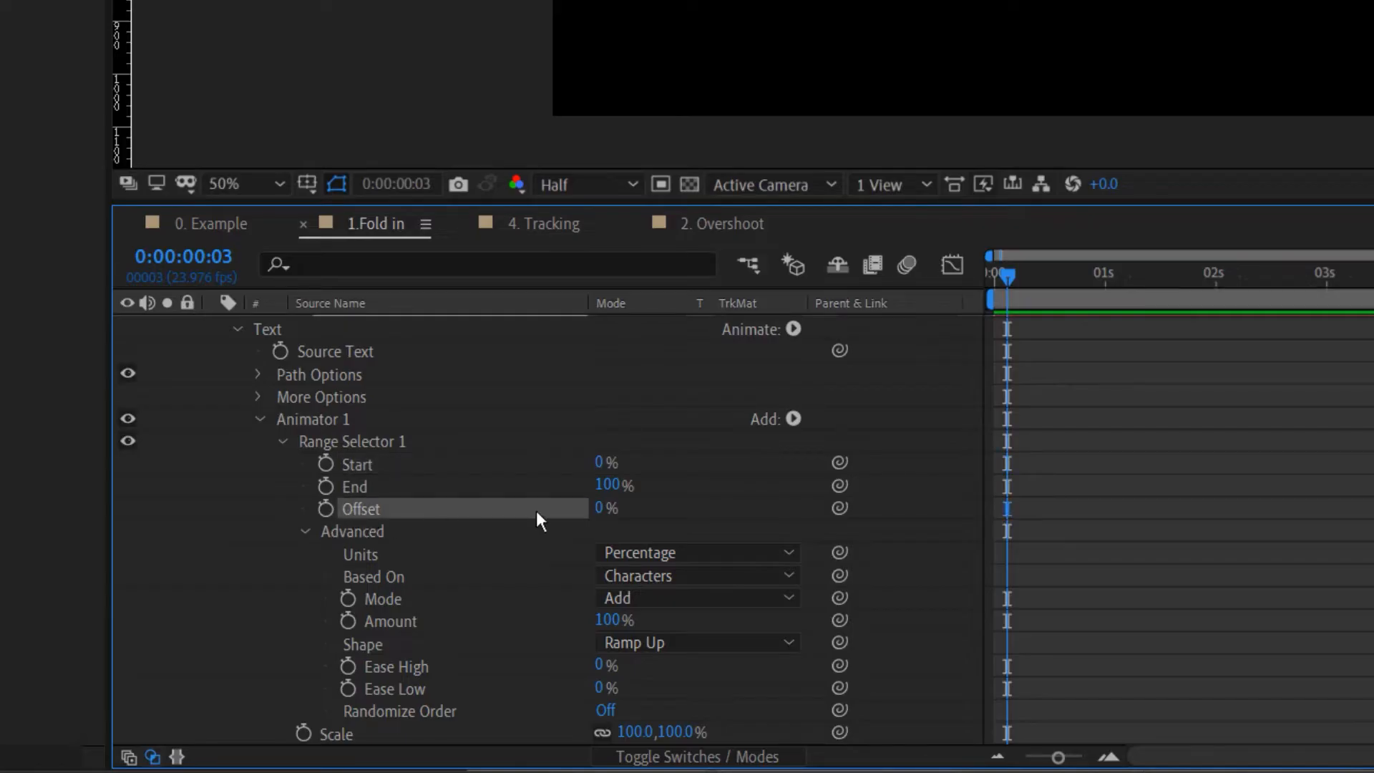
drag(1009, 278, 994, 277)
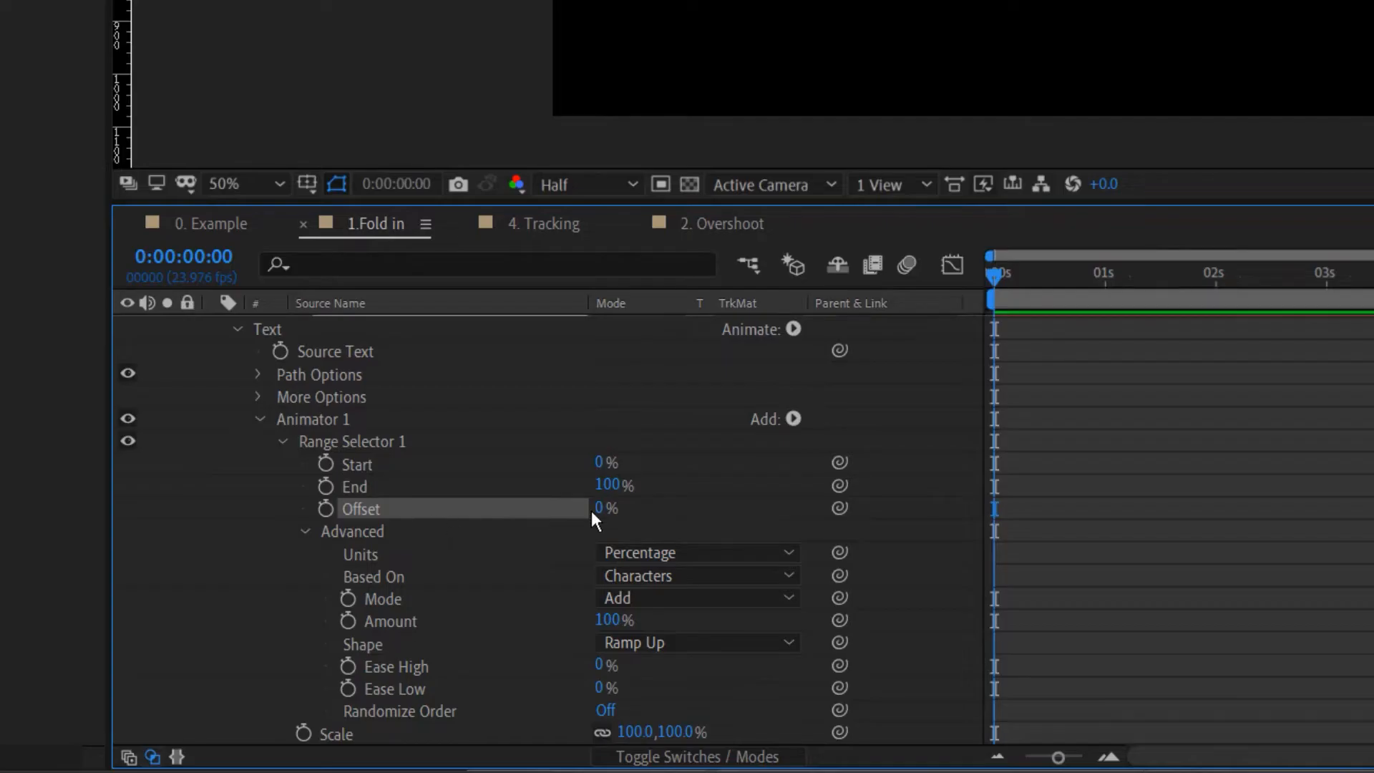
drag(598, 513, 468, 515)
click(325, 508)
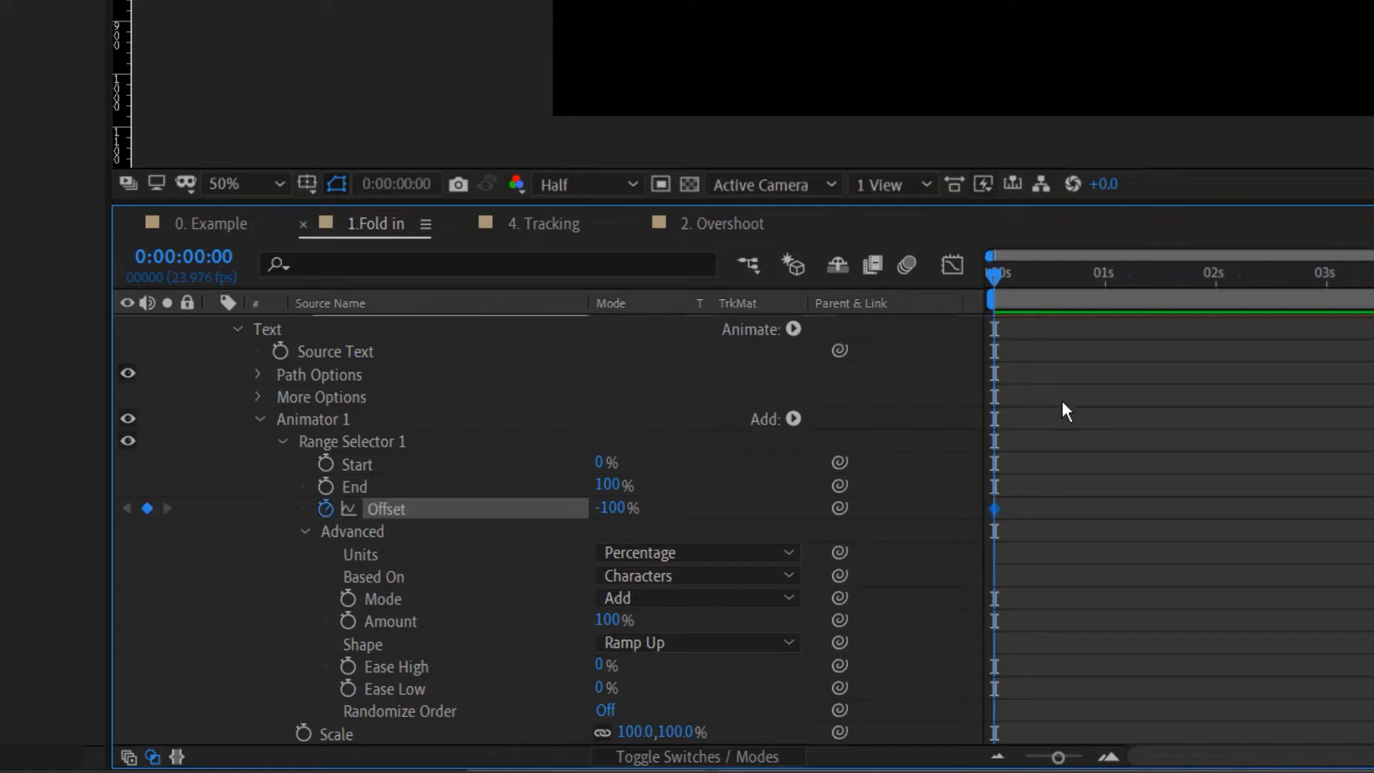
drag(1046, 281, 1215, 282)
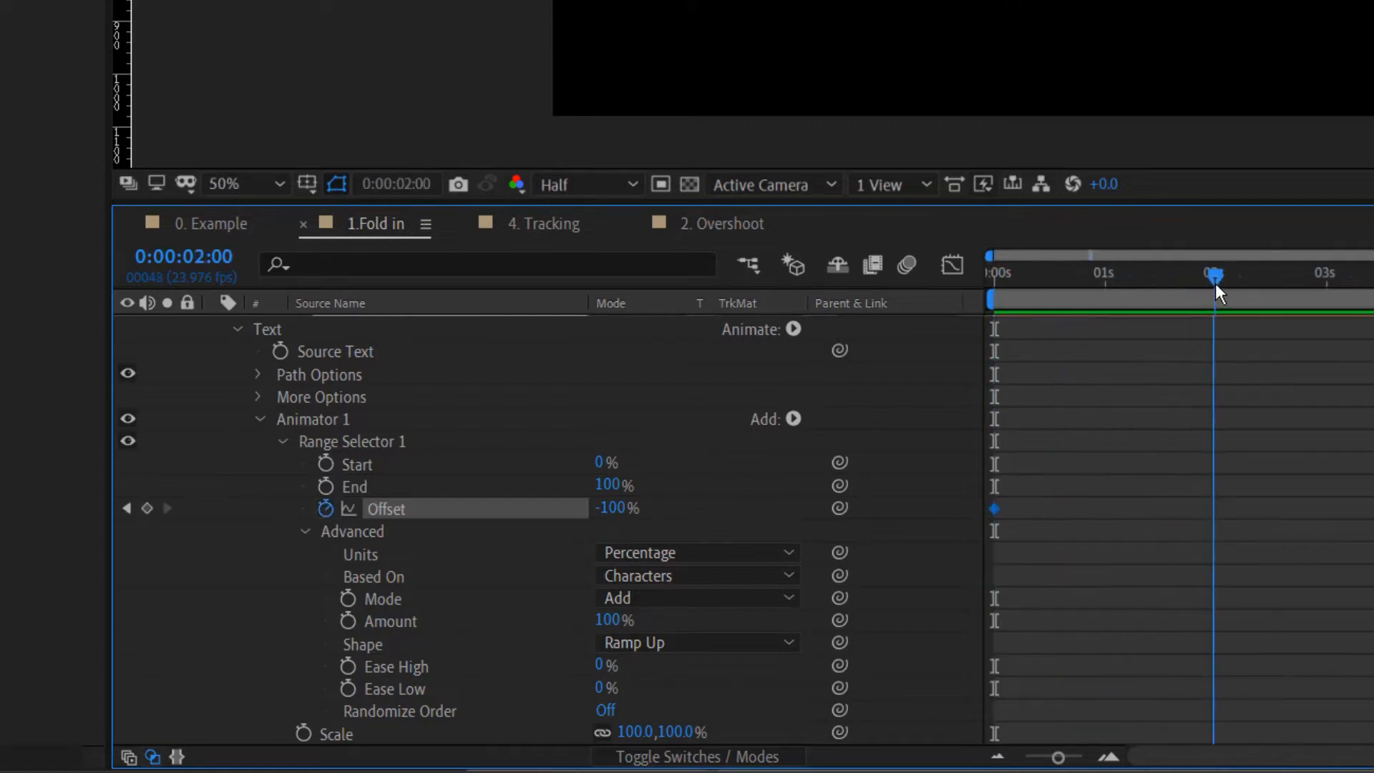
drag(608, 508, 944, 508)
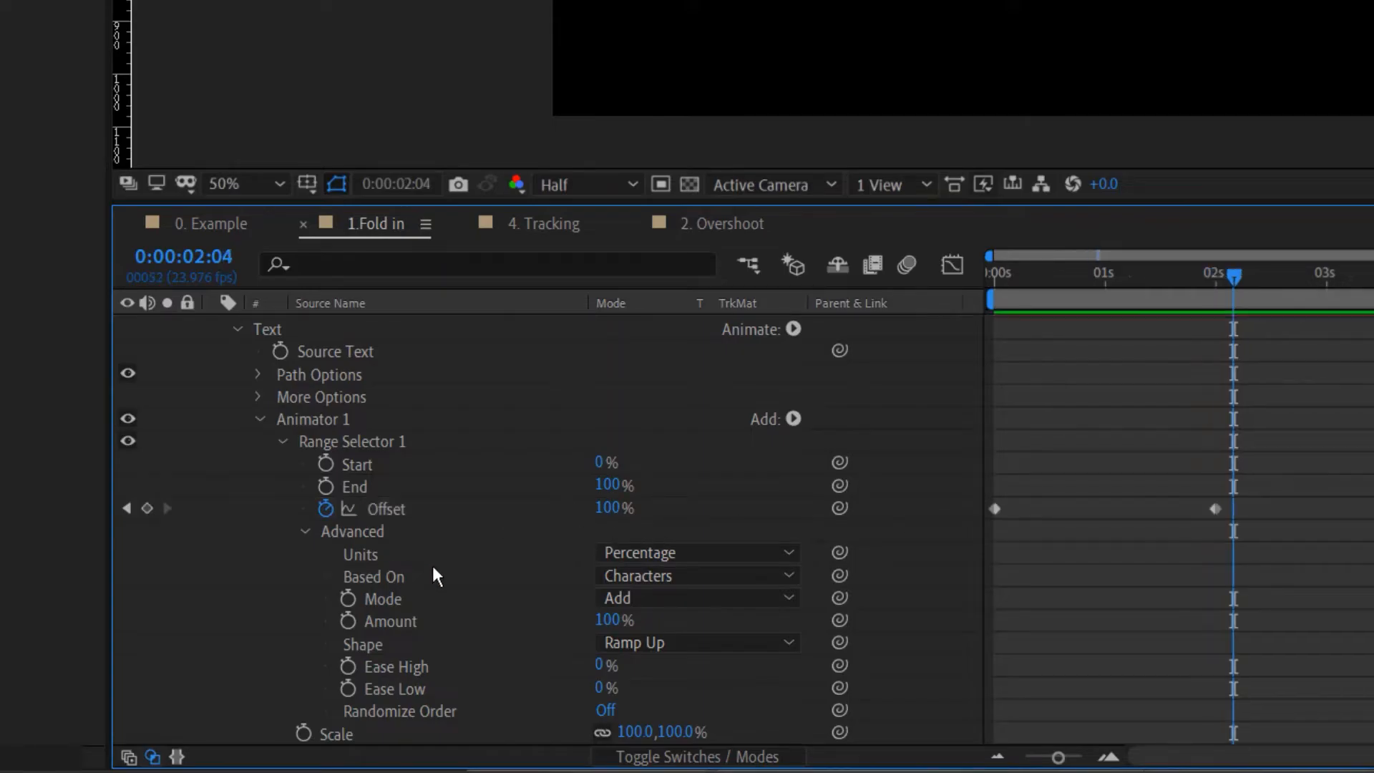
- Unlink Animator 1's Scale dimensions, set the horizontal scale to 0%, and preview the animation from the start
scroll(431, 564, down, 1)
click(323, 668)
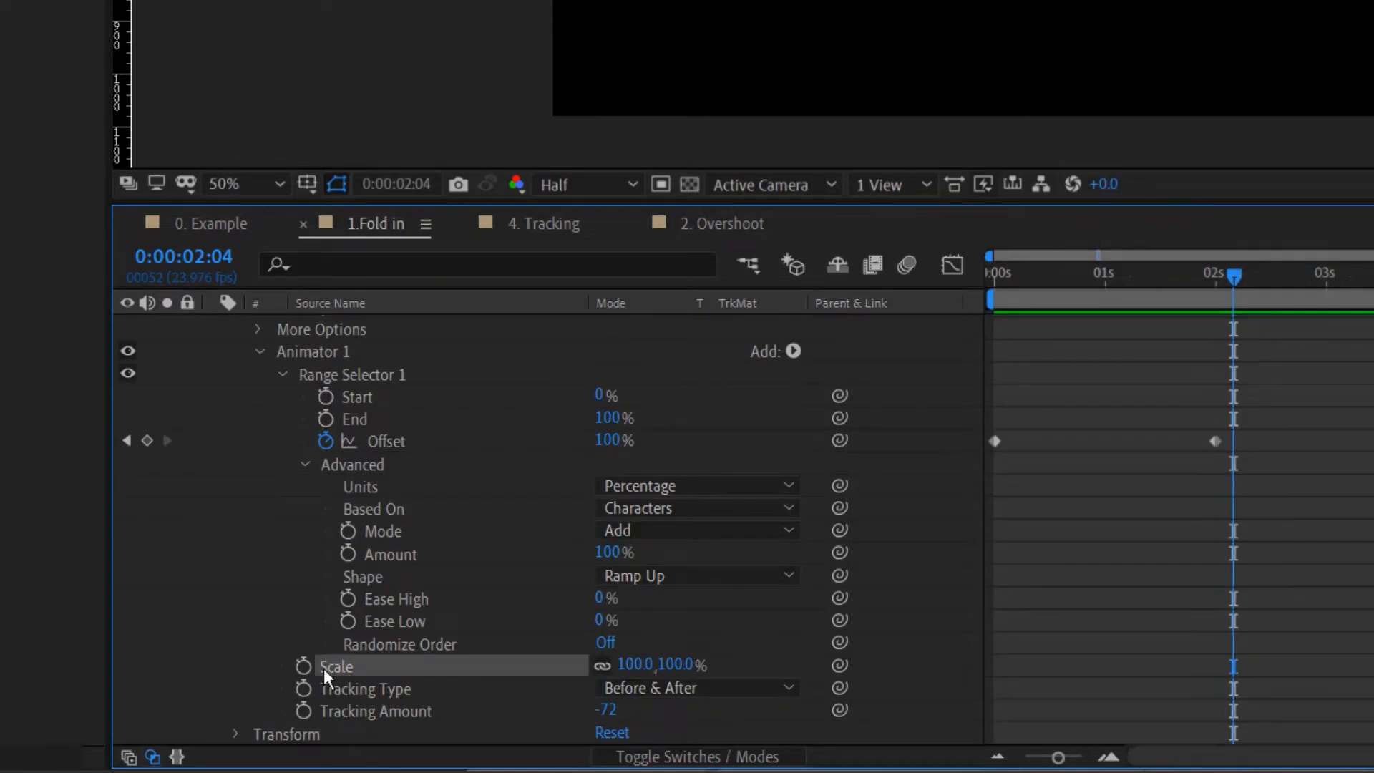
click(599, 667)
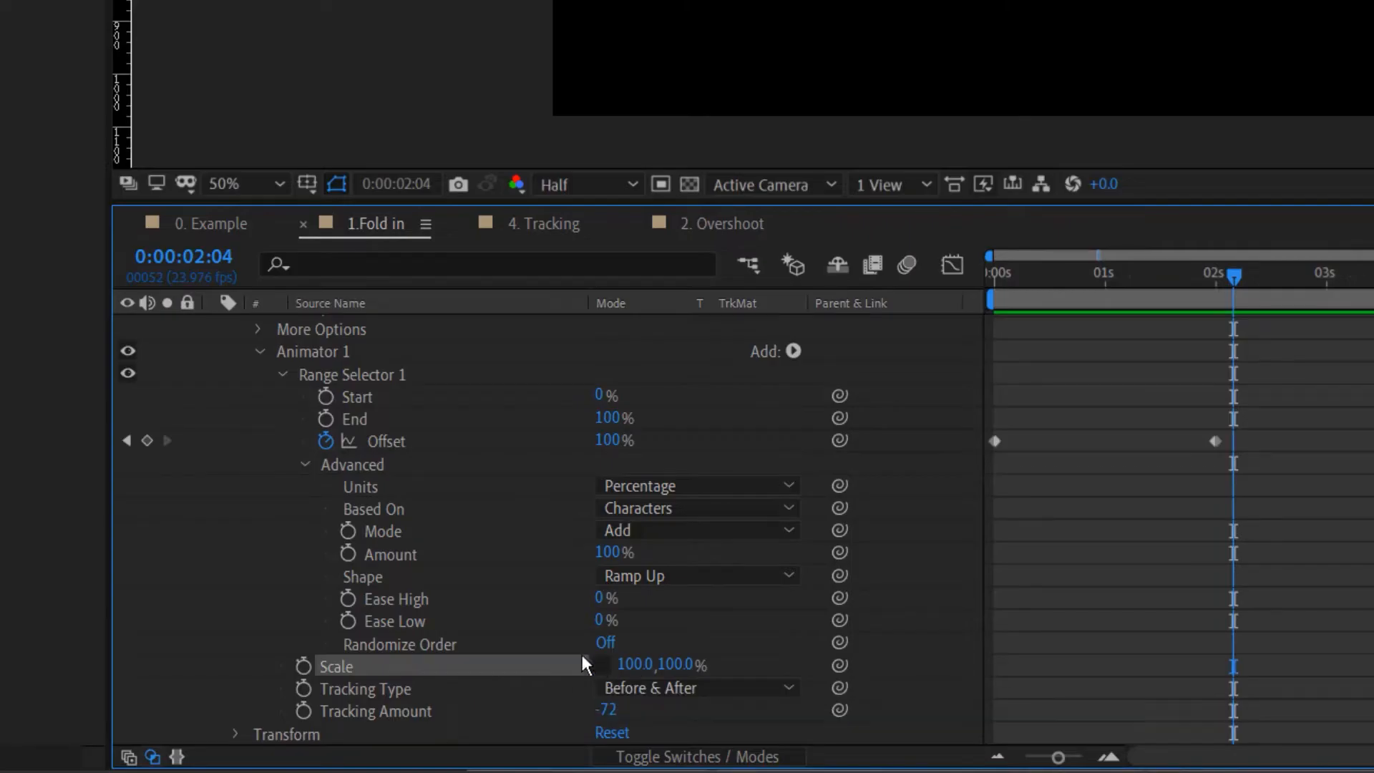
click(632, 665)
text(0)
key(Return)
drag(1205, 303, 995, 303)
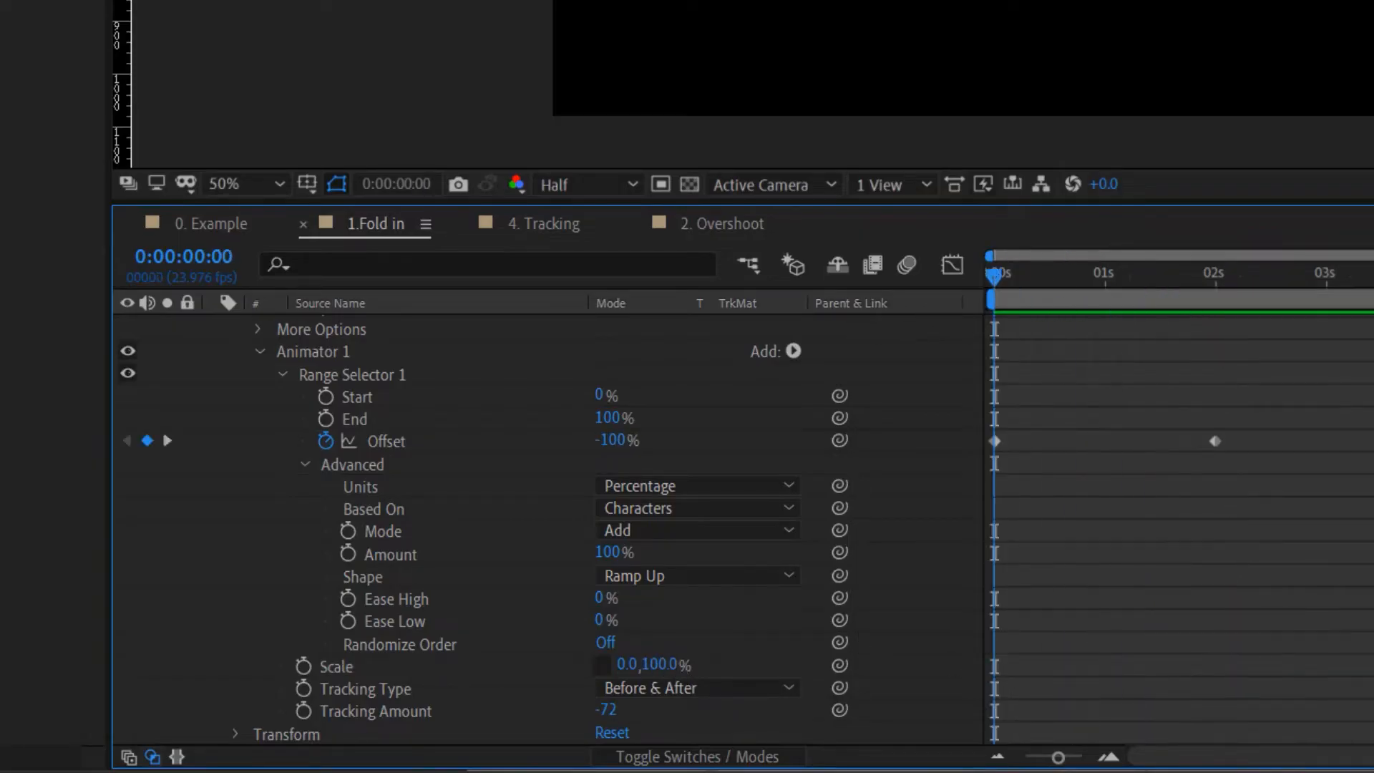
key(space)
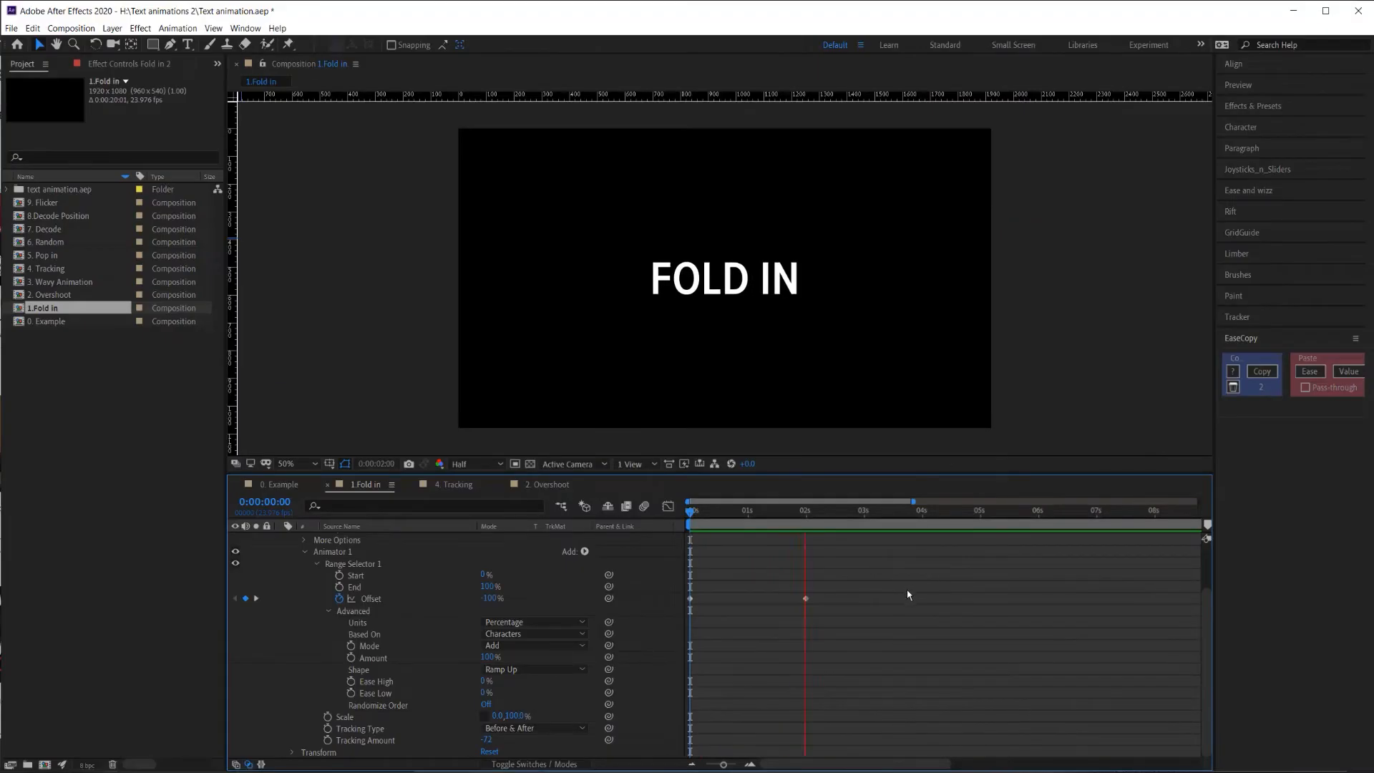
key(space)
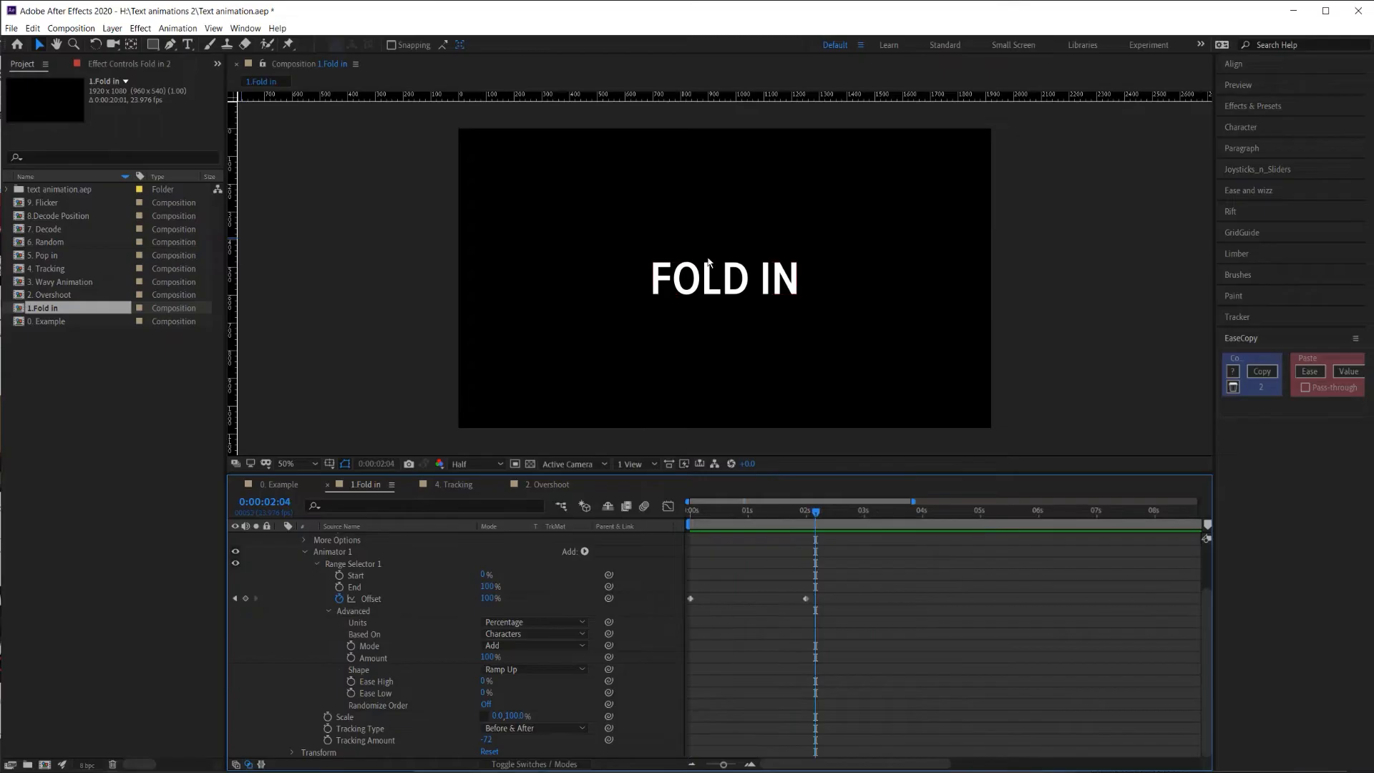
- Set Range Selector 1's Ease High to 30% and Ease Low to 80%, and play the fold-in from the start
click(485, 693)
text(80)
click(485, 681)
text(30)
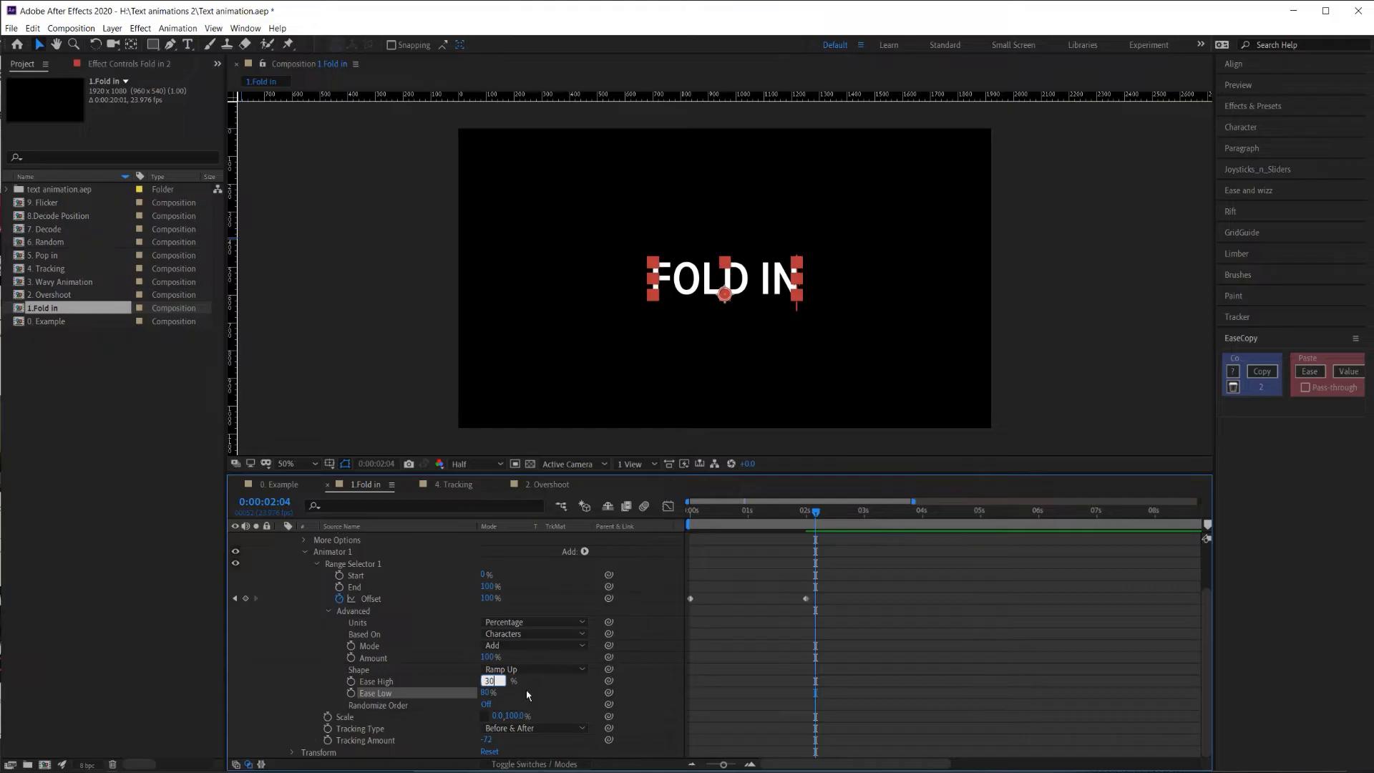
click(821, 657)
drag(808, 515, 687, 546)
key(space)
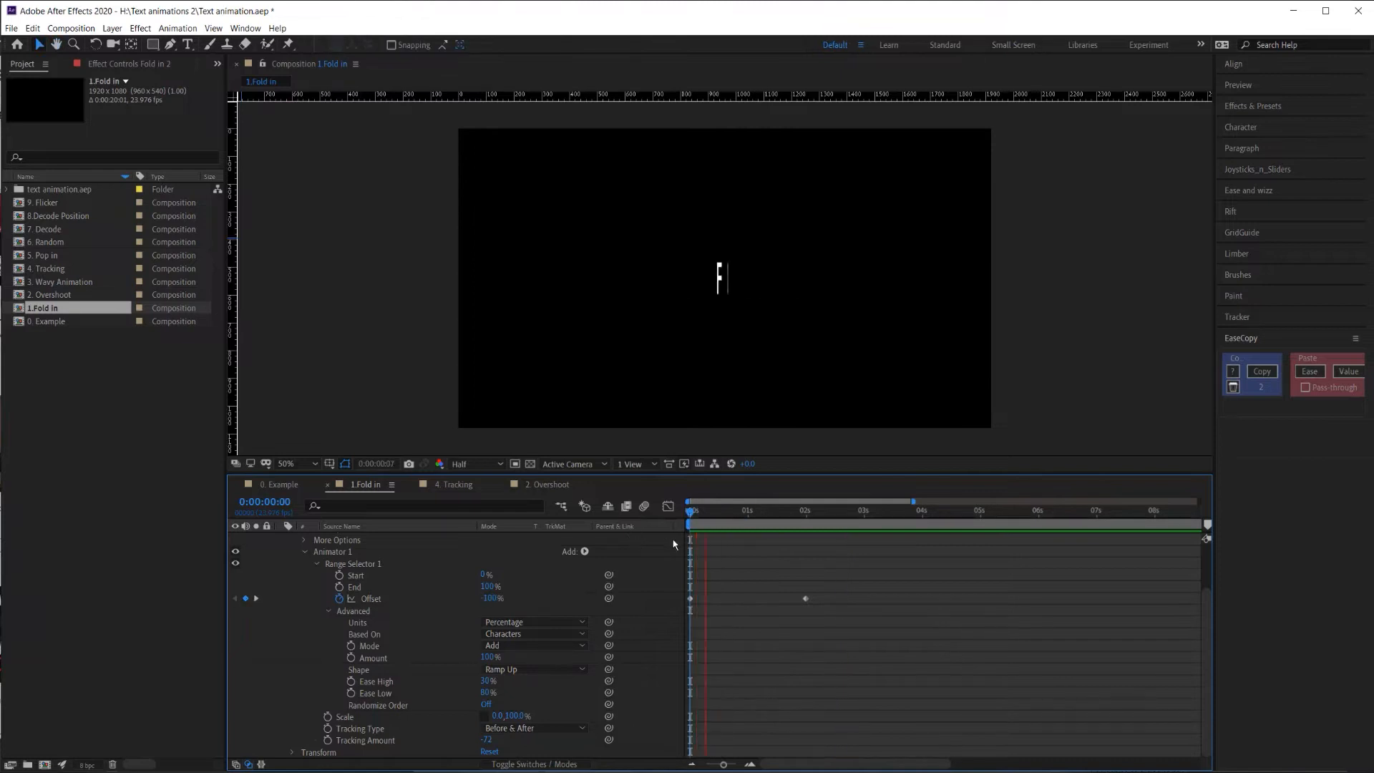
click(671, 287)
click(807, 282)
click(749, 288)
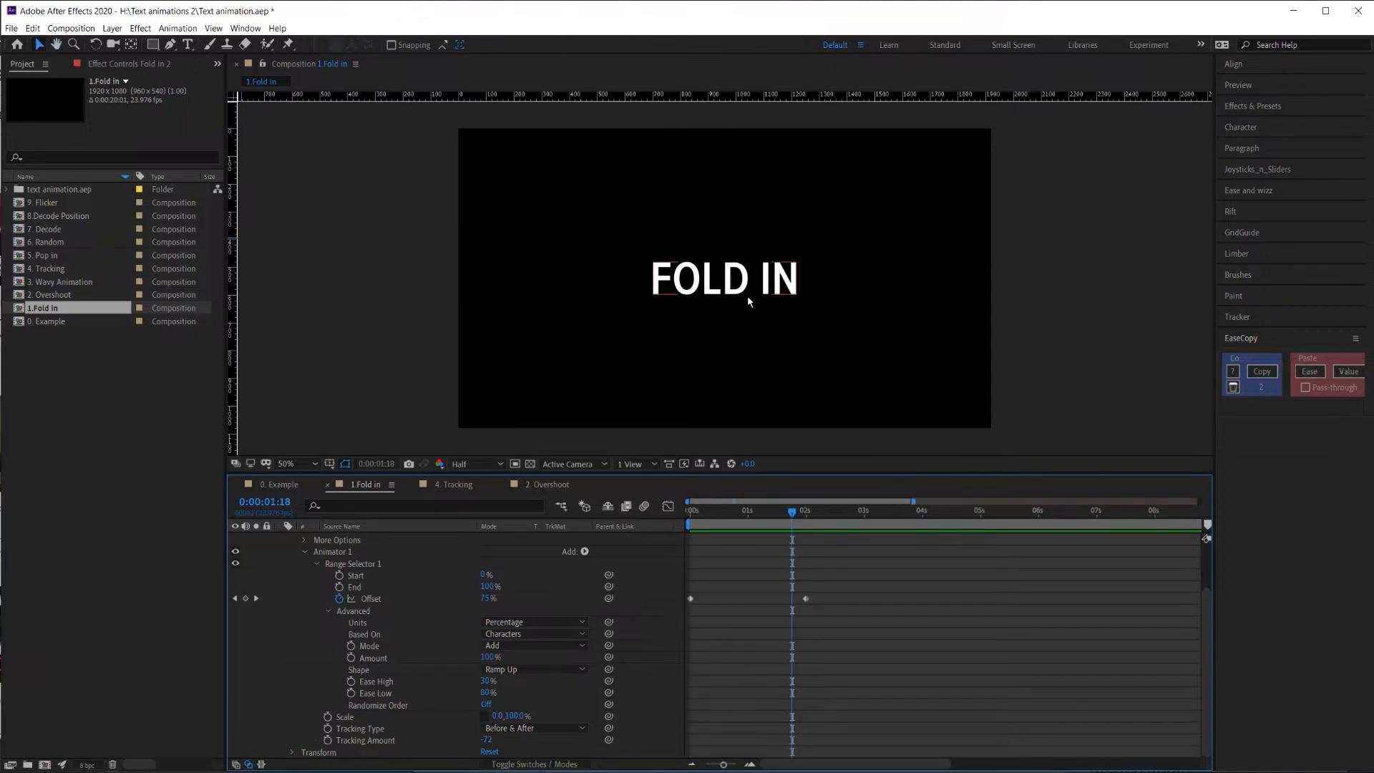
click(751, 301)
- Base Range Selector 1 on Characters Excluding Spaces and replay the fold-in from the first frame
mouse_move(792, 510)
mouse_down()
mouse_move(675, 530)
mouse_move(803, 530)
mouse_up()
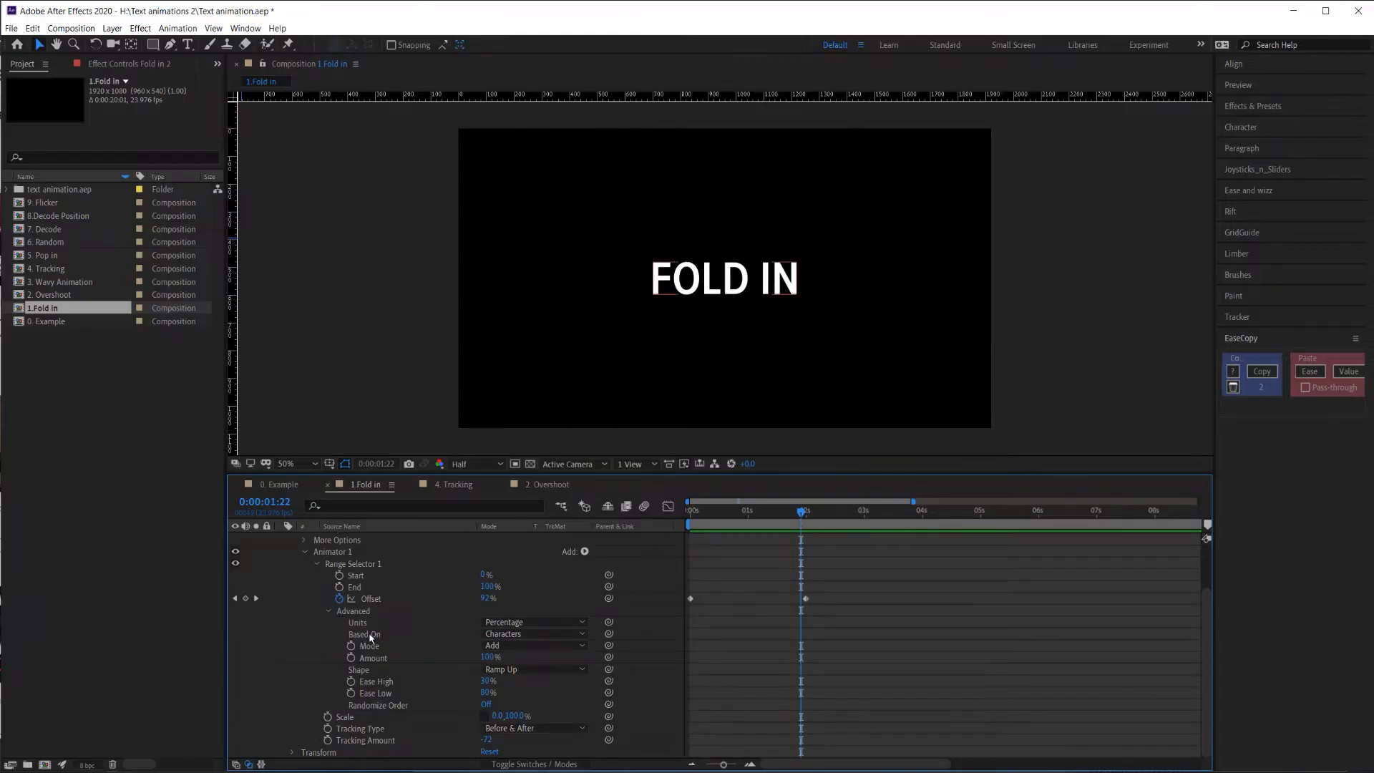
click(516, 634)
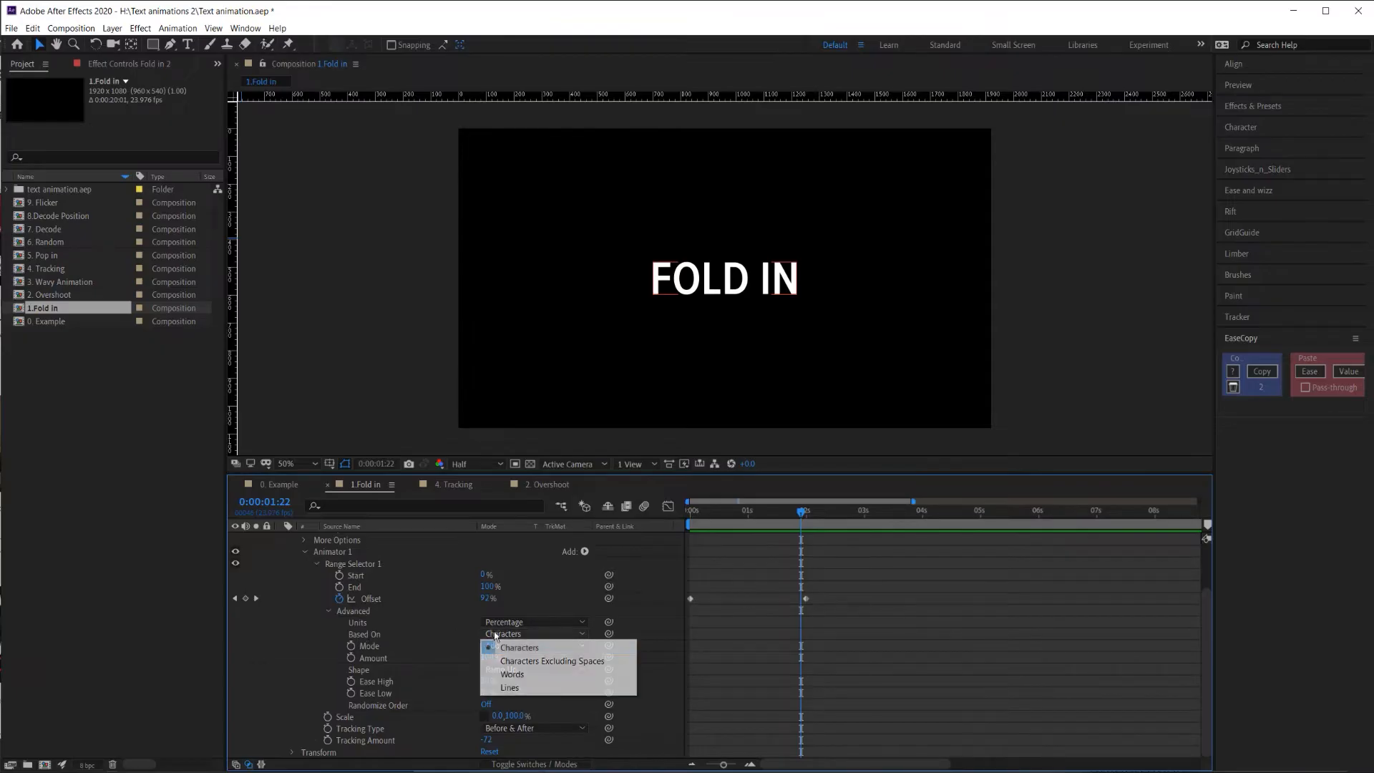
click(572, 661)
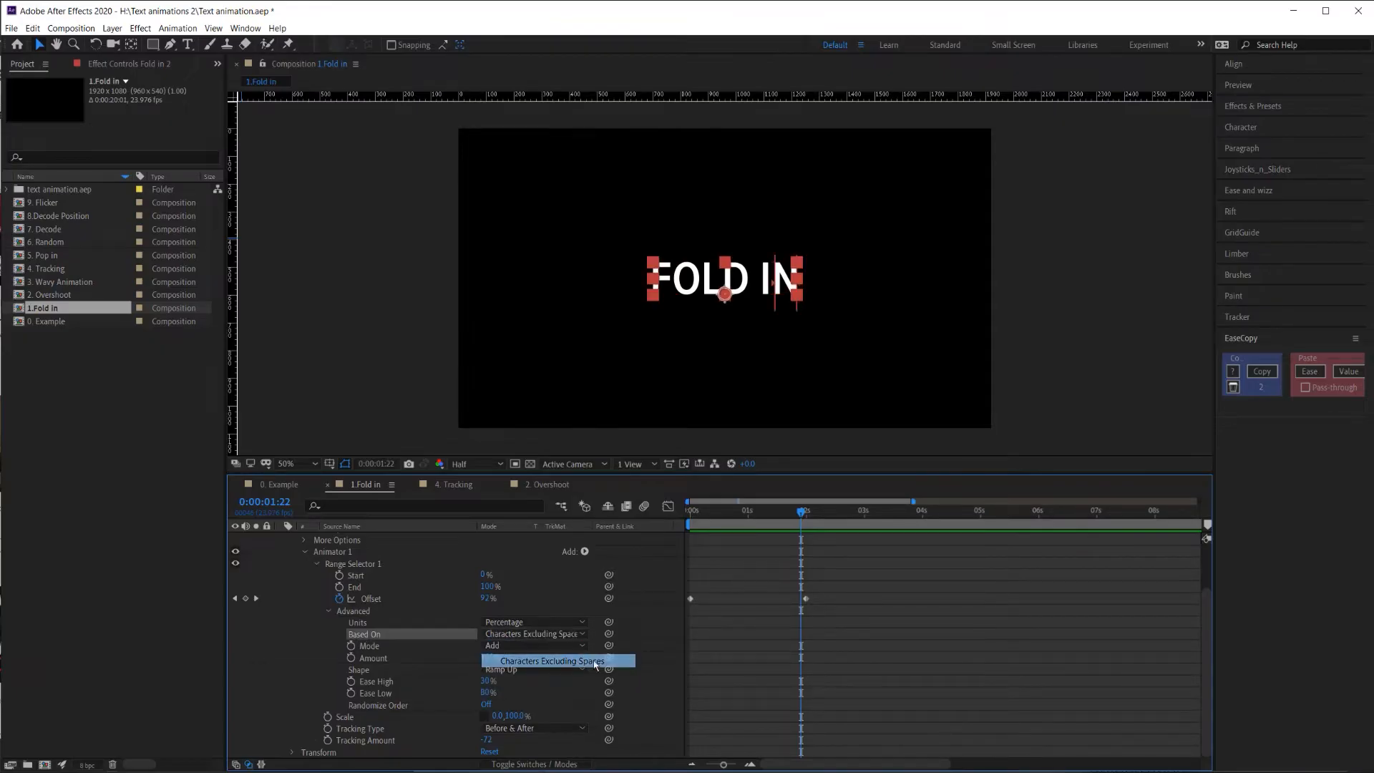
key(Home)
key(space)
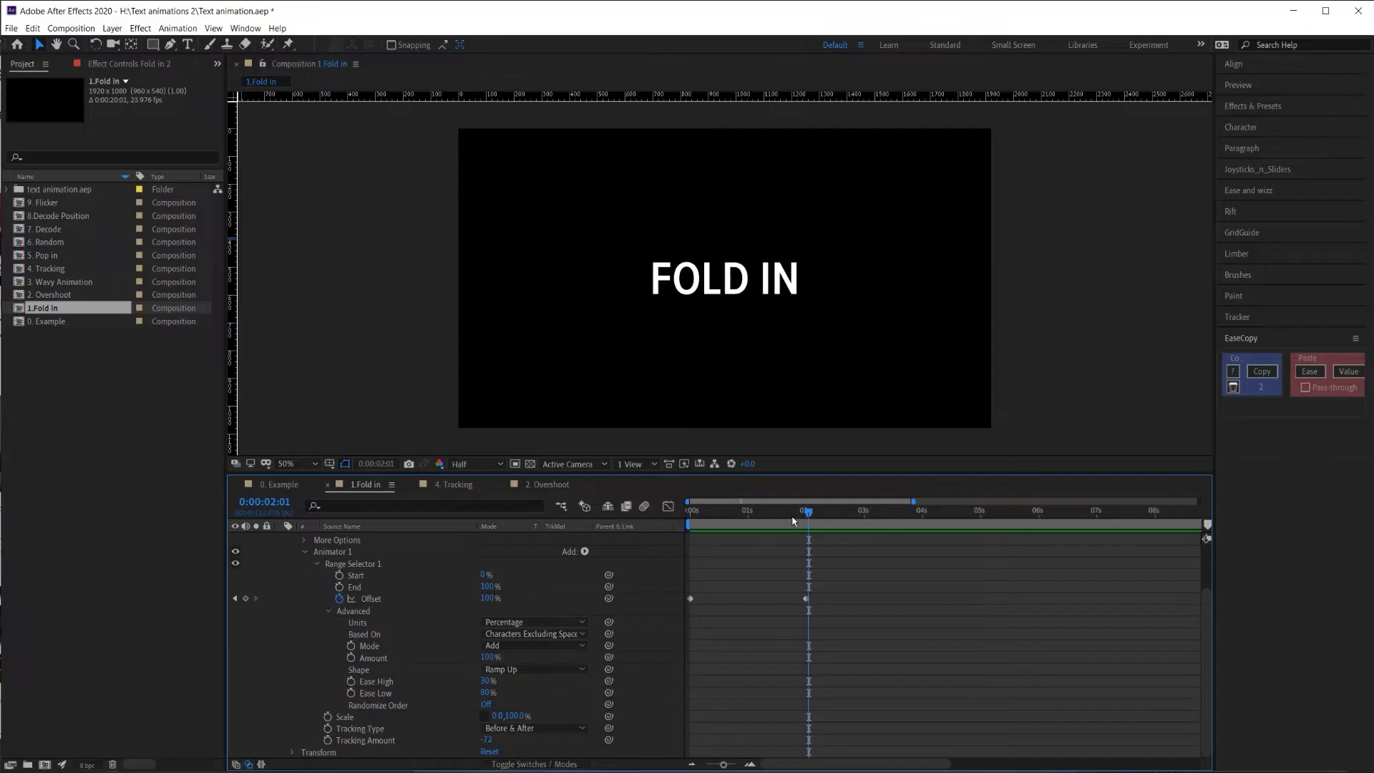
drag(793, 520, 676, 519)
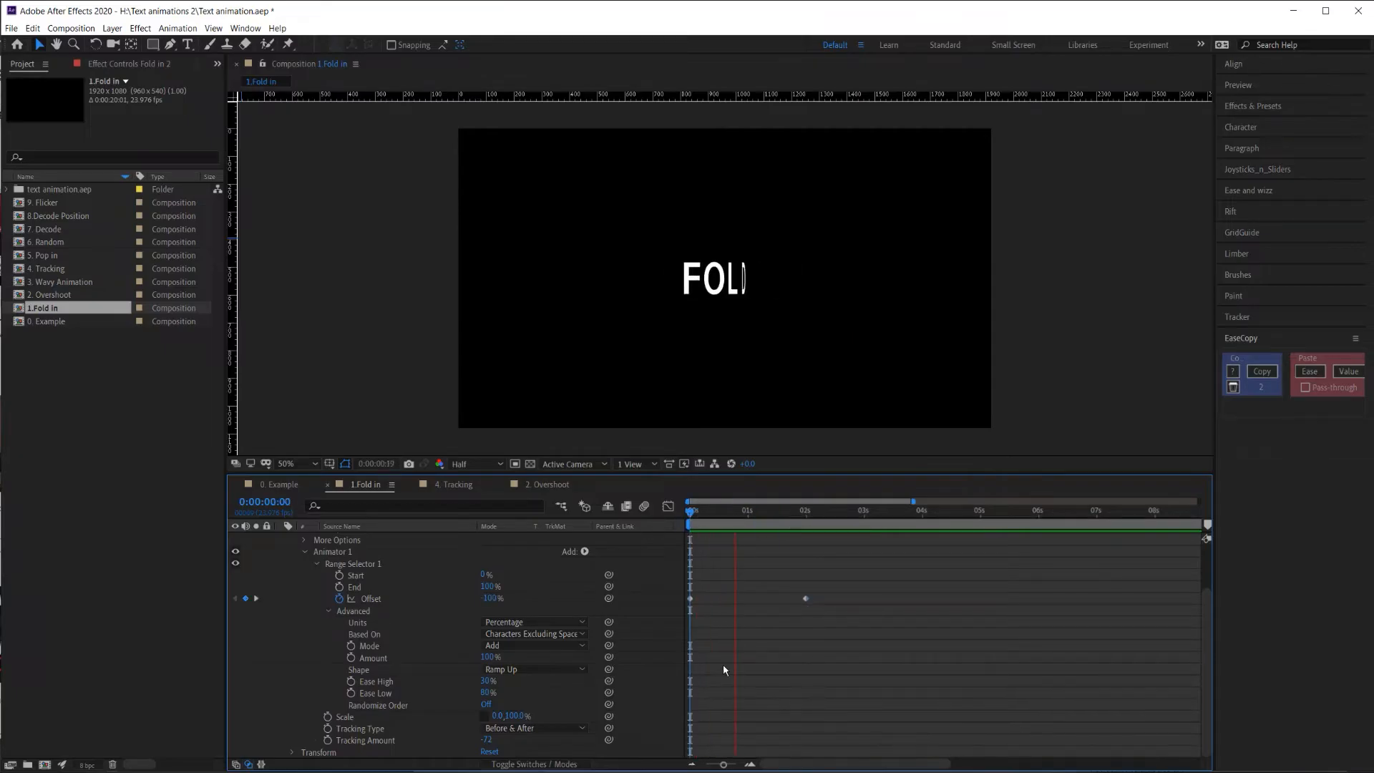
key(space)
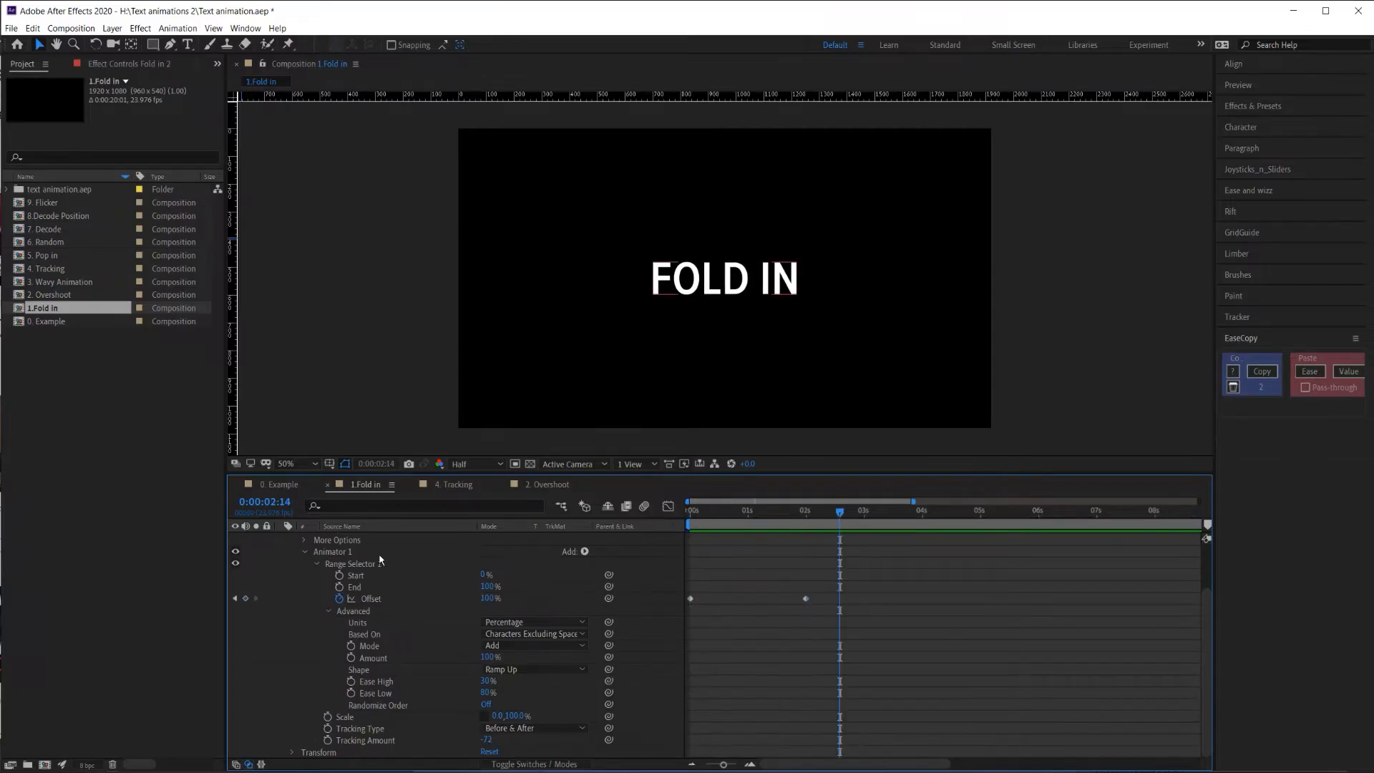
- Collapse the Fold in 2 layer's properties and preview the example text animation in the 2. Overshoot composition
scroll(347, 547, up, 2)
click(280, 550)
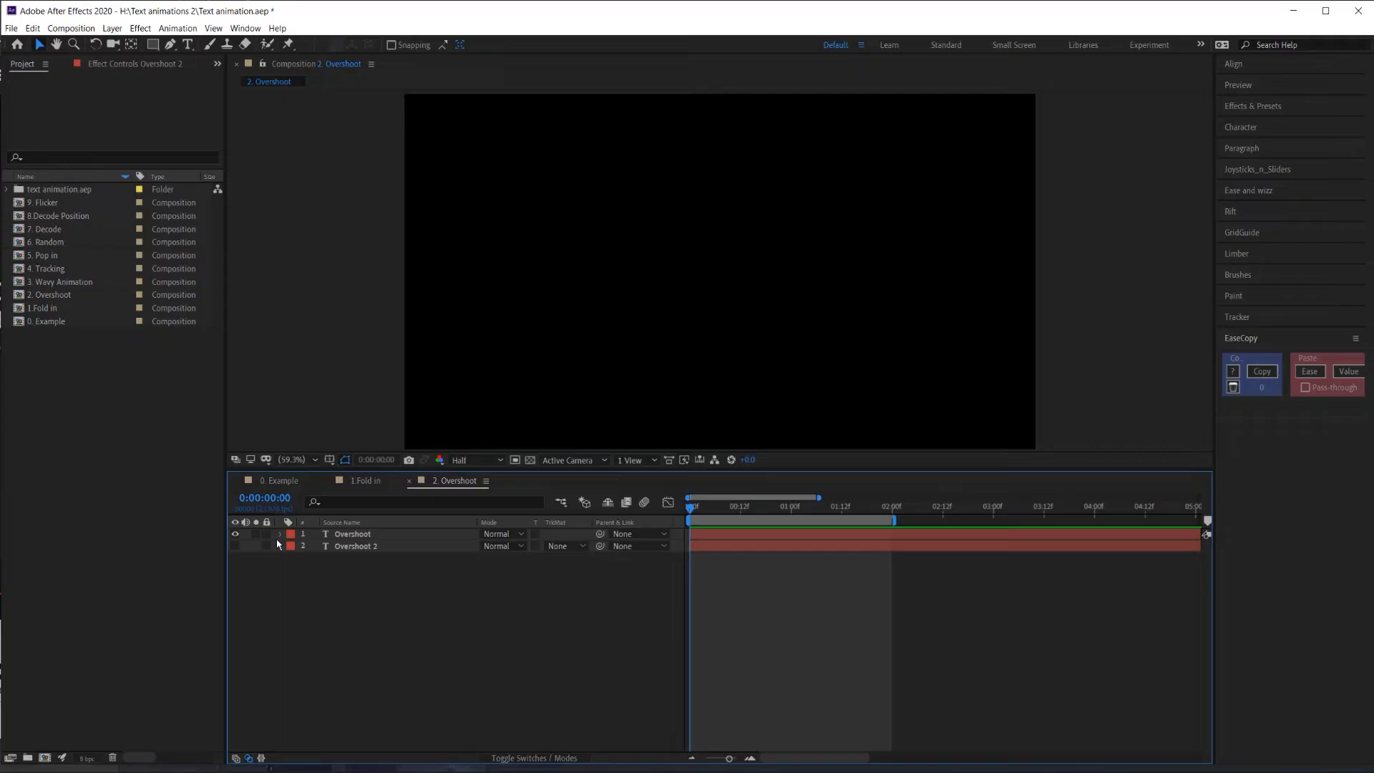
key(space)
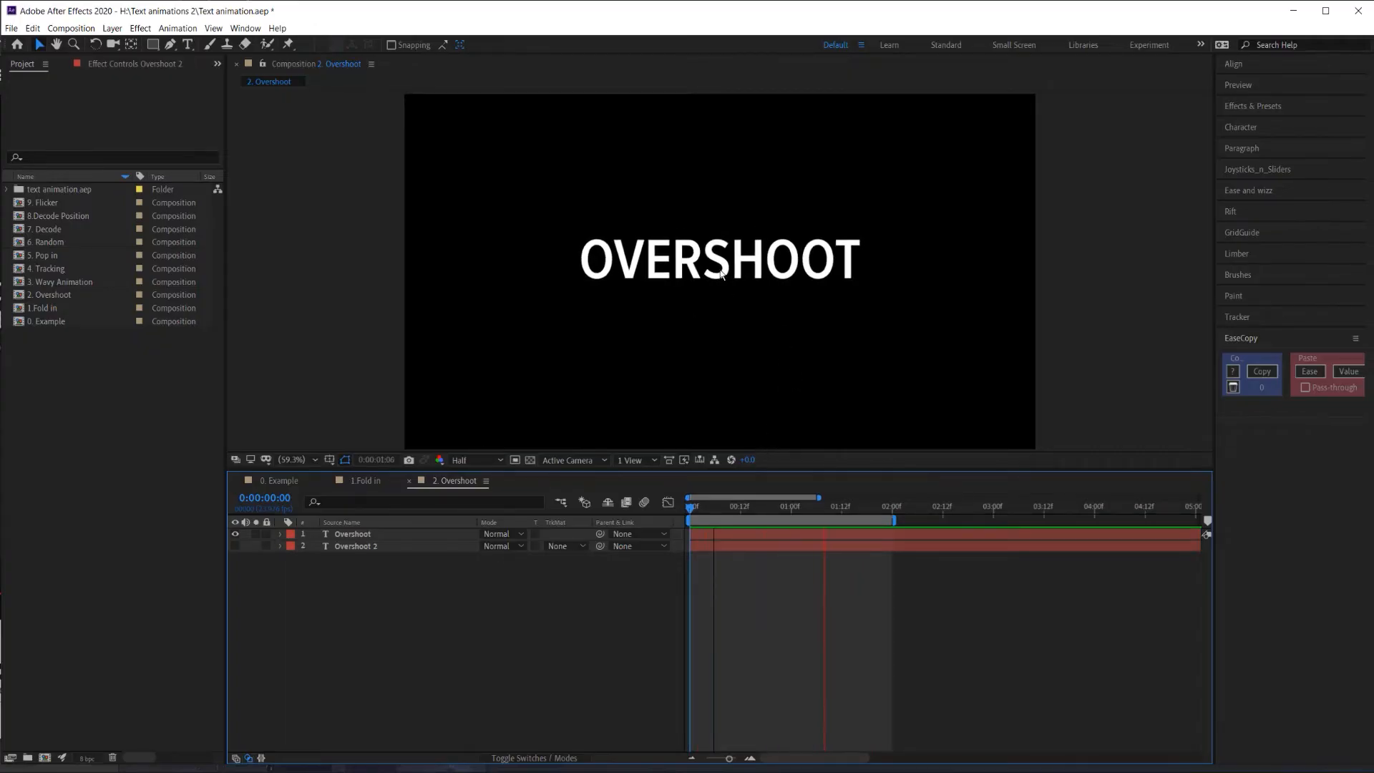
key(space)
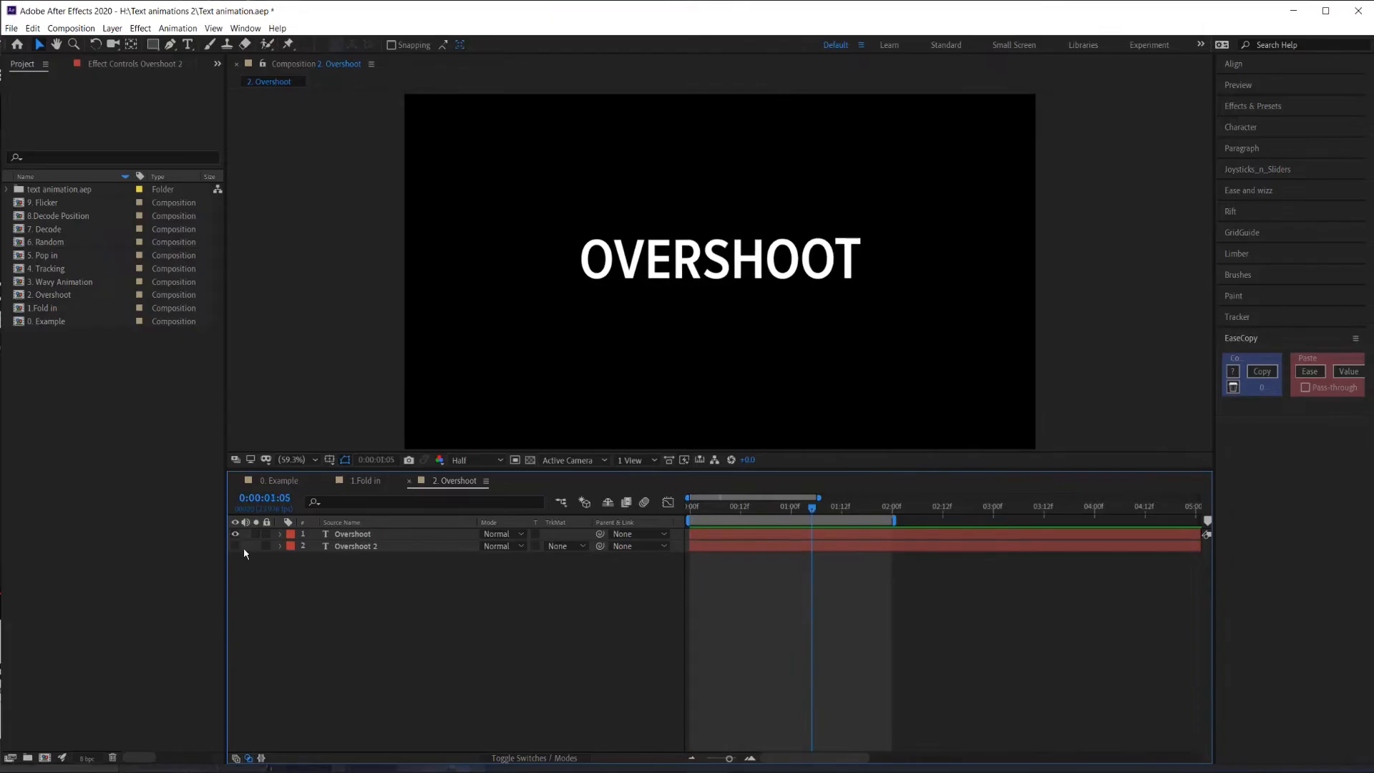
- Hide the Overshoot layer, show Overshoot 2 instead, and add a Scale text animator to it at the first frame
click(236, 534)
click(360, 546)
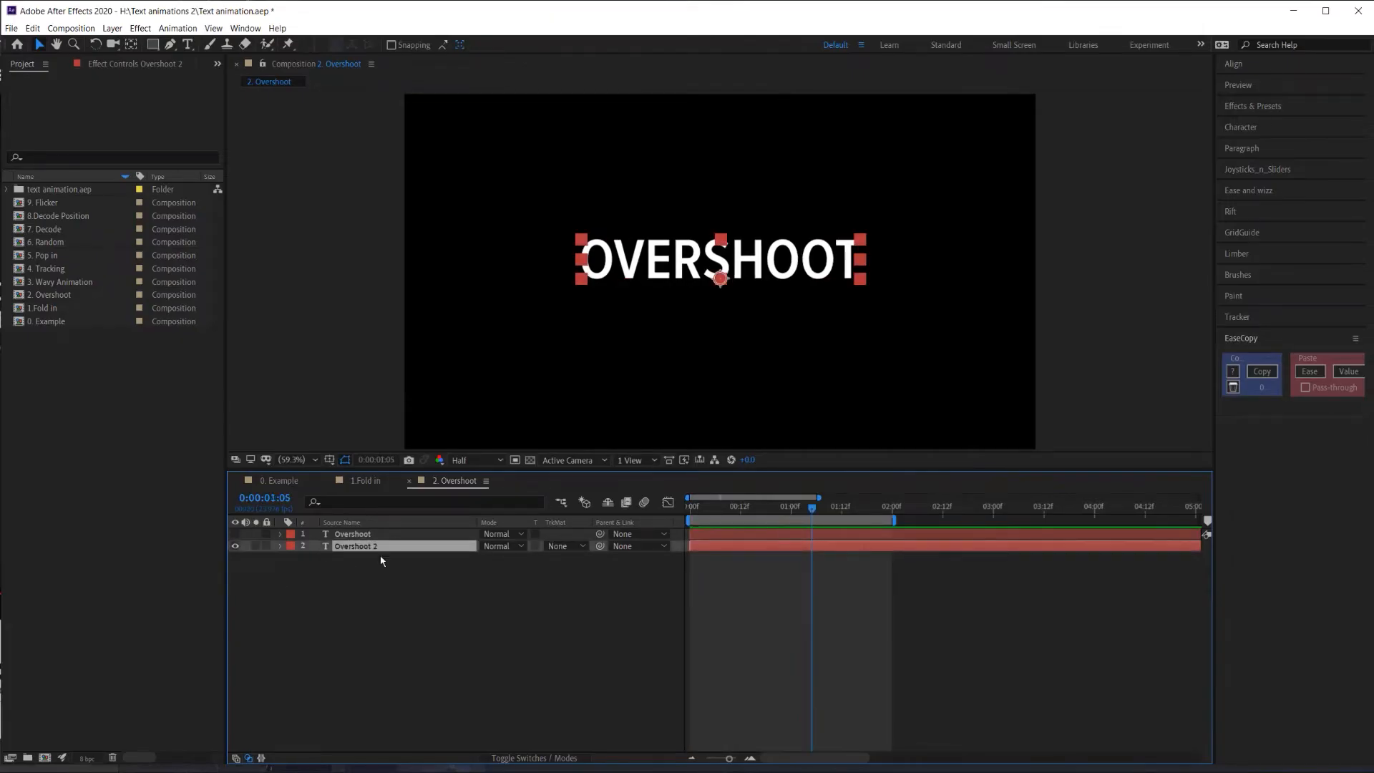
key(Home)
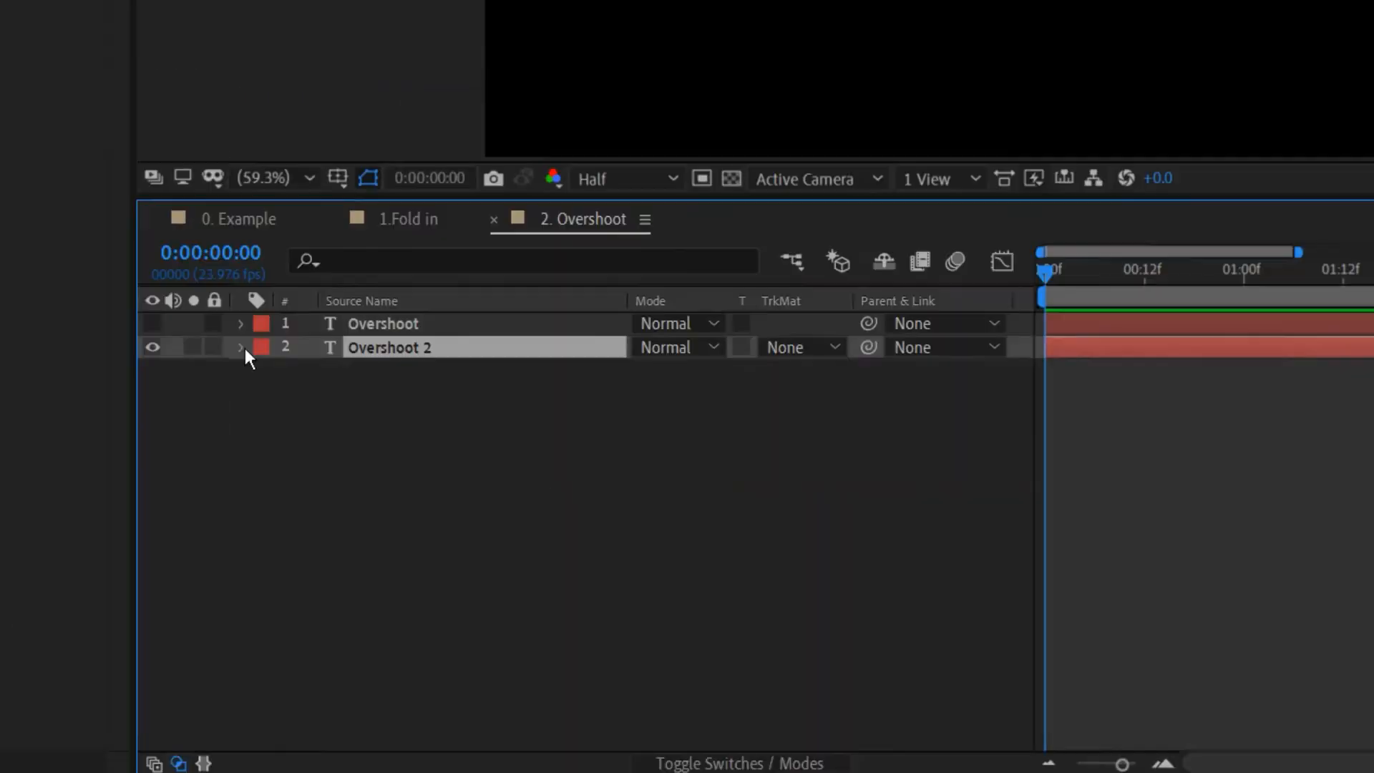
click(280, 546)
click(837, 377)
click(977, 193)
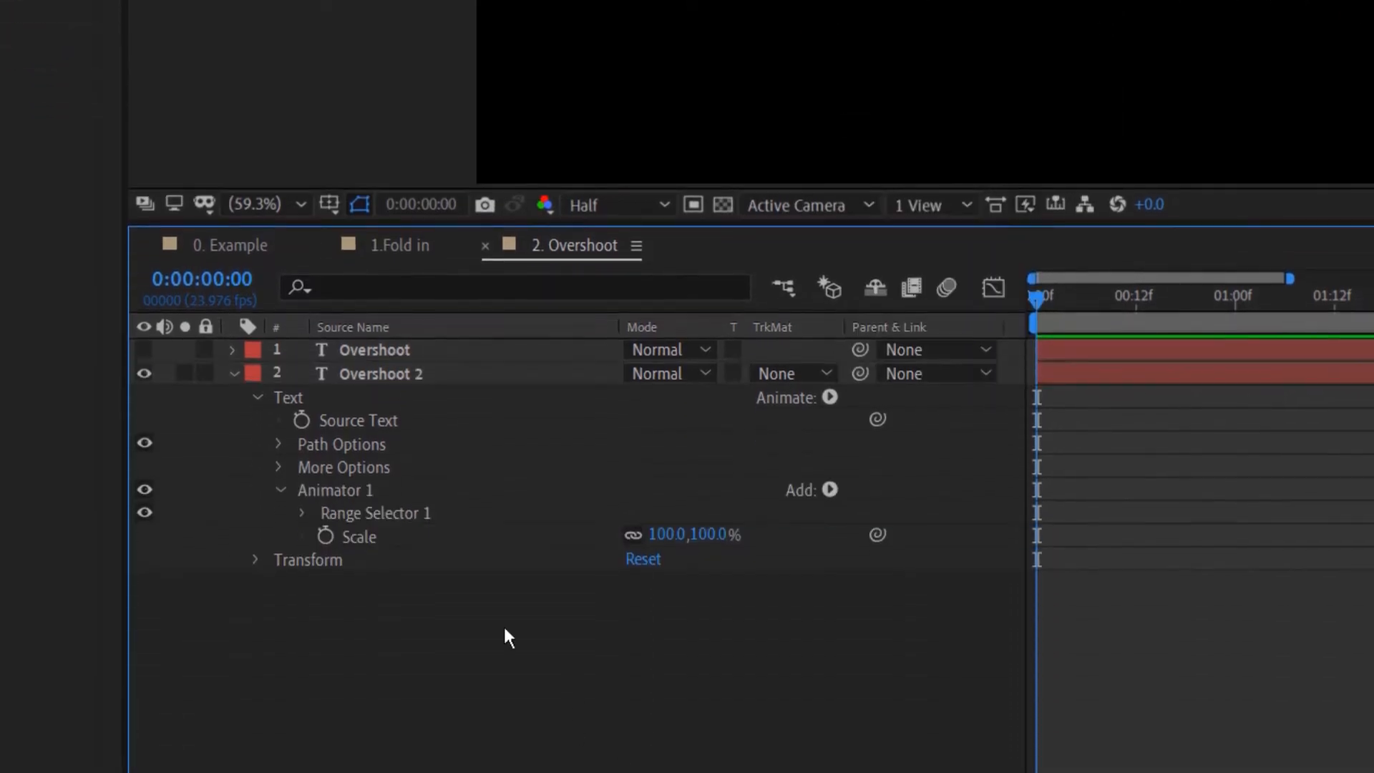
- Set the Shape in the Advanced options of the Overshoot 2 layer's Range Selector 1 to Ramp Up
click(301, 513)
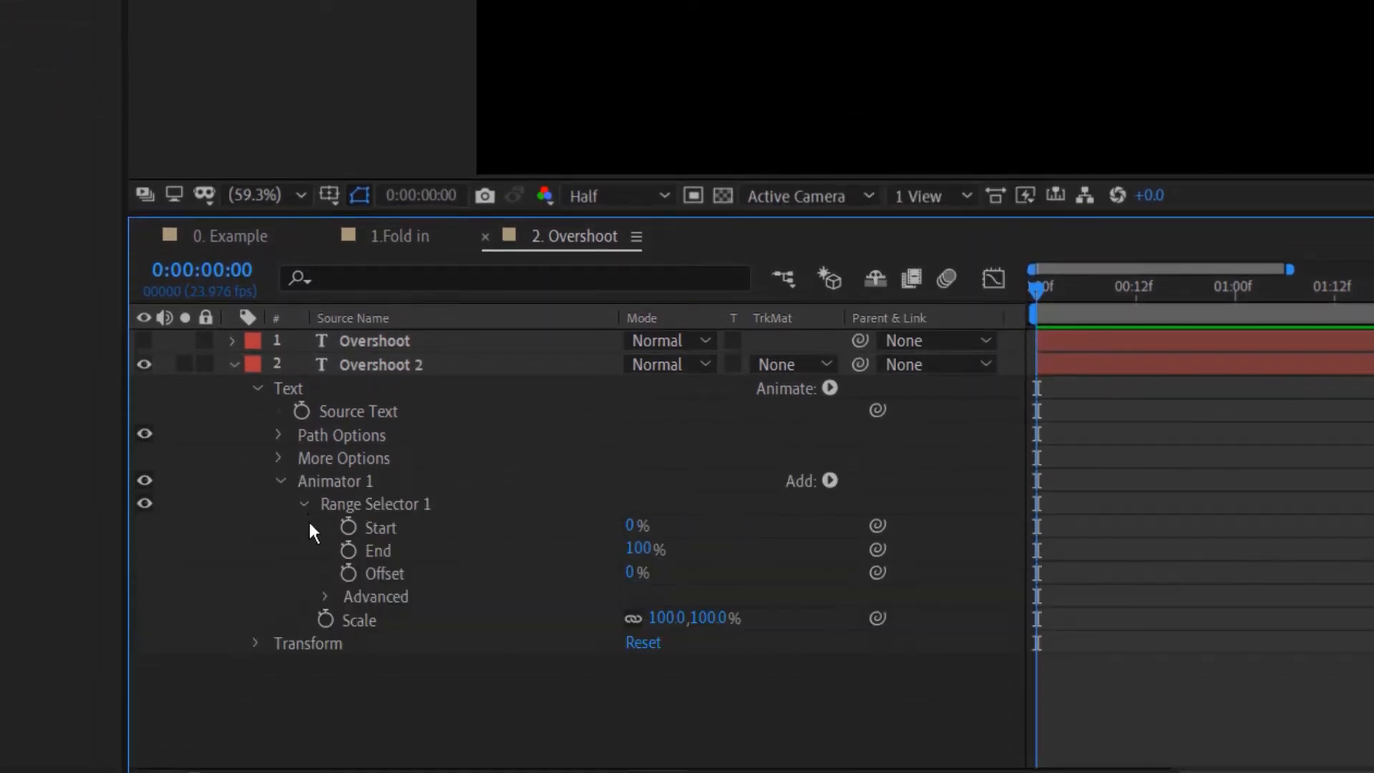
click(322, 596)
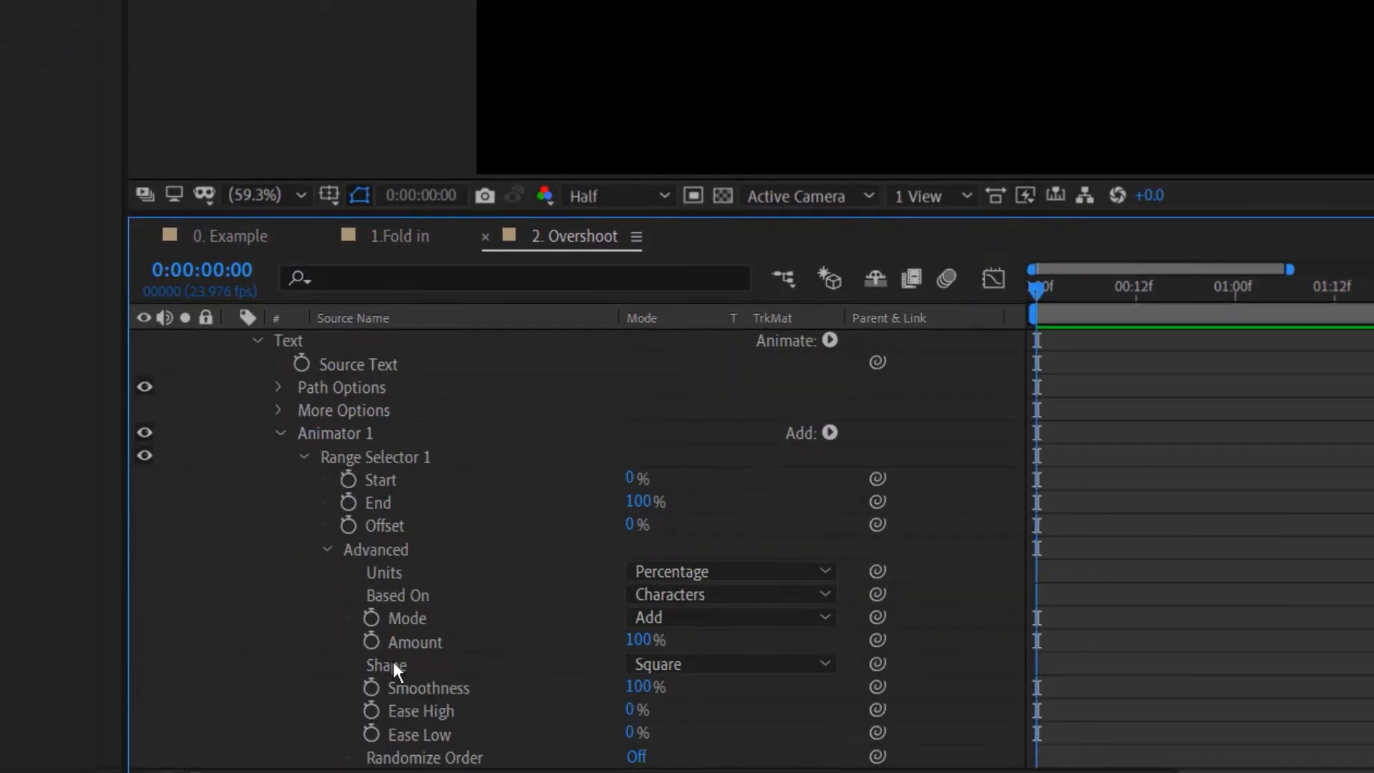
click(723, 664)
click(671, 531)
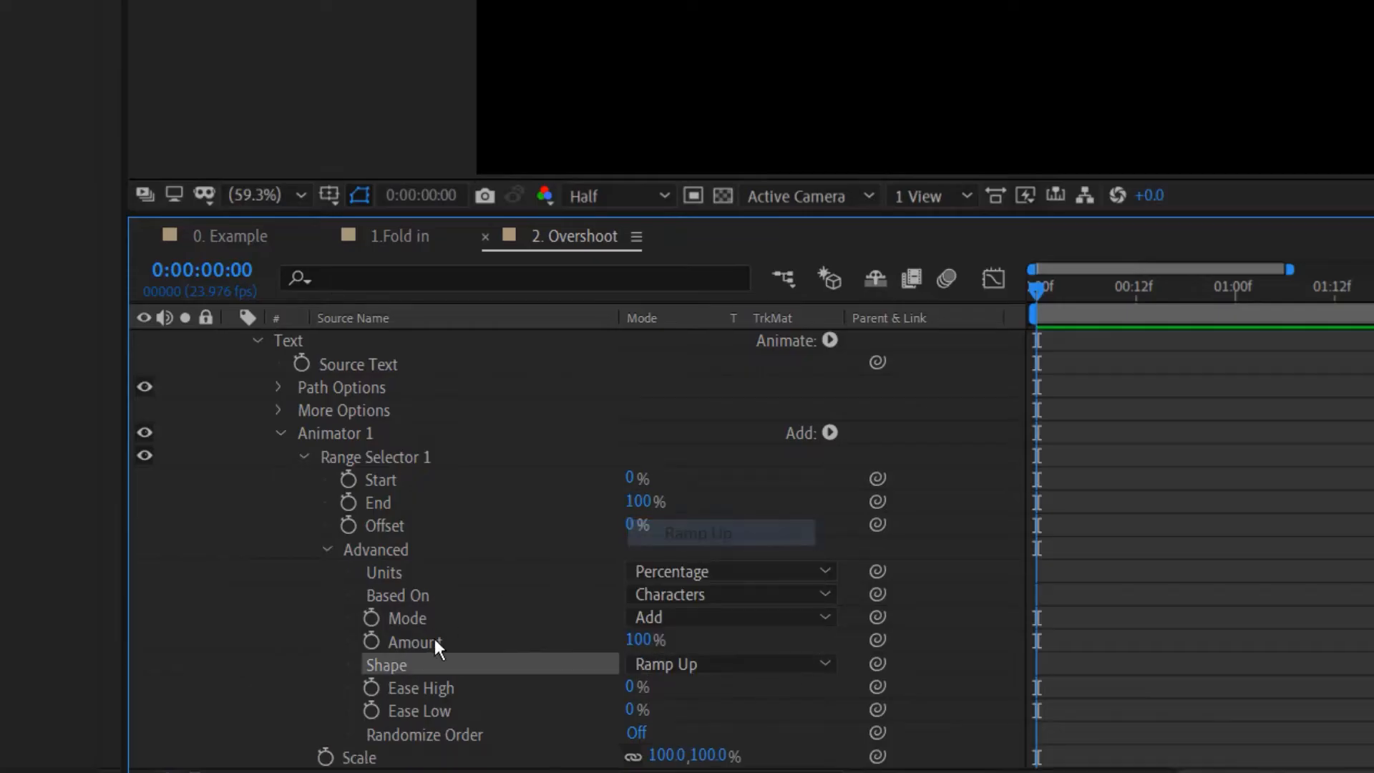
- Keyframe the Overshoot 2 range selector's Offset from -100% at the first frame to 100% at 1 second, and return to the start
click(387, 525)
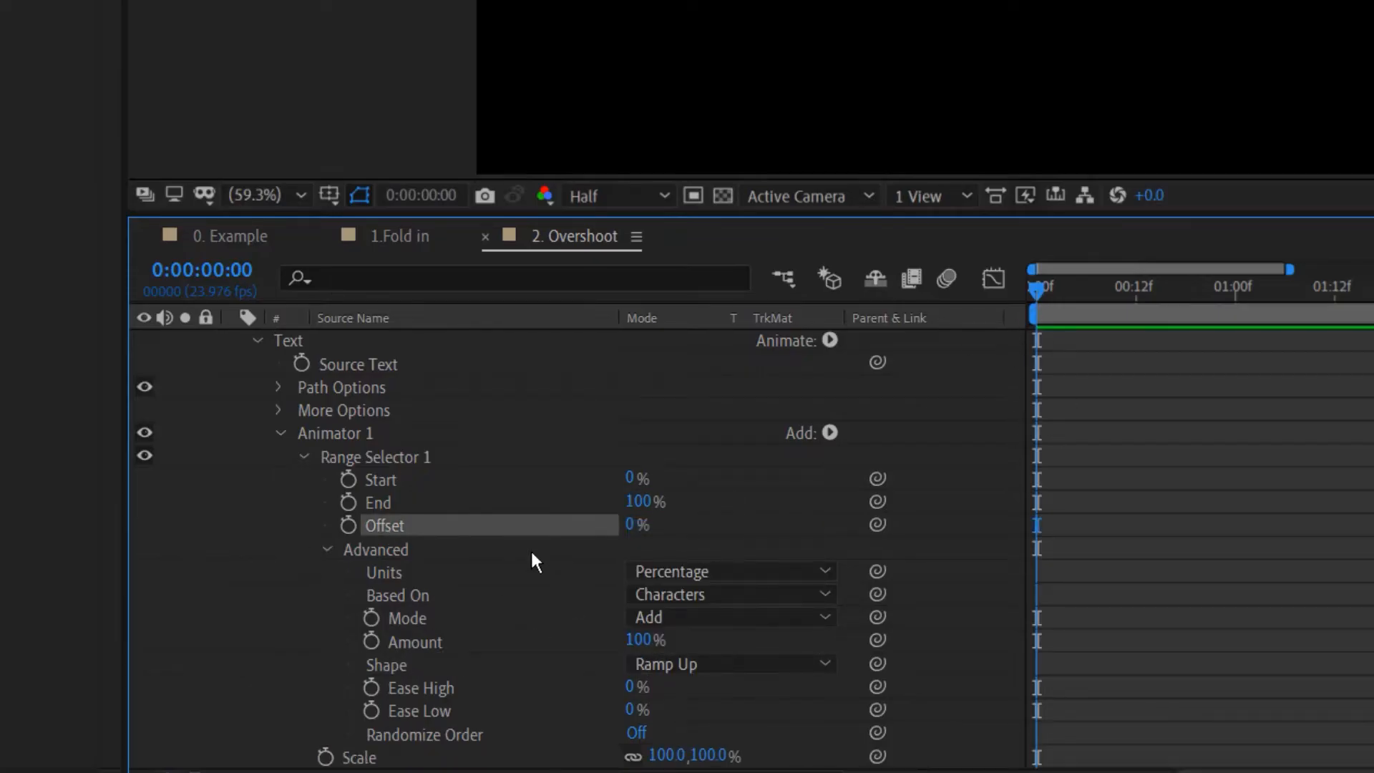
click(348, 526)
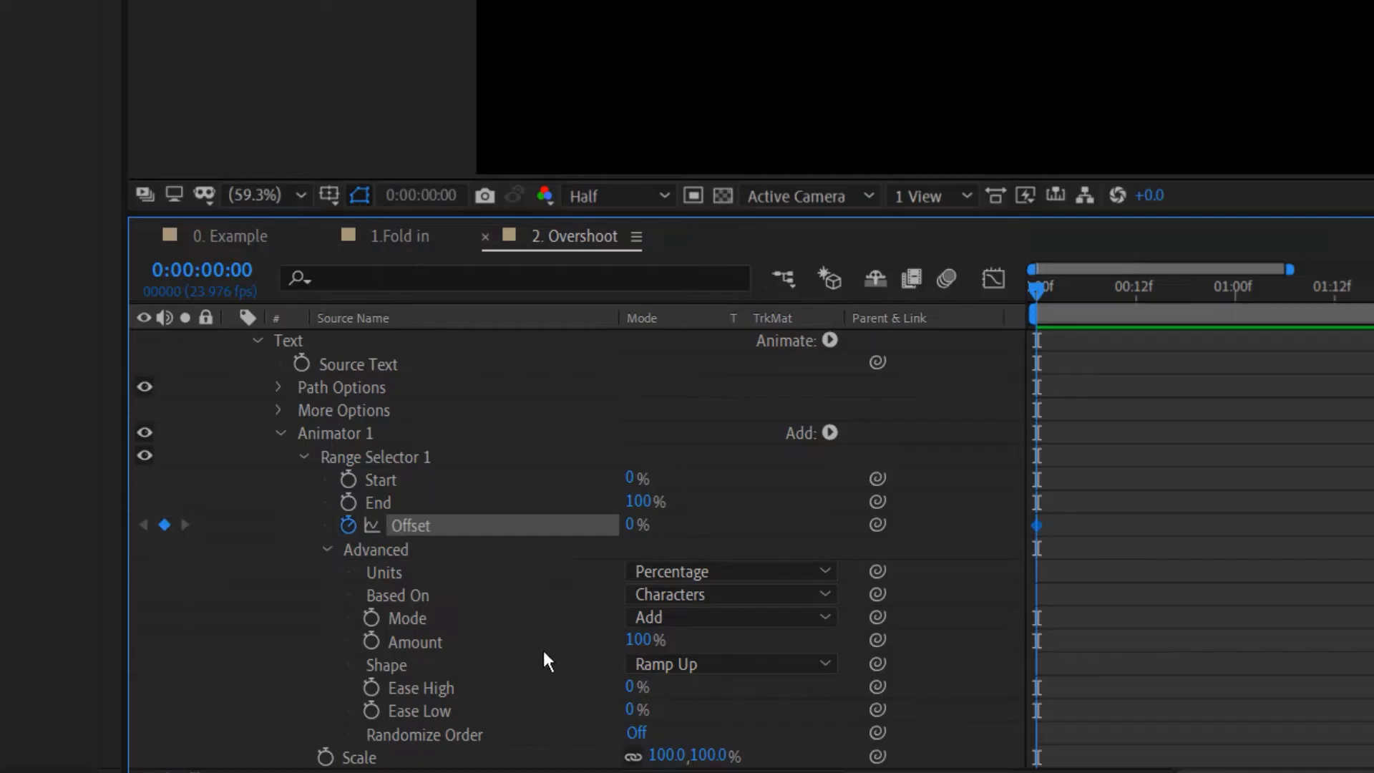
drag(632, 527, 518, 527)
drag(1036, 290, 1235, 290)
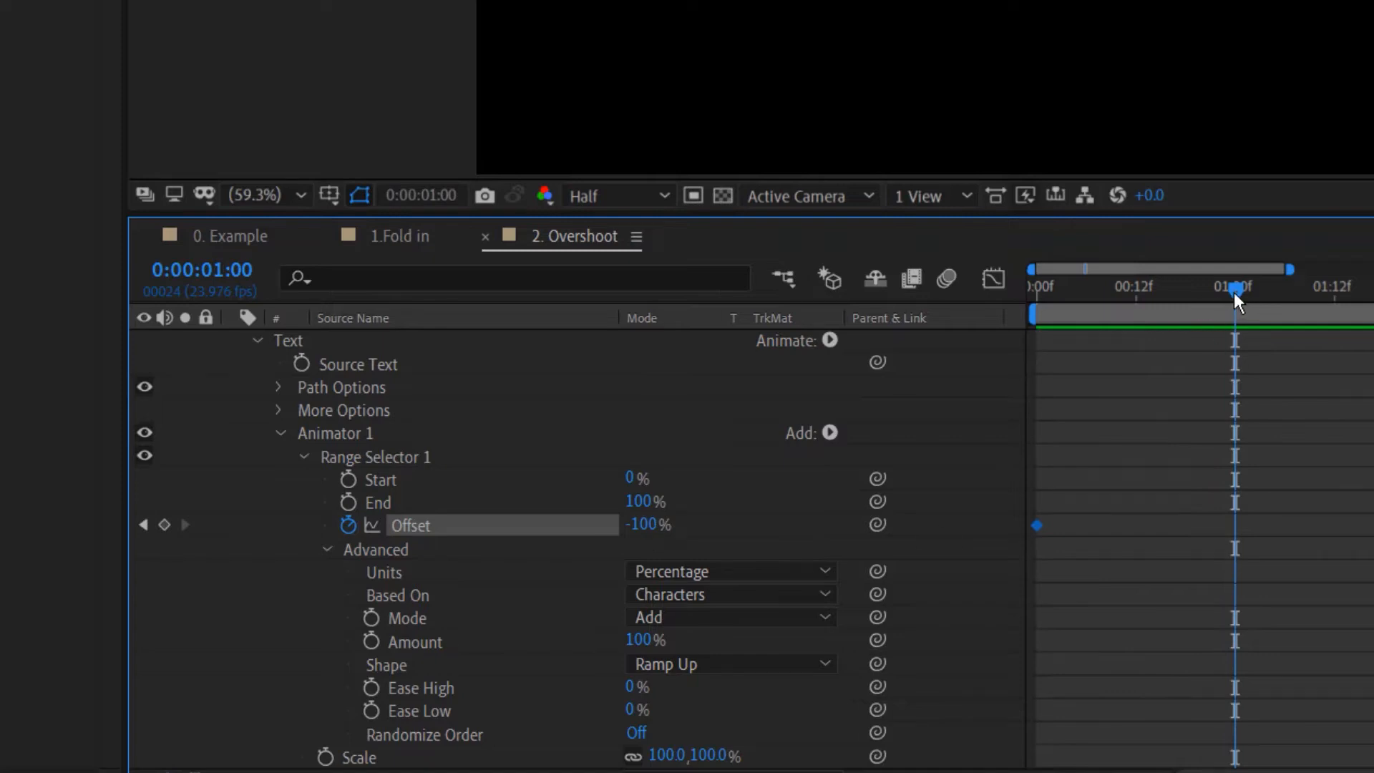
click(740, 526)
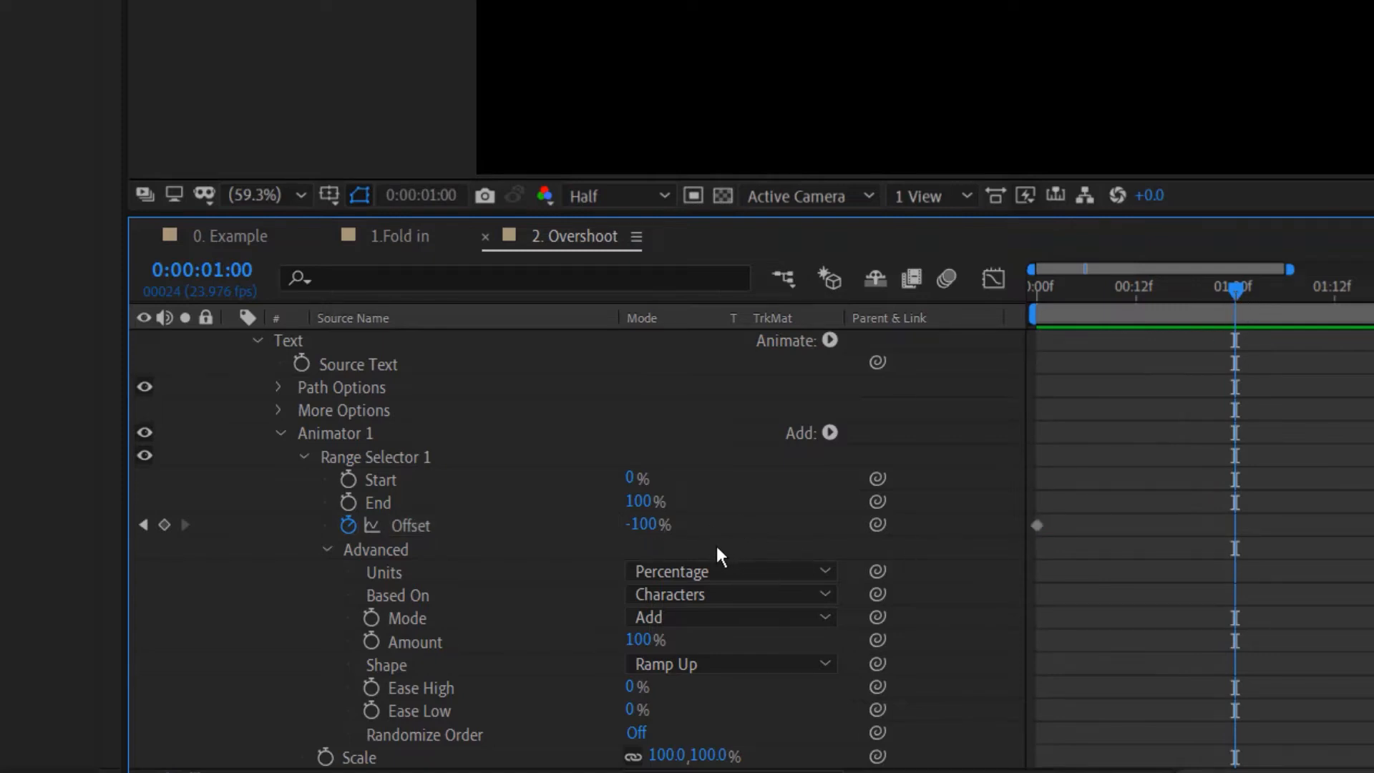
click(648, 524)
text(100)
key(Return)
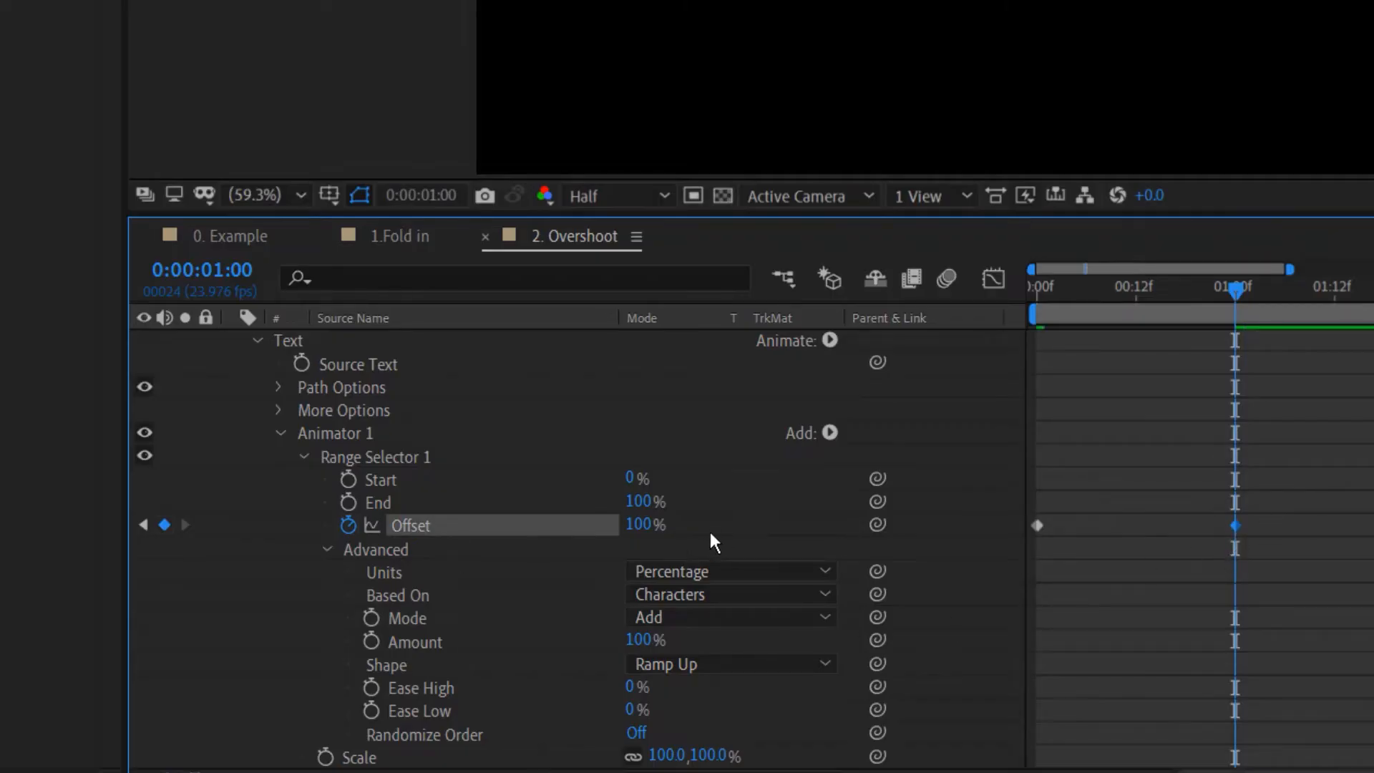
click(737, 536)
key(Home)
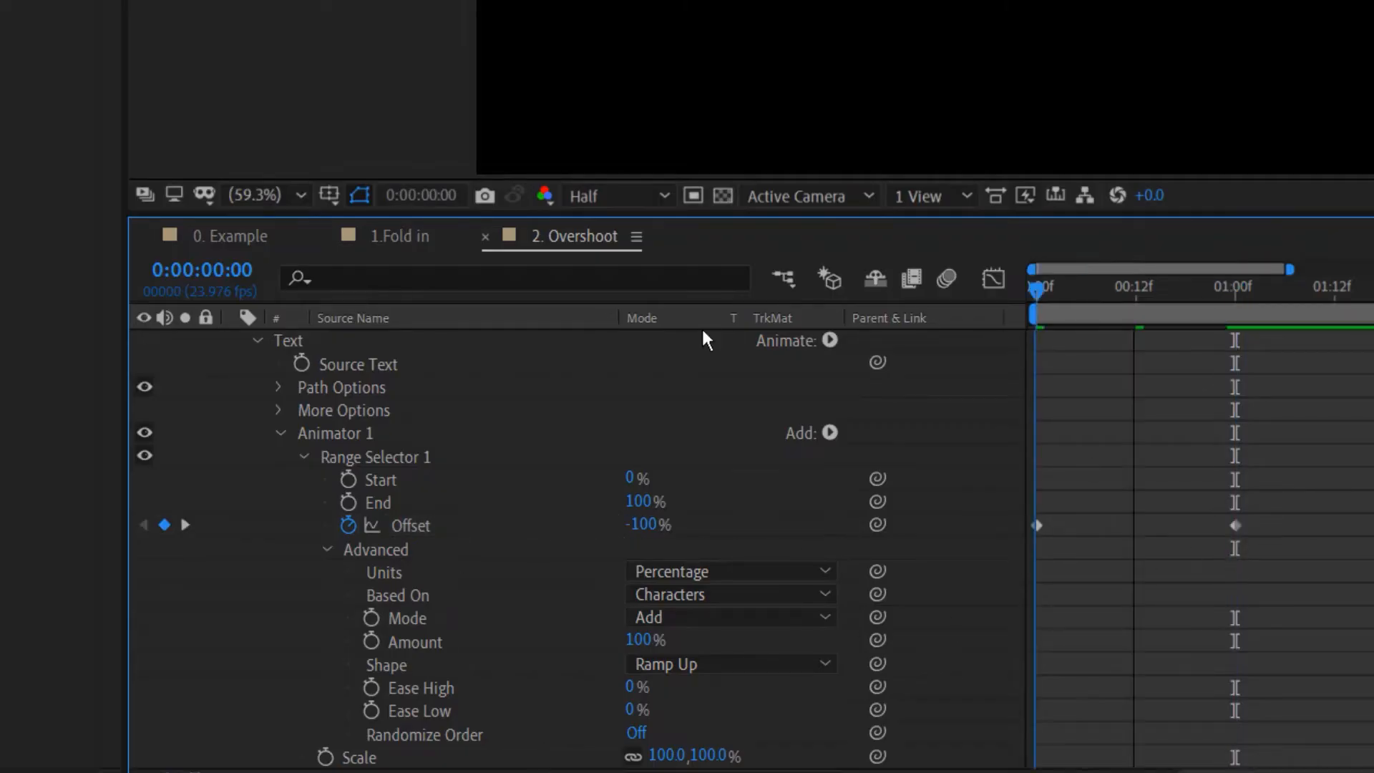
- Set the Scale of the Overshoot 2 layer's Animator 1 to 0% and preview the animation
scroll(528, 642, down, 1)
click(365, 735)
click(661, 732)
text(0)
key(Return)
key(space)
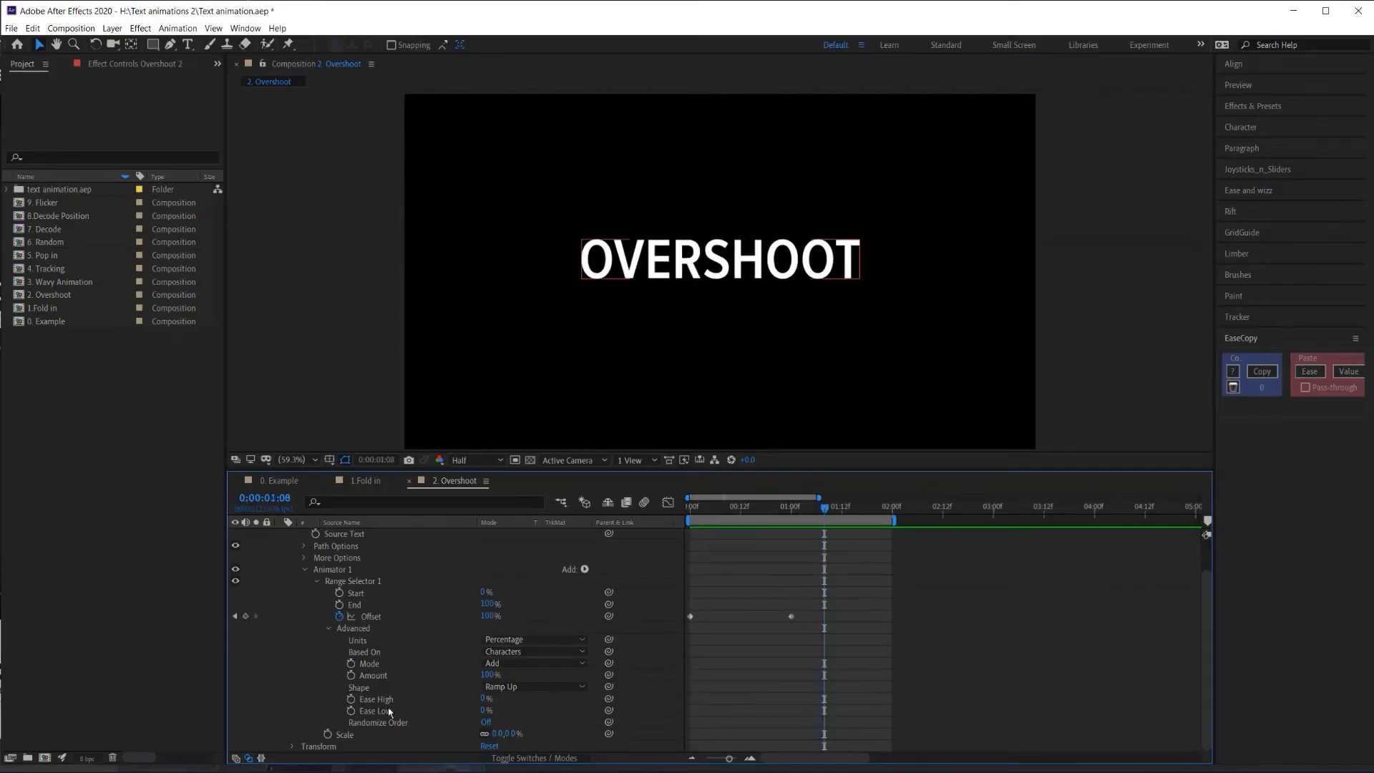
- Set Animator 1's range selector Ease Low to 80% and Ease High to 30%, and preview the result
click(484, 711)
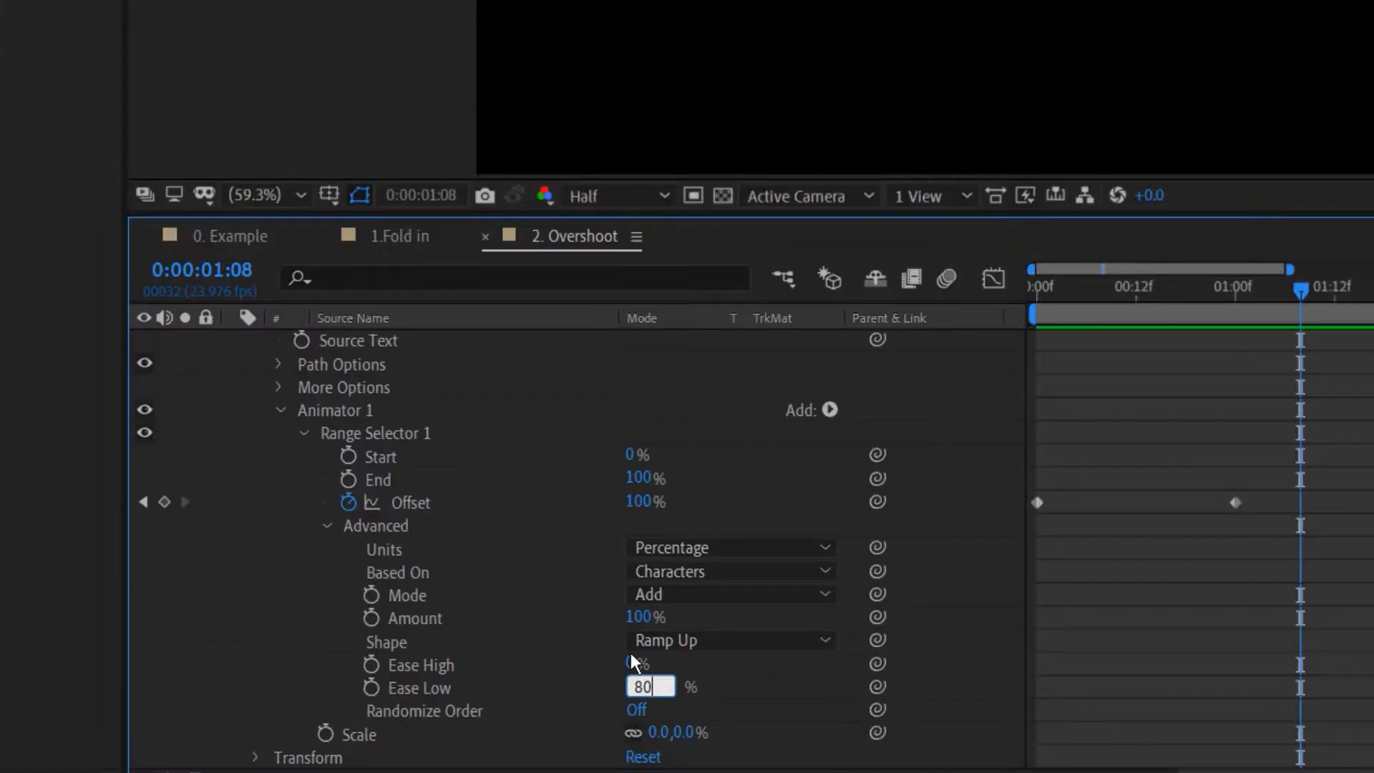
key(Return)
click(631, 662)
text(30)
key(Return)
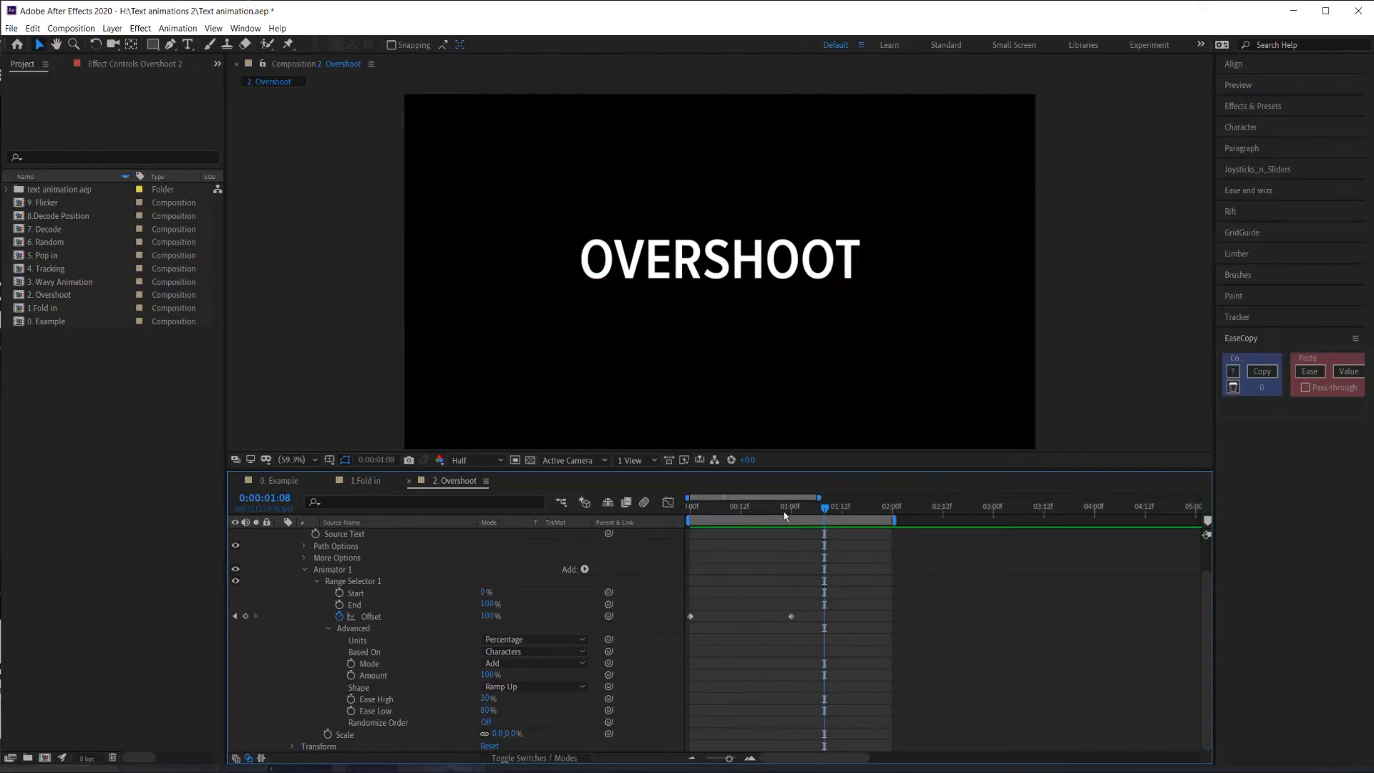
drag(789, 512, 642, 530)
key(space)
key(space)
- Duplicate Animator 1 on the Overshoot 2 layer and set the copy's Scale to 160%
click(306, 570)
click(340, 608)
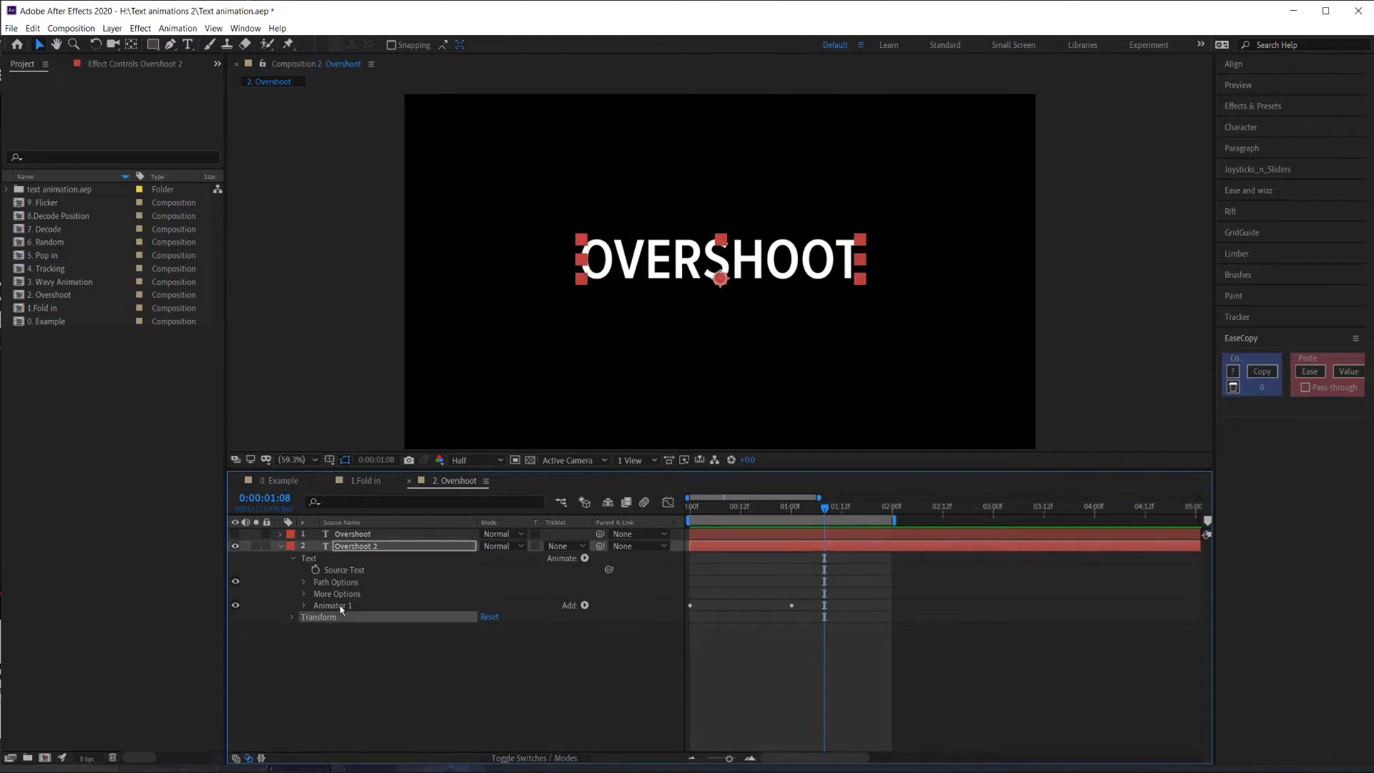
key(ctrl+d)
click(304, 616)
click(344, 642)
click(495, 639)
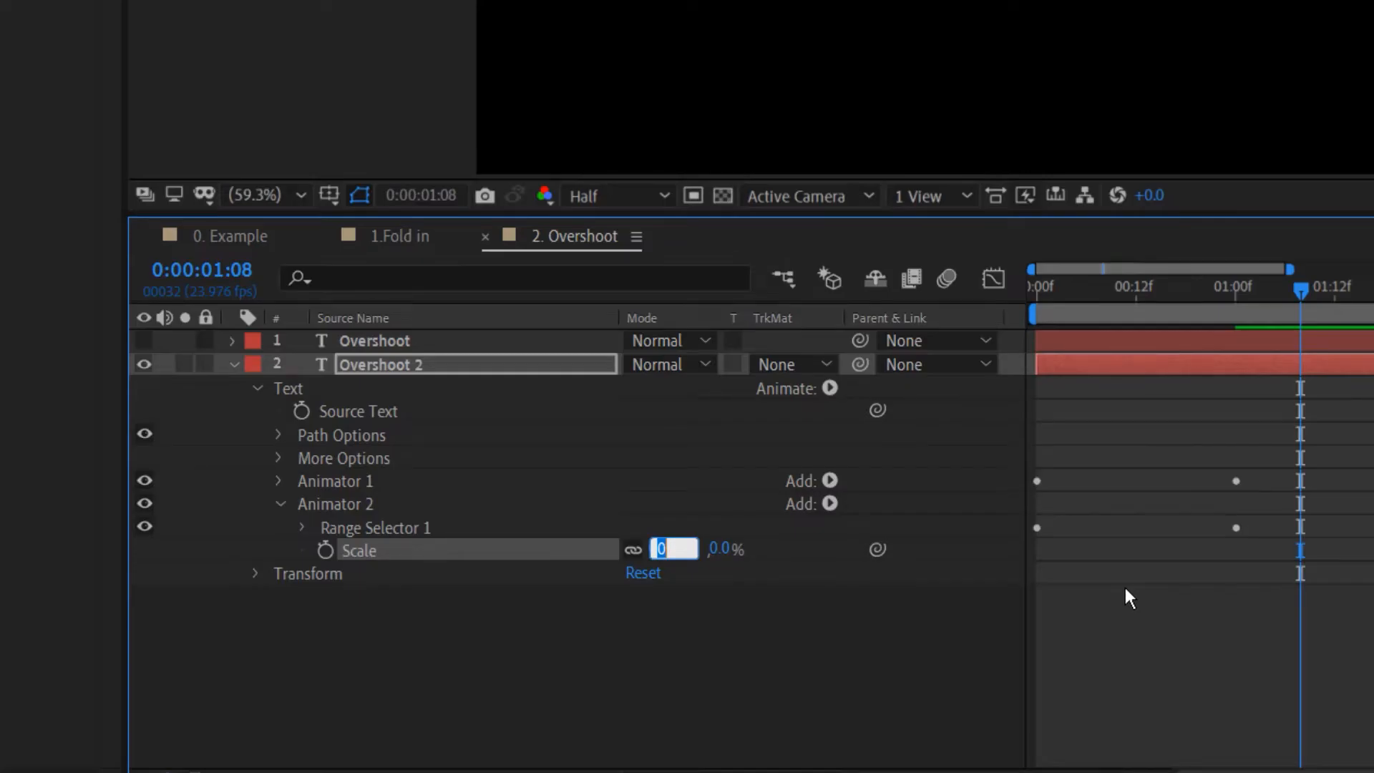
text(160)
click(839, 686)
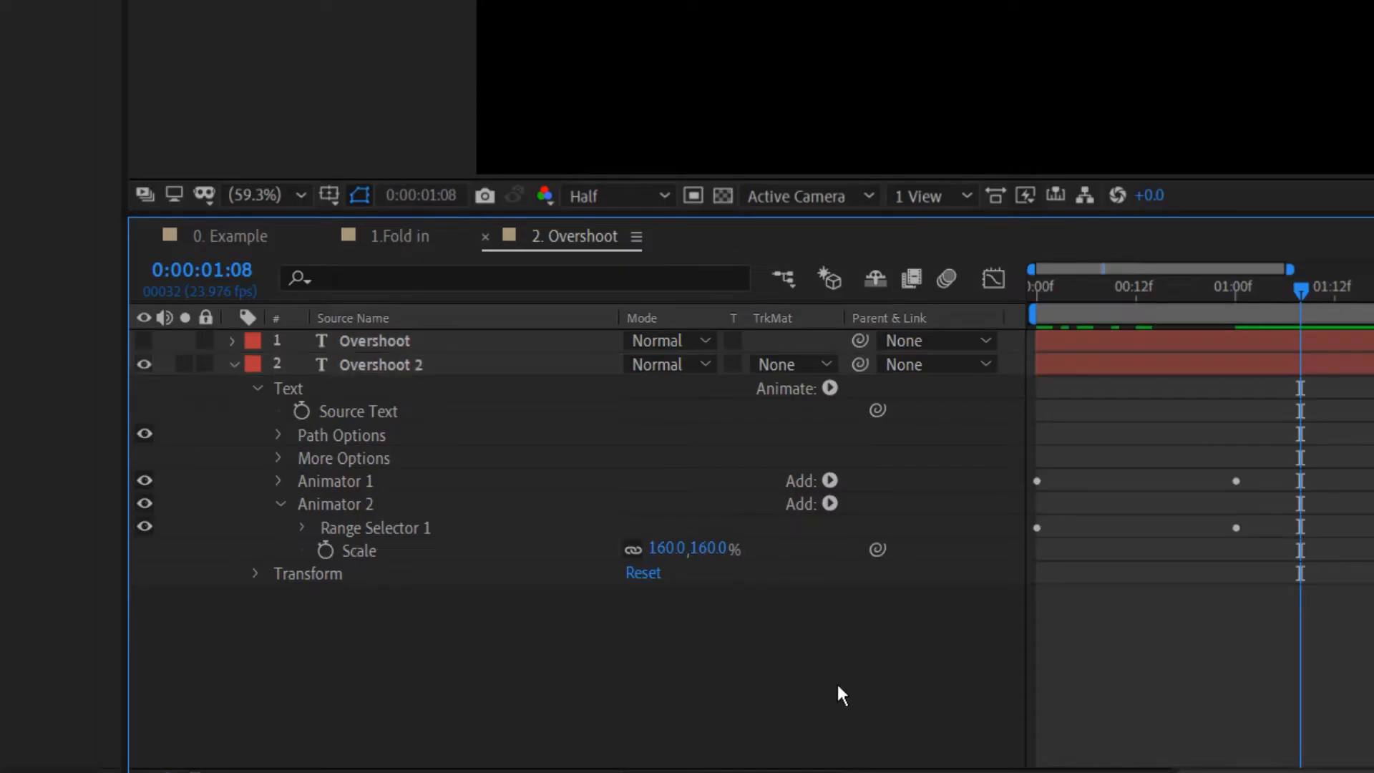
- Delay both Offset keyframes of Animator 2's range selector by 8 frames and preview the text animation
click(300, 528)
click(424, 598)
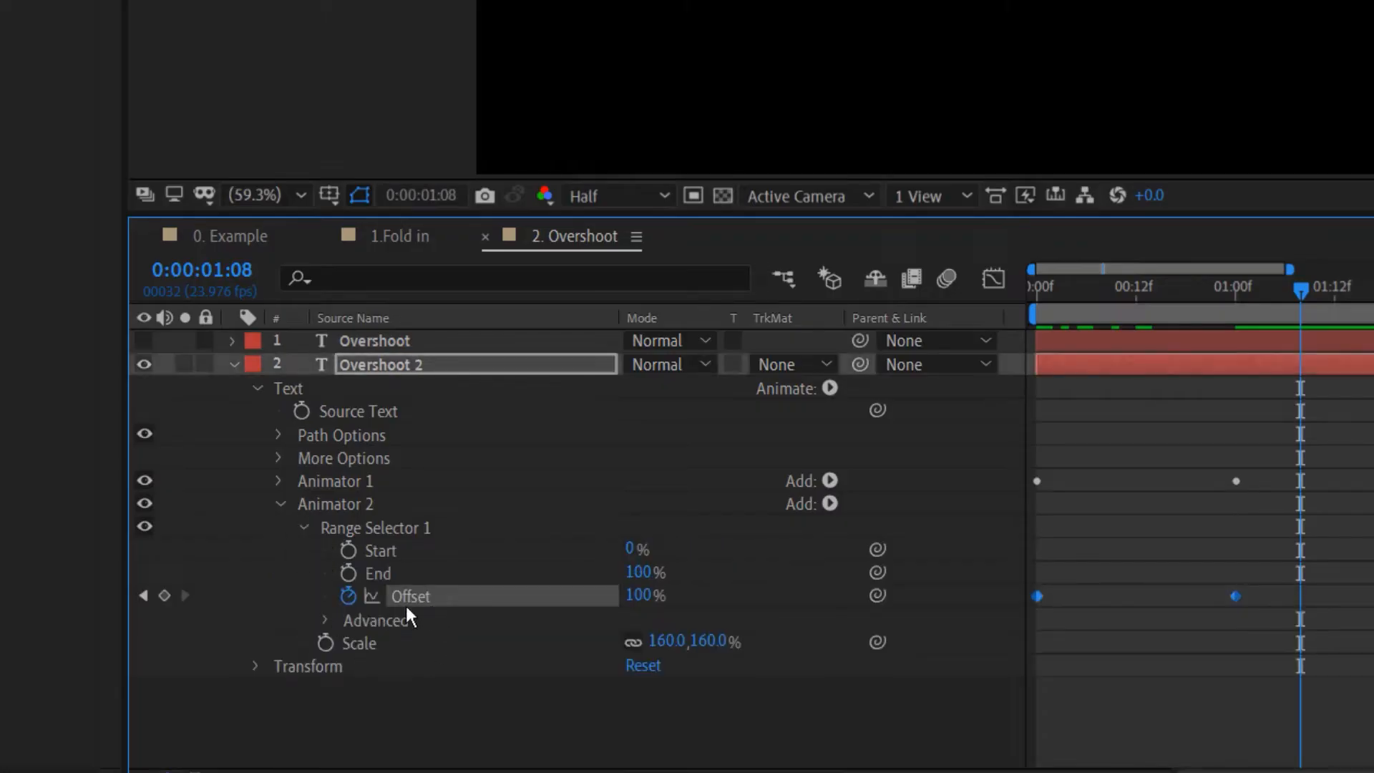
drag(1039, 595, 1109, 596)
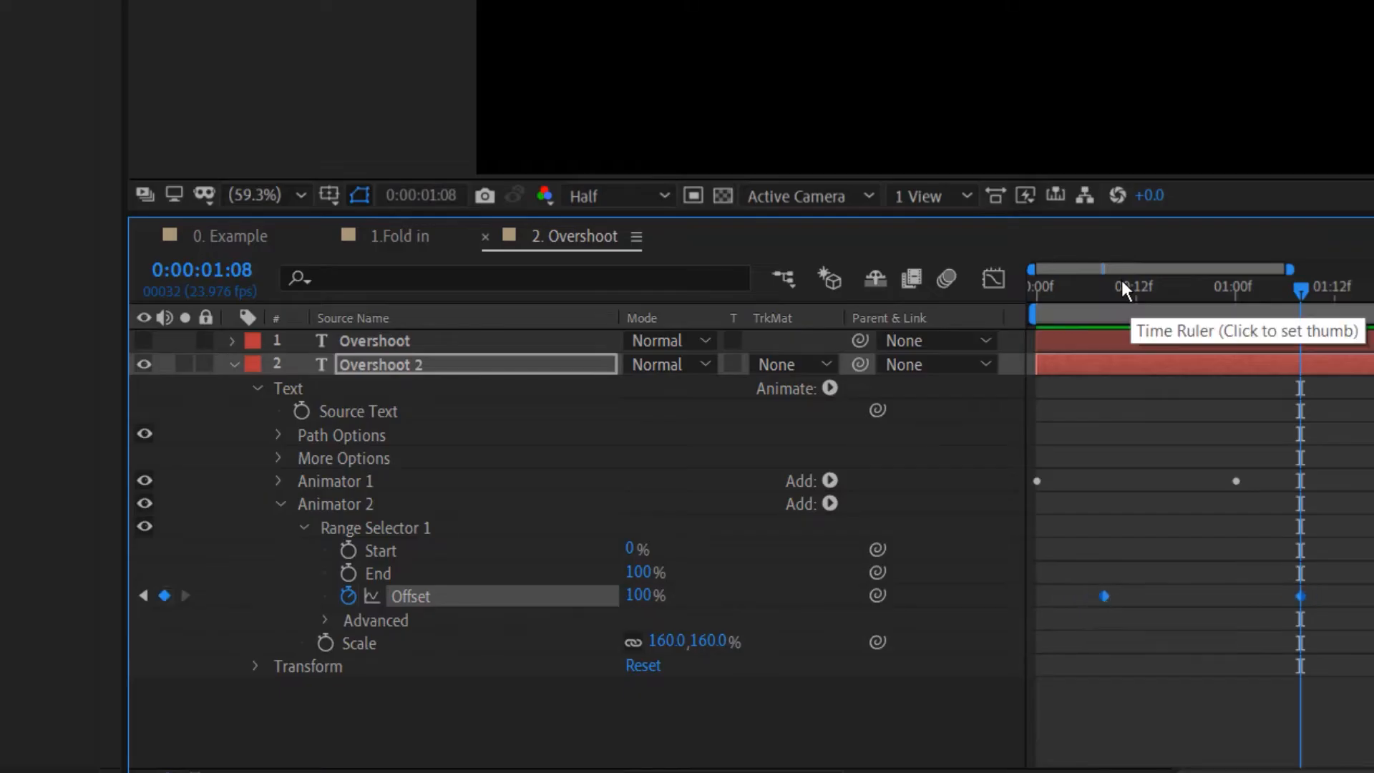
key(Home)
key(space)
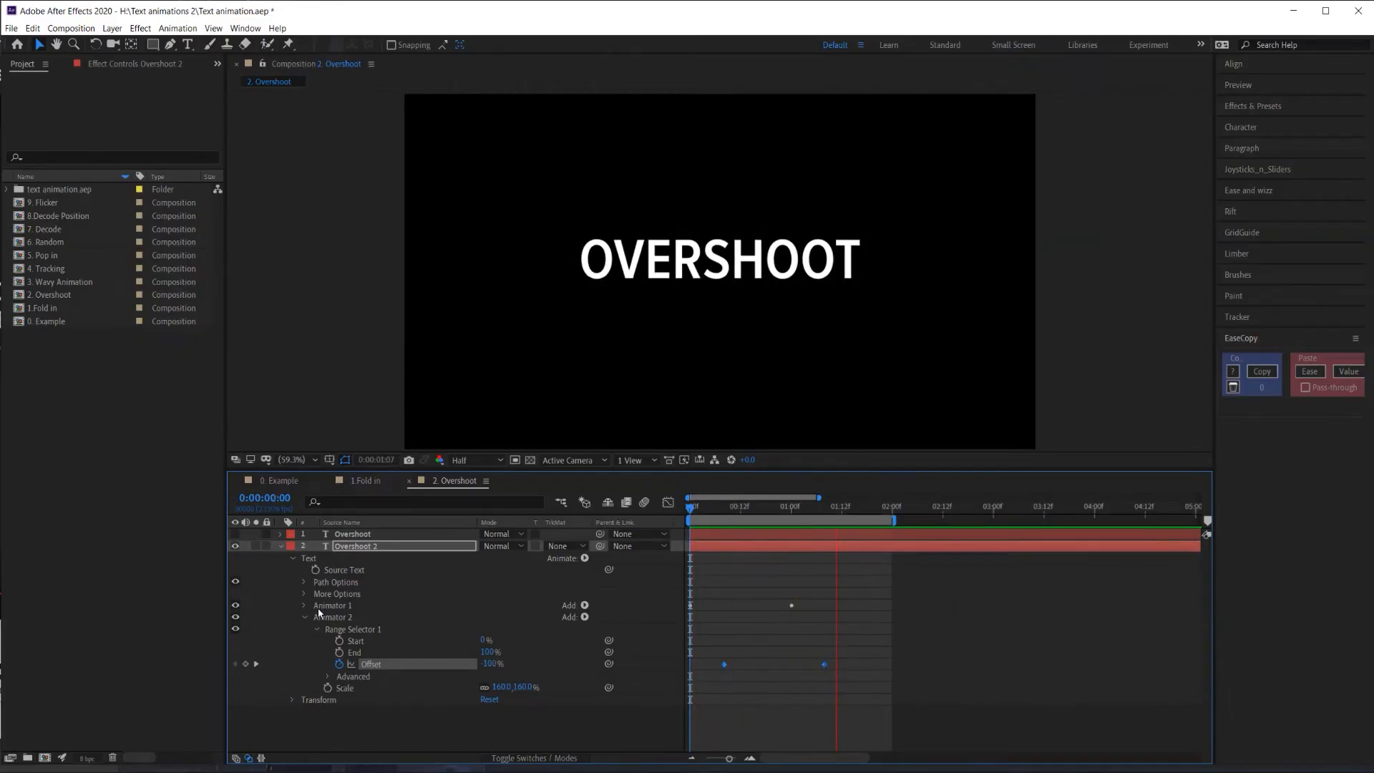
key(space)
key(space)
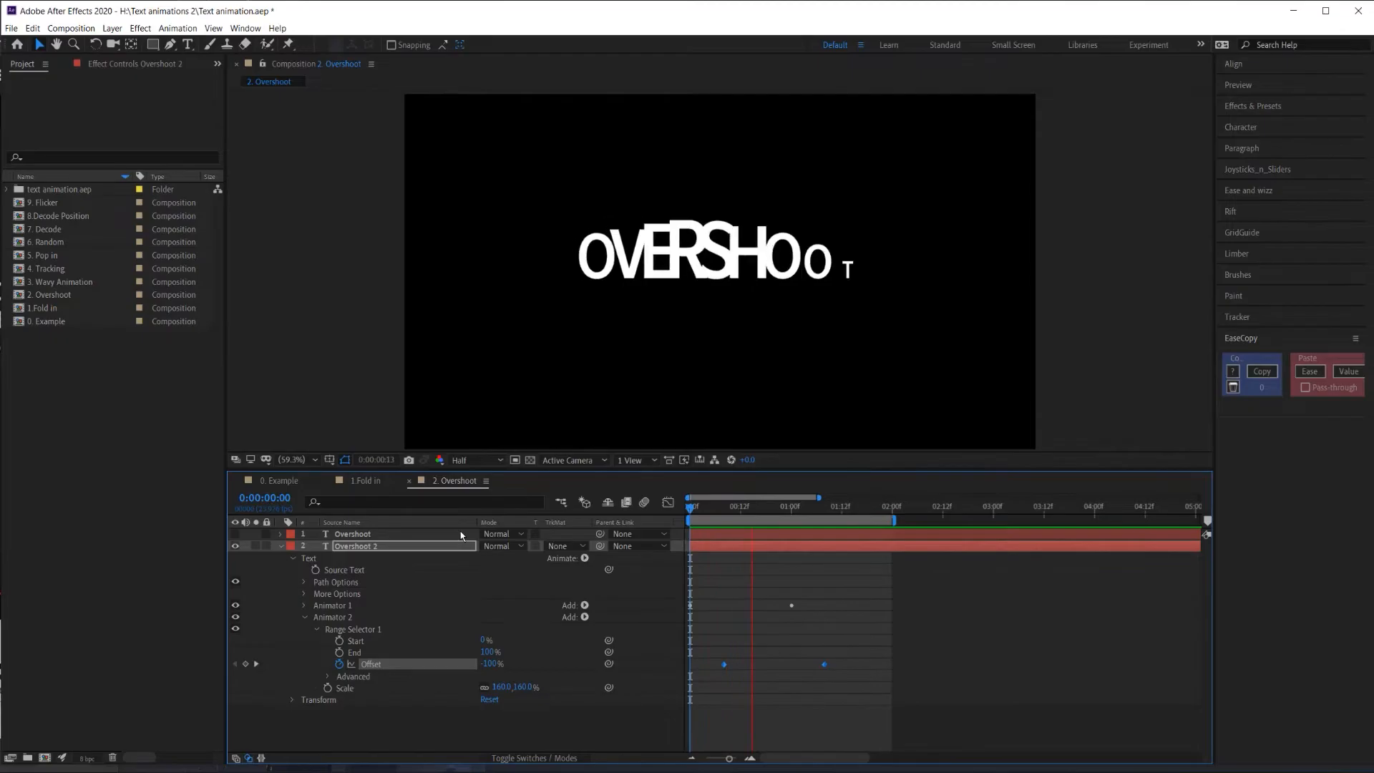
key(space)
drag(736, 509, 835, 543)
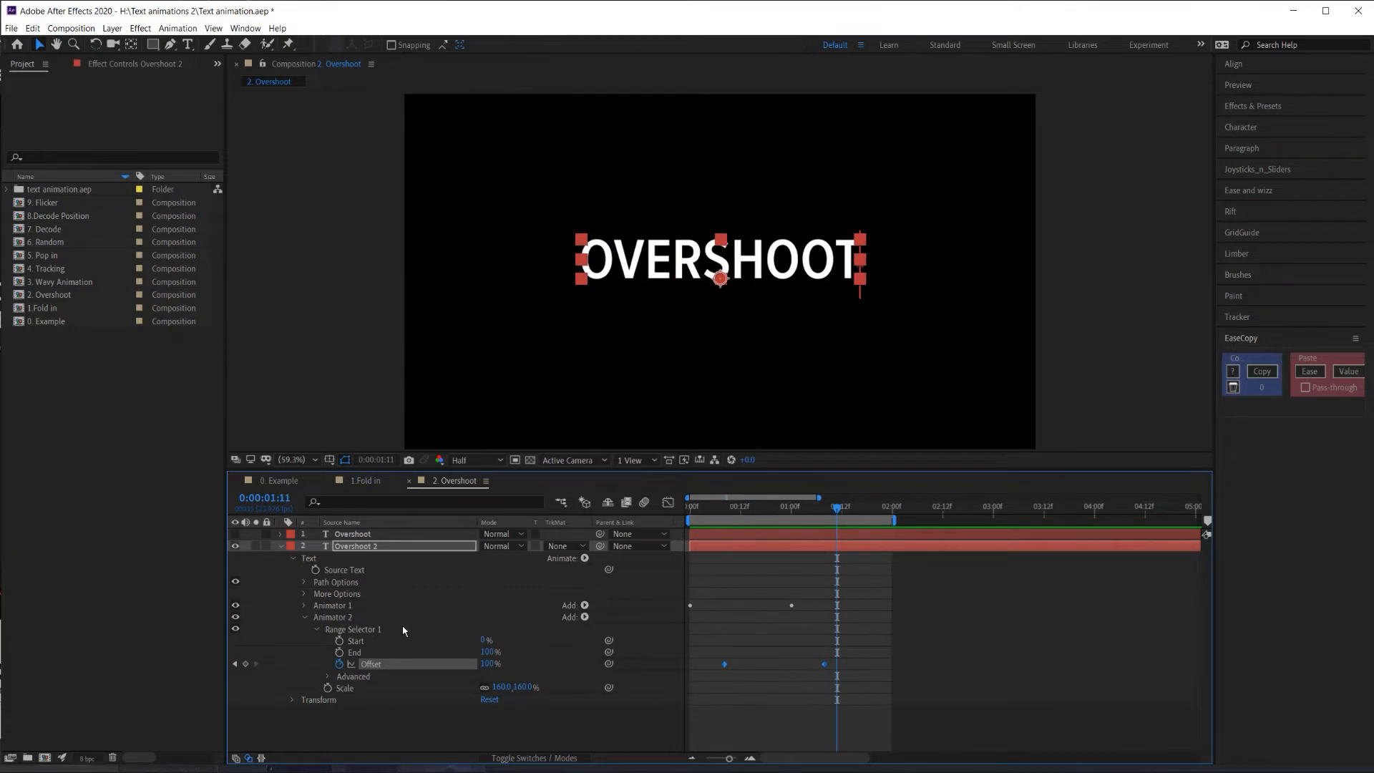
- Duplicate Animator 2 and set the Scale of the new Animator 3 to 80%
click(334, 616)
click(305, 617)
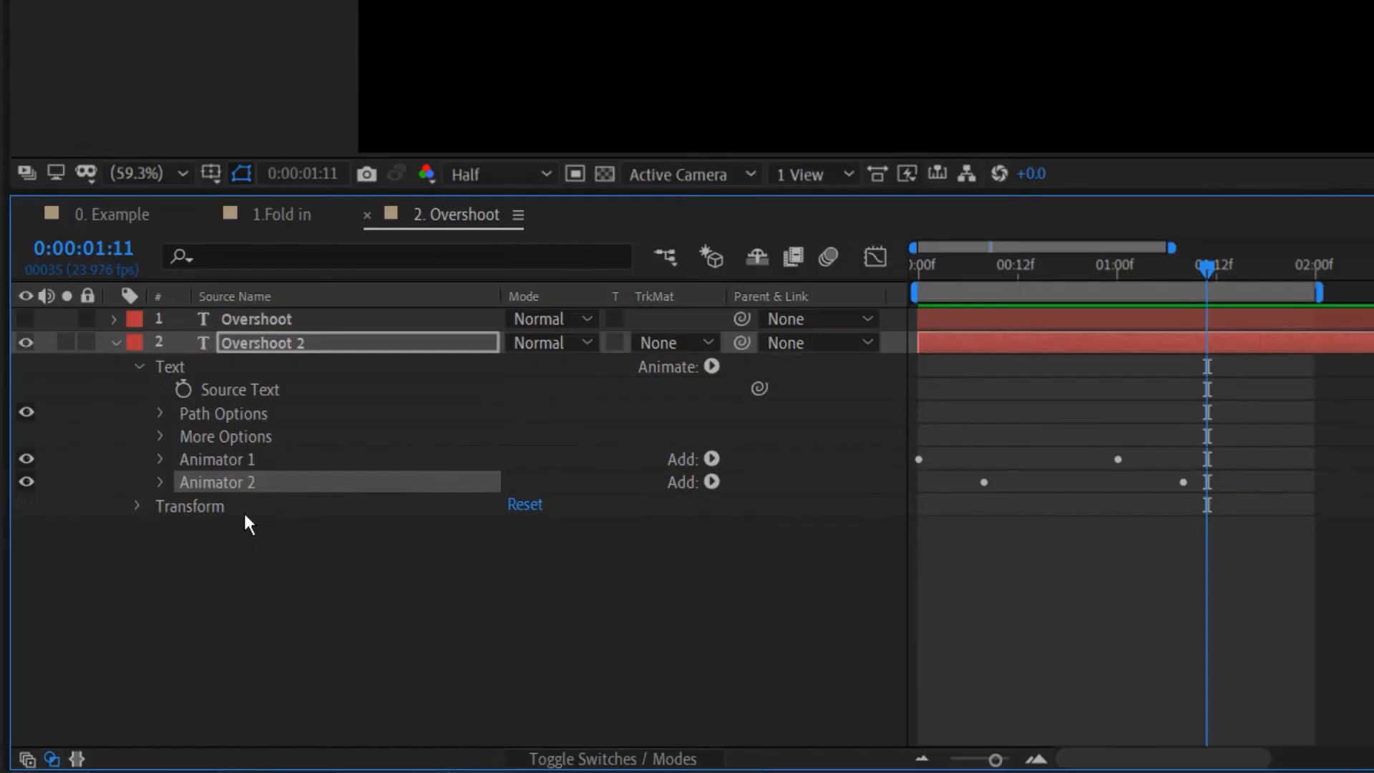
key(ctrl+d)
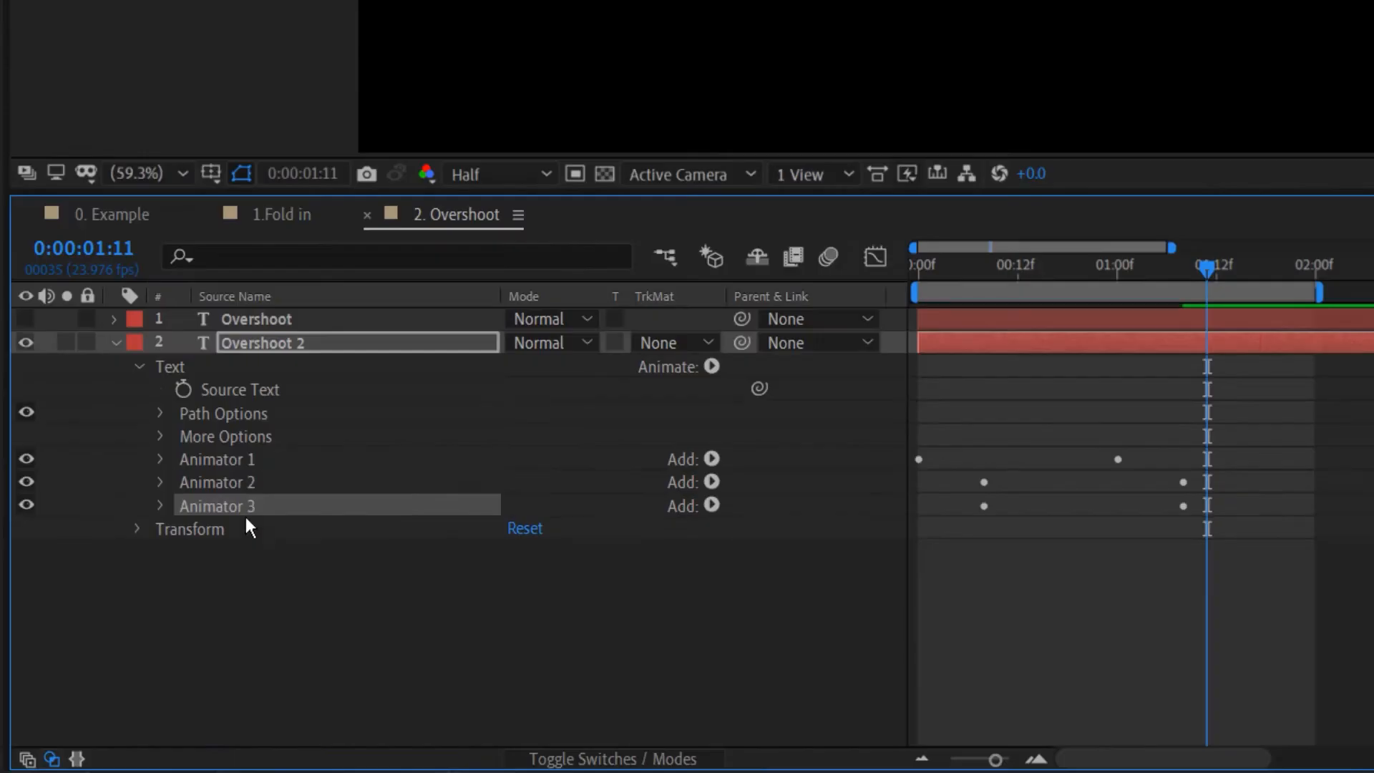
click(162, 505)
click(241, 552)
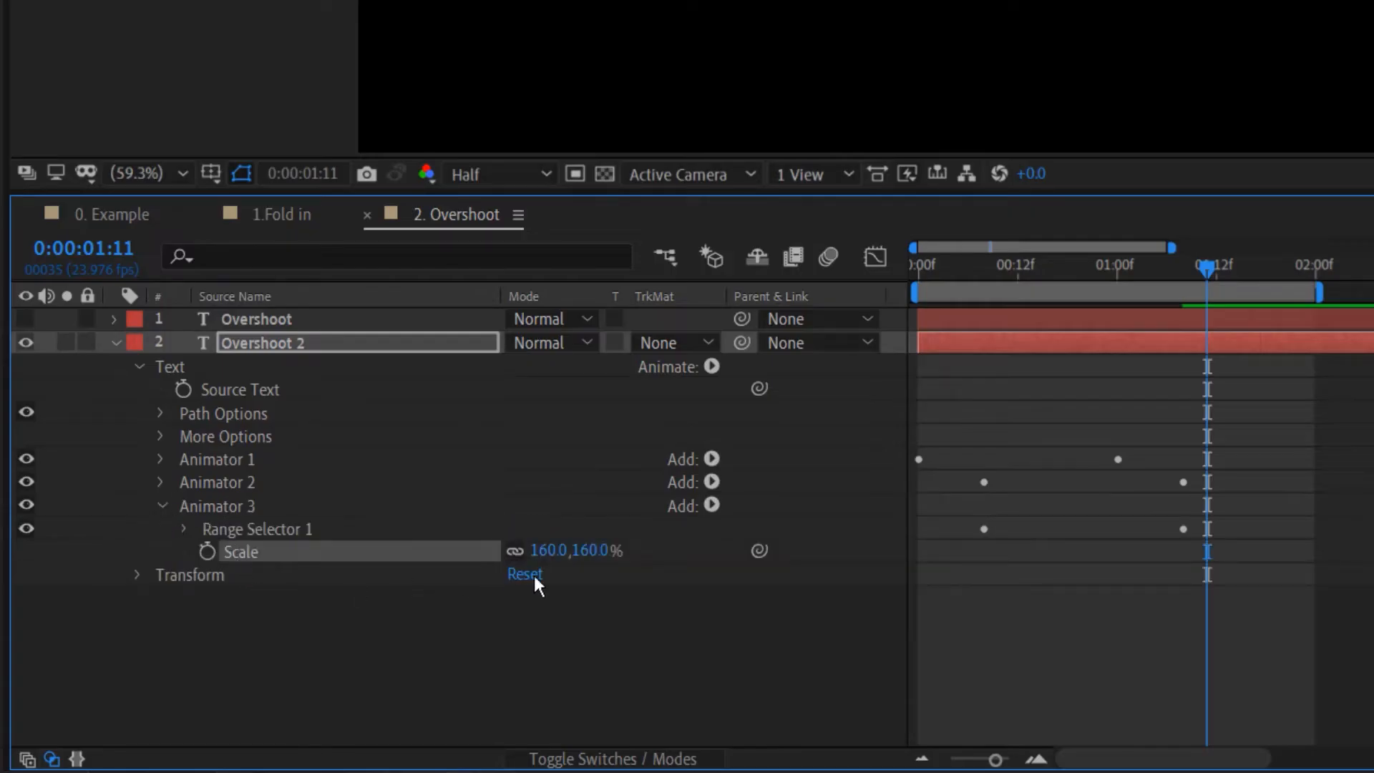
click(545, 551)
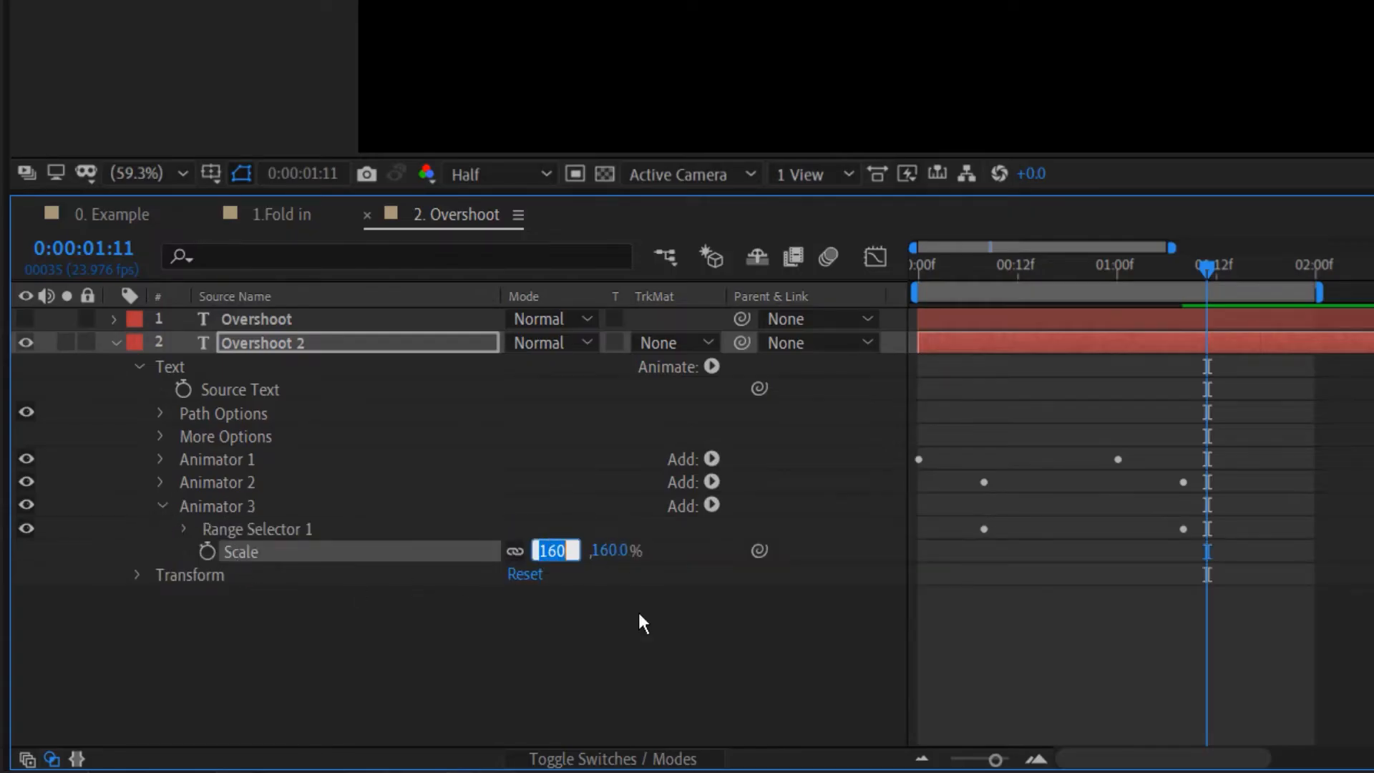
text(80)
key(Return)
- Delay both Offset keyframes of Animator 3's range selector by about 8 frames and preview the text animation
click(184, 529)
drag(1212, 576, 1055, 598)
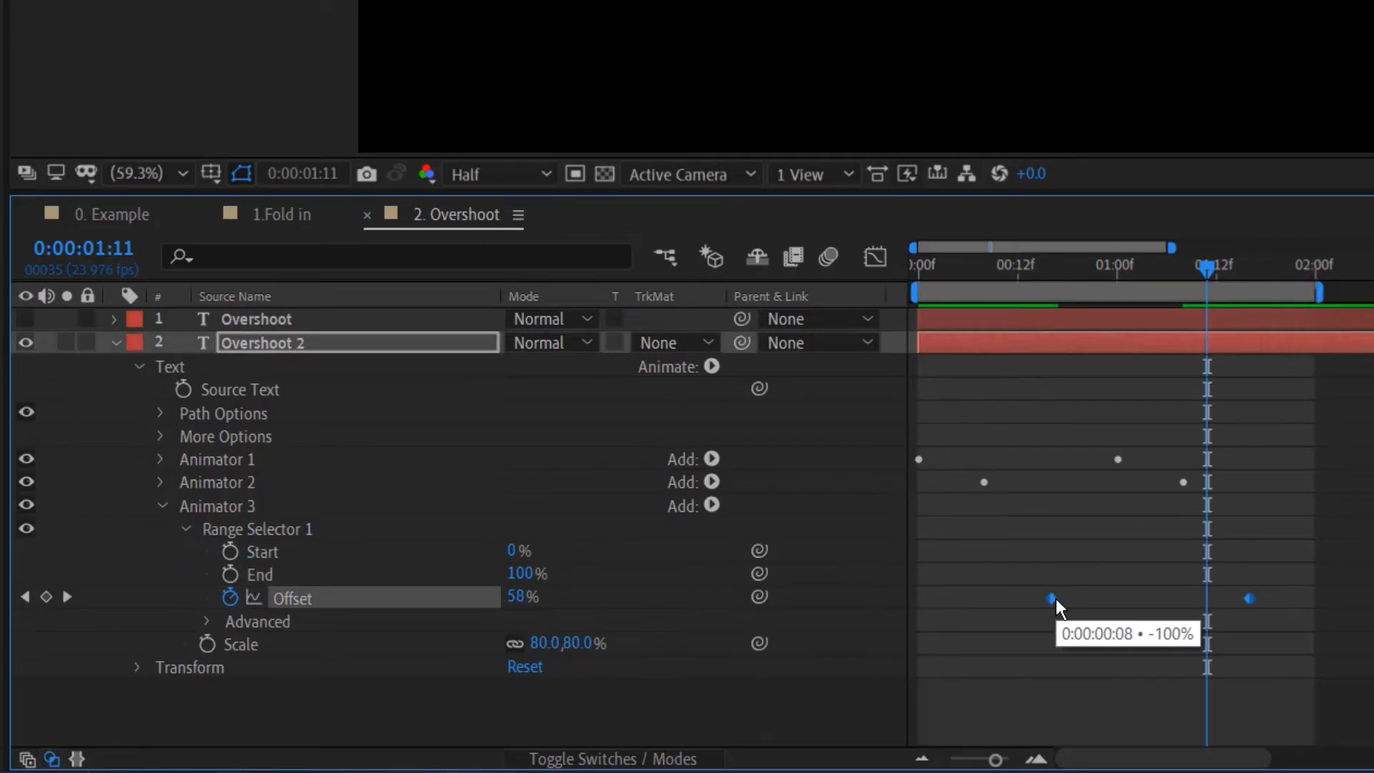
click(1084, 458)
drag(1207, 268, 914, 272)
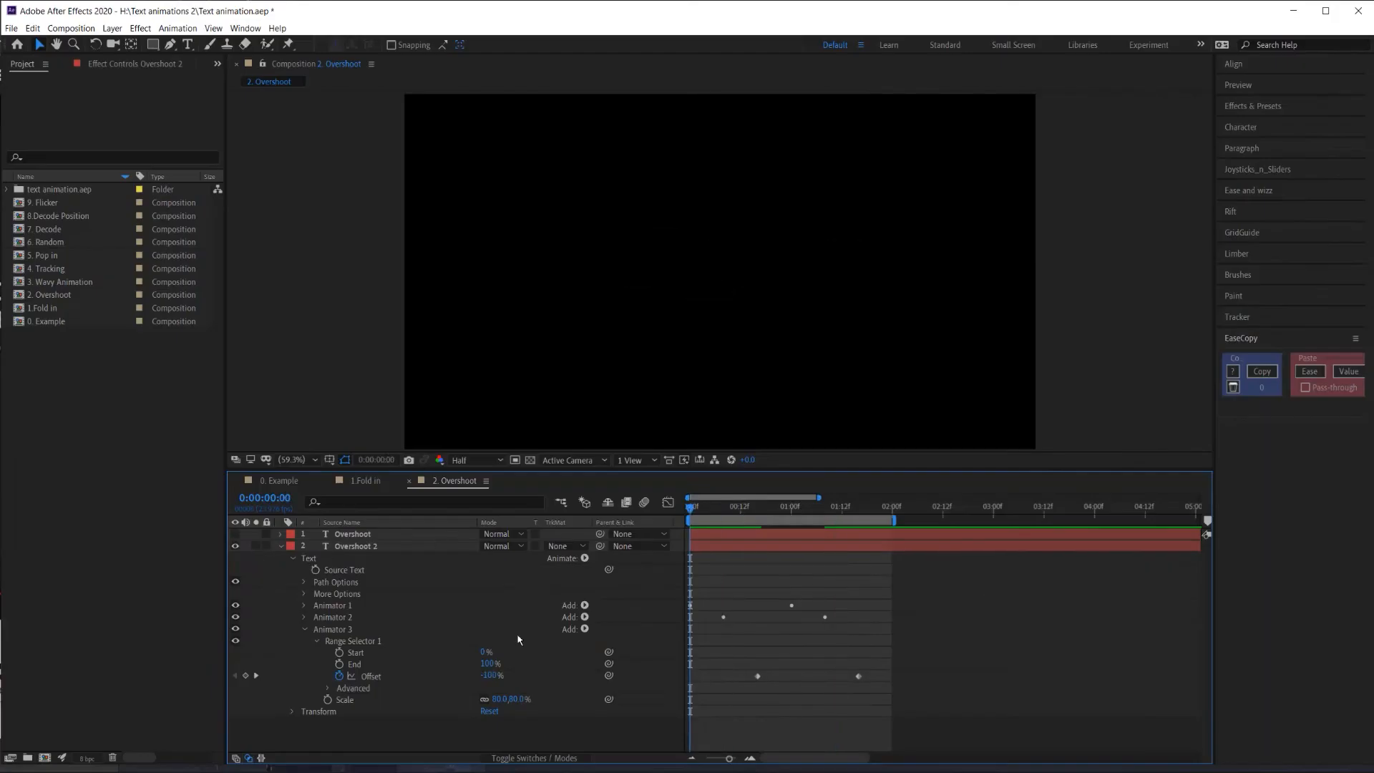
key(space)
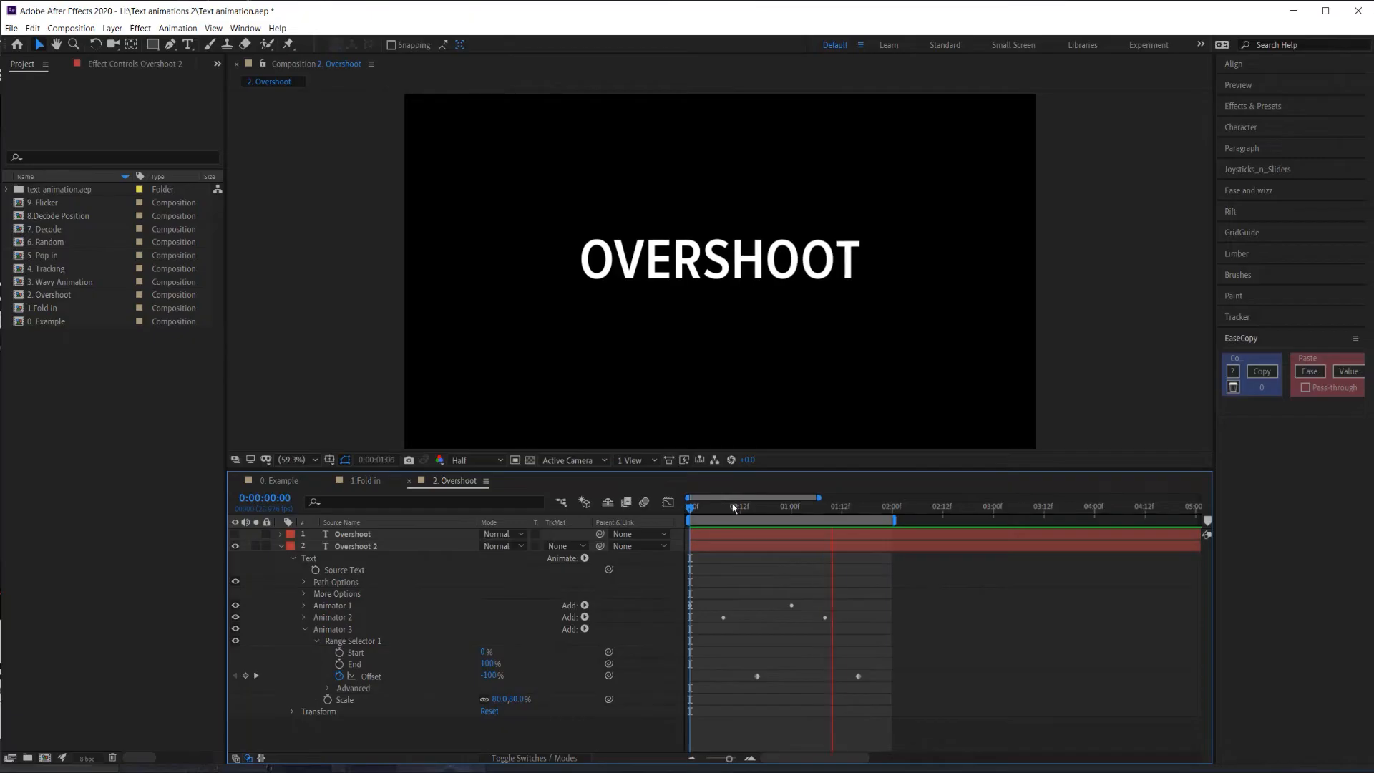
drag(698, 513, 862, 533)
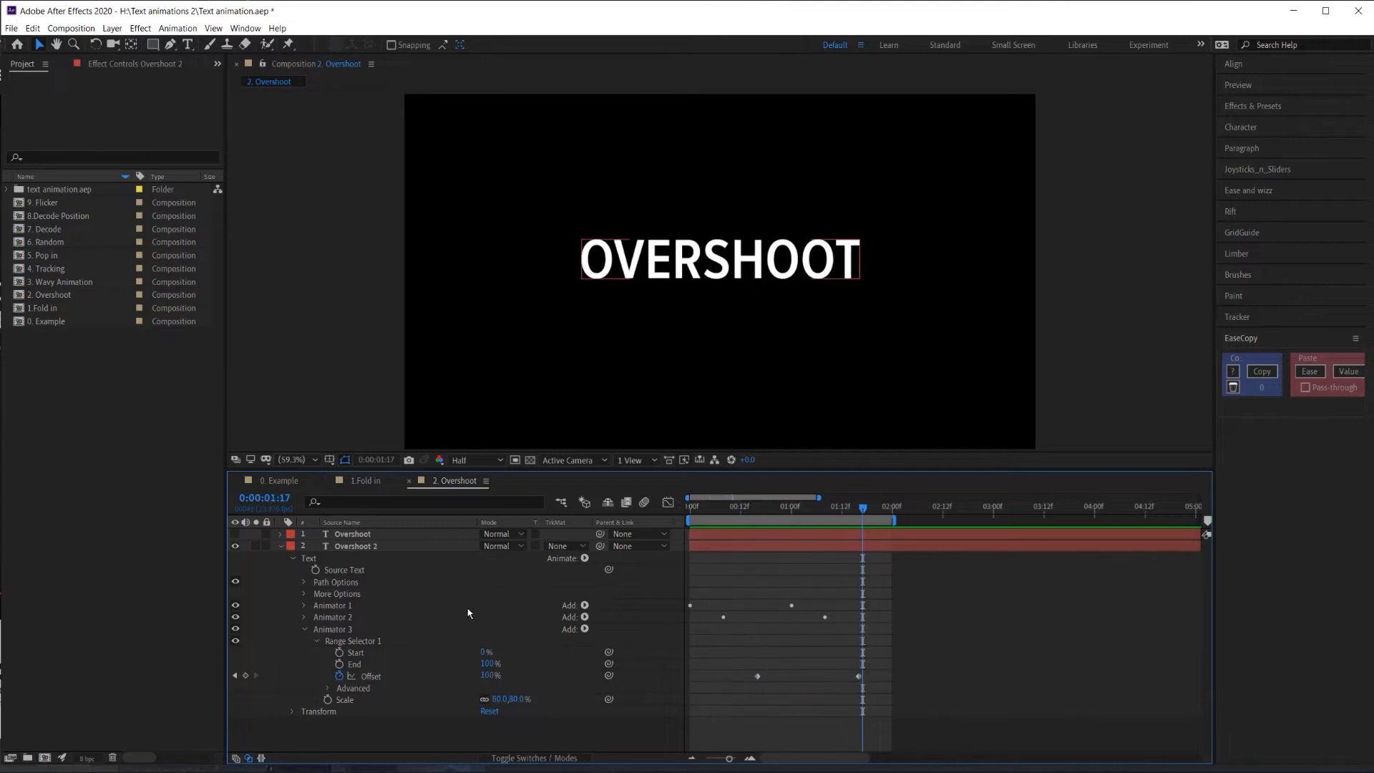
- Replay the animation, duplicate Animator 3, and set the Scale of the new Animator 4 to 110%
click(313, 630)
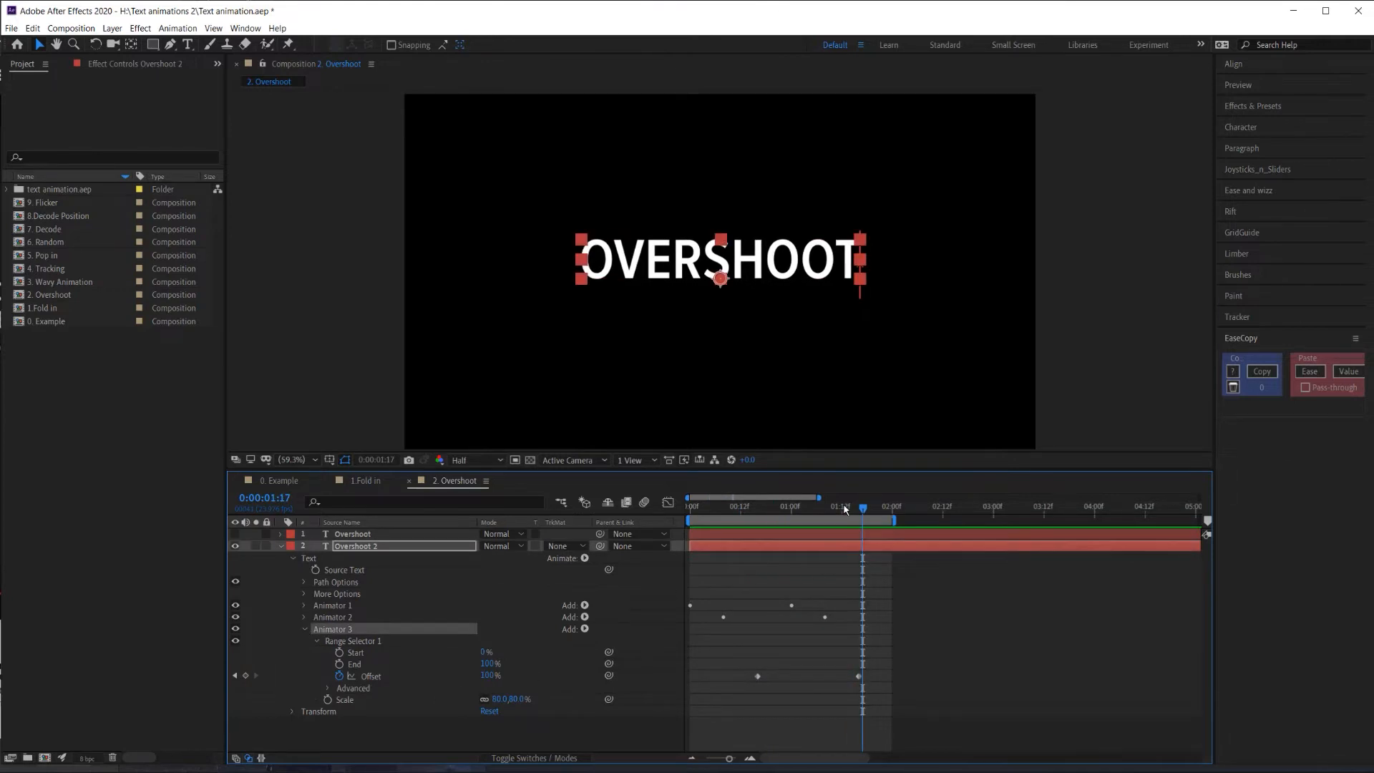
key(space)
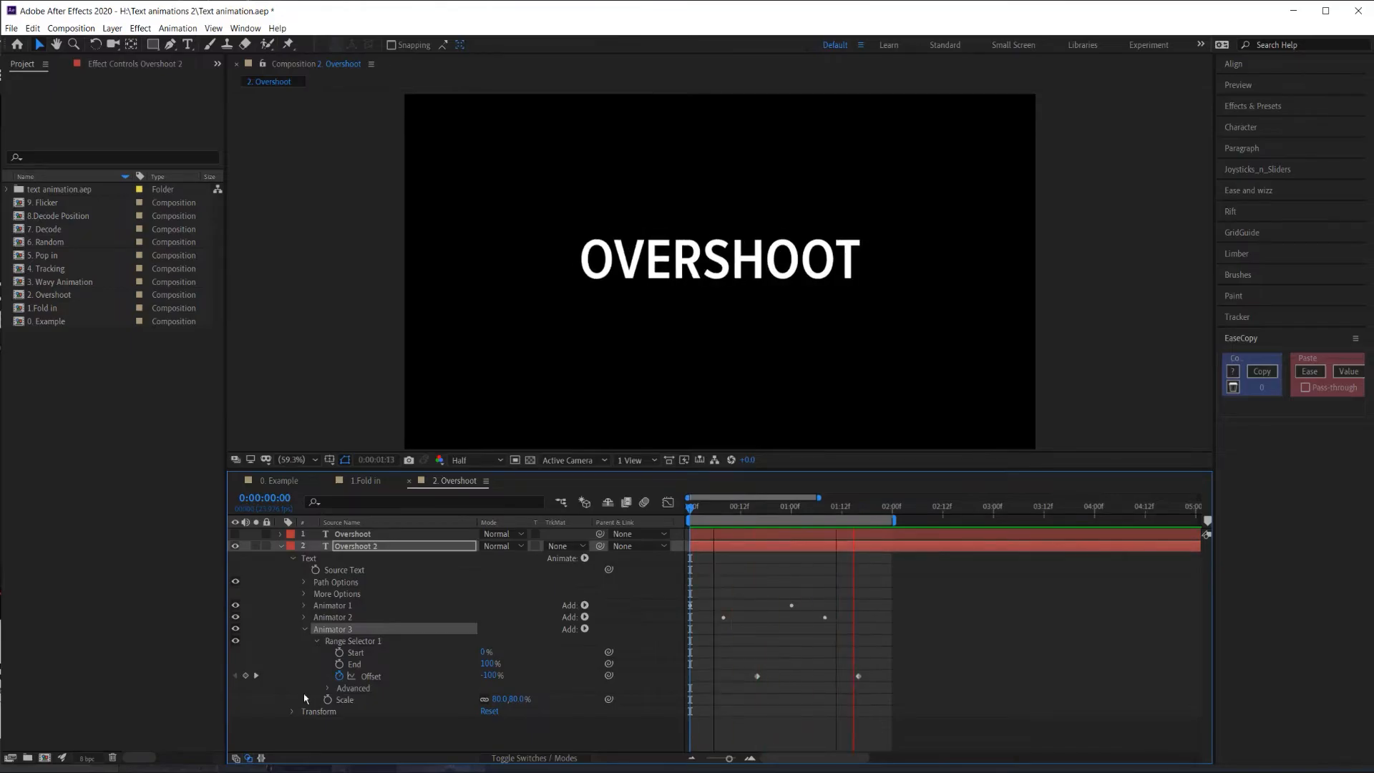
key(space)
key(ctrl+d)
click(306, 711)
click(388, 731)
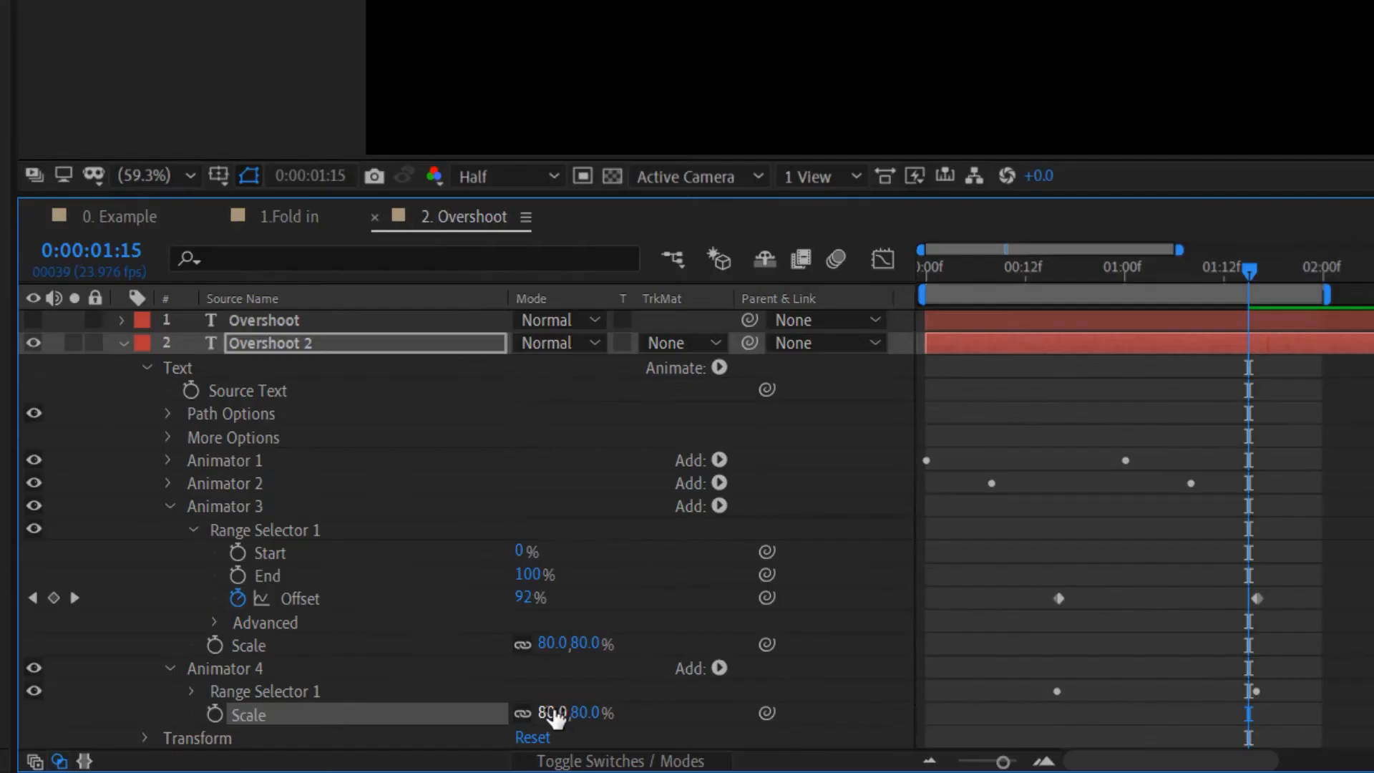
click(553, 712)
click(242, 479)
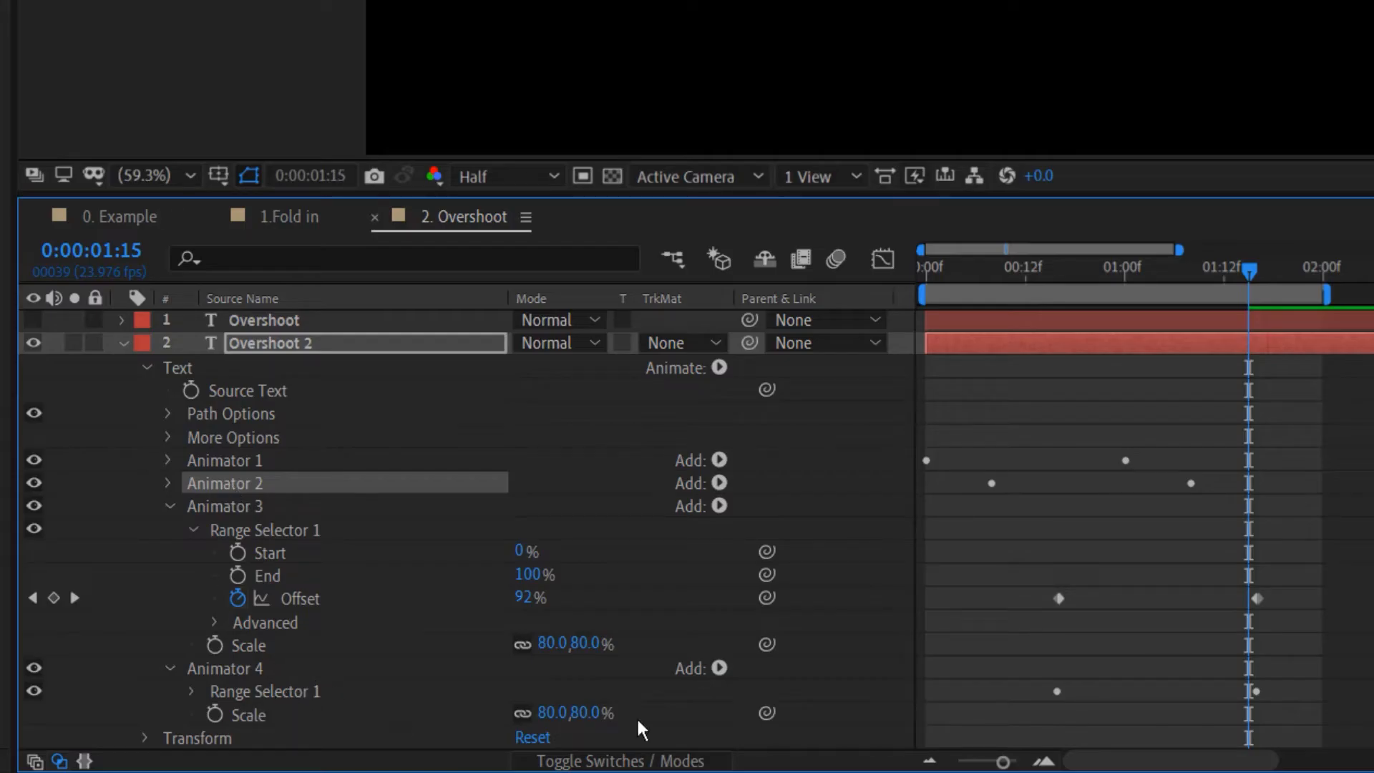
click(548, 713)
text(11)
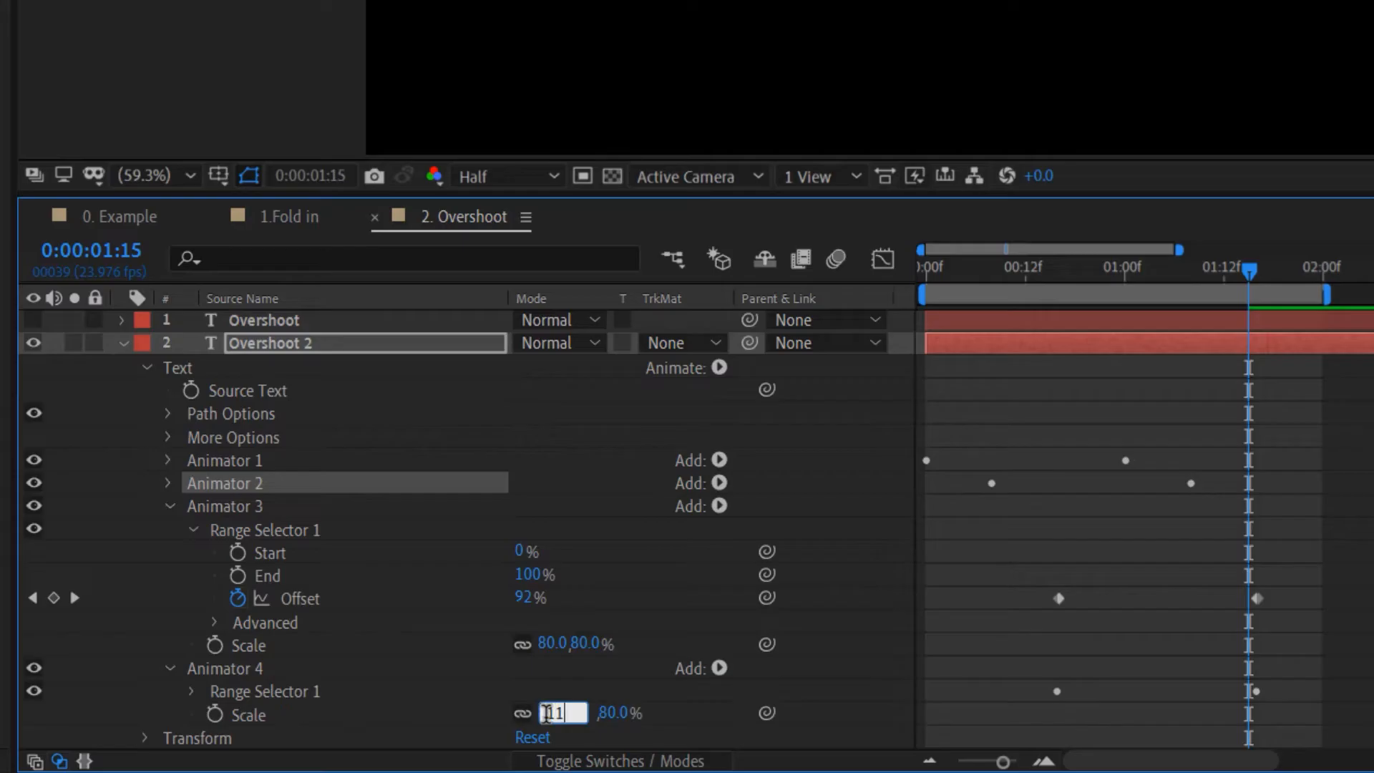
text(0)
click(387, 510)
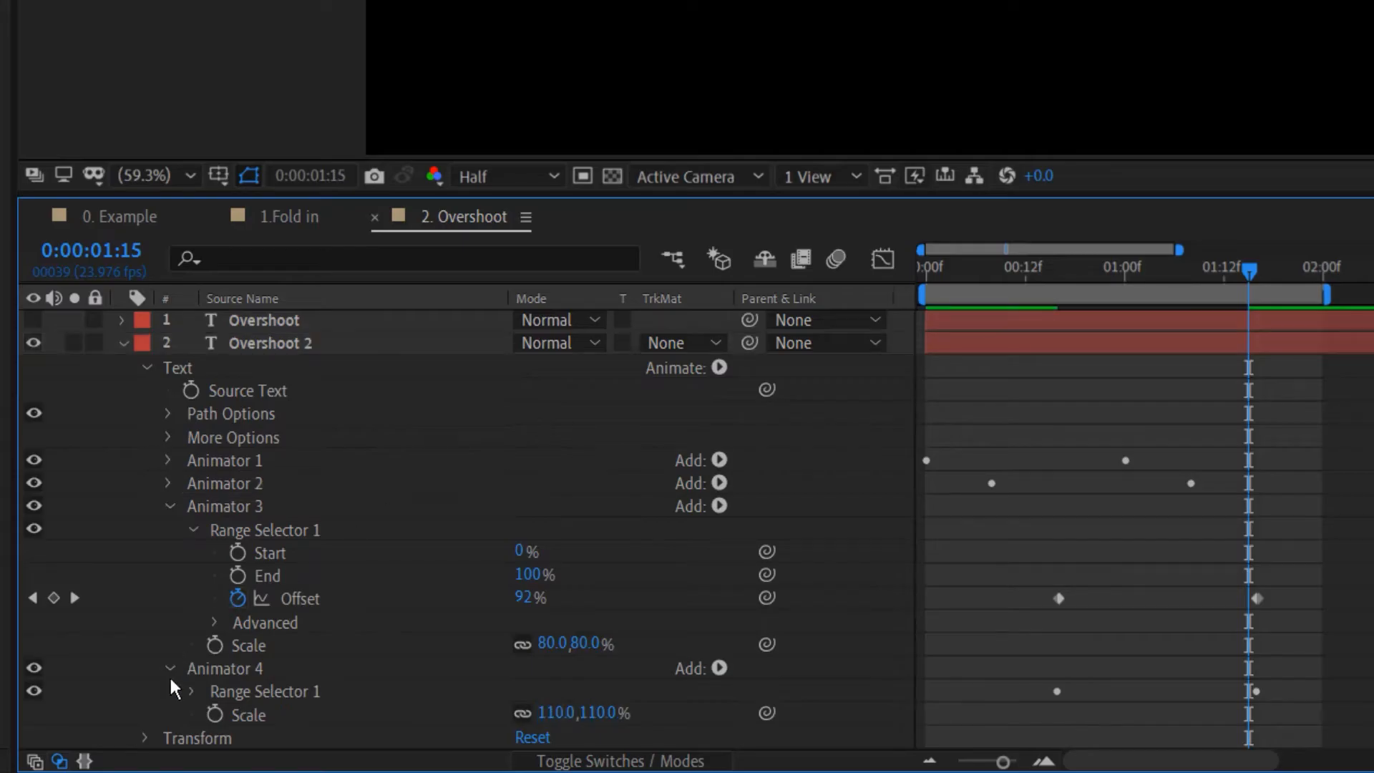
- Move Animator 4's Offset keyframes to about 1:01 and 2:01, and extend the work area's end past 2 seconds
click(193, 691)
drag(1280, 663, 982, 744)
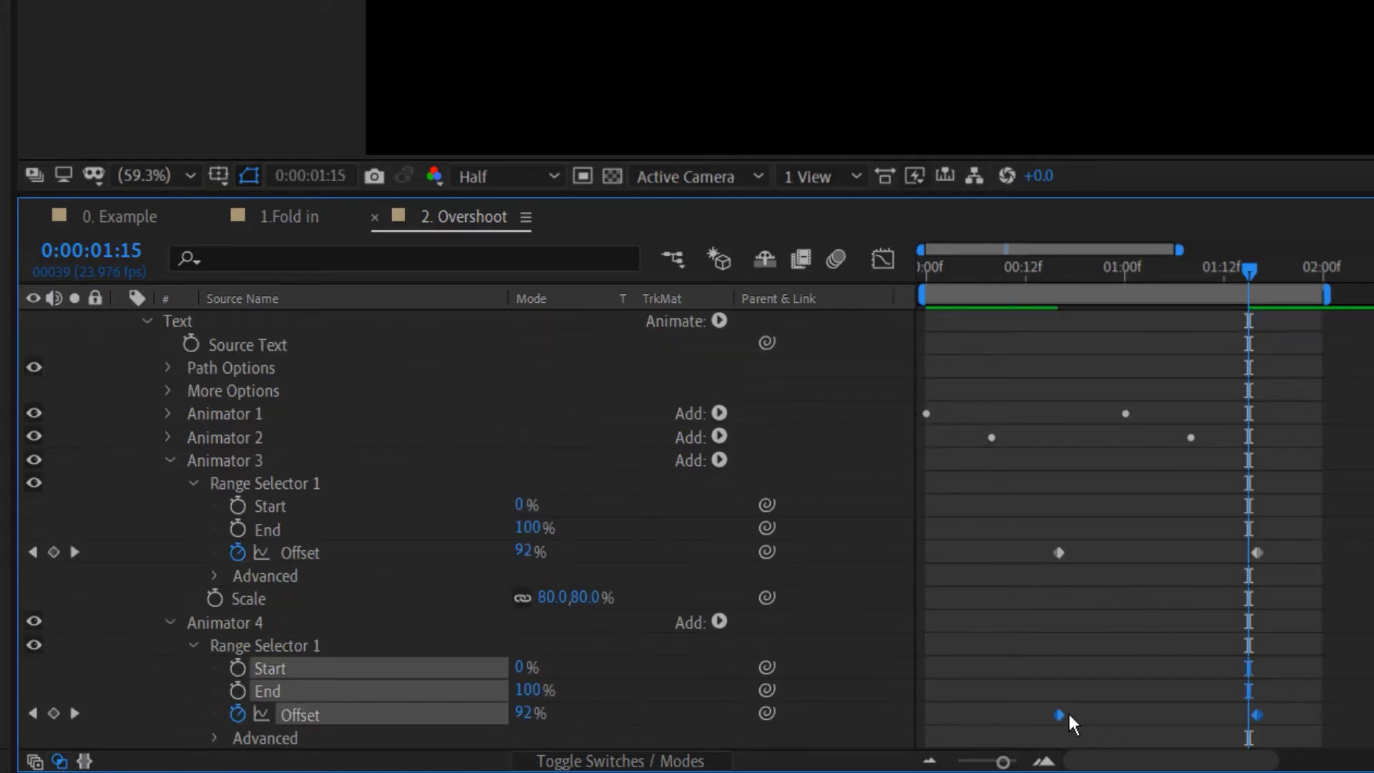
drag(1061, 713, 1135, 711)
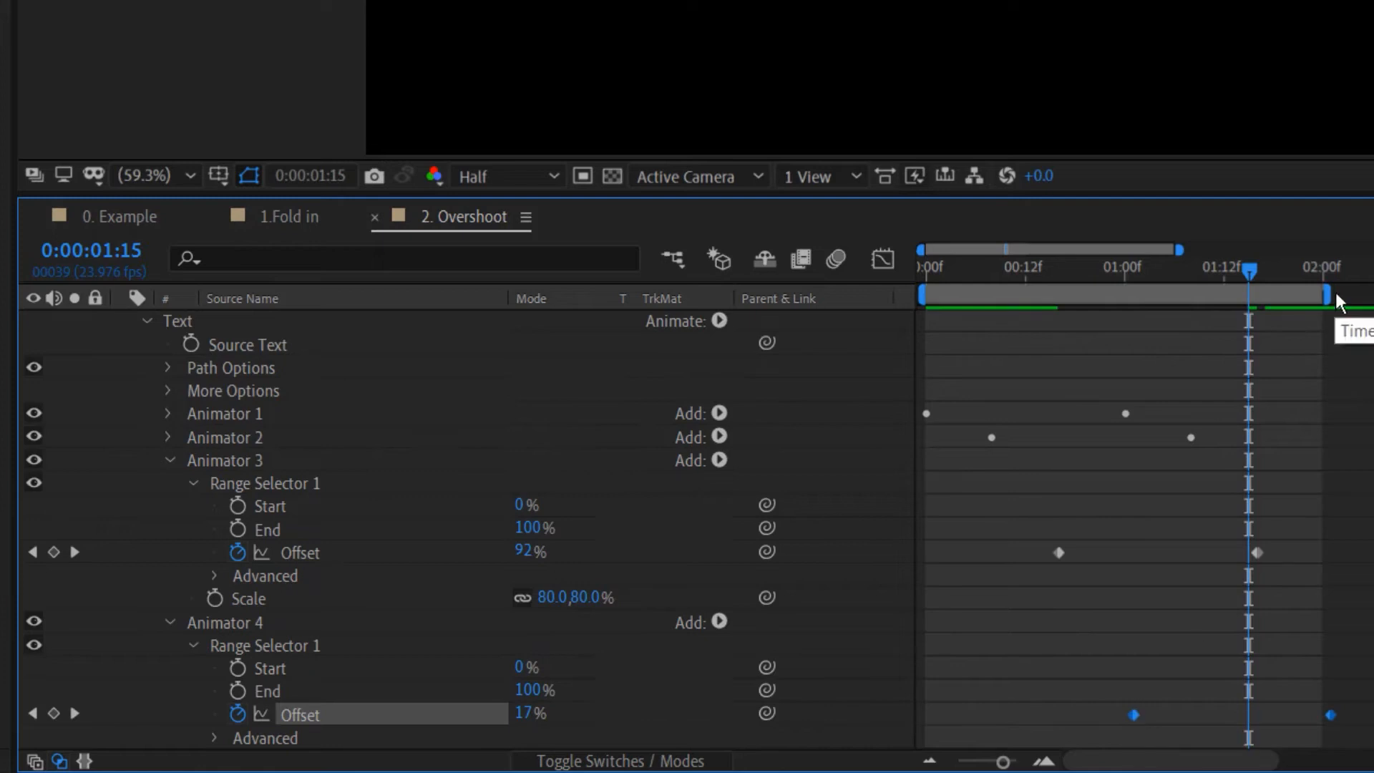
drag(1328, 295, 1370, 294)
click(1335, 548)
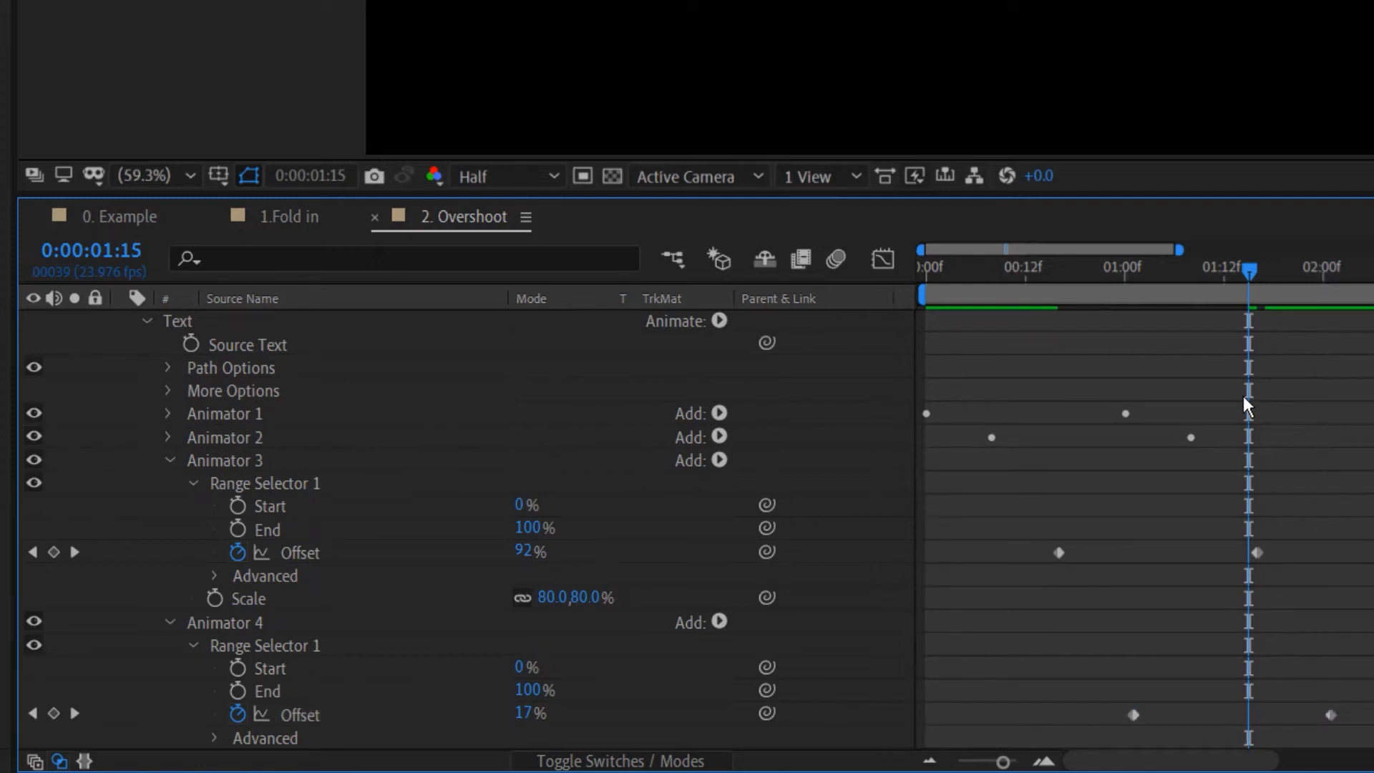
- Show only the keyframed properties of the Overshoot 2 layer and preview the animation
key(u)
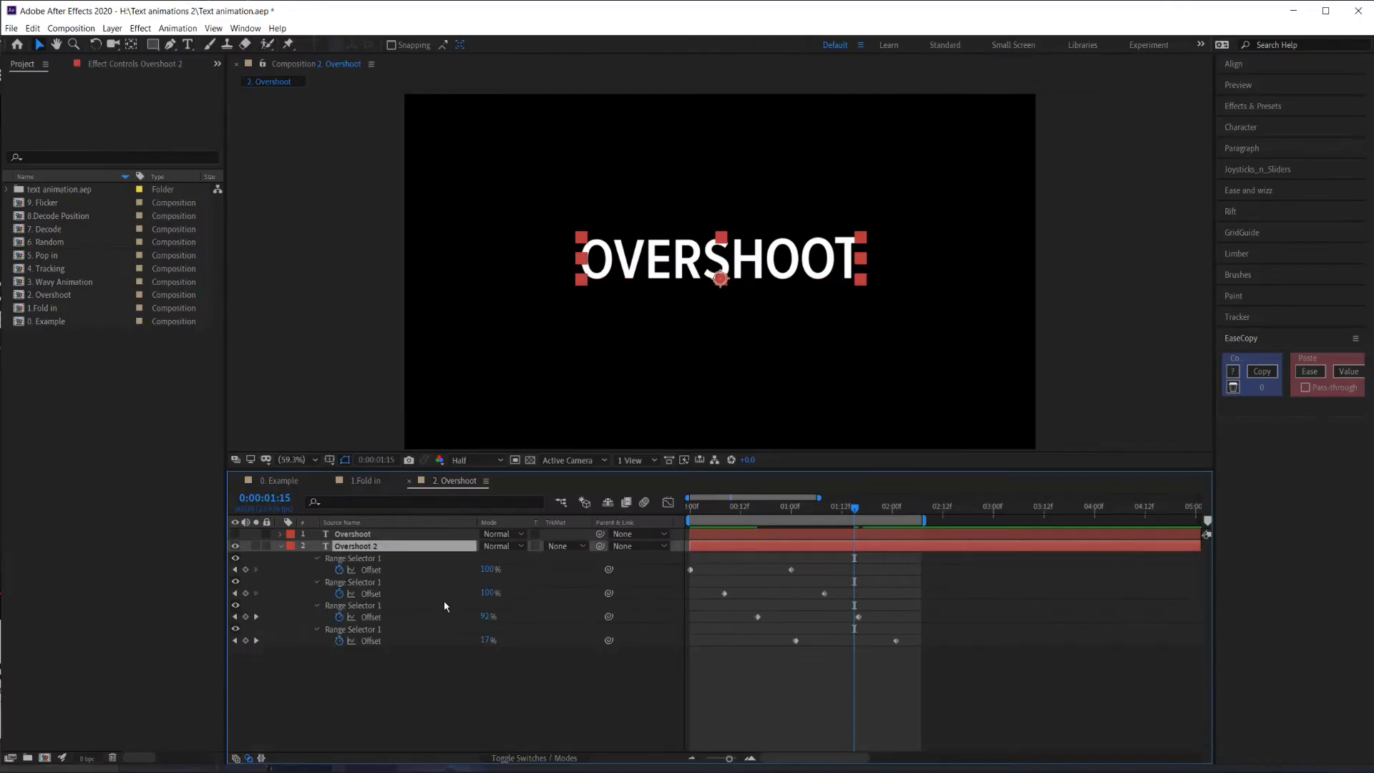
click(831, 563)
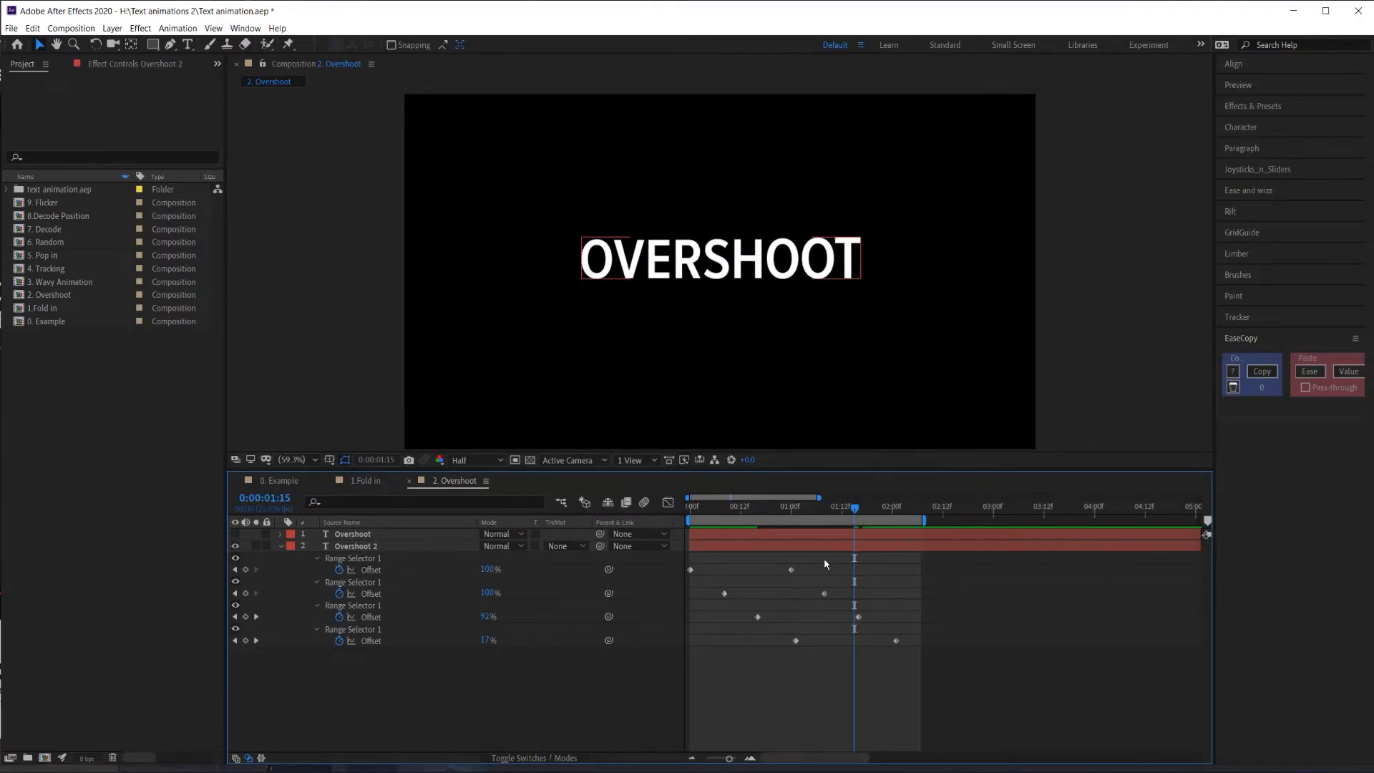
click(362, 546)
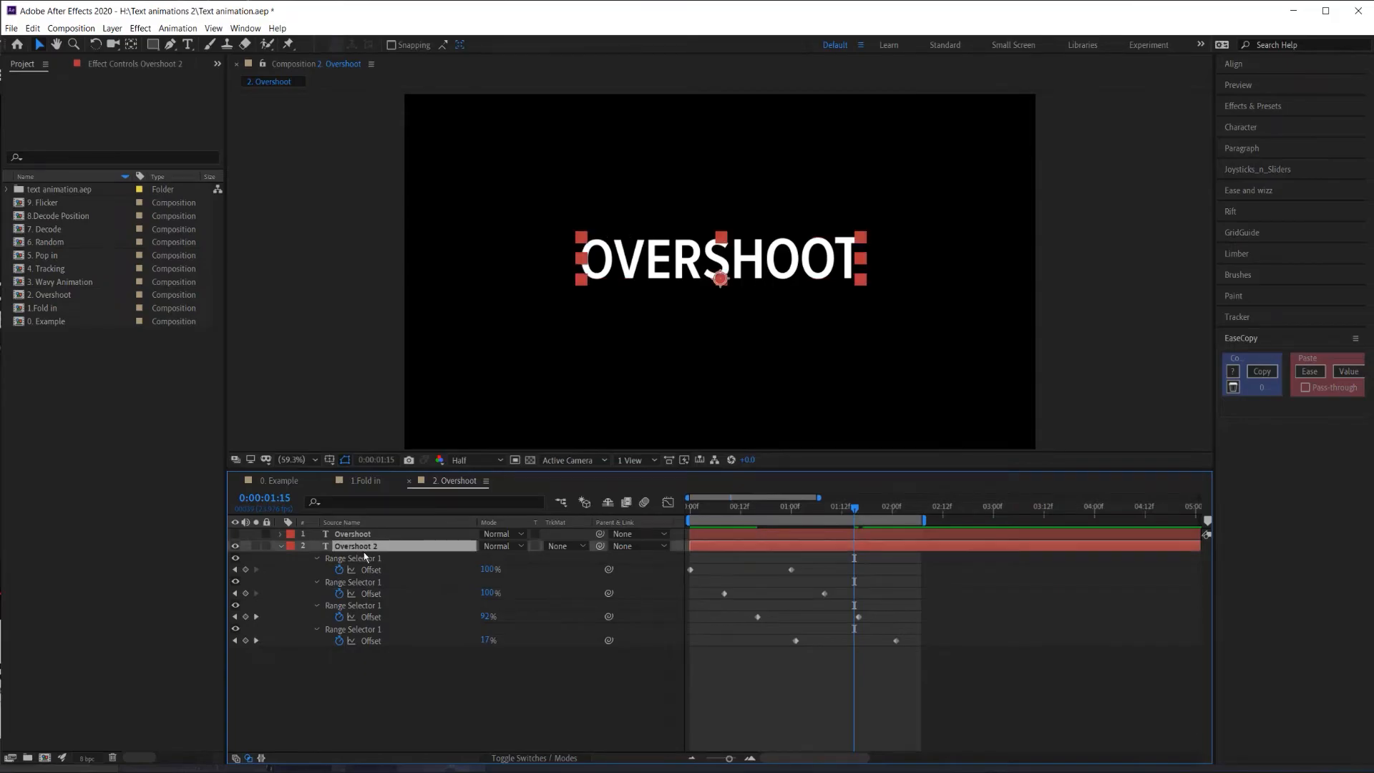
key(space)
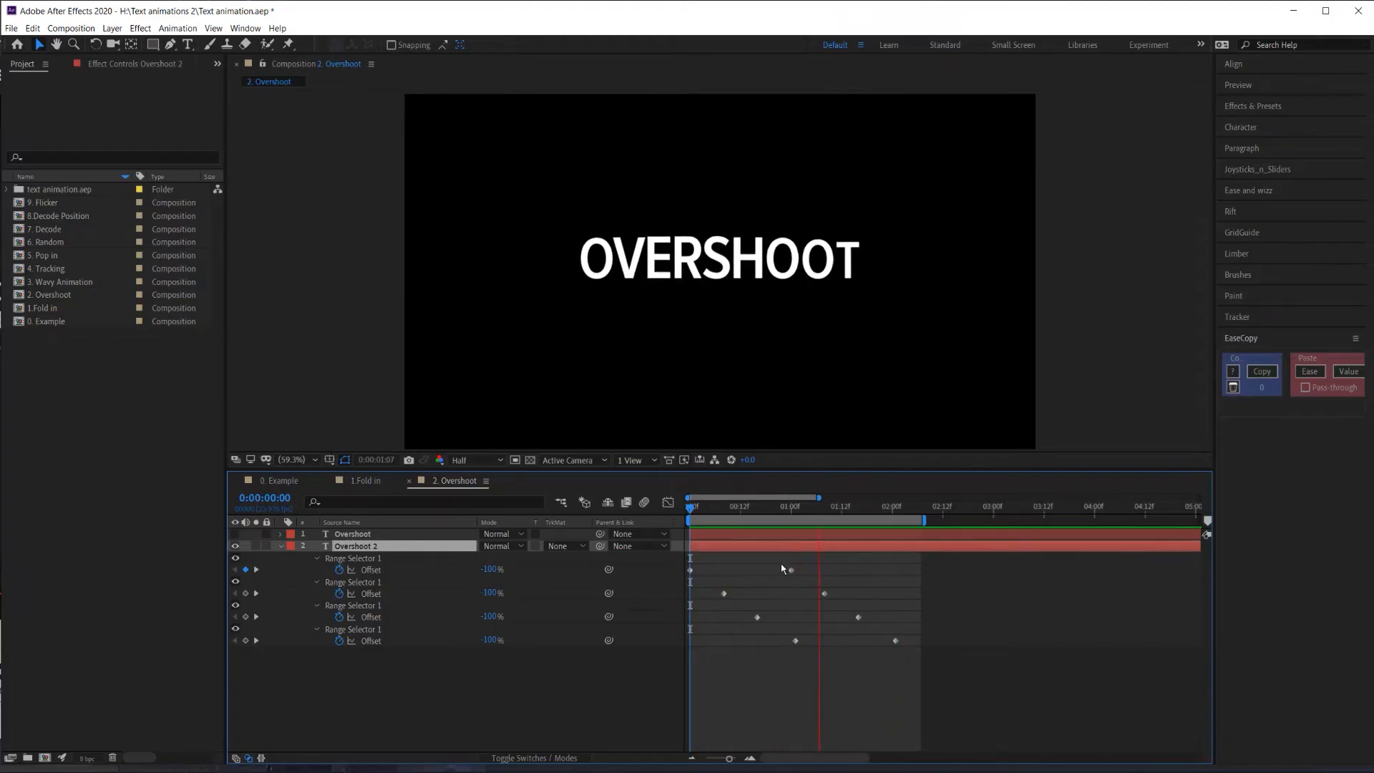
key(space)
- Compress the timing of all four animators' Offset keyframes proportionally so the last lands at about 1:02, and preview the animation
drag(907, 654, 686, 564)
mouse_move(895, 646)
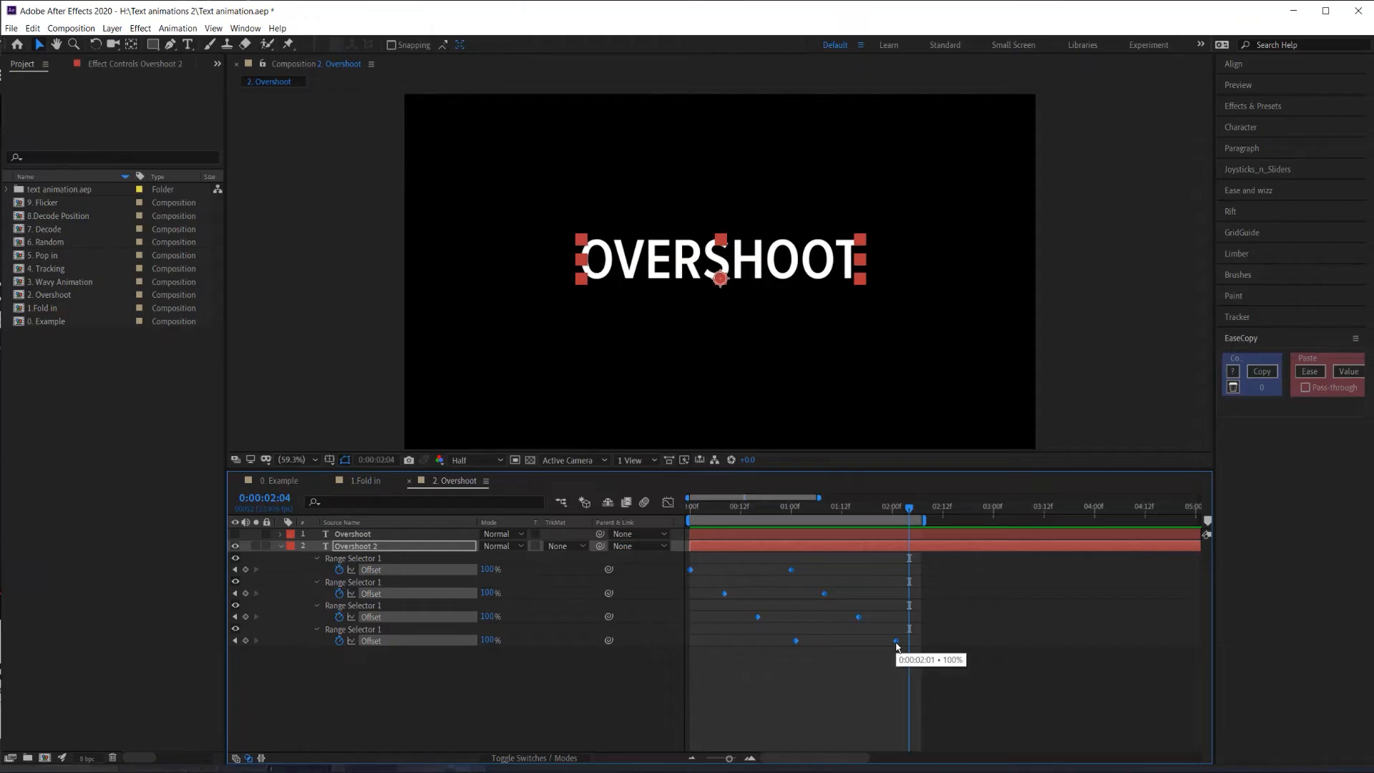
drag(896, 646, 800, 644)
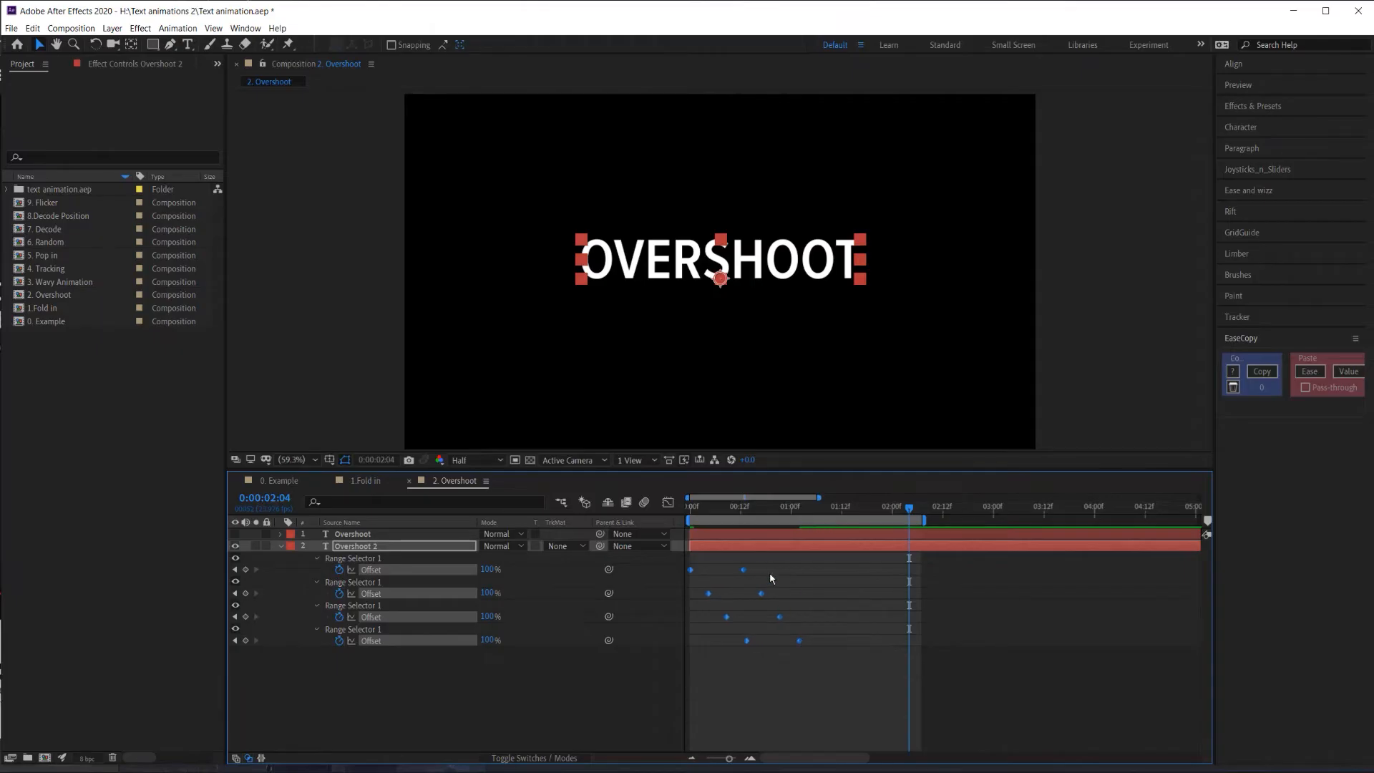
key(space)
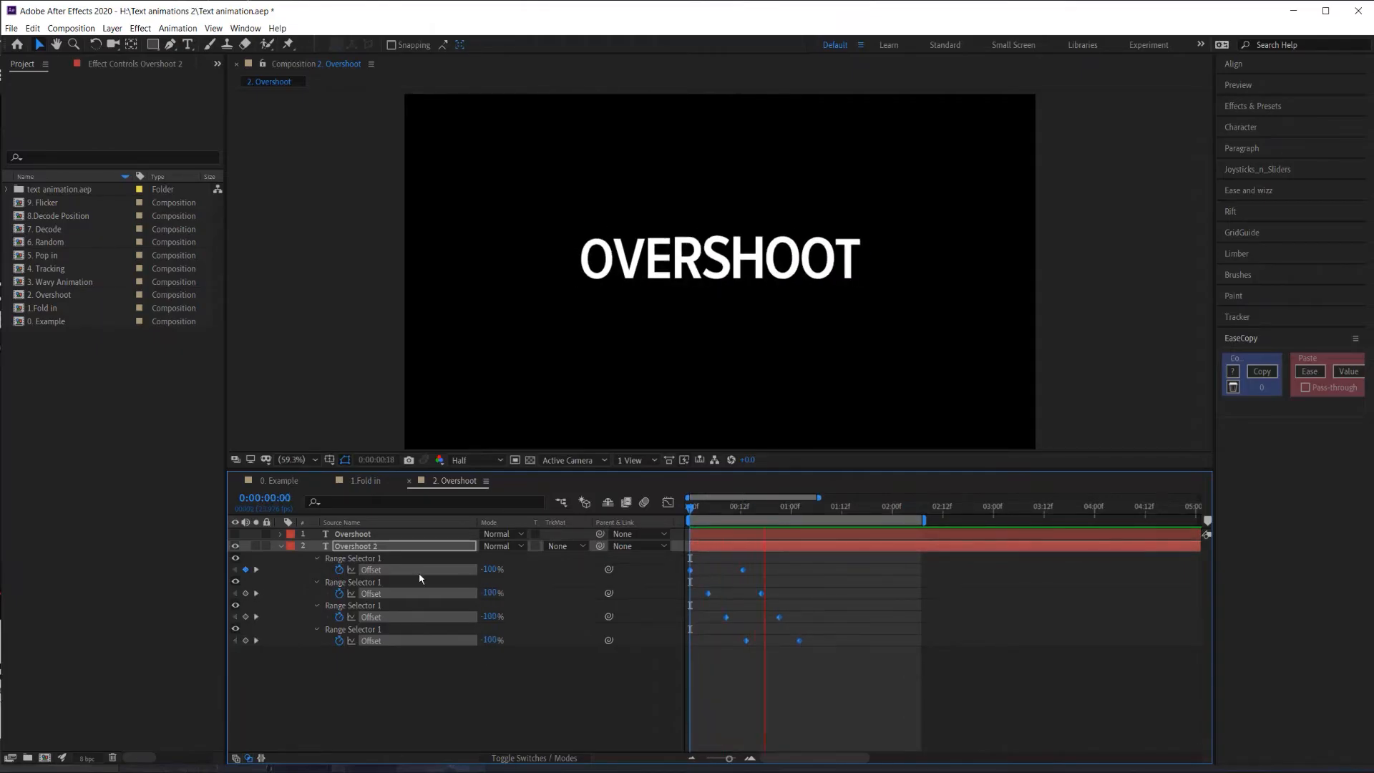
- Stretch the timing of all four animators' Offset keyframes proportionally so the last lands at about 1:12, and preview the animation from the start
key(space)
drag(799, 644, 841, 643)
key(Home)
key(space)
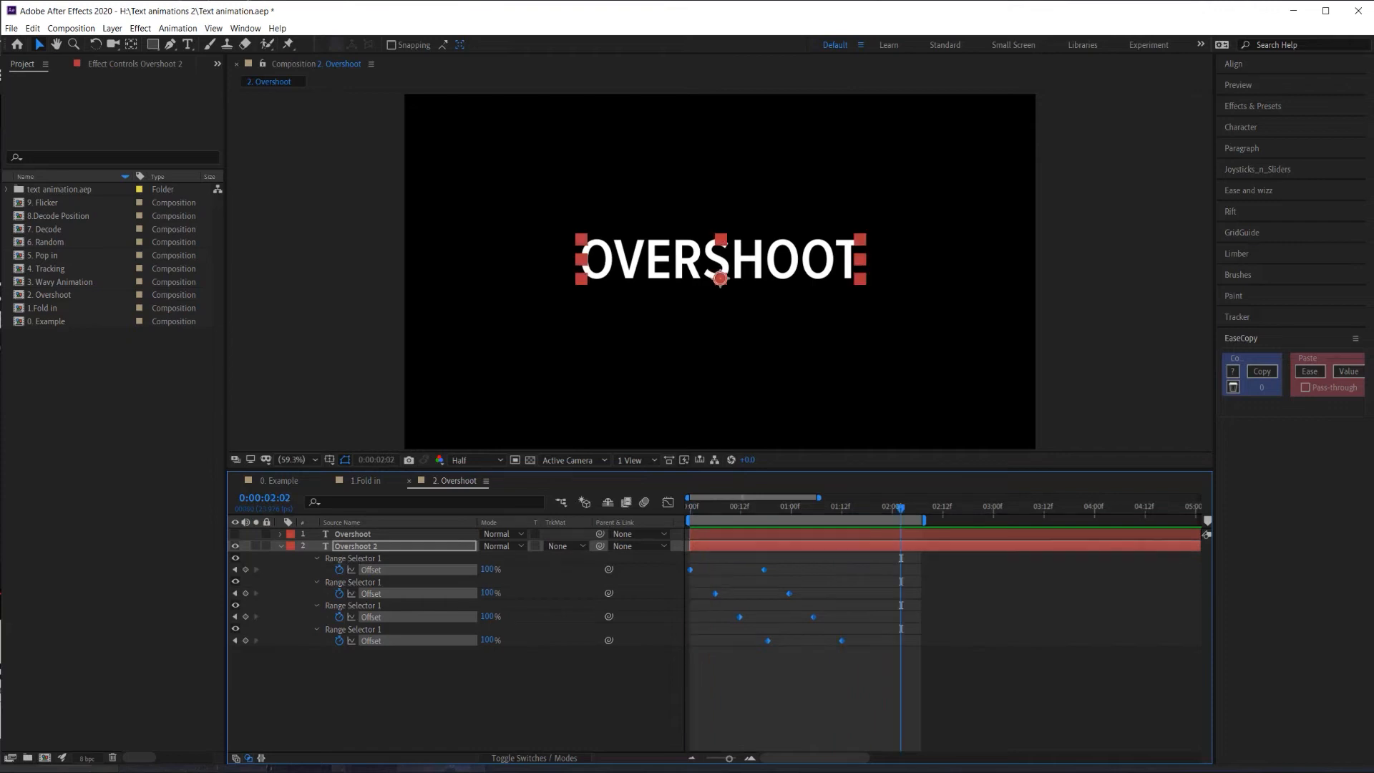
click(758, 684)
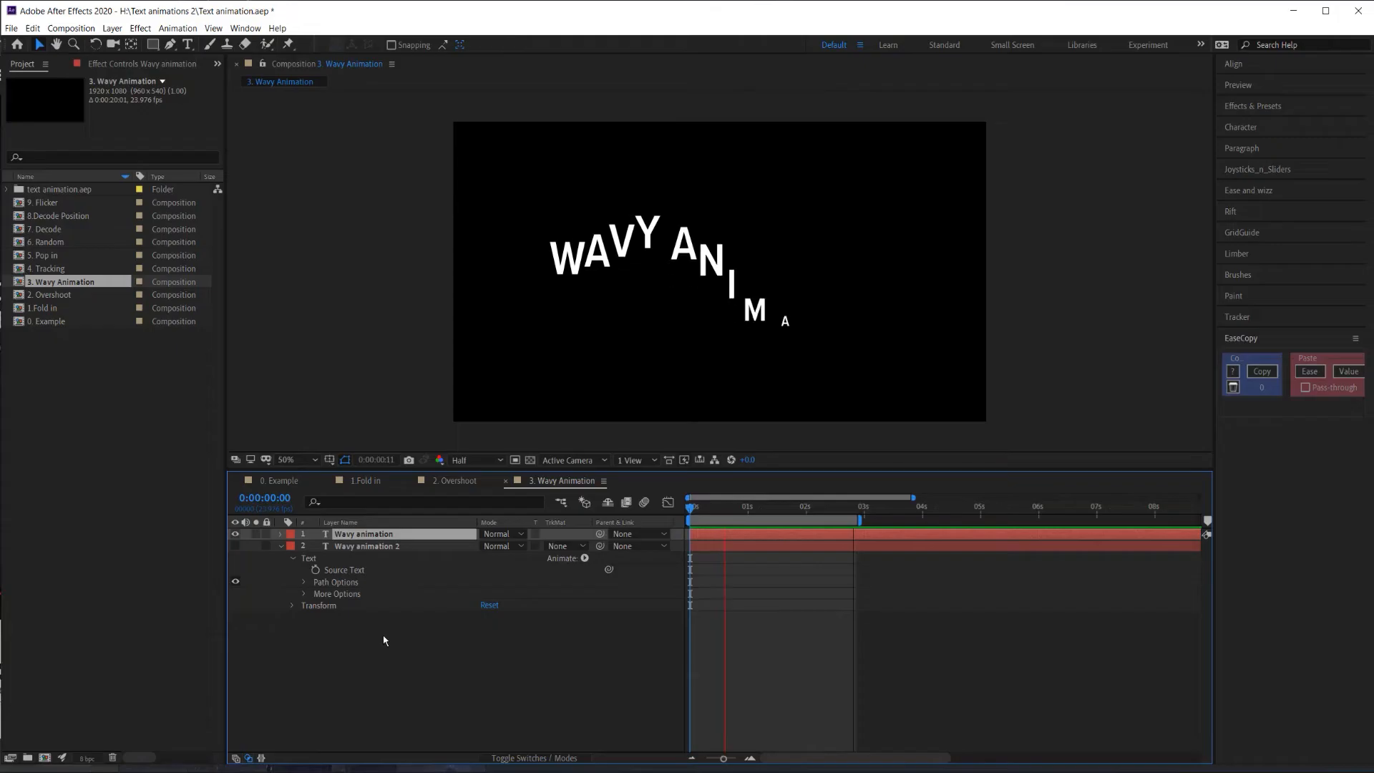
- Stop the Wavy animation preview, return to the first frame, and show Wavy animation 2 with its text properties in place of Wavy animation
key(space)
key(Home)
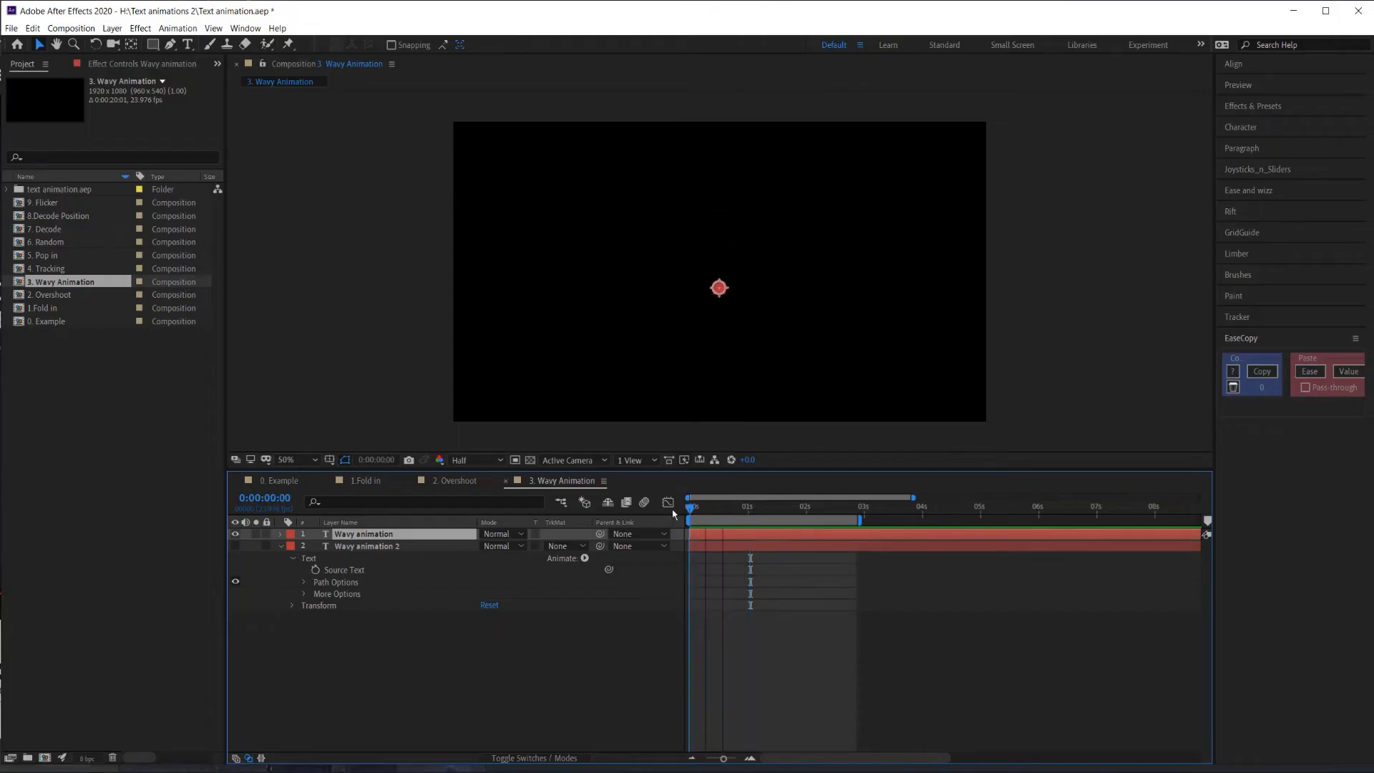
click(345, 547)
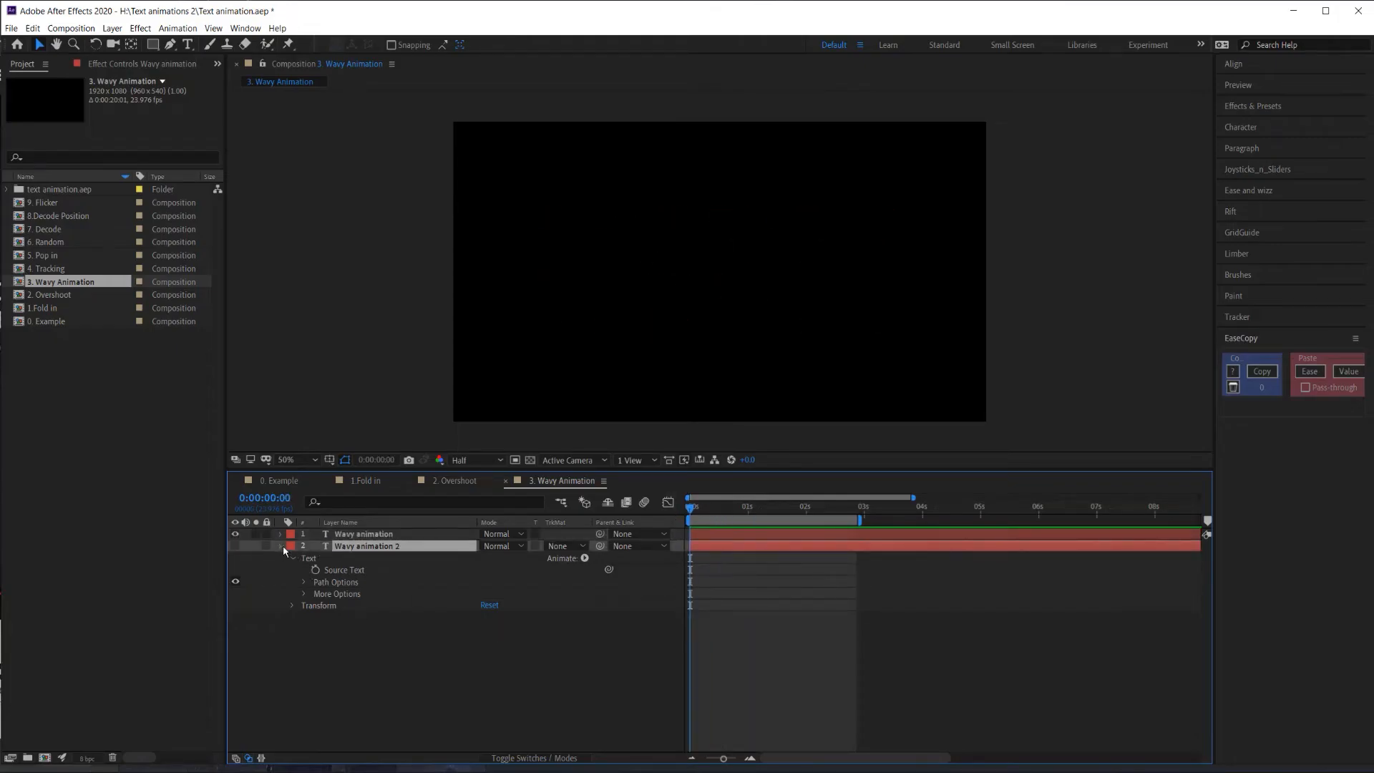
click(281, 547)
click(281, 549)
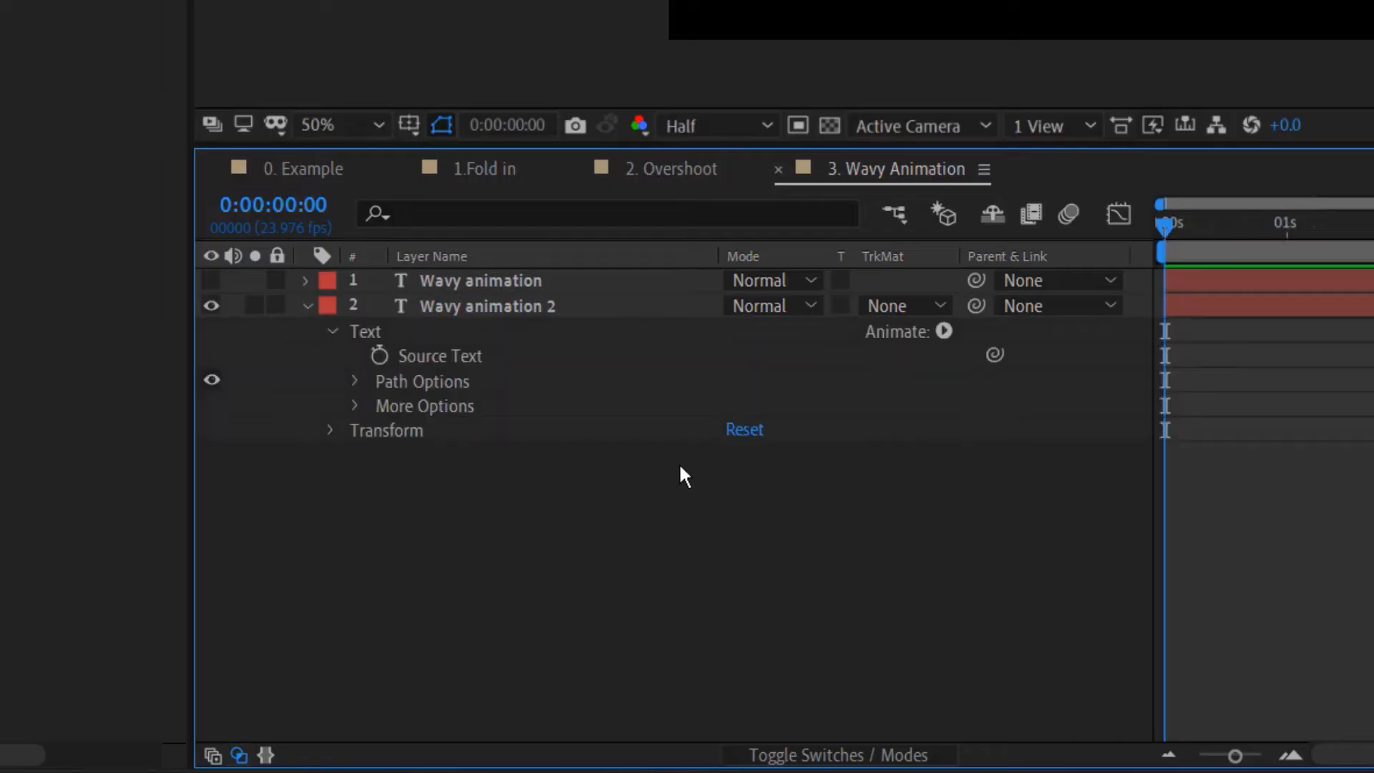
- Add a Scale animator to the Wavy animation 2 layer and set its Scale to 0%
click(944, 331)
click(1034, 154)
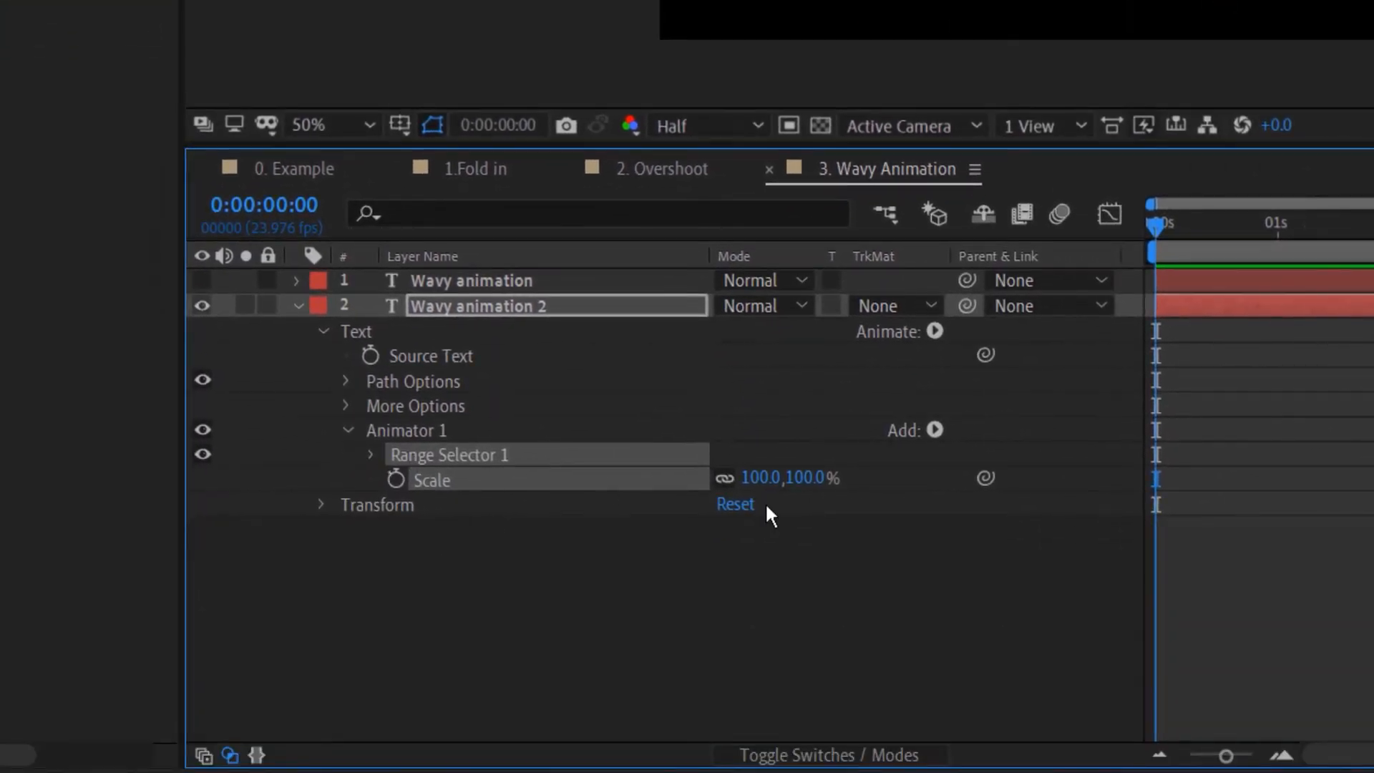
click(780, 478)
text(0)
key(Return)
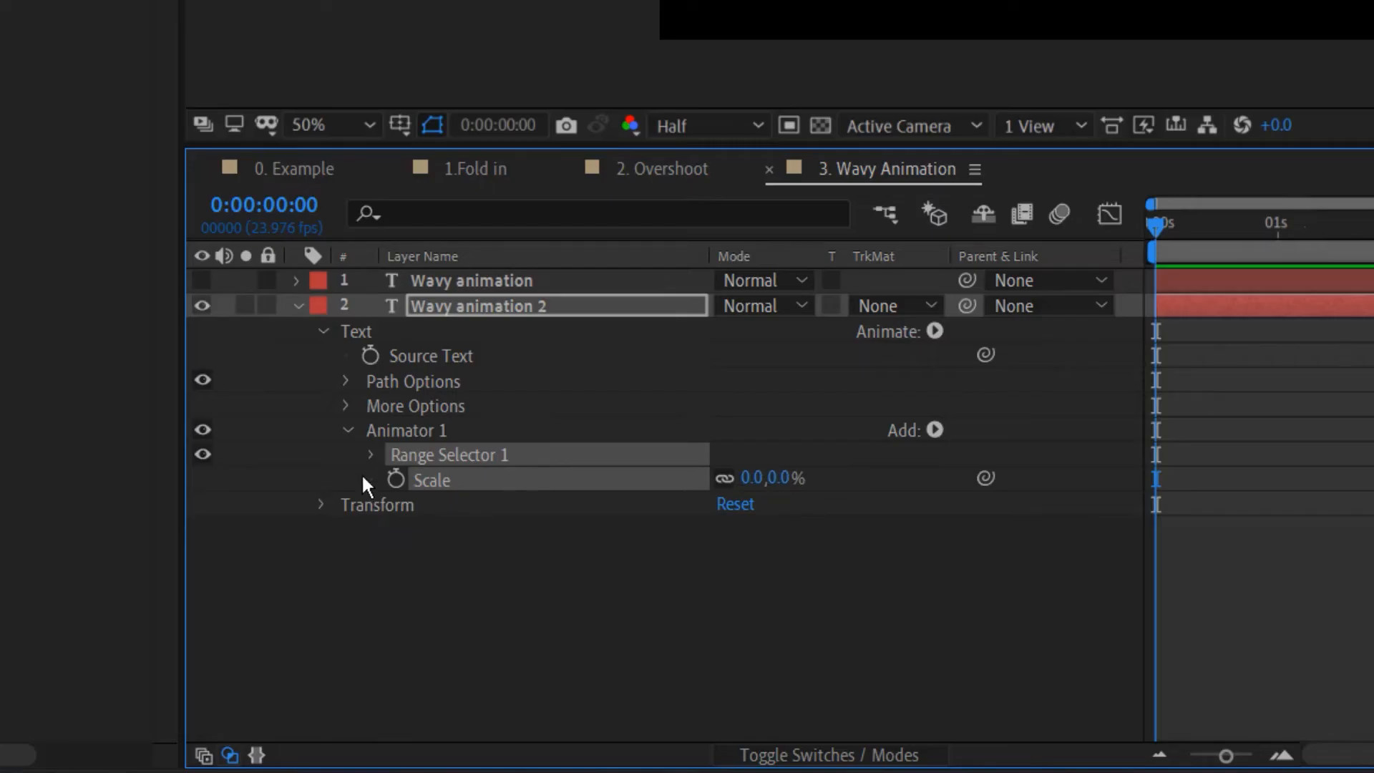
- Set Animator 1's Range Selector shape to Ramp Up, with Ease High at 30% and Ease Low at 80%
click(370, 456)
scroll(436, 578, down, 2)
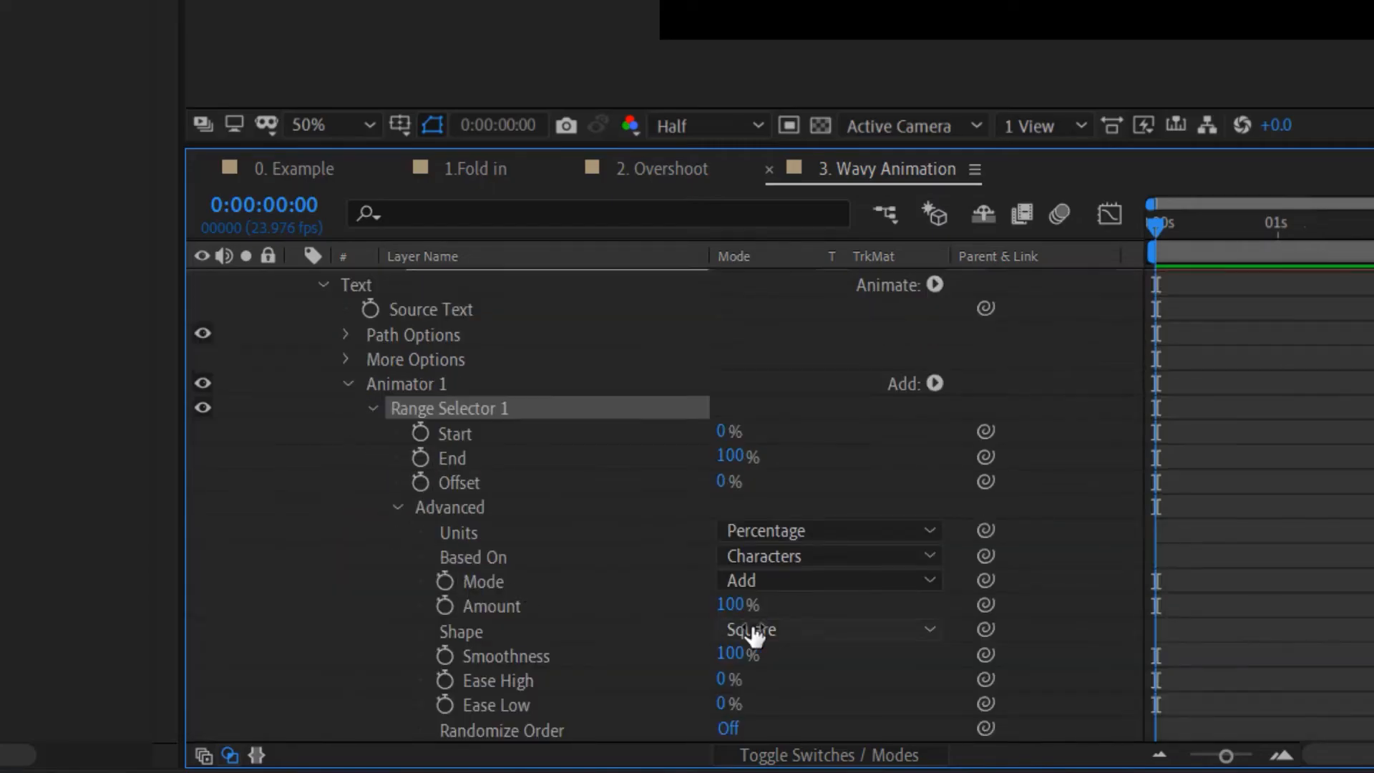
click(800, 630)
click(855, 497)
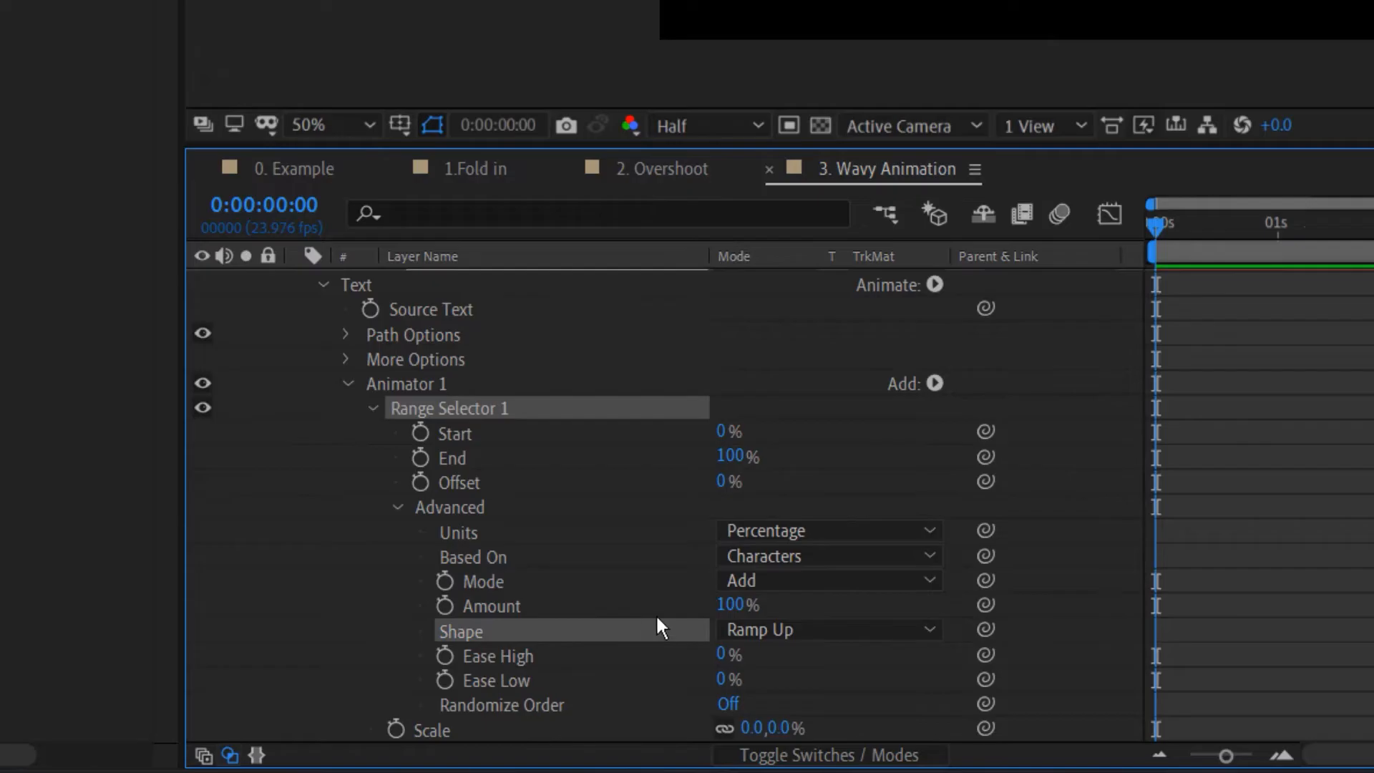
click(721, 654)
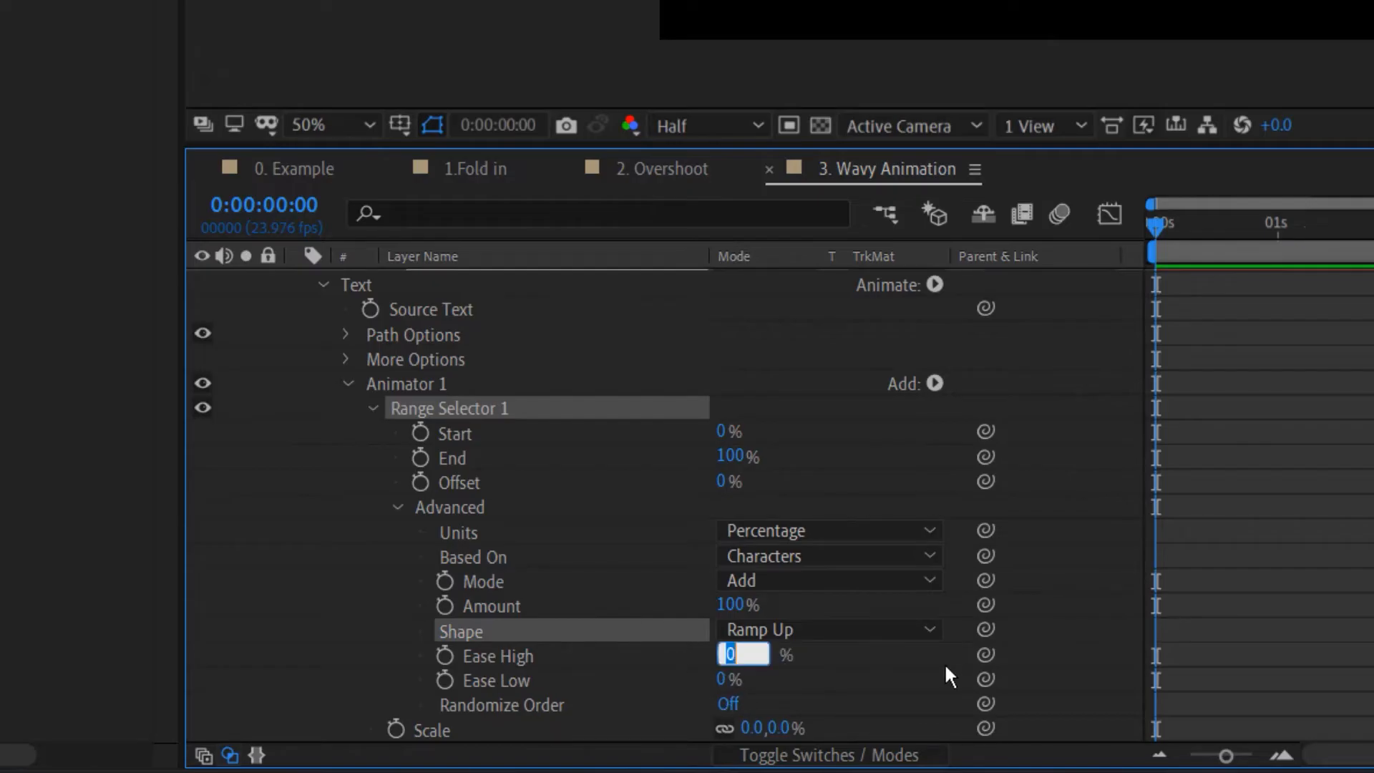
text(30)
click(722, 679)
text(80)
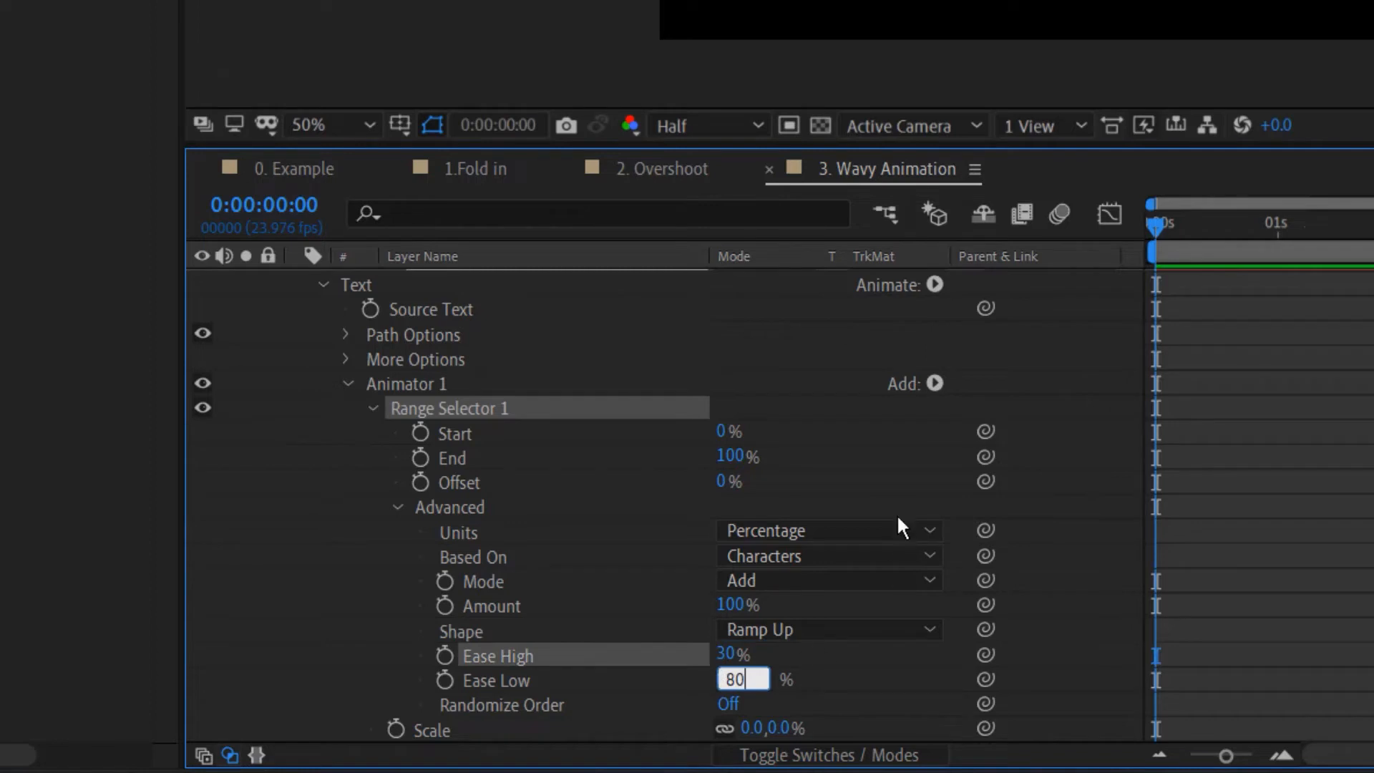
click(868, 502)
- Keyframe the Range Selector's Offset from -100% at the first frame to 100% at 1:00
click(451, 492)
click(420, 482)
click(721, 481)
text(-100)
key(Return)
drag(1236, 227, 1277, 225)
click(737, 481)
text(100)
key(Return)
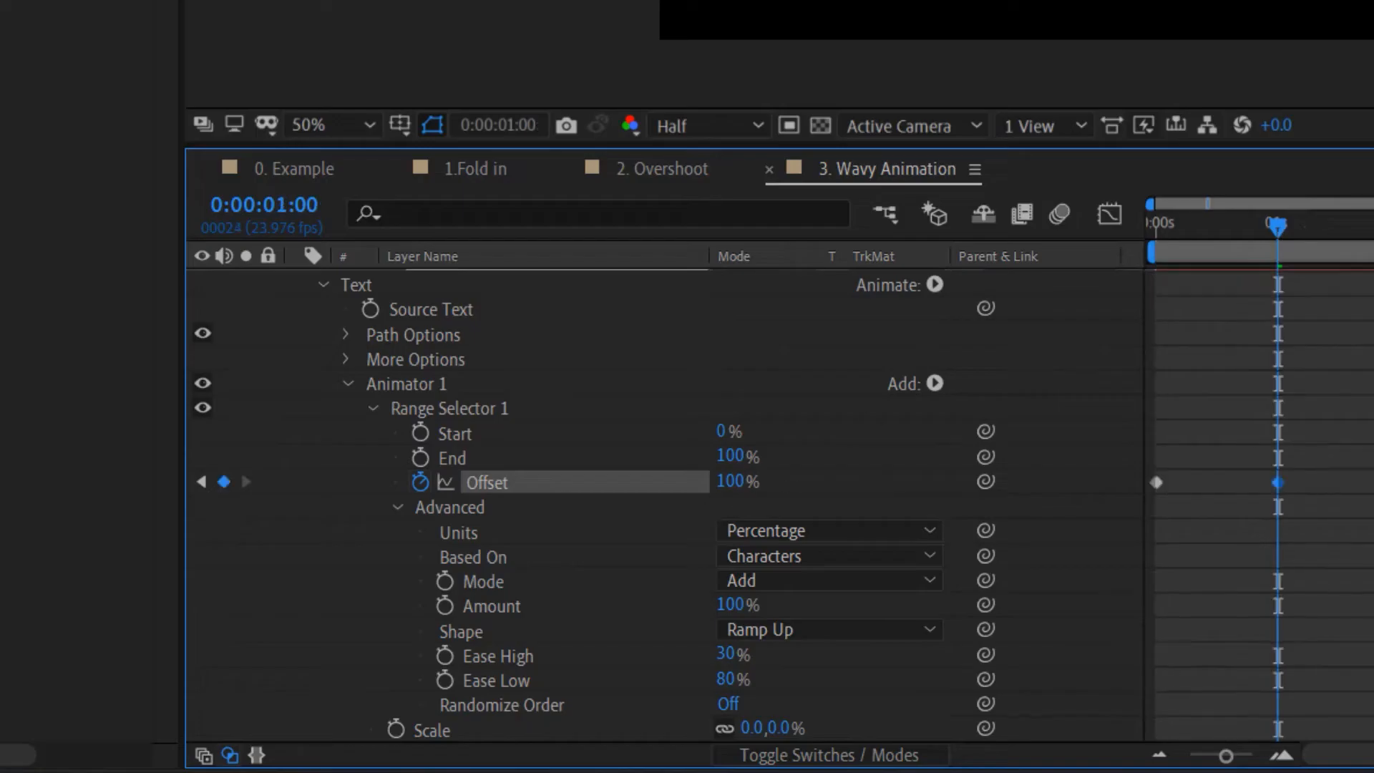
click(1361, 444)
- Collapse Animator 1 and scrub through the first second to check the scale animation
click(373, 407)
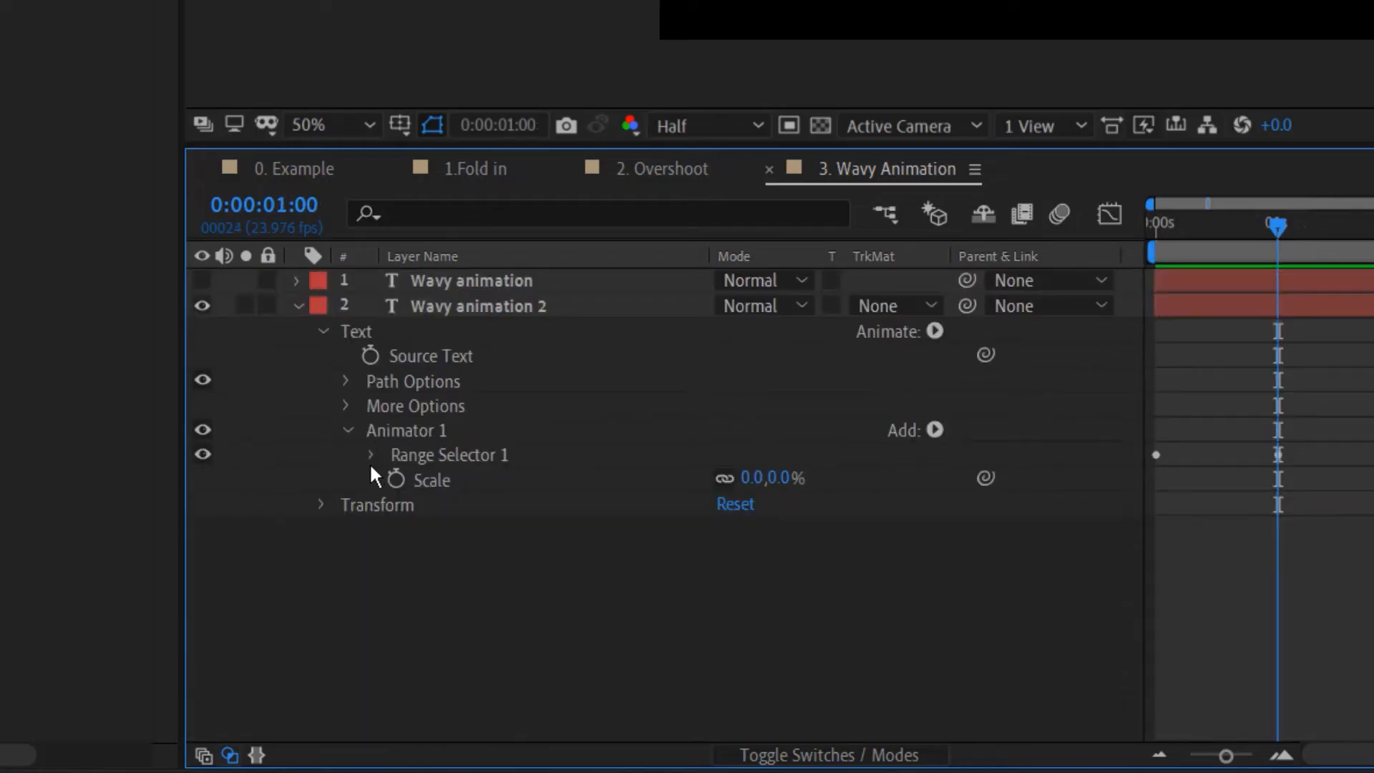
click(347, 431)
drag(1180, 229, 1154, 229)
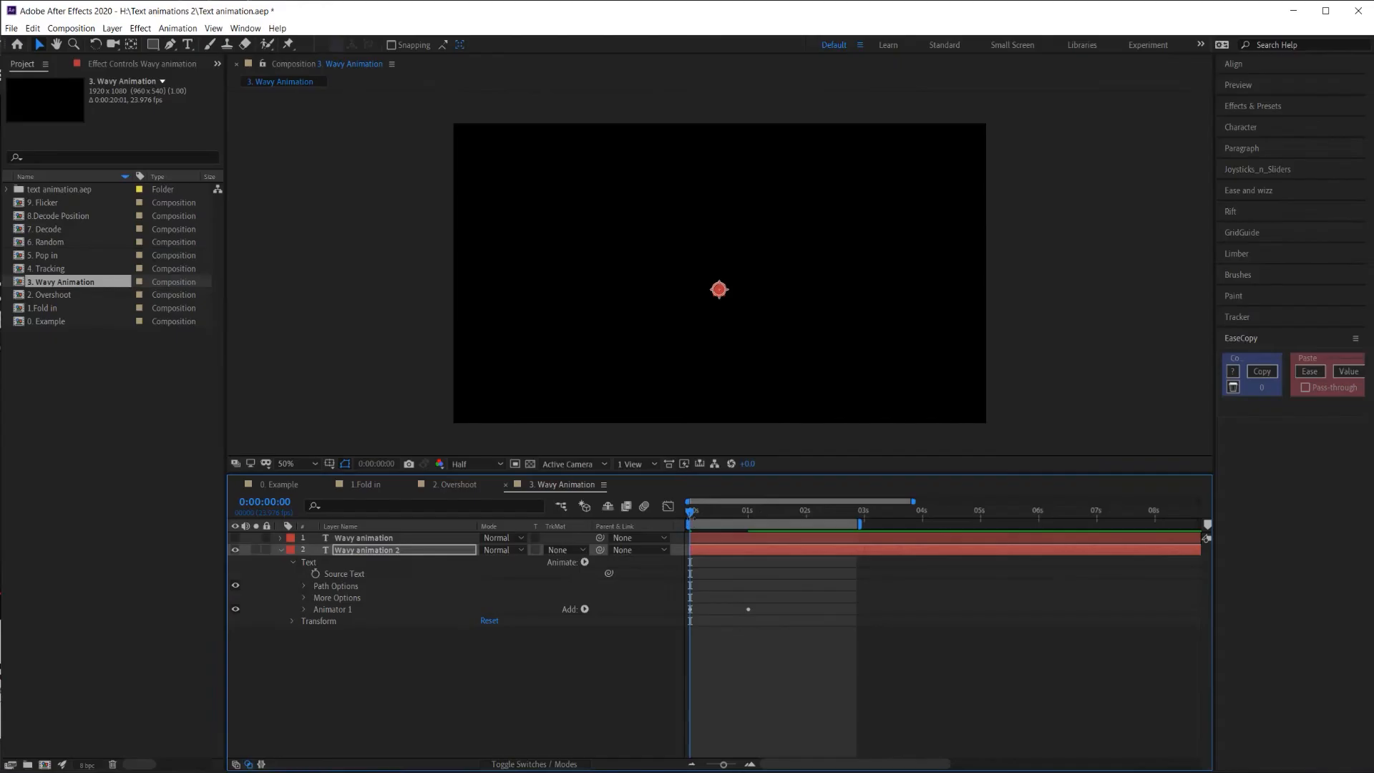
drag(691, 513, 748, 515)
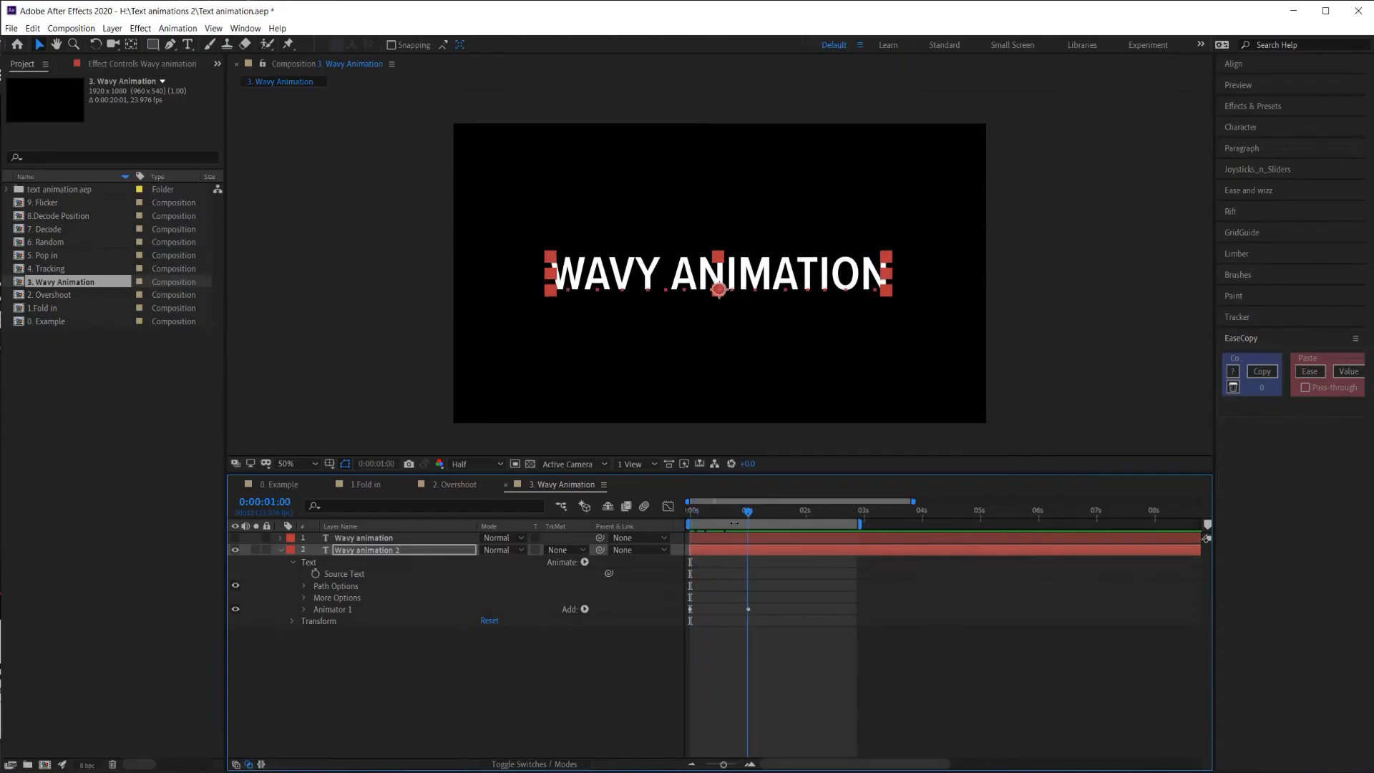
- Duplicate Animator 1, add a Position property to Animator 2, and delete its Scale property
click(341, 609)
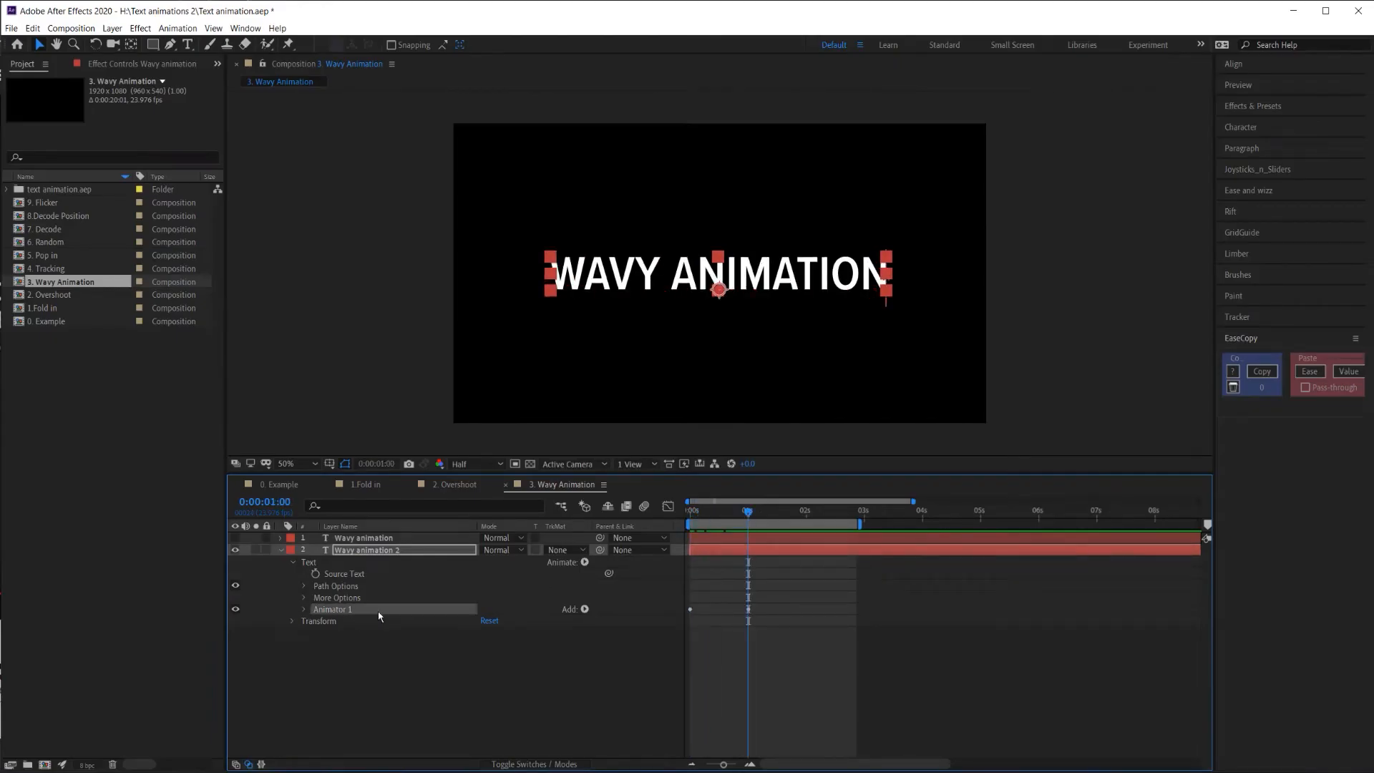
key(ctrl+d)
click(304, 620)
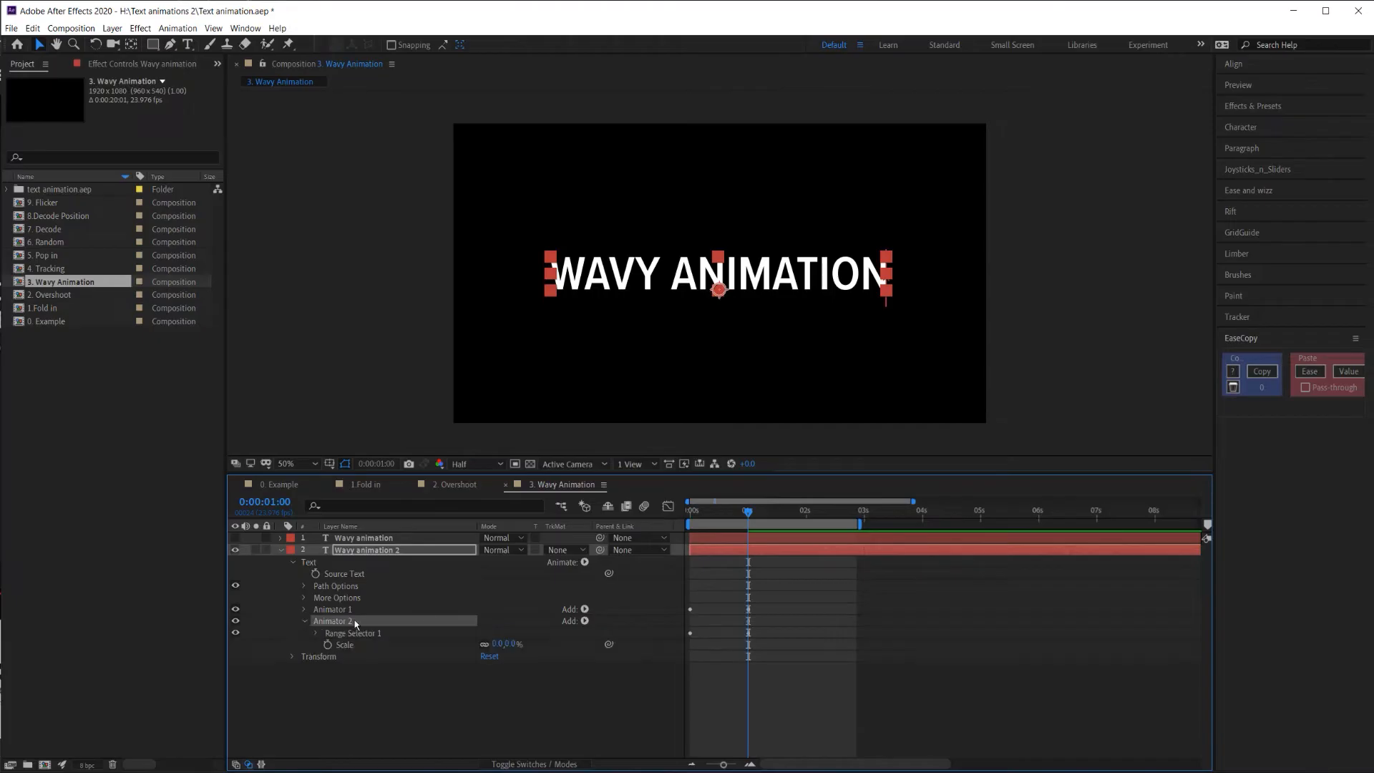
click(585, 562)
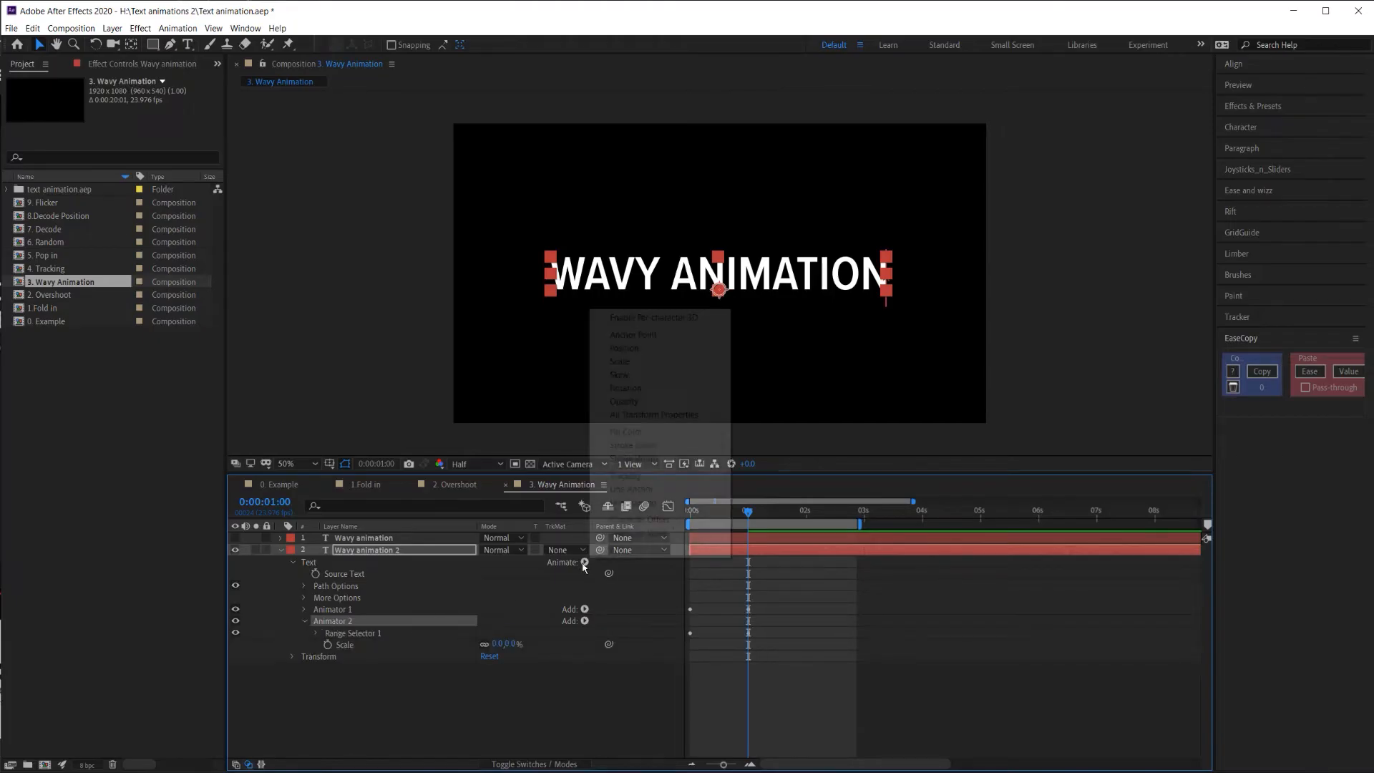
click(644, 347)
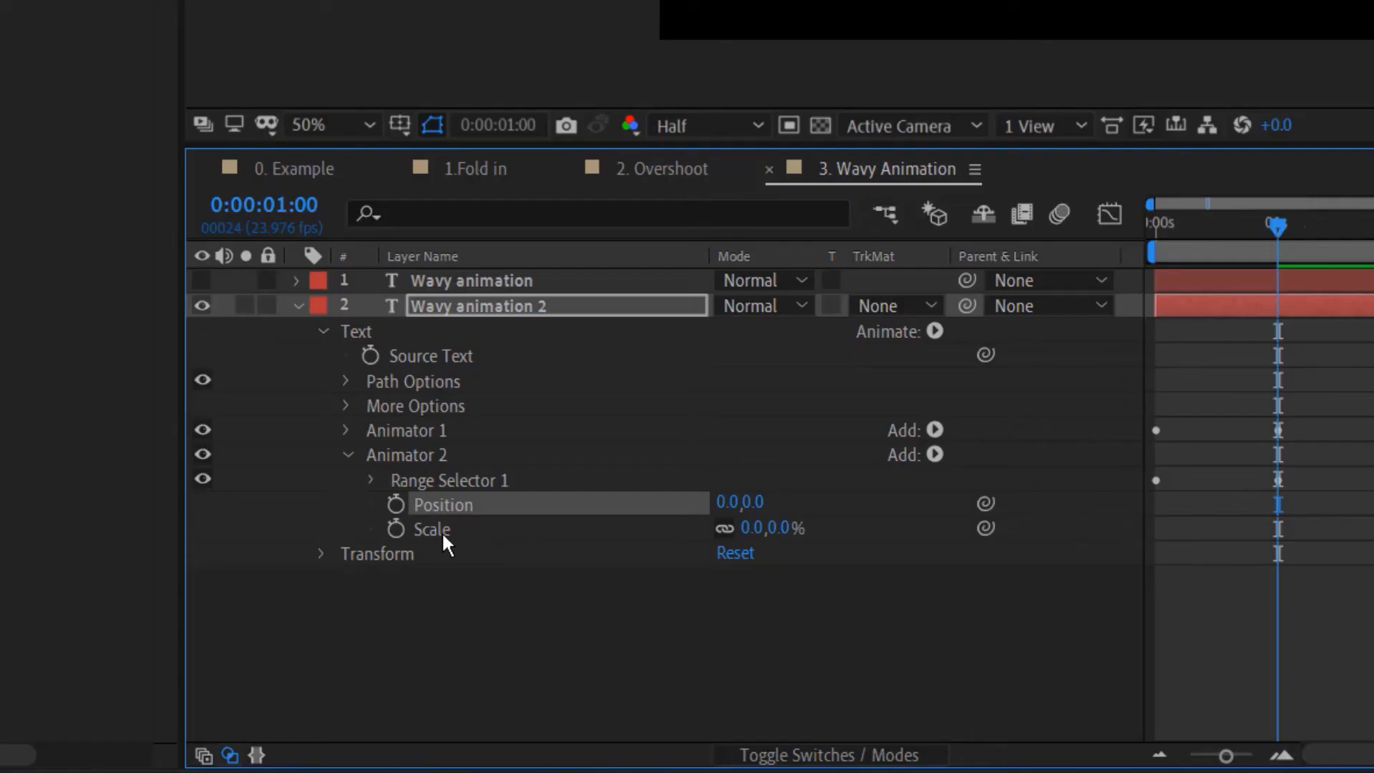
click(441, 529)
key(Delete)
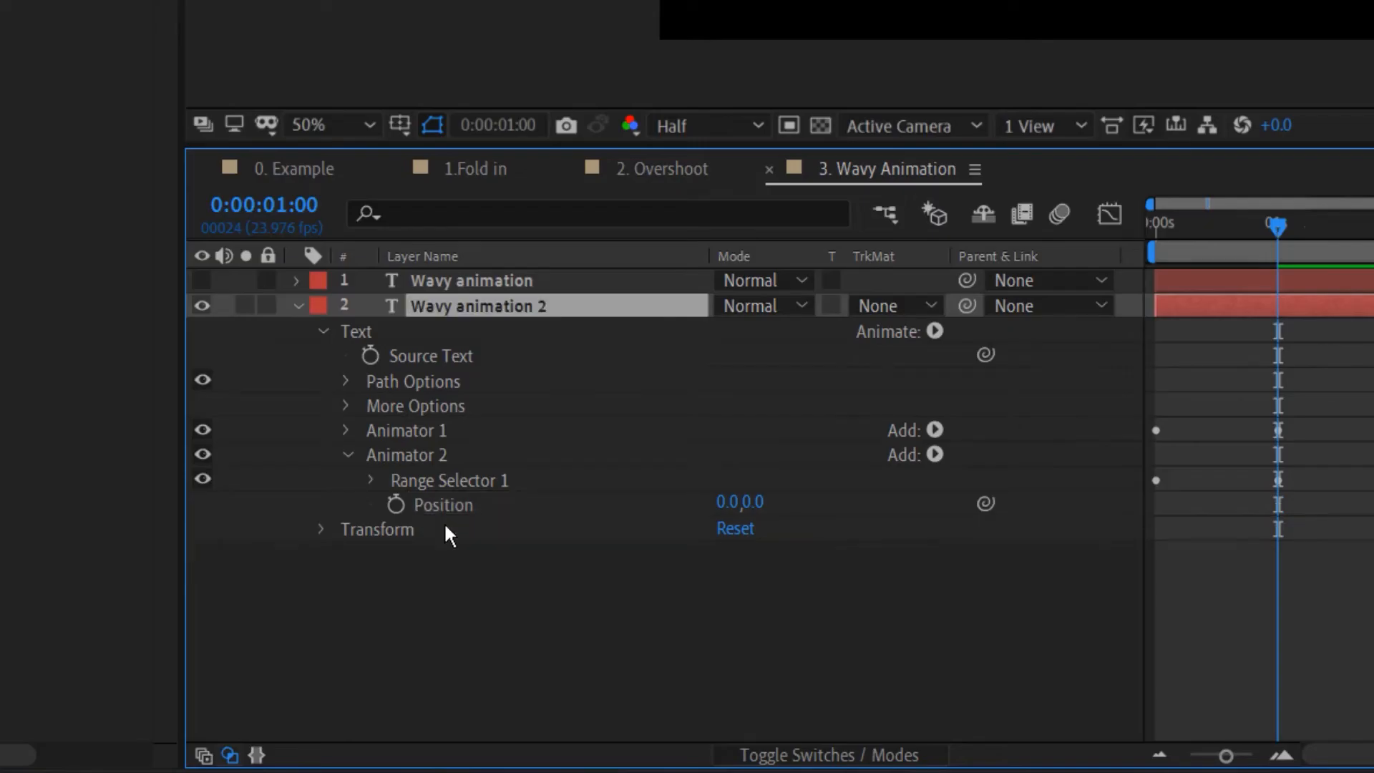
- With the playhead at 0:13, set Animator 2's Position to 0, 200 and preview the animation
click(440, 458)
drag(1273, 221, 1219, 232)
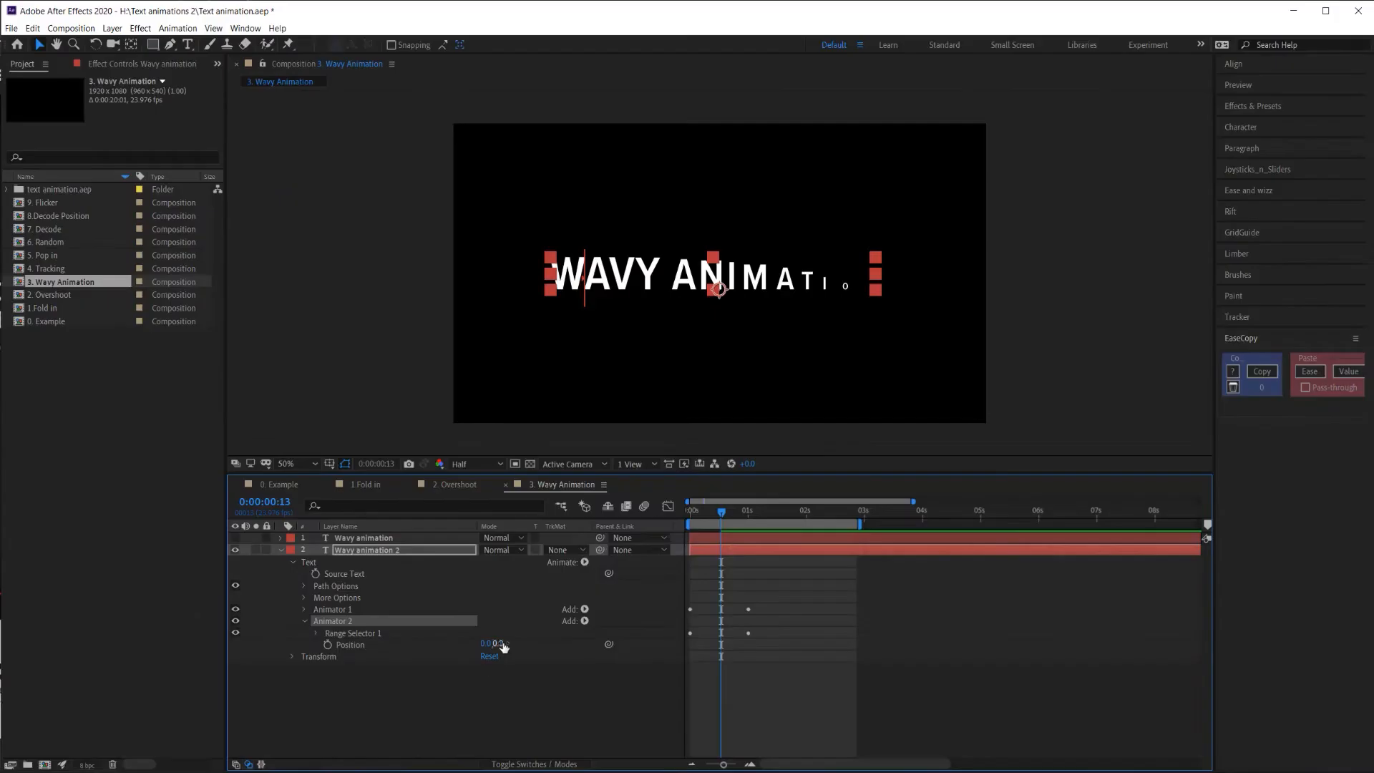
drag(751, 502, 1002, 535)
drag(615, 658, 625, 659)
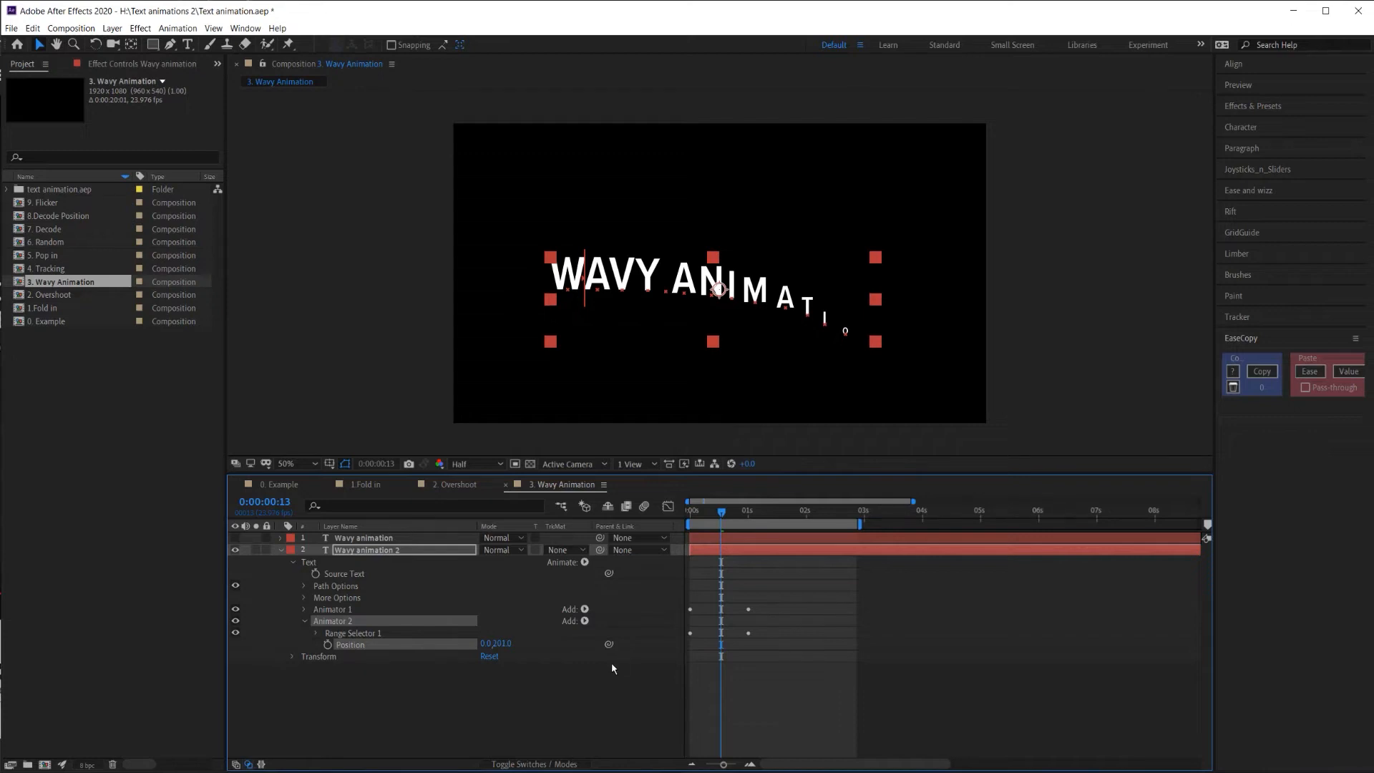
click(619, 665)
key(space)
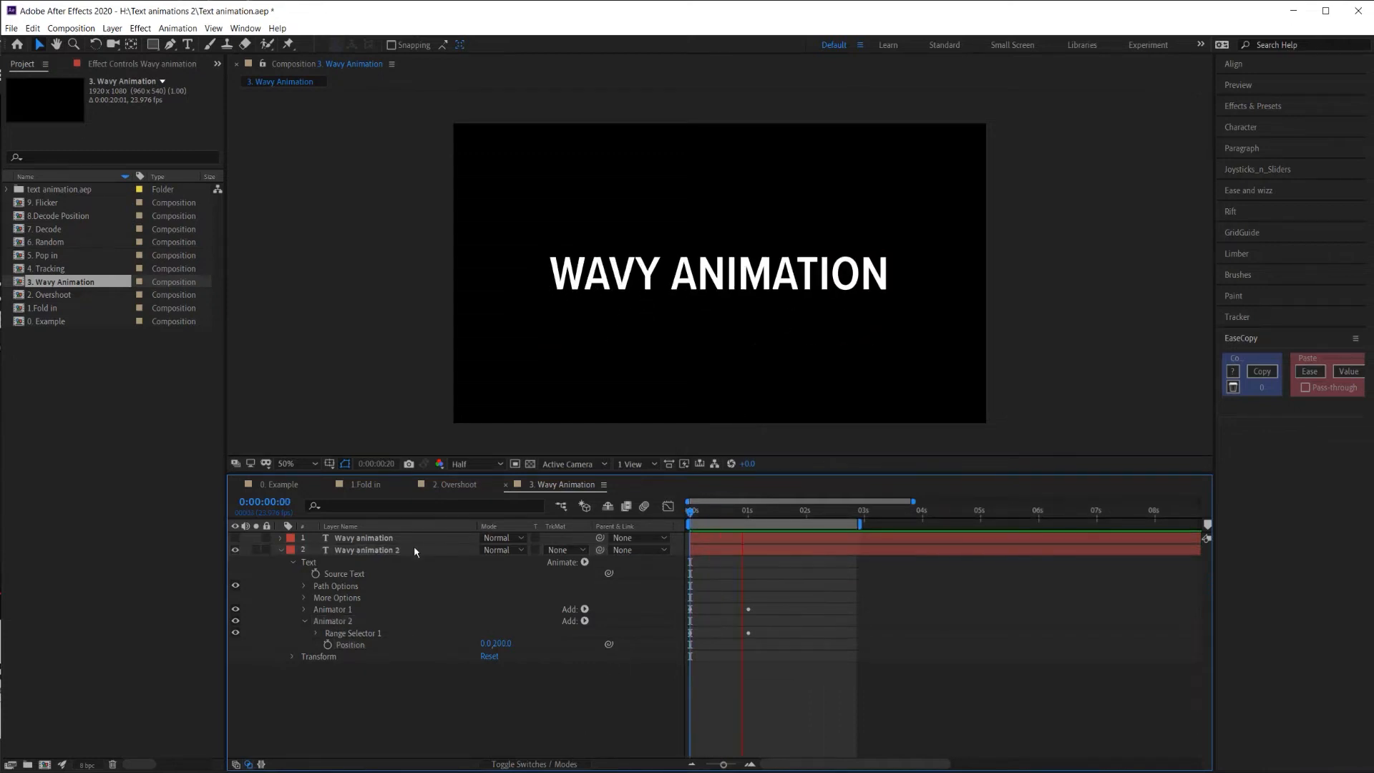
- Shift both of Animator 2's Offset keyframes about two frames later and preview the animation
click(316, 633)
mouse_move(791, 651)
mouse_down()
mouse_move(686, 677)
mouse_move(696, 670)
mouse_up()
key(space)
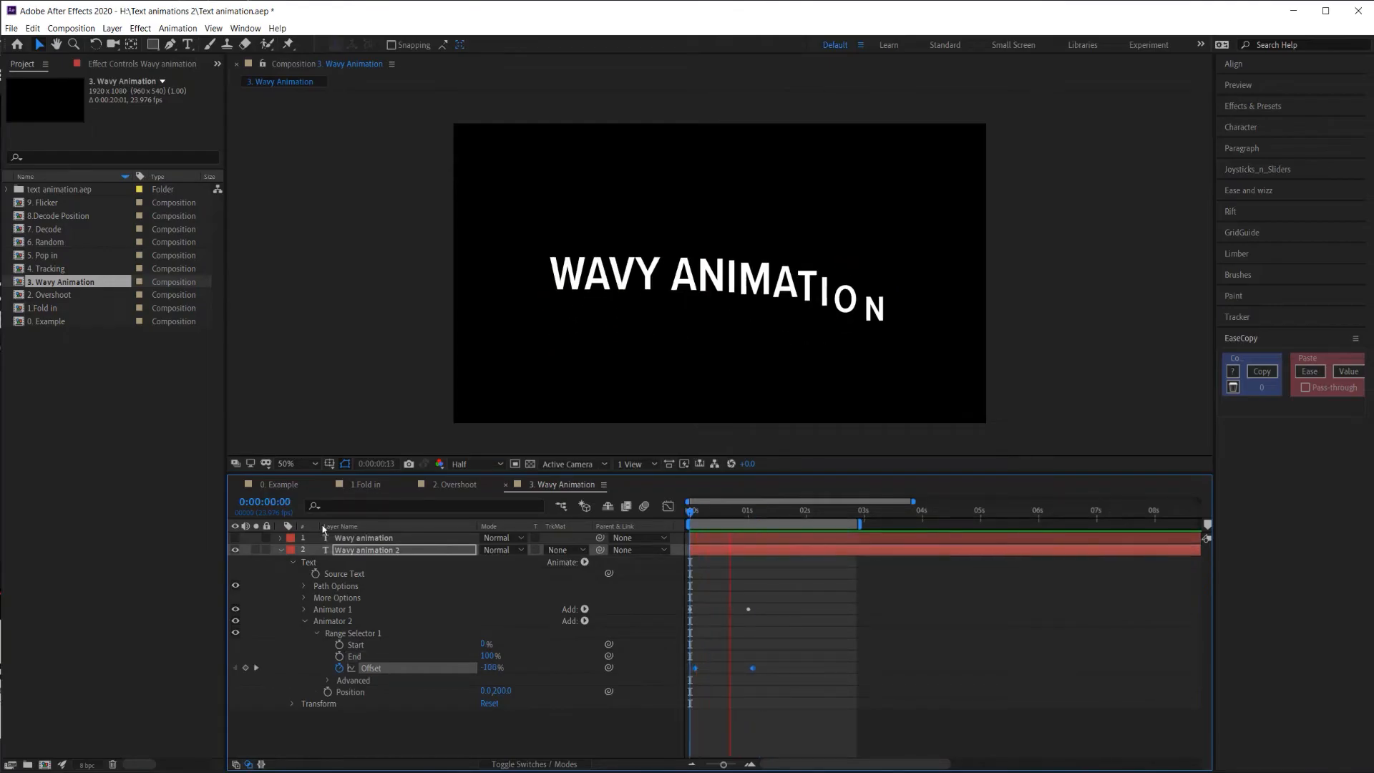
click(344, 721)
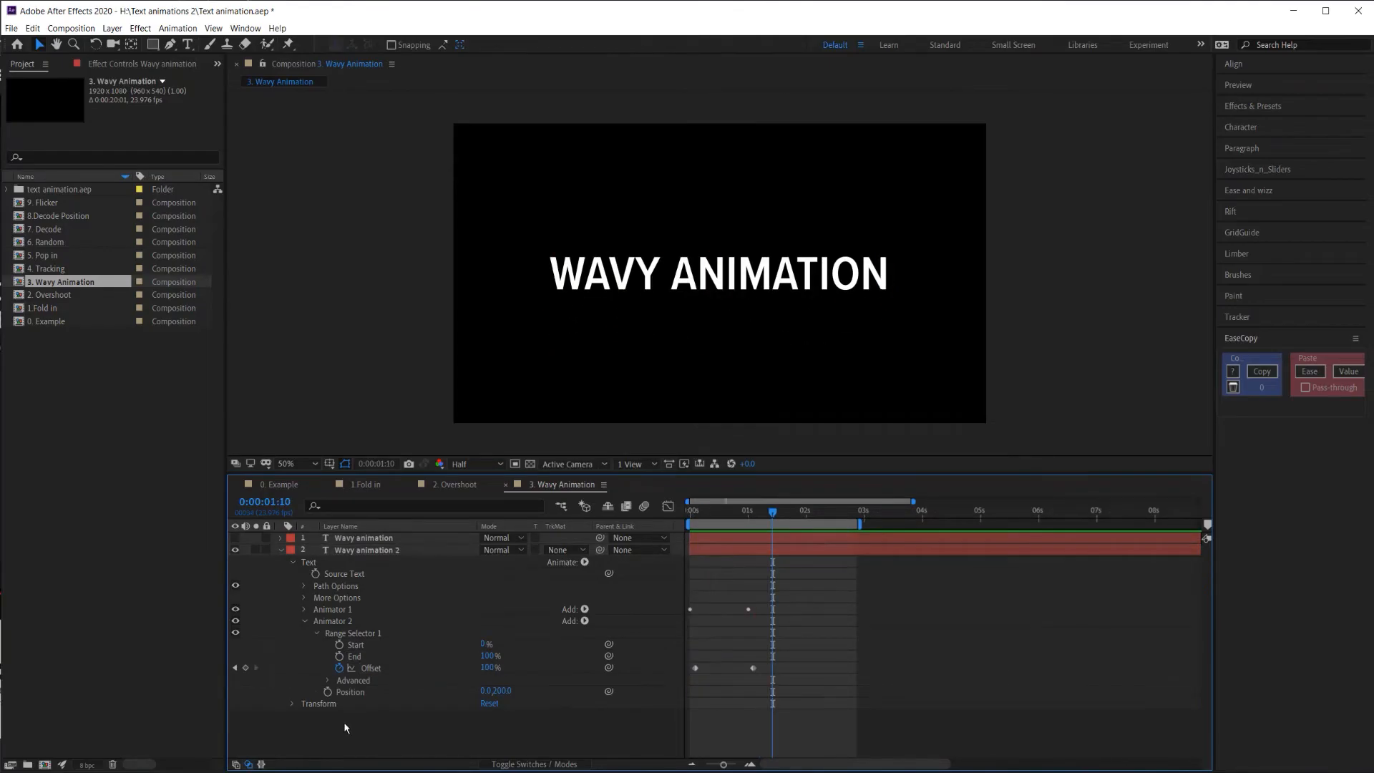
- Duplicate Animator 2 and, at 0:18, raise the text by setting Animator 3's Position to about 0, -433
click(334, 621)
key(ctrl+d)
click(306, 704)
click(732, 515)
drag(733, 520, 735, 519)
drag(503, 729, 90, 757)
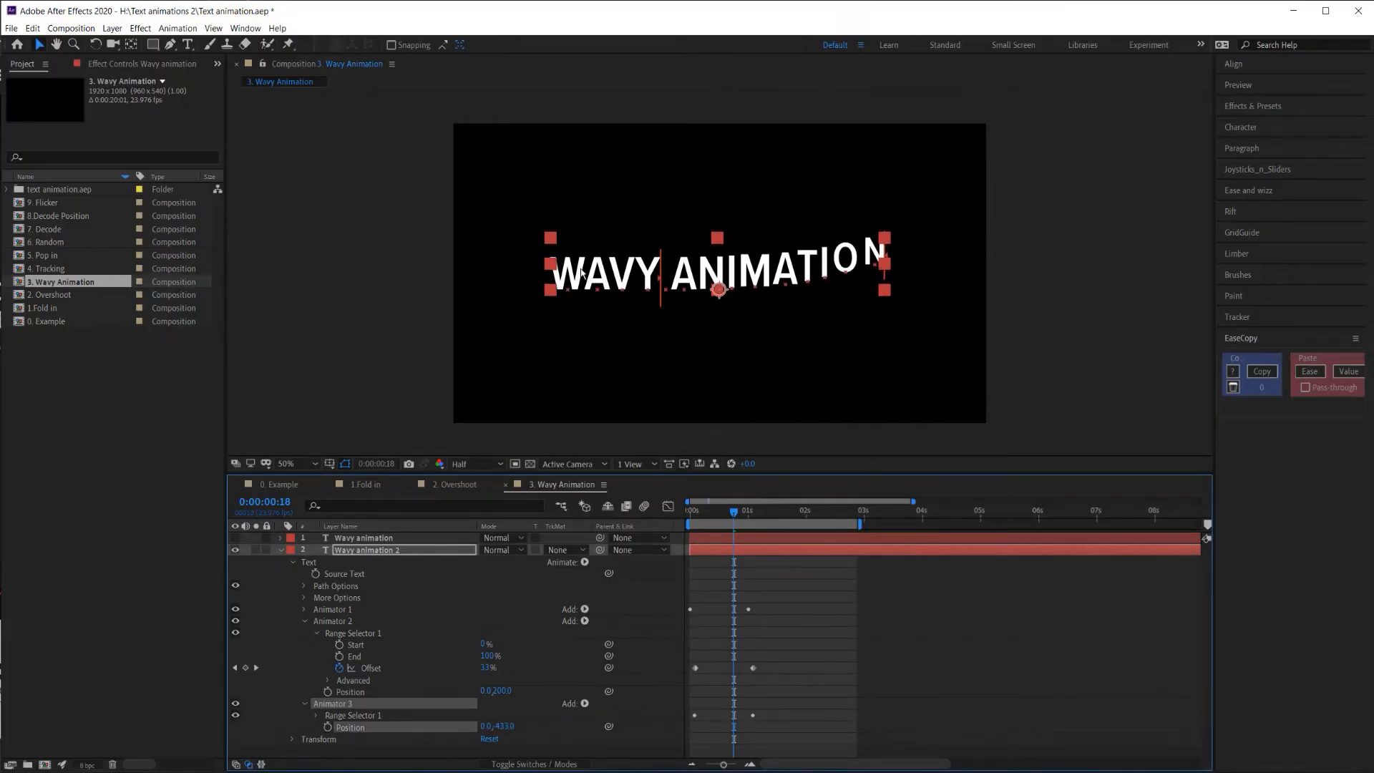
- Move Animator 3's Offset keyframes to about 0:09 and 1:09, and set its Position to 0, -133
click(317, 716)
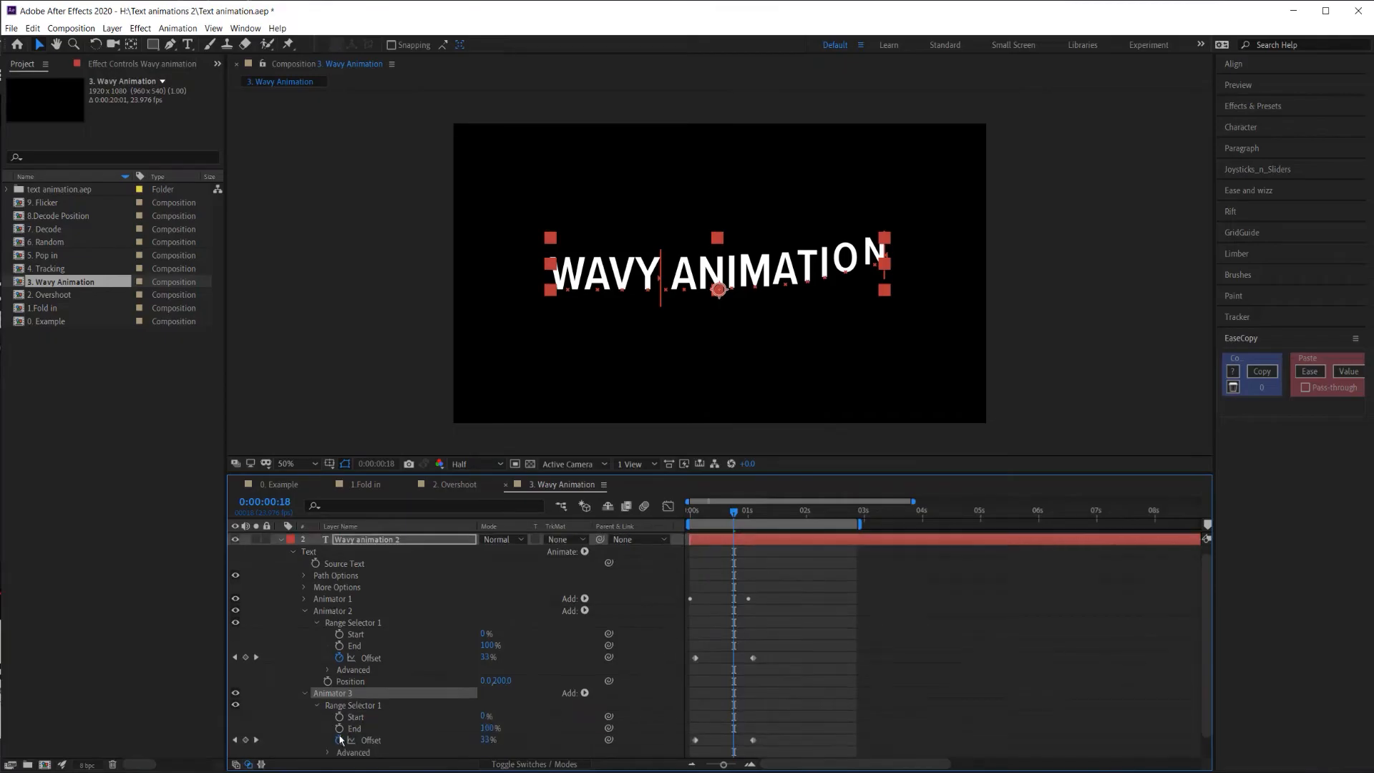
drag(781, 753, 715, 745)
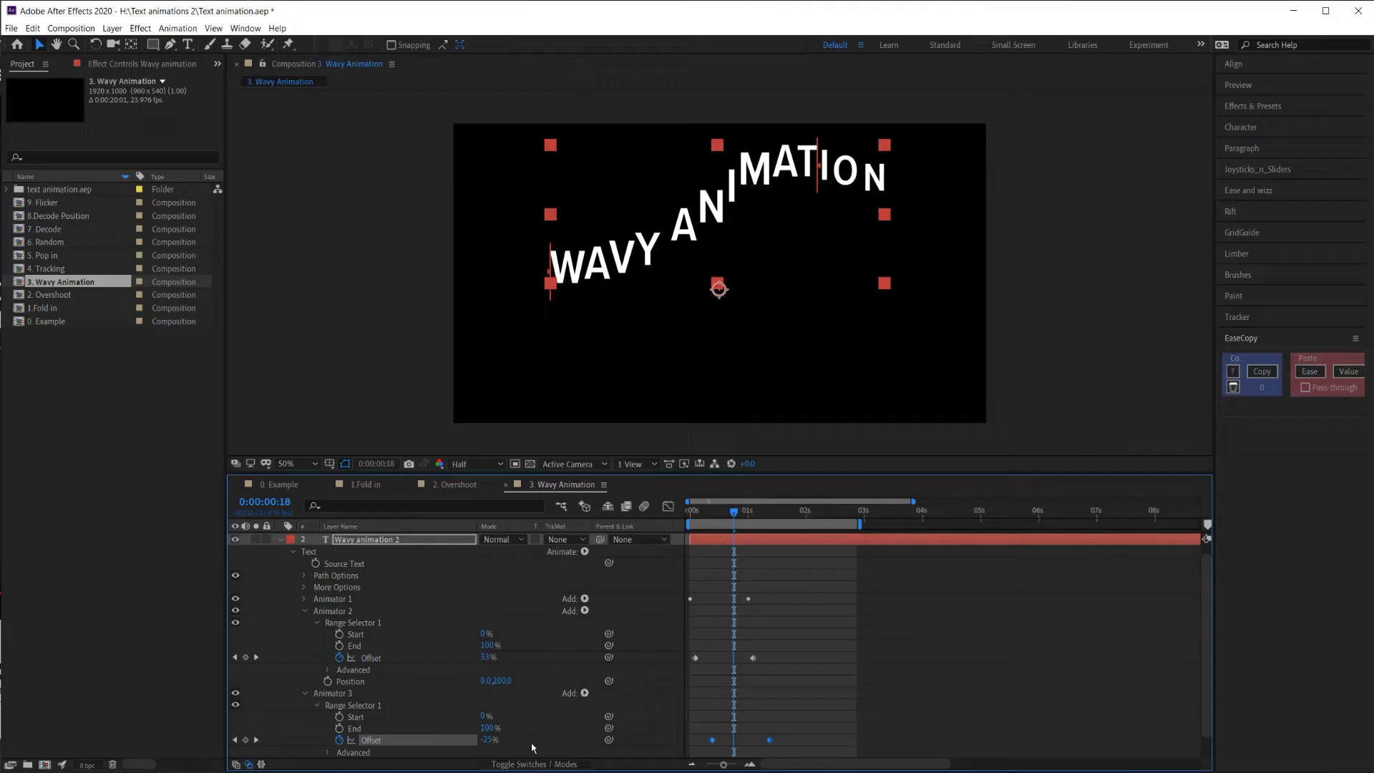
scroll(487, 684, down, 2)
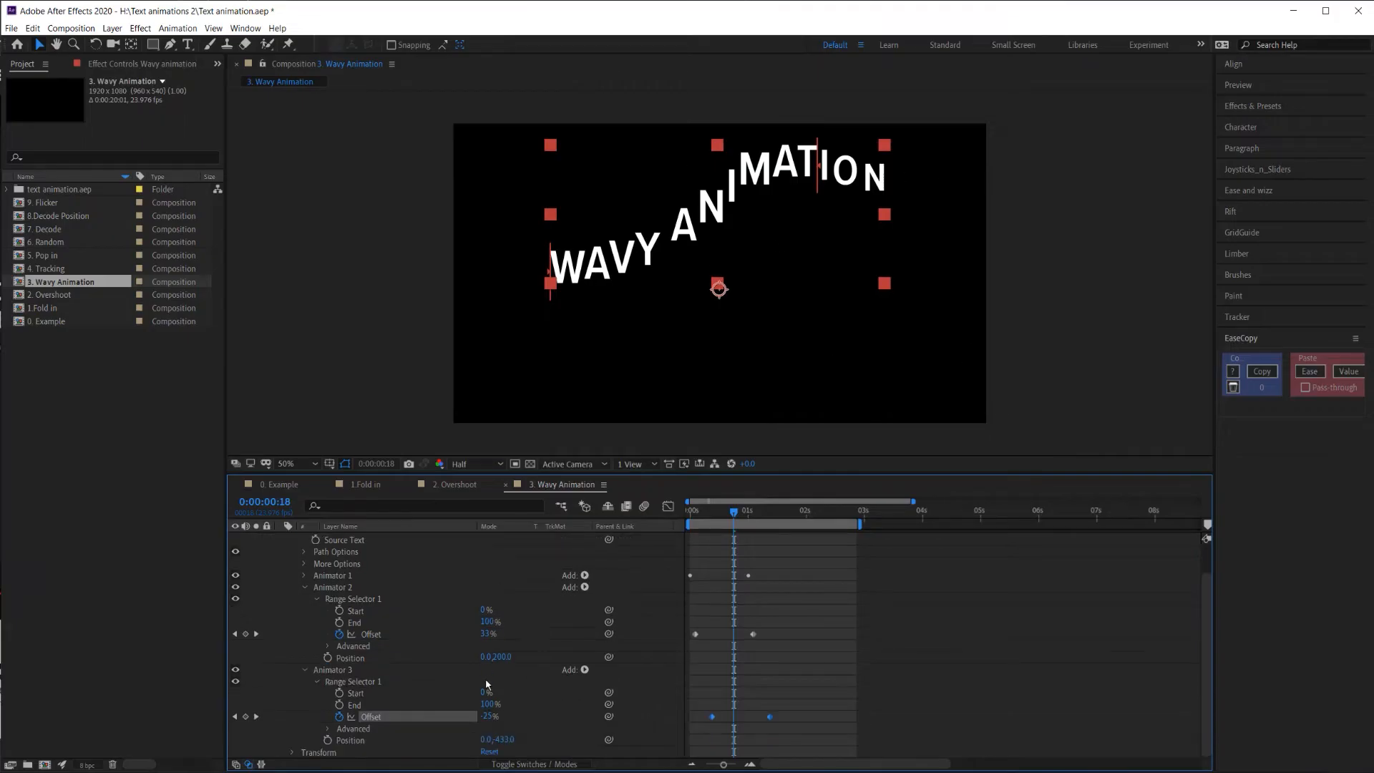
drag(515, 742, 704, 746)
click(842, 660)
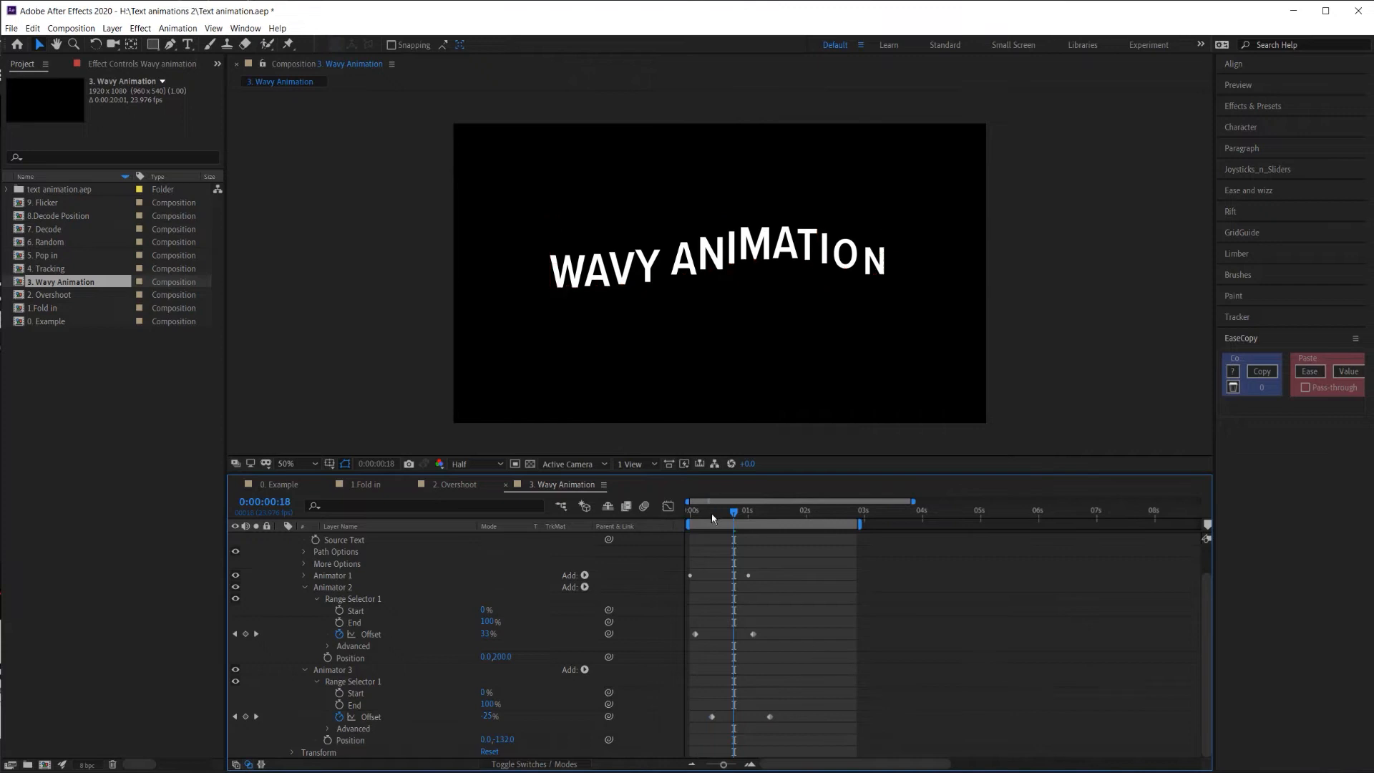
- Preview the wavy animation from the first frame, stop playback, and show only the keyframed properties
drag(716, 514, 532, 537)
key(space)
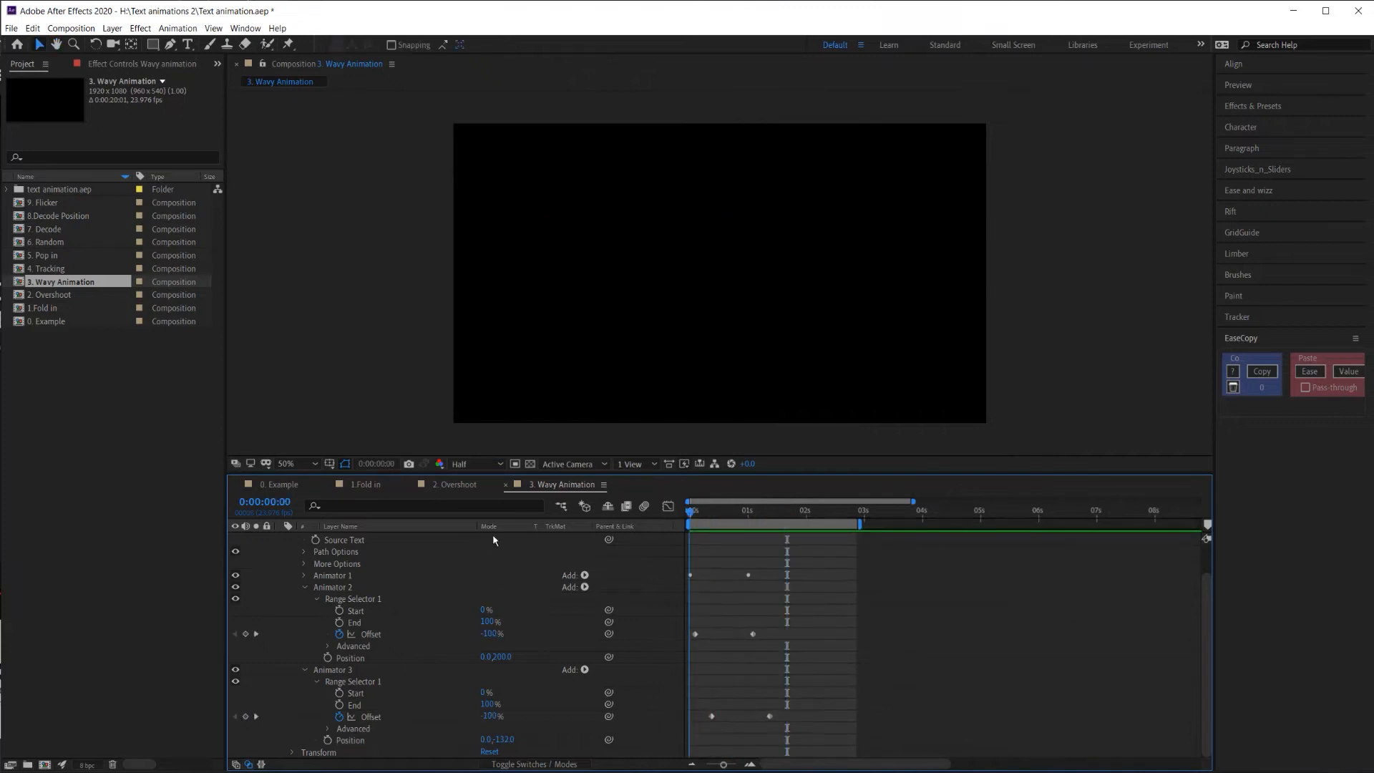
key(space)
key(u)
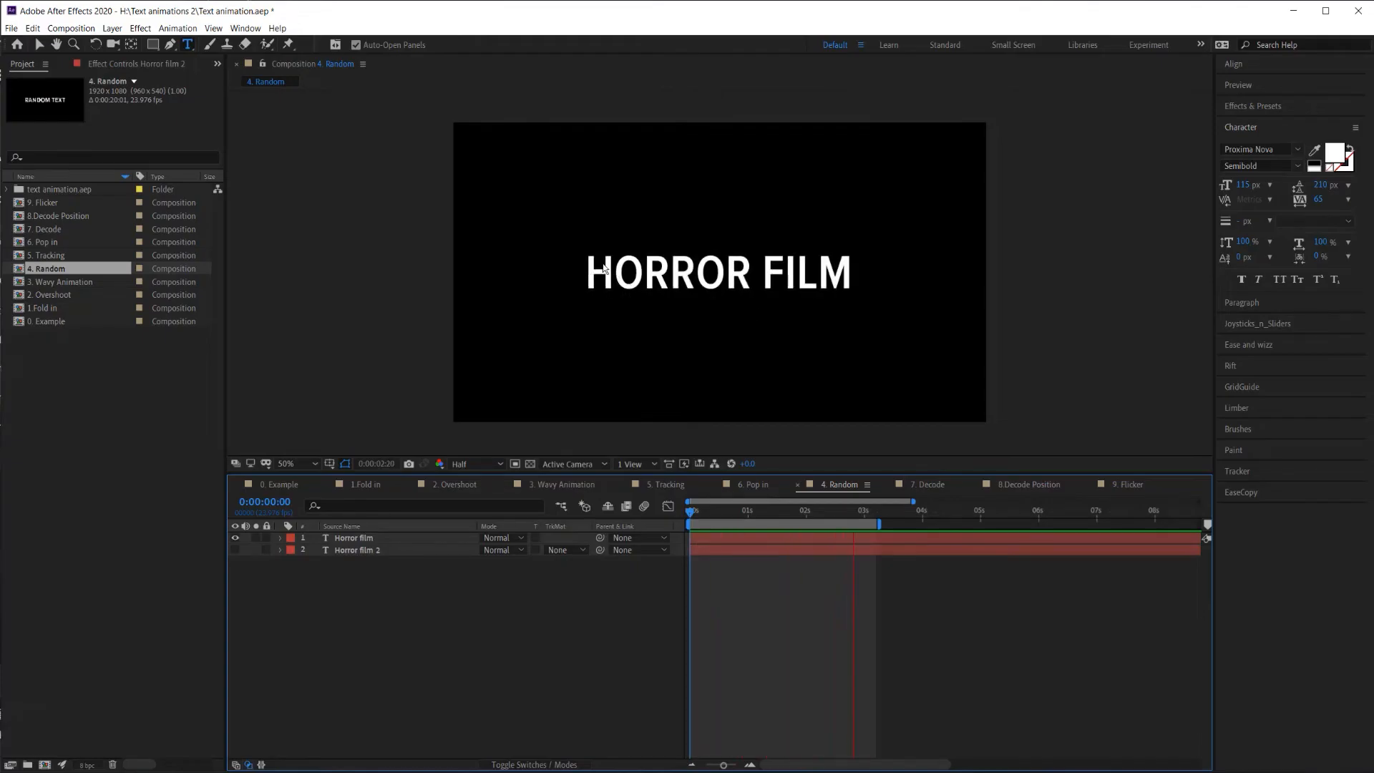
- In the 4. Random composition, stop playback, hide Horror film, show Horror film 2, and reveal the latter's text properties
key(space)
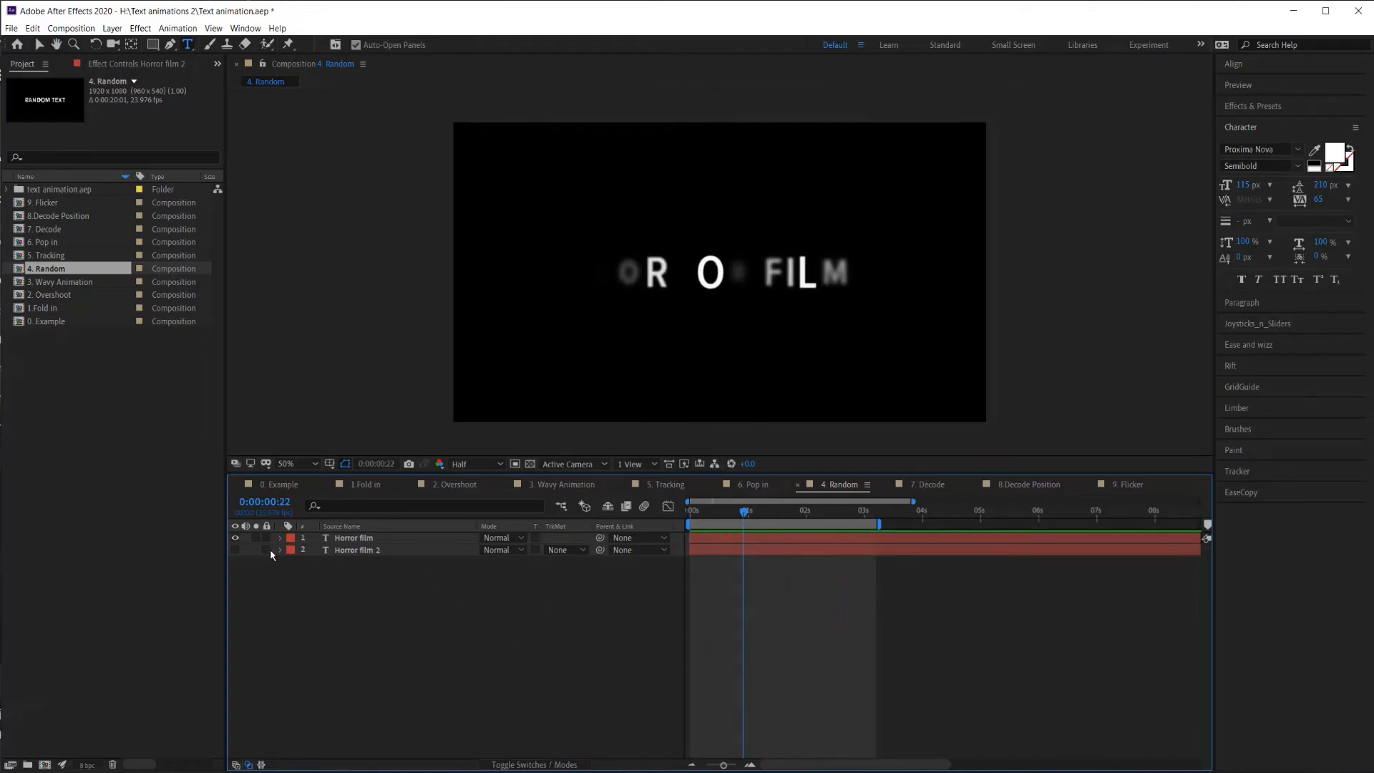
click(236, 551)
click(234, 538)
click(371, 550)
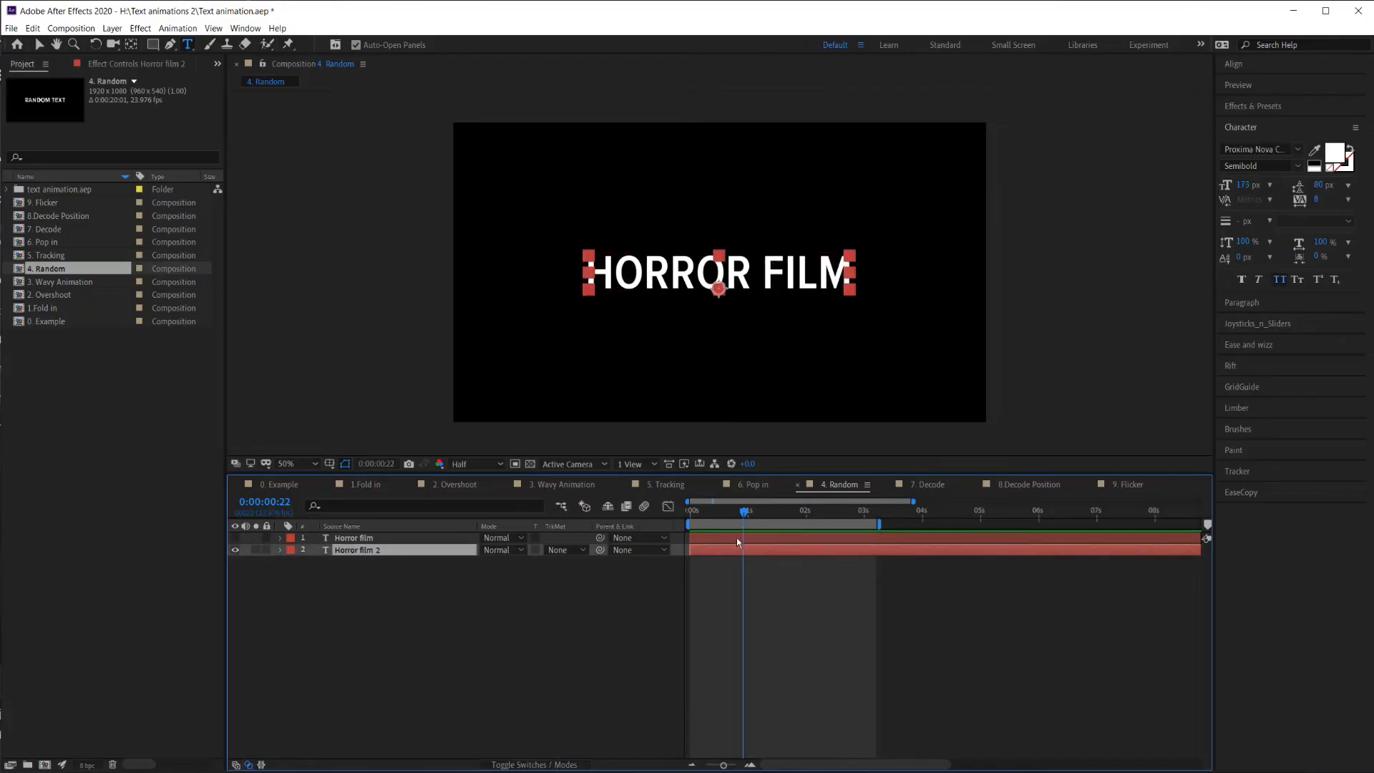
click(280, 550)
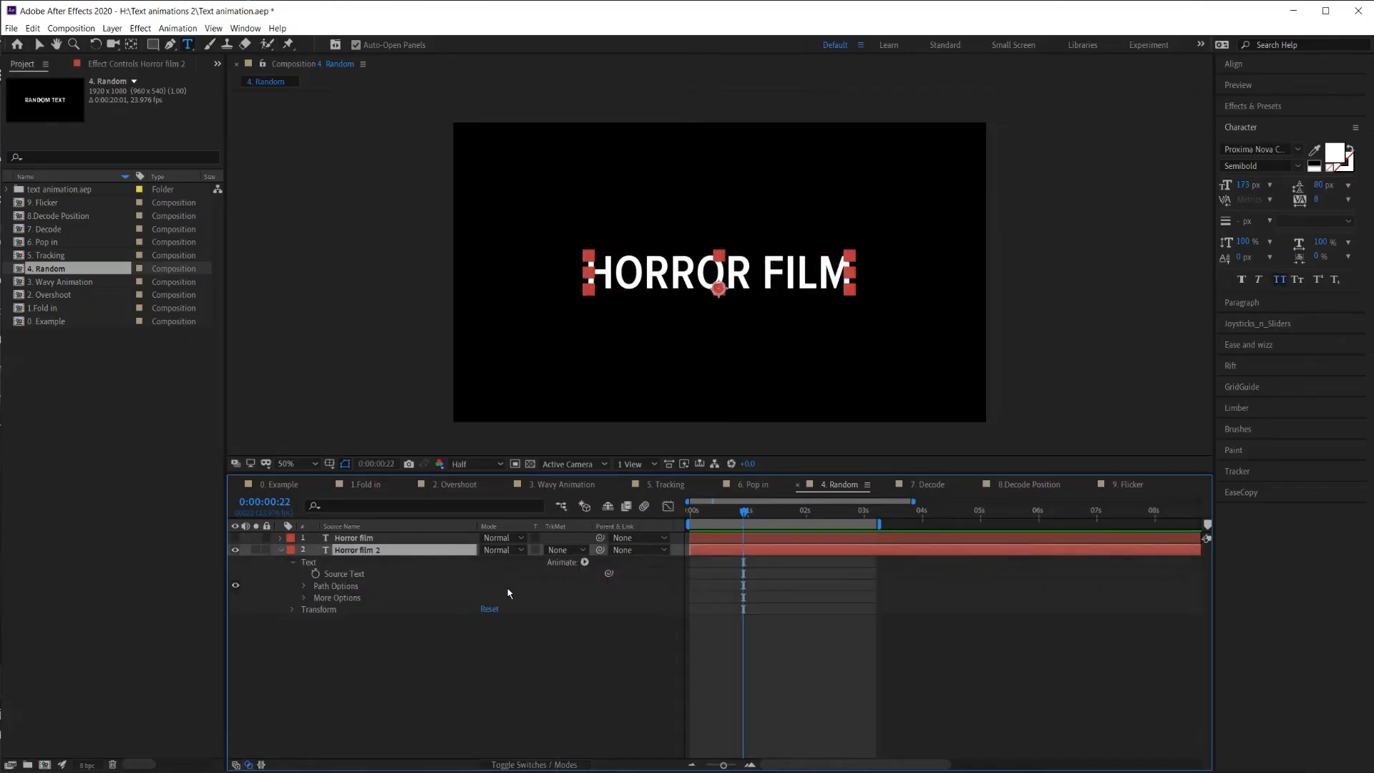
- Set the Grouping Alignment of Horror film 2 to 0, -41% under More Options, and collapse those options again
click(333, 598)
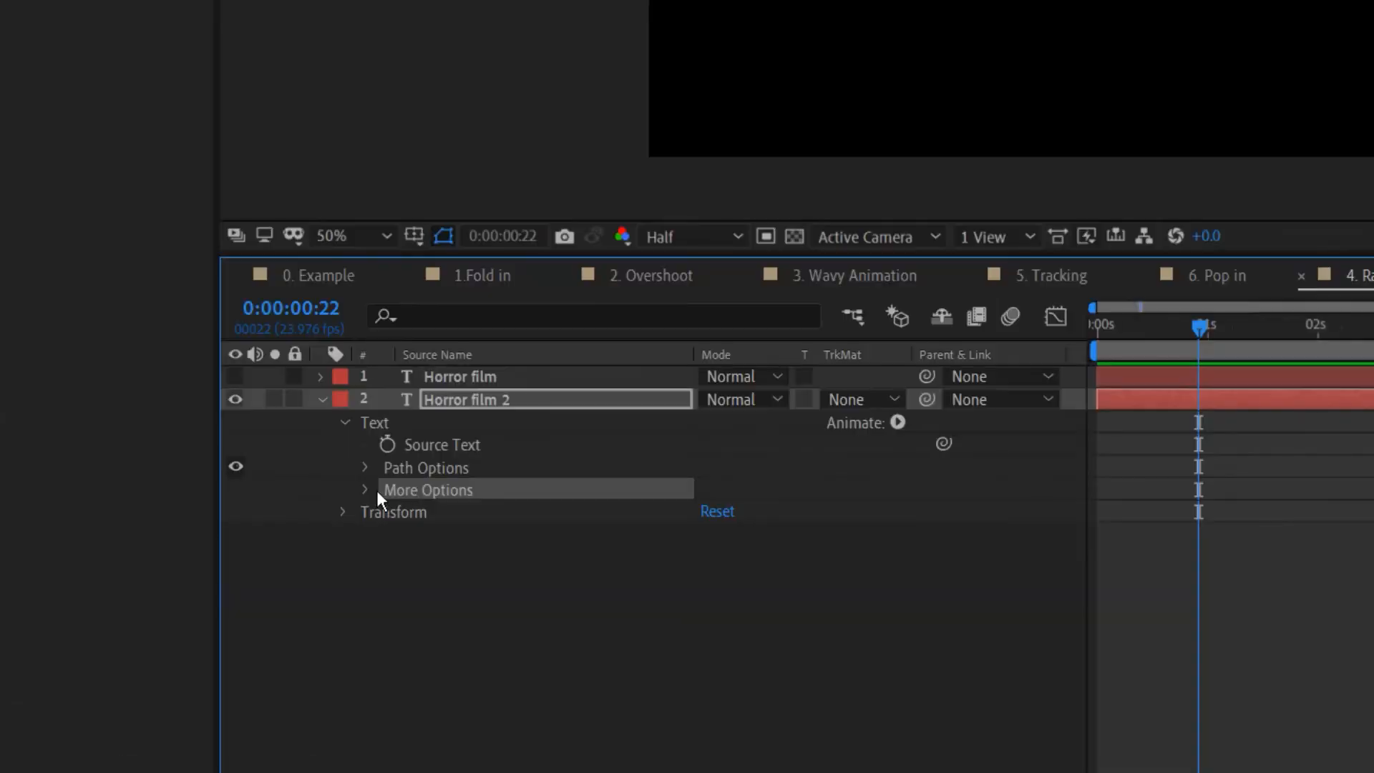
click(366, 489)
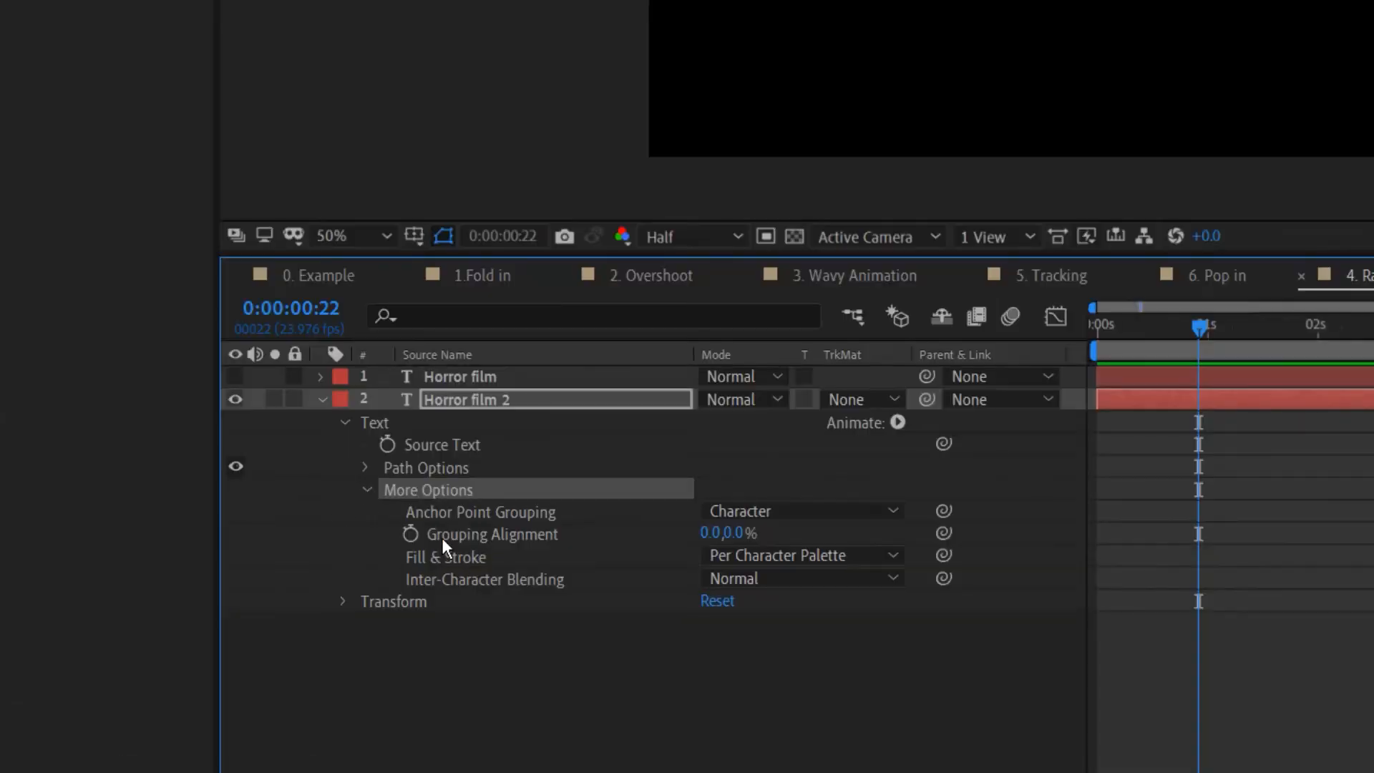
click(450, 538)
drag(733, 534, 691, 533)
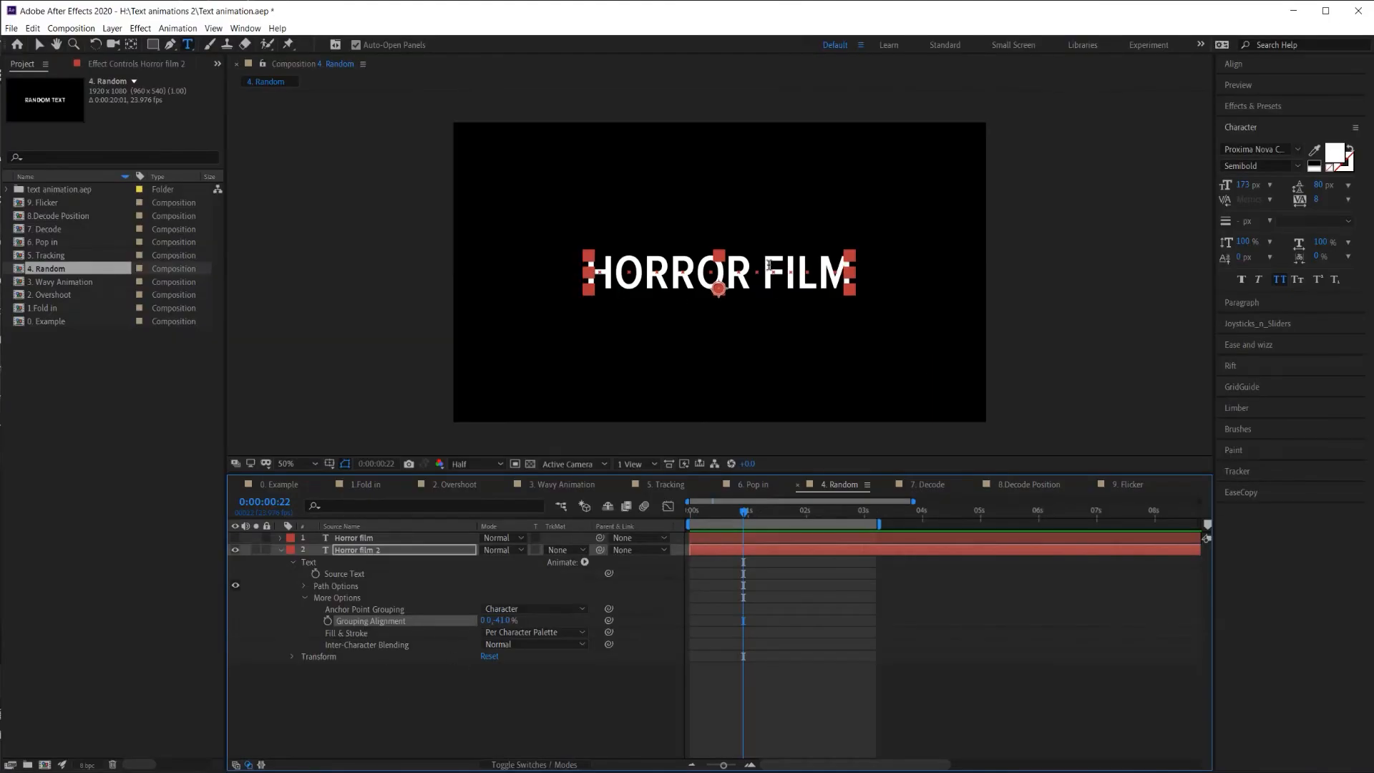
key(v)
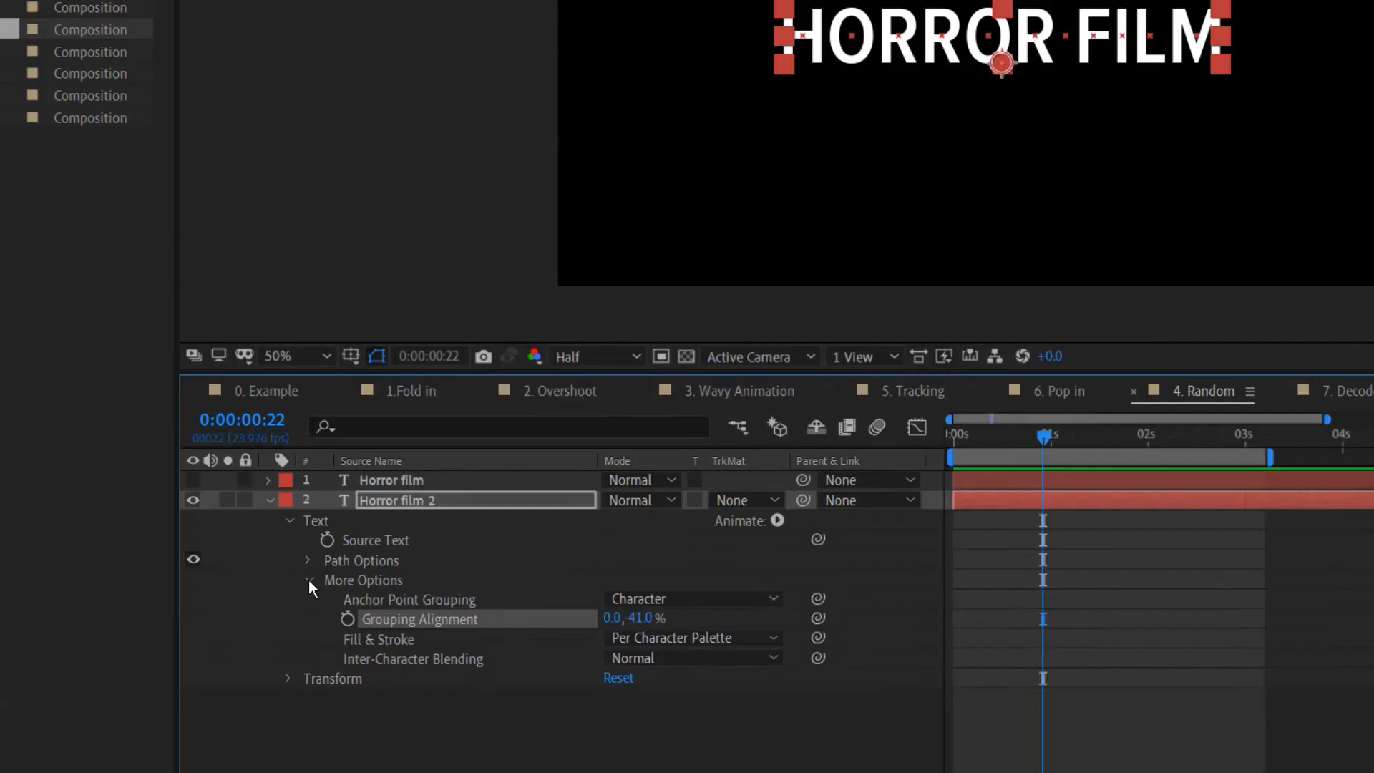
click(305, 598)
click(335, 637)
- Add a text animator with Scale, Opacity and Blur to Horror film 2
click(452, 550)
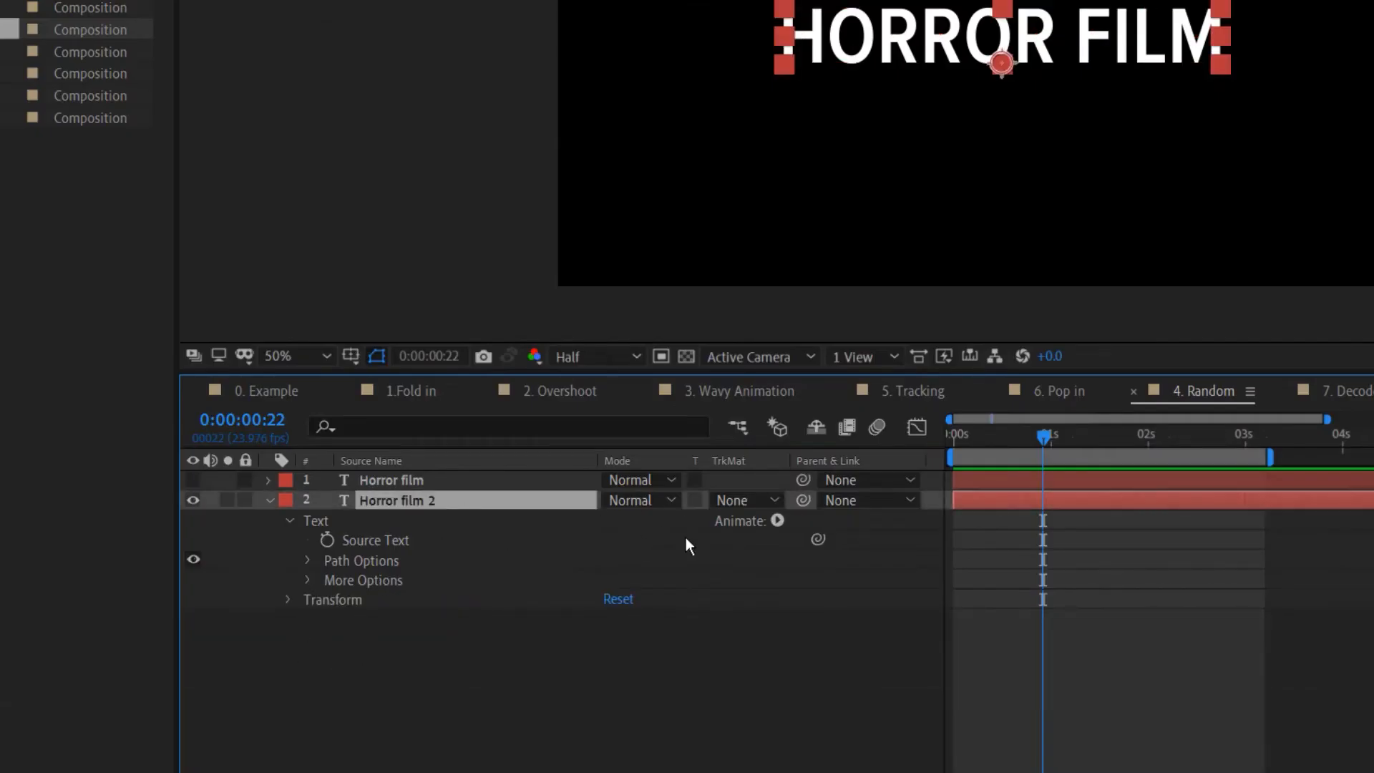
click(777, 520)
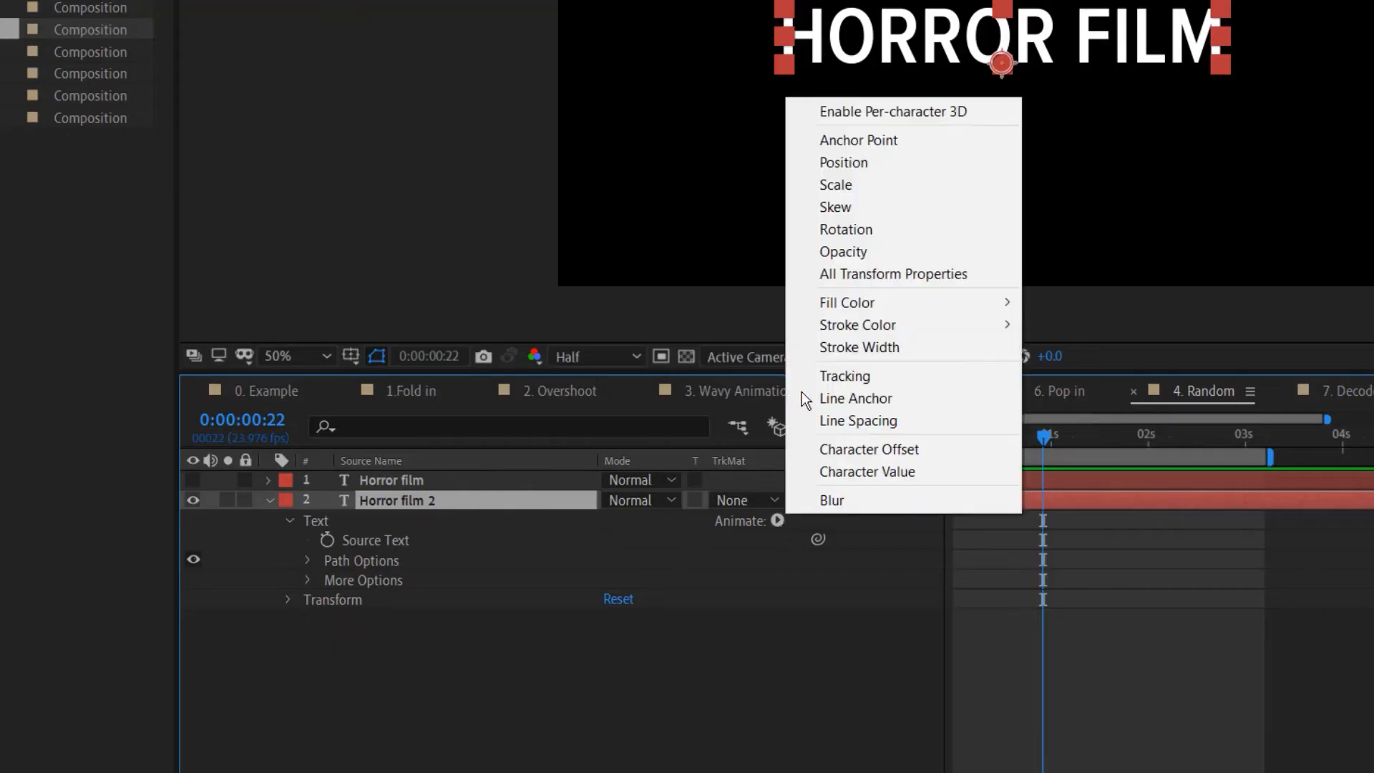
click(868, 184)
click(776, 521)
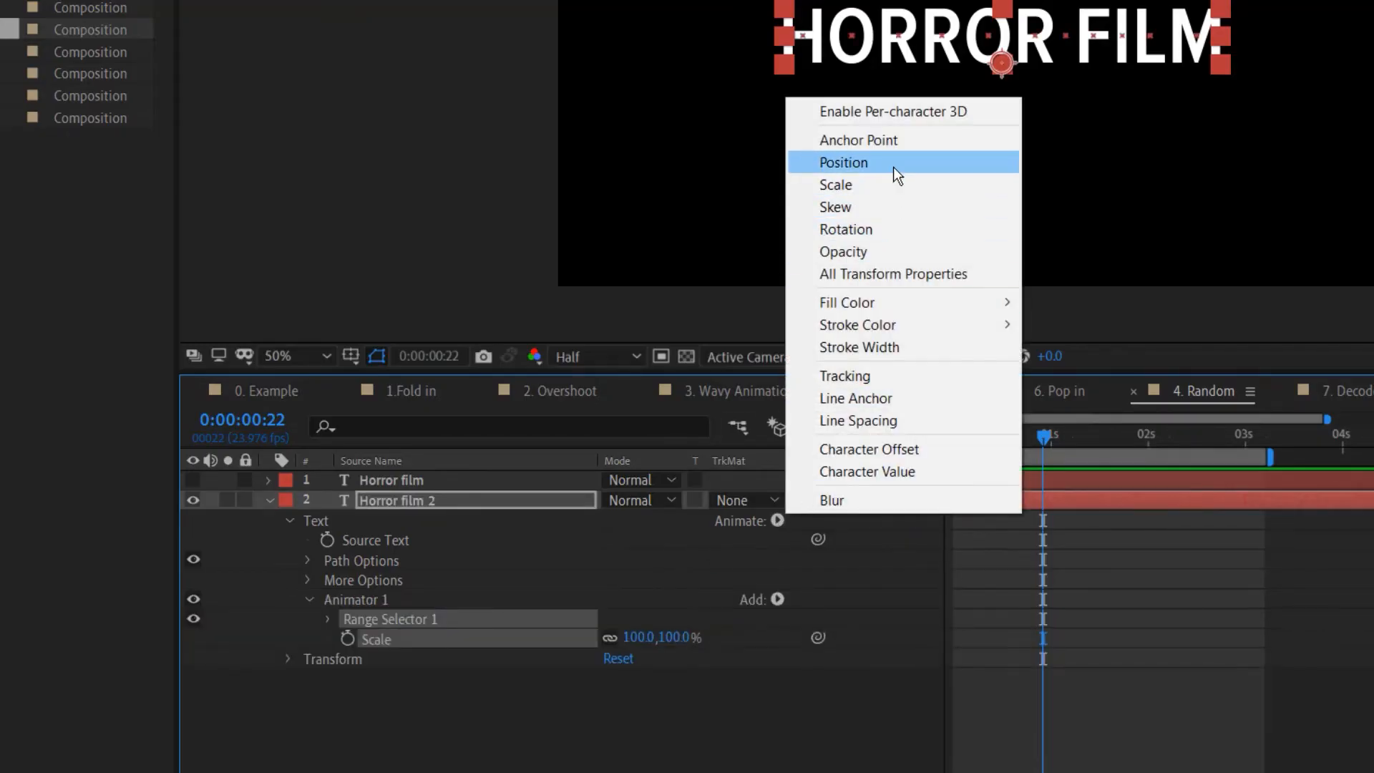
click(868, 252)
click(778, 521)
click(848, 500)
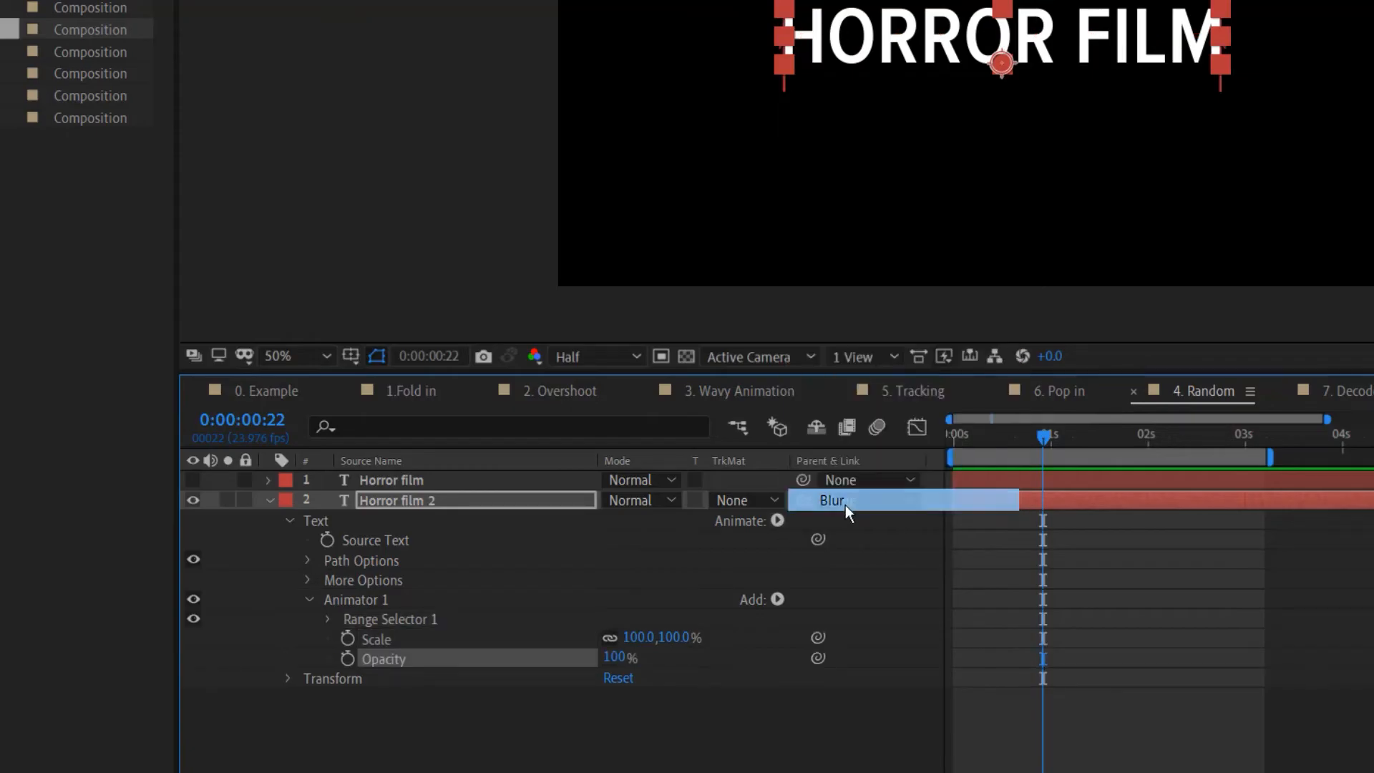
- Set Animator 1's Opacity to 0%, Scale to 0% and Blur to 20
drag(620, 665, 551, 666)
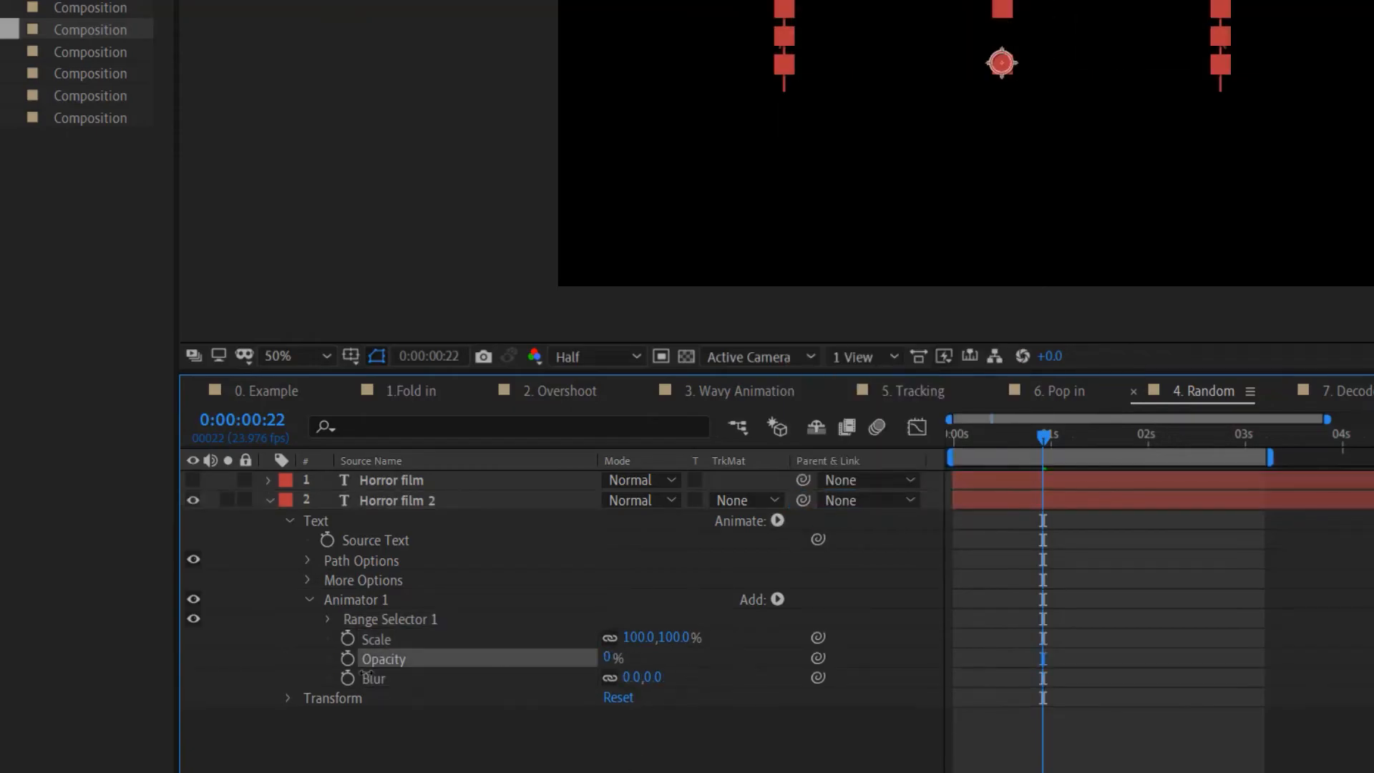
click(644, 636)
text(0)
key(Return)
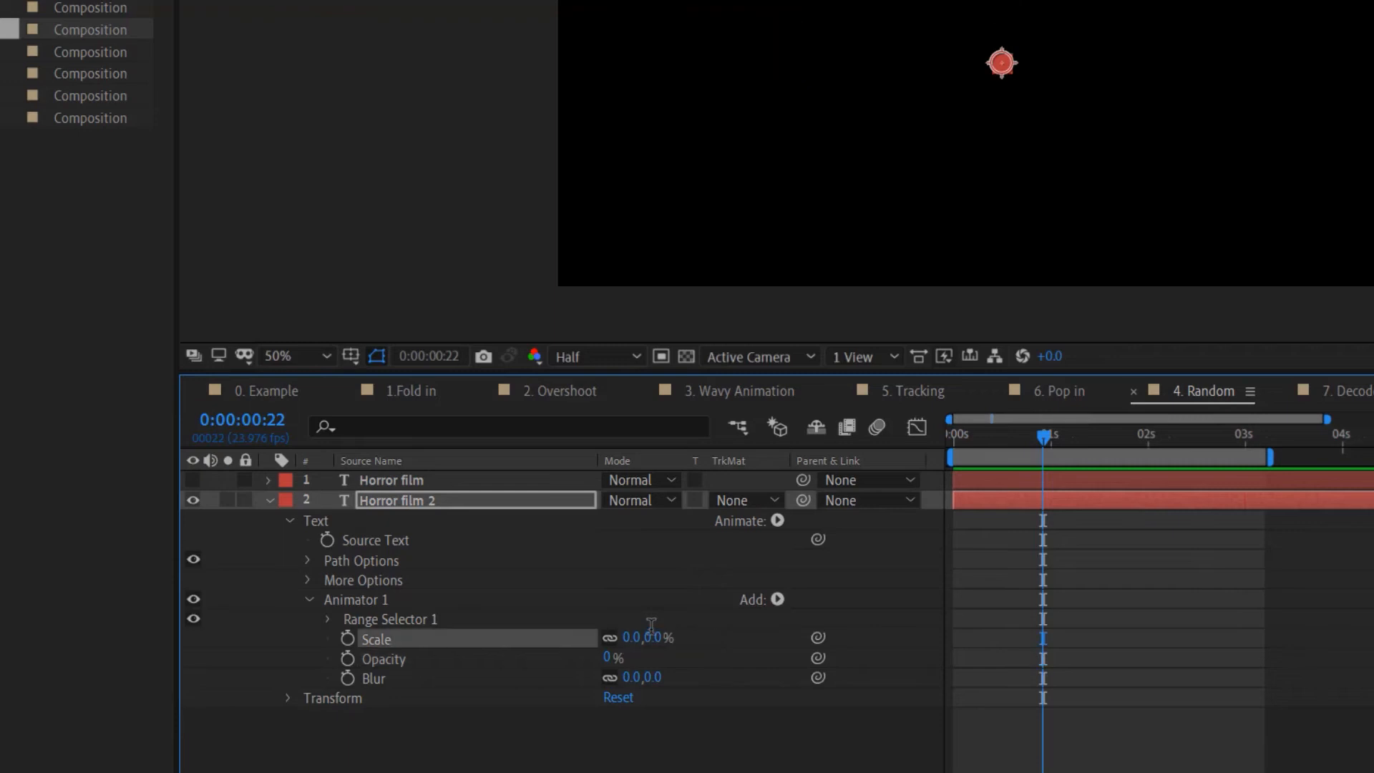
click(633, 677)
text(20)
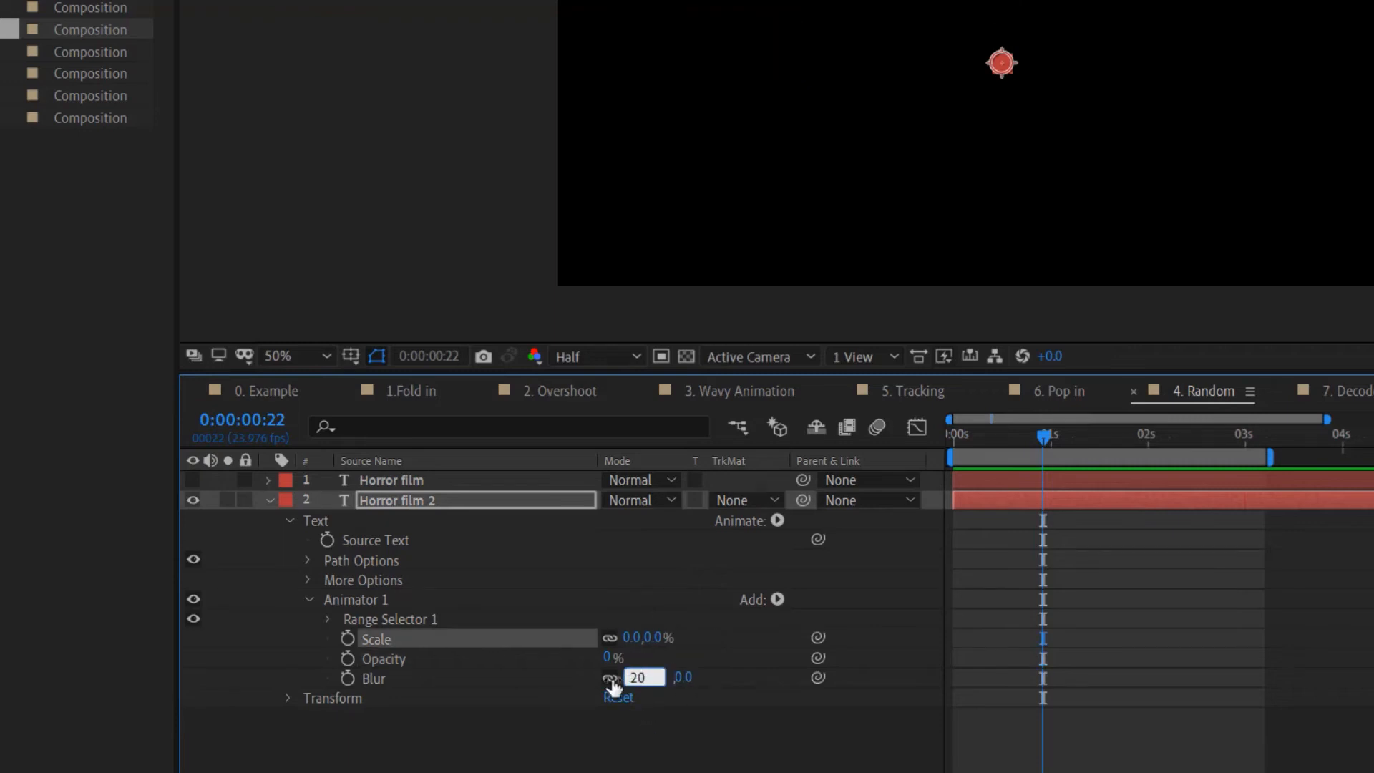
key(Return)
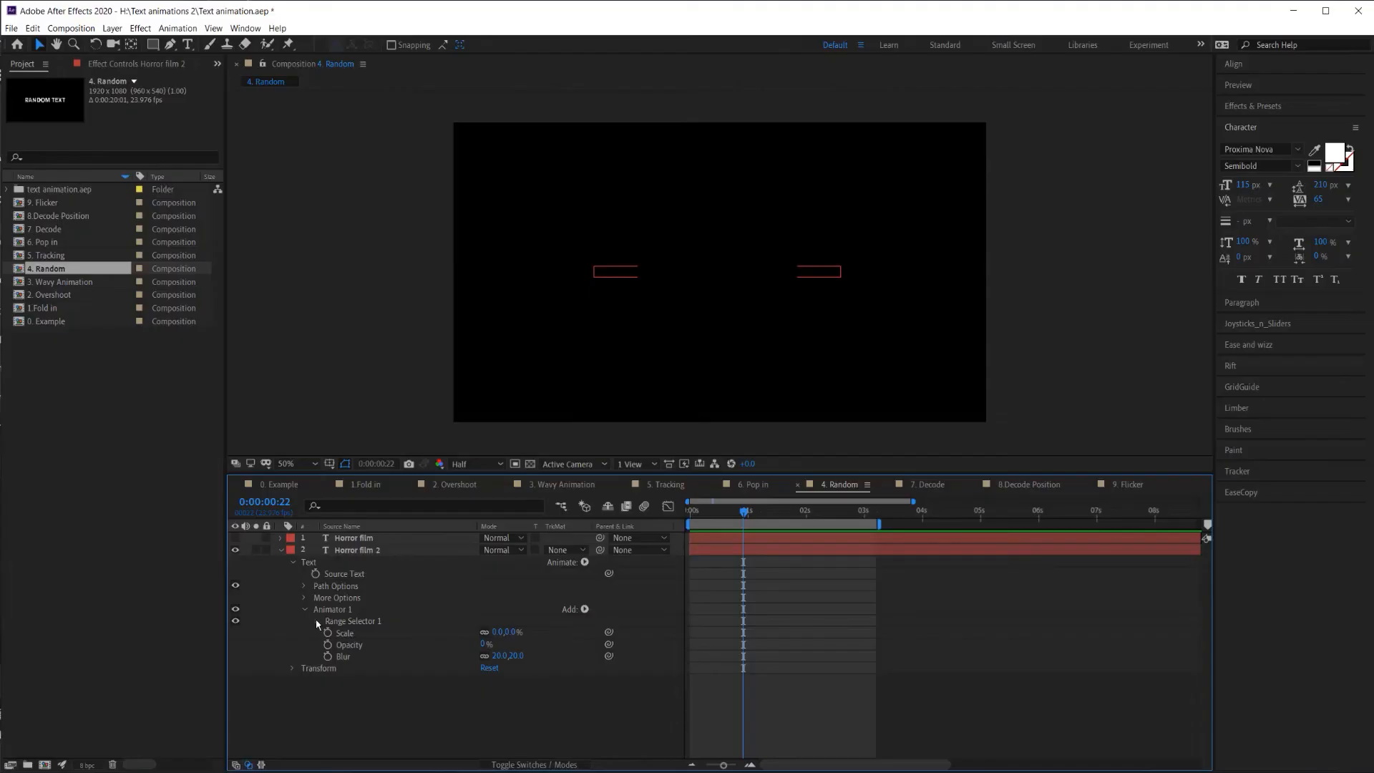
- In Range Selector 1's advanced settings, set Shape to Ramp Up, Ease Low to 80% and Ease High to 30%
click(327, 619)
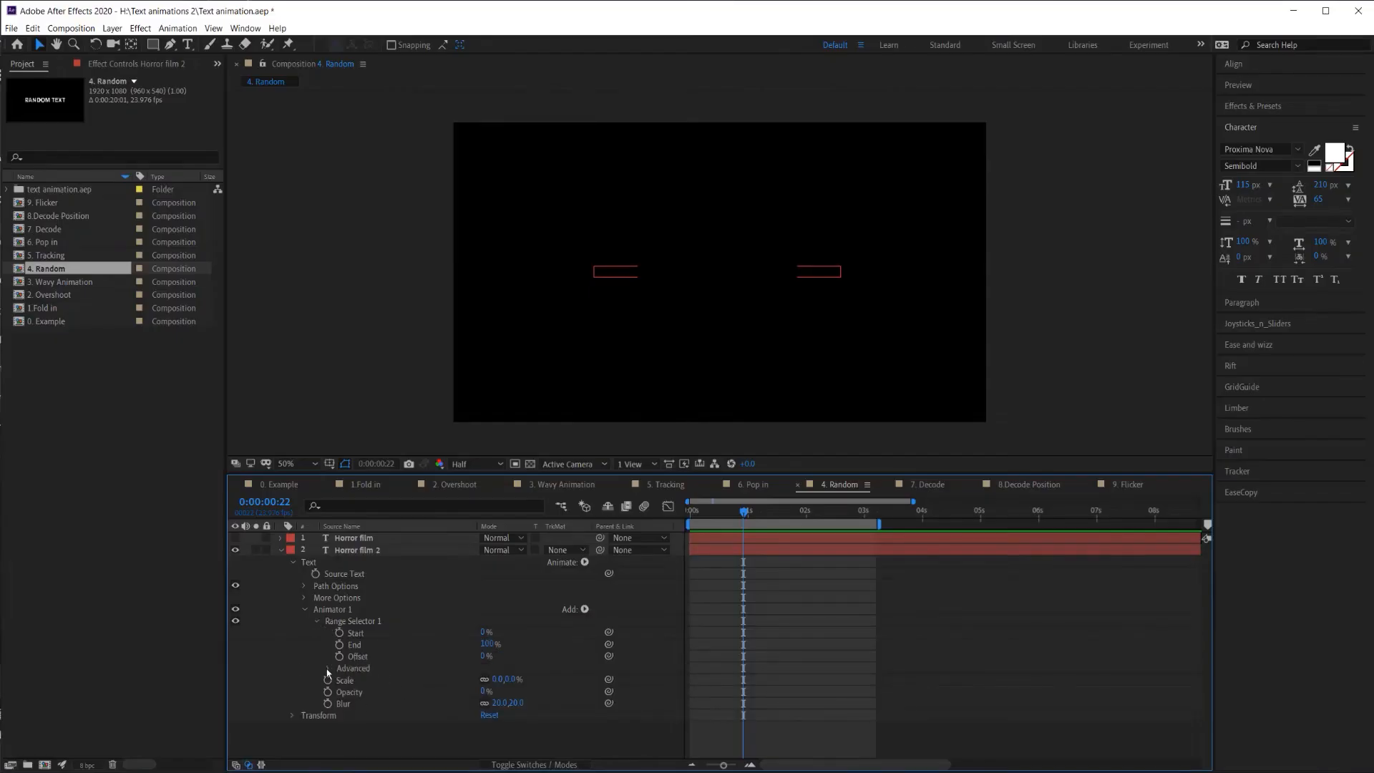
click(327, 668)
click(365, 706)
click(494, 706)
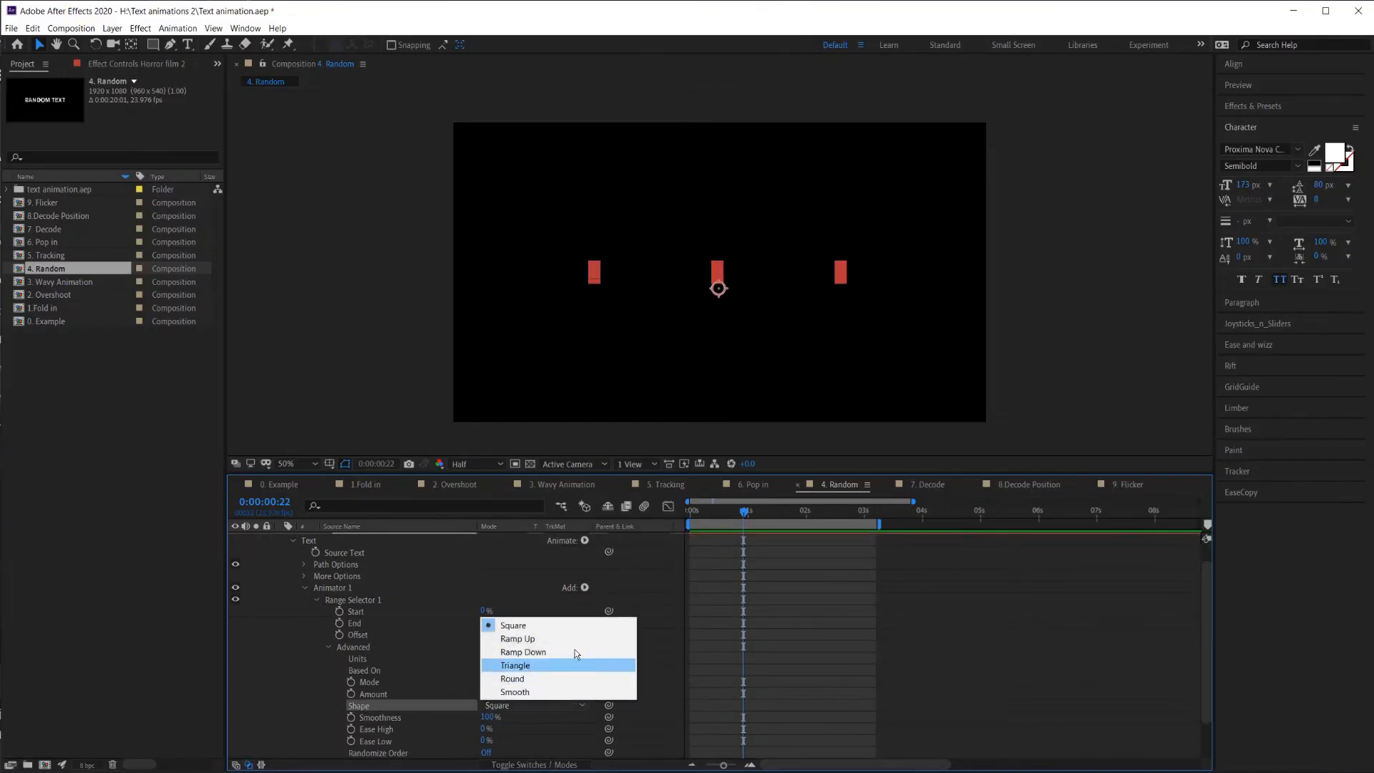
click(544, 638)
click(486, 729)
text(80)
click(487, 716)
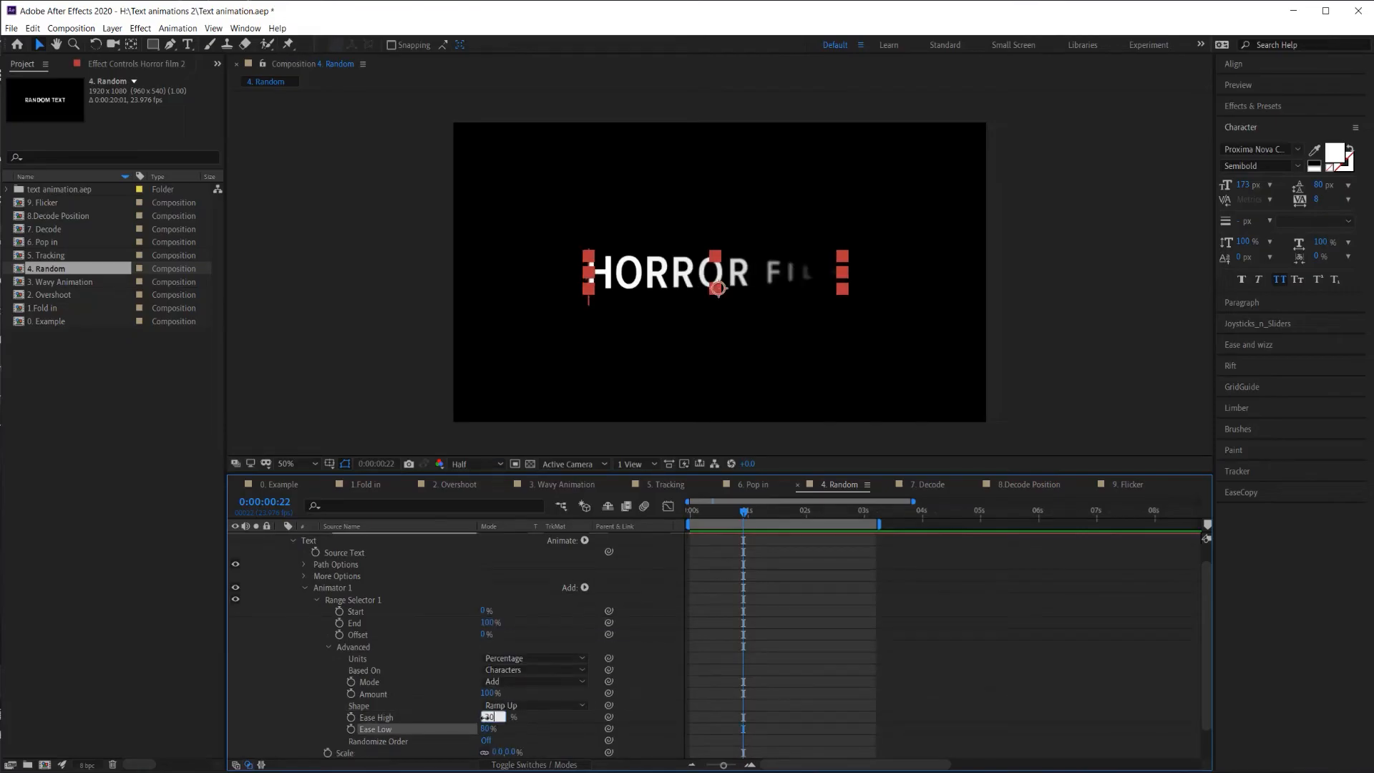
text(30)
- Keyframe Range Selector 1's Offset from -100% at the first frame to 100% at 1:01, and preview the reveal
click(362, 634)
click(339, 635)
drag(744, 635, 690, 635)
drag(746, 512, 751, 512)
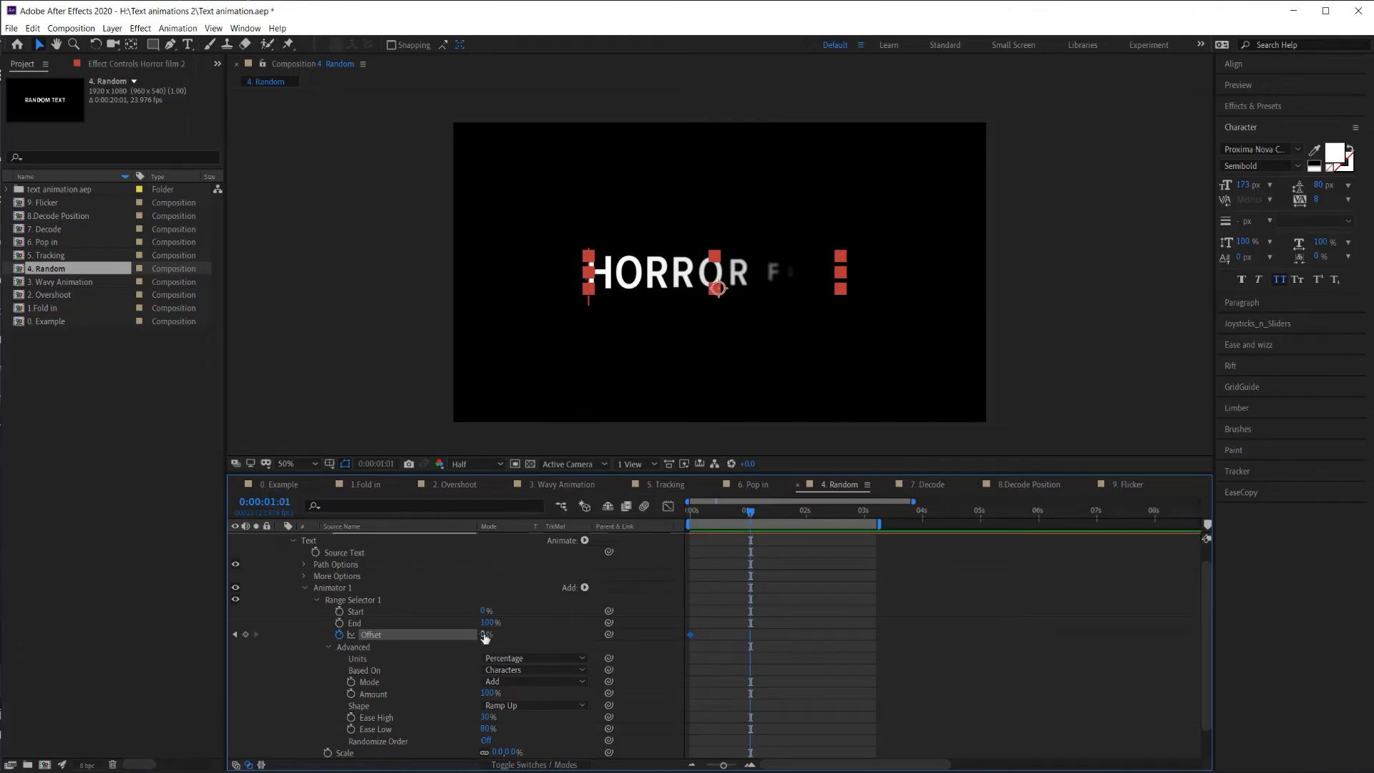
drag(485, 634, 804, 625)
click(804, 626)
drag(750, 512, 658, 533)
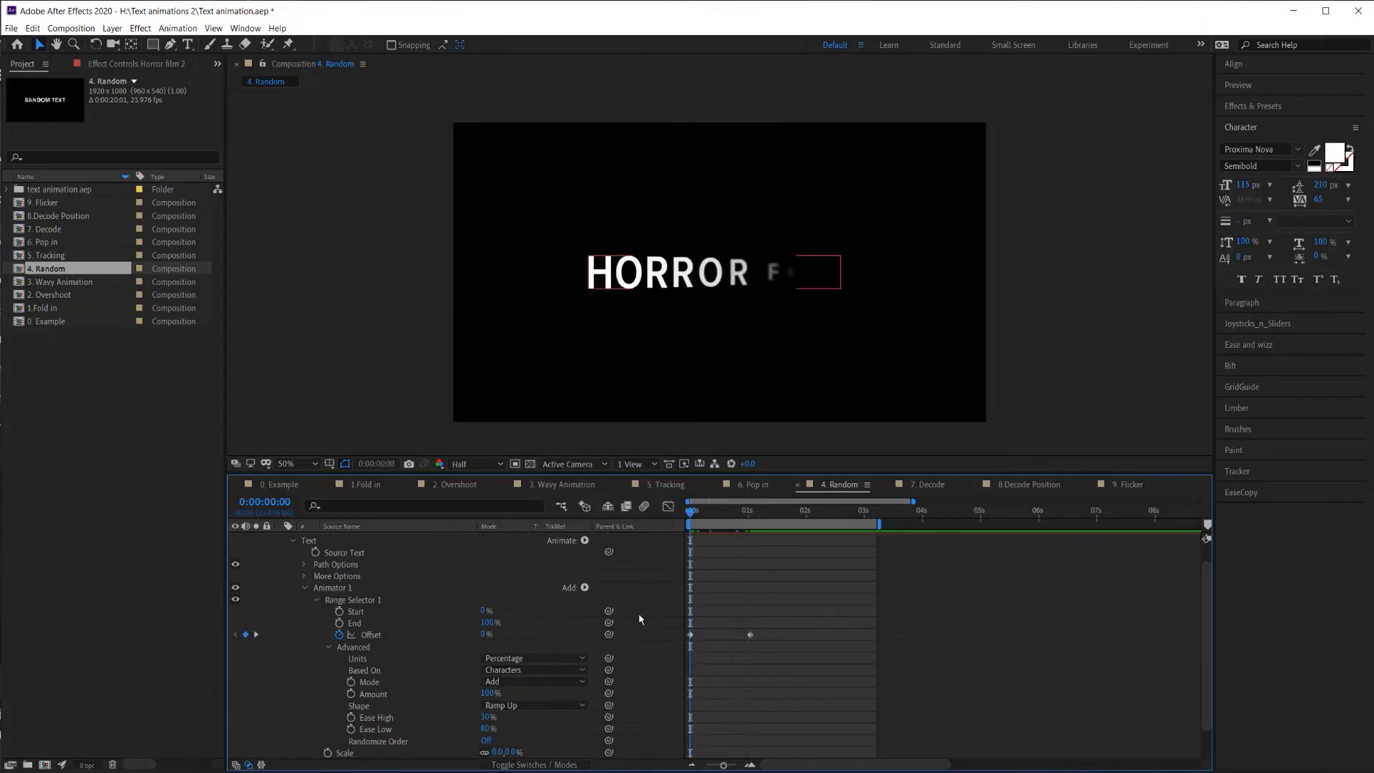
key(space)
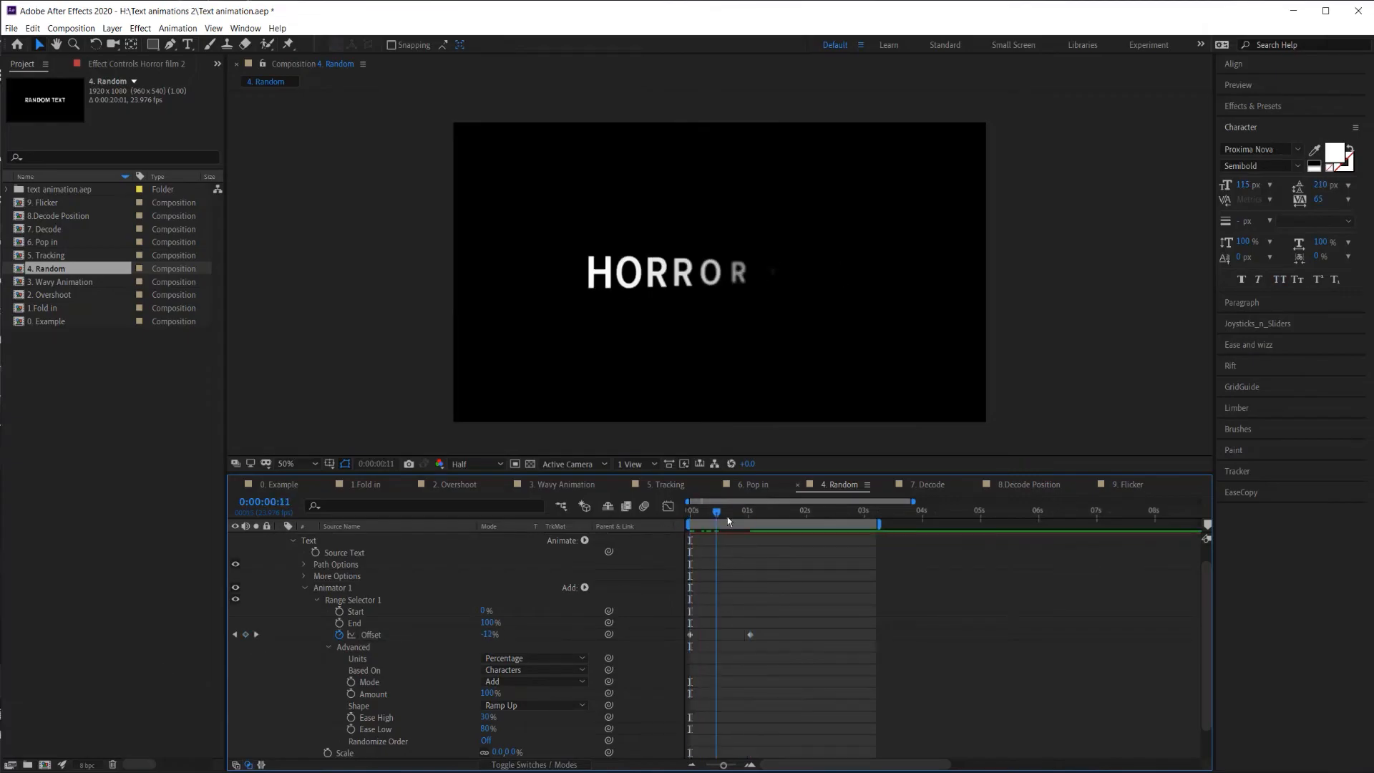
drag(750, 518, 750, 519)
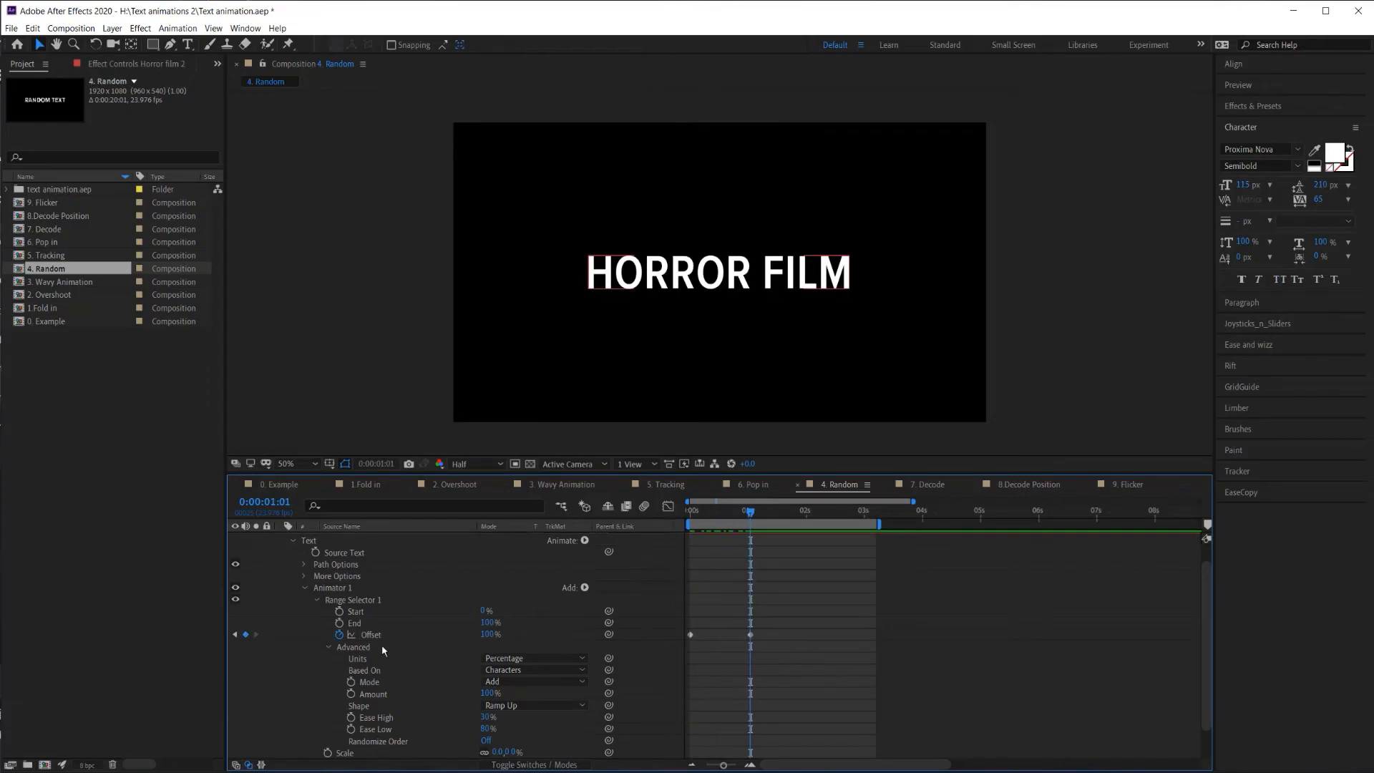
- Turn on Randomize Order for Range Selector 1 and preview the animation
click(486, 741)
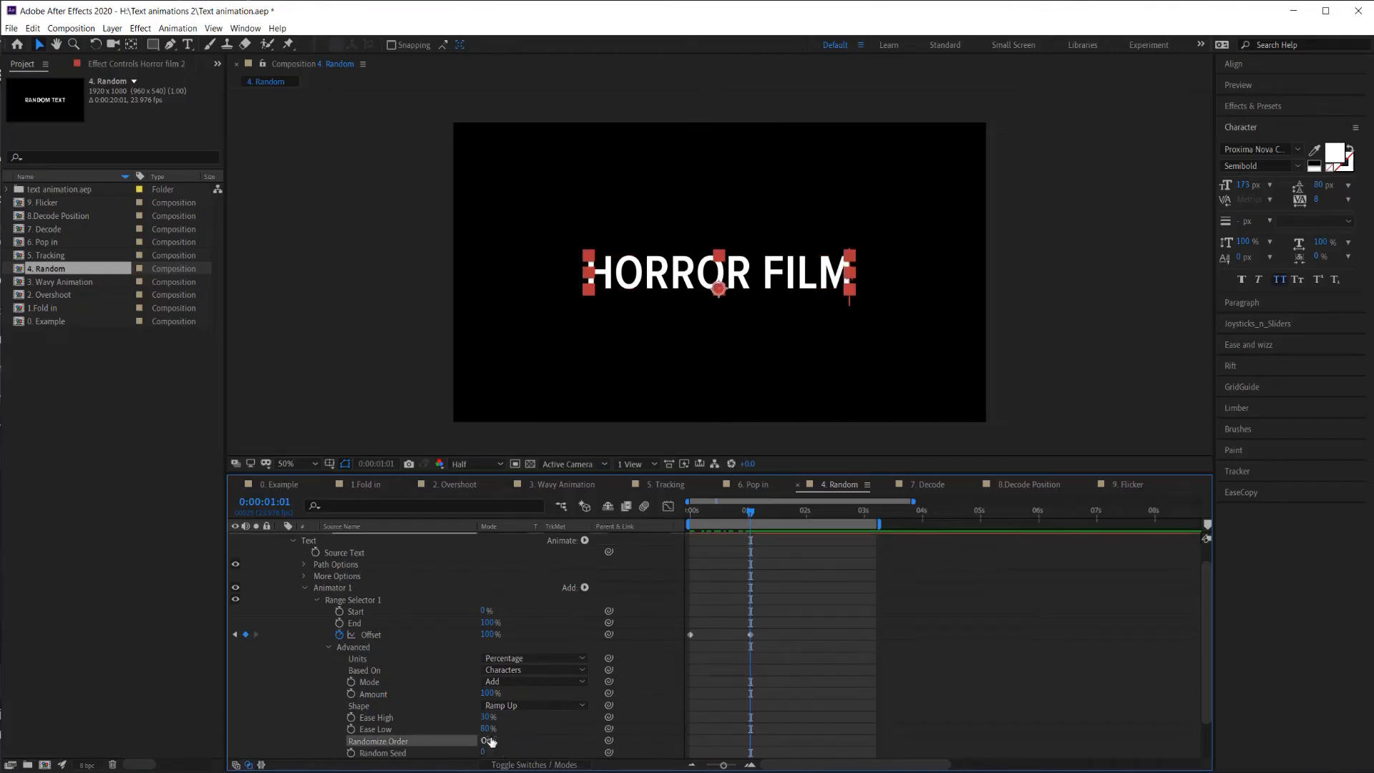
click(766, 654)
key(space)
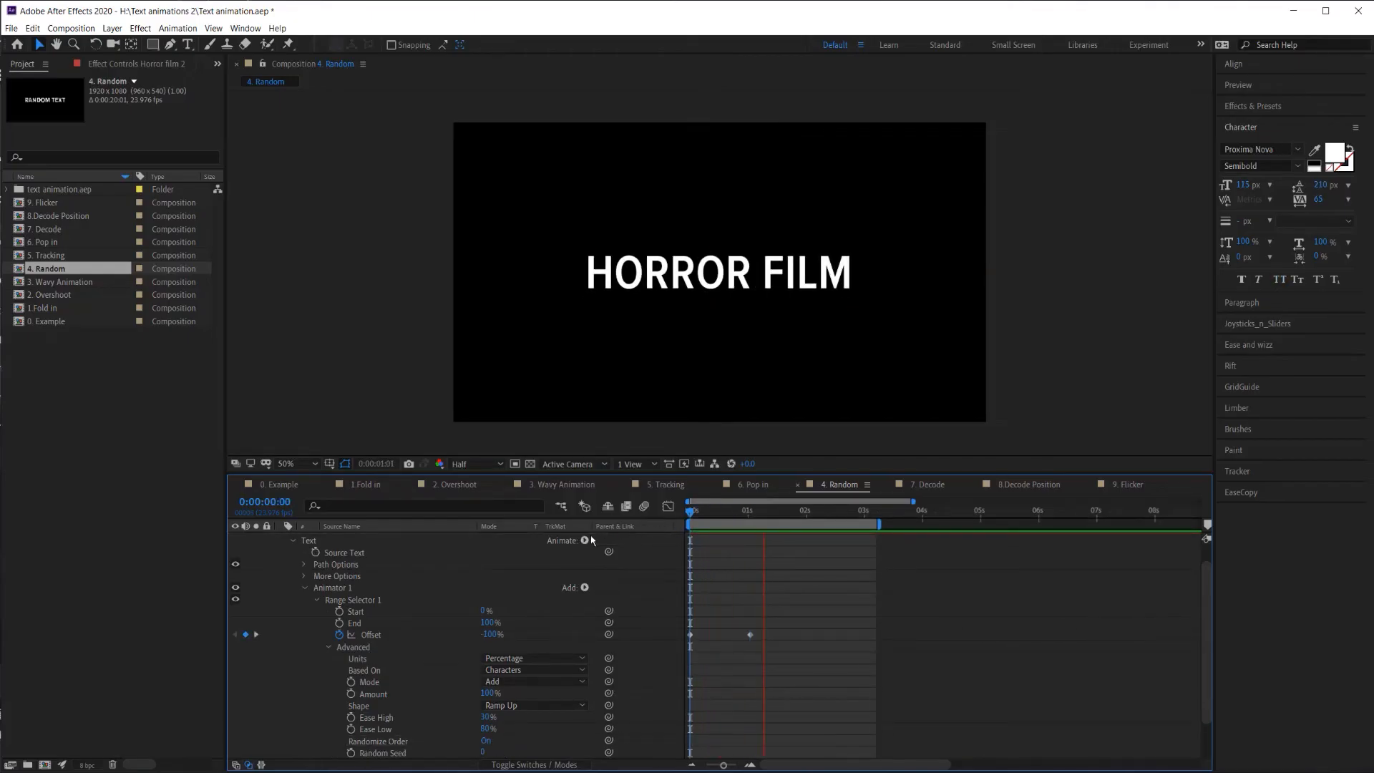
key(space)
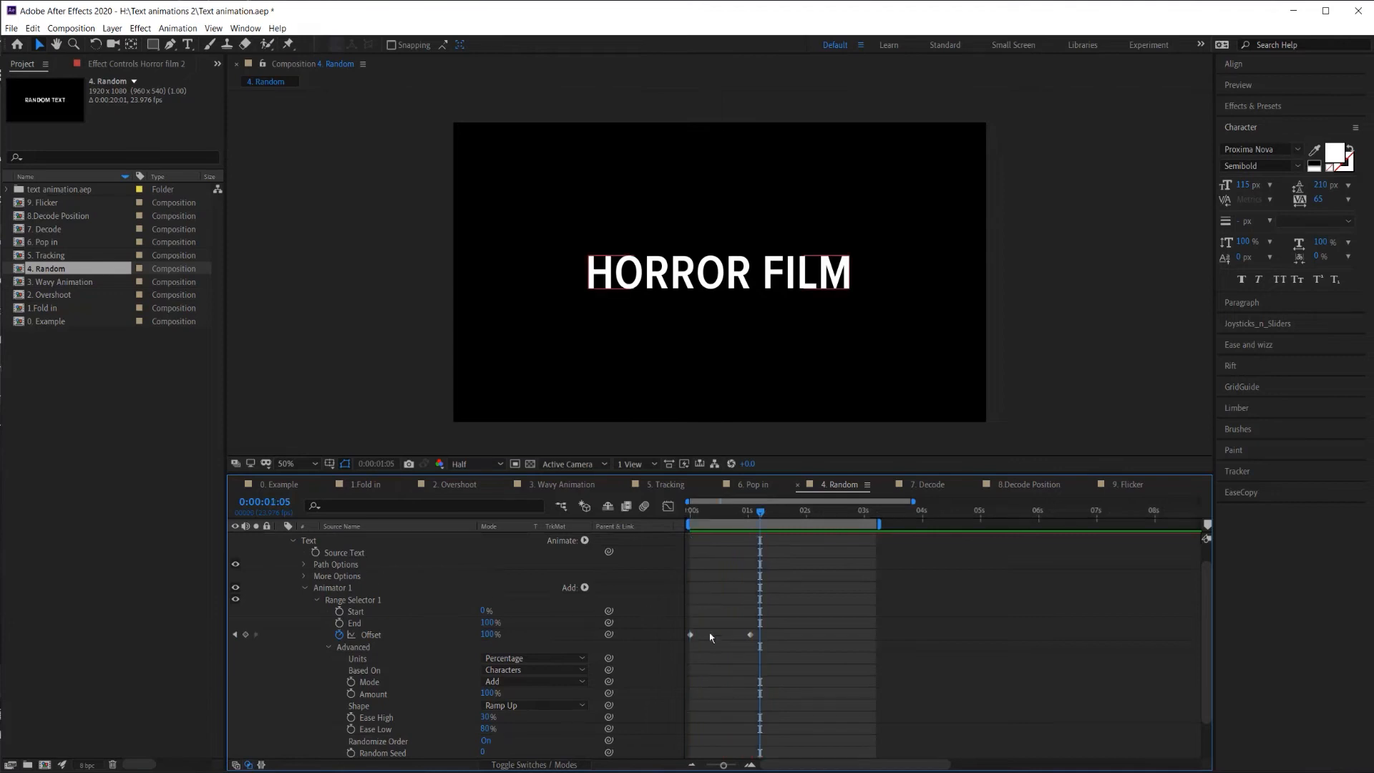
- Slow the reveal by moving the last Offset keyframe to about 1:20, and preview it
drag(733, 512, 726, 512)
drag(750, 635, 795, 634)
key(space)
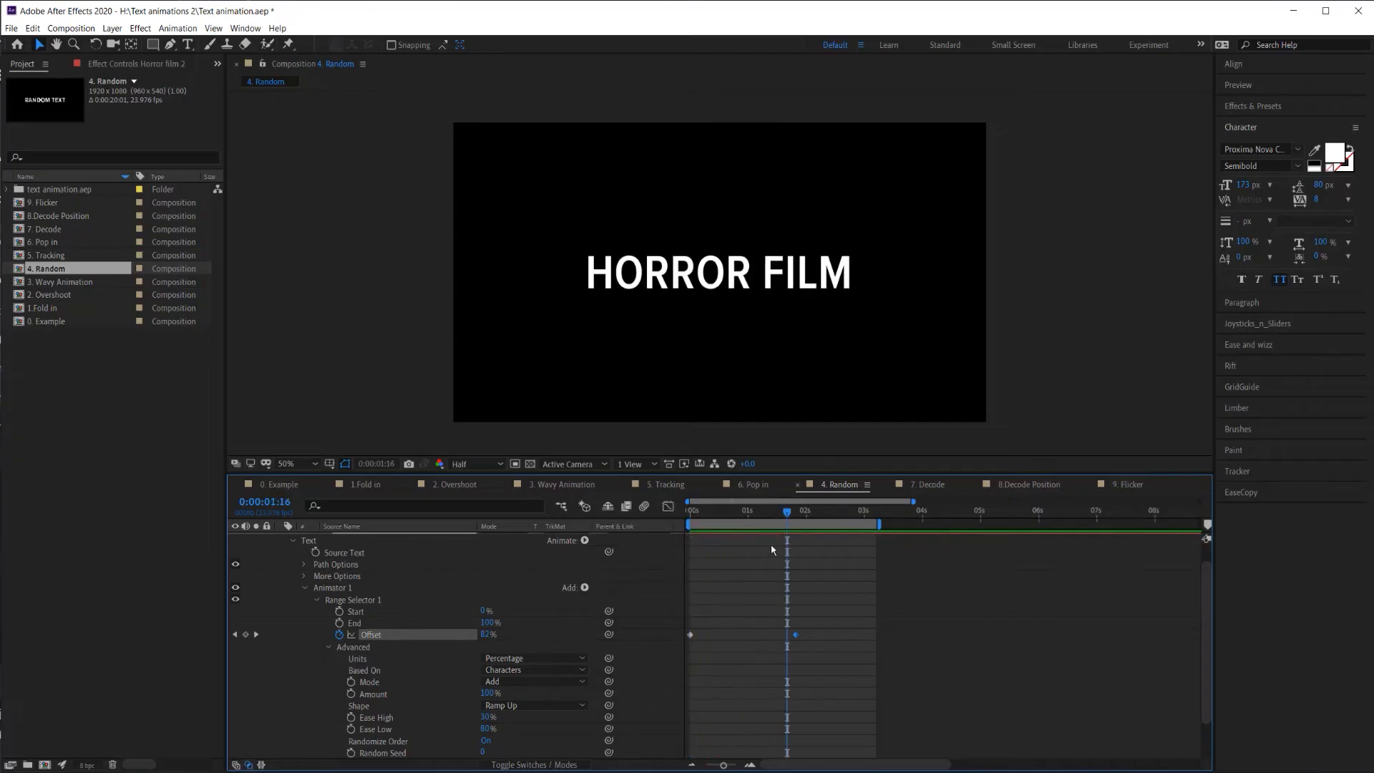
- Increase Animator 1's Blur to 41 and preview the reveal from the first frame
click(744, 513)
scroll(458, 644, down, 1)
scroll(540, 737, down, 1)
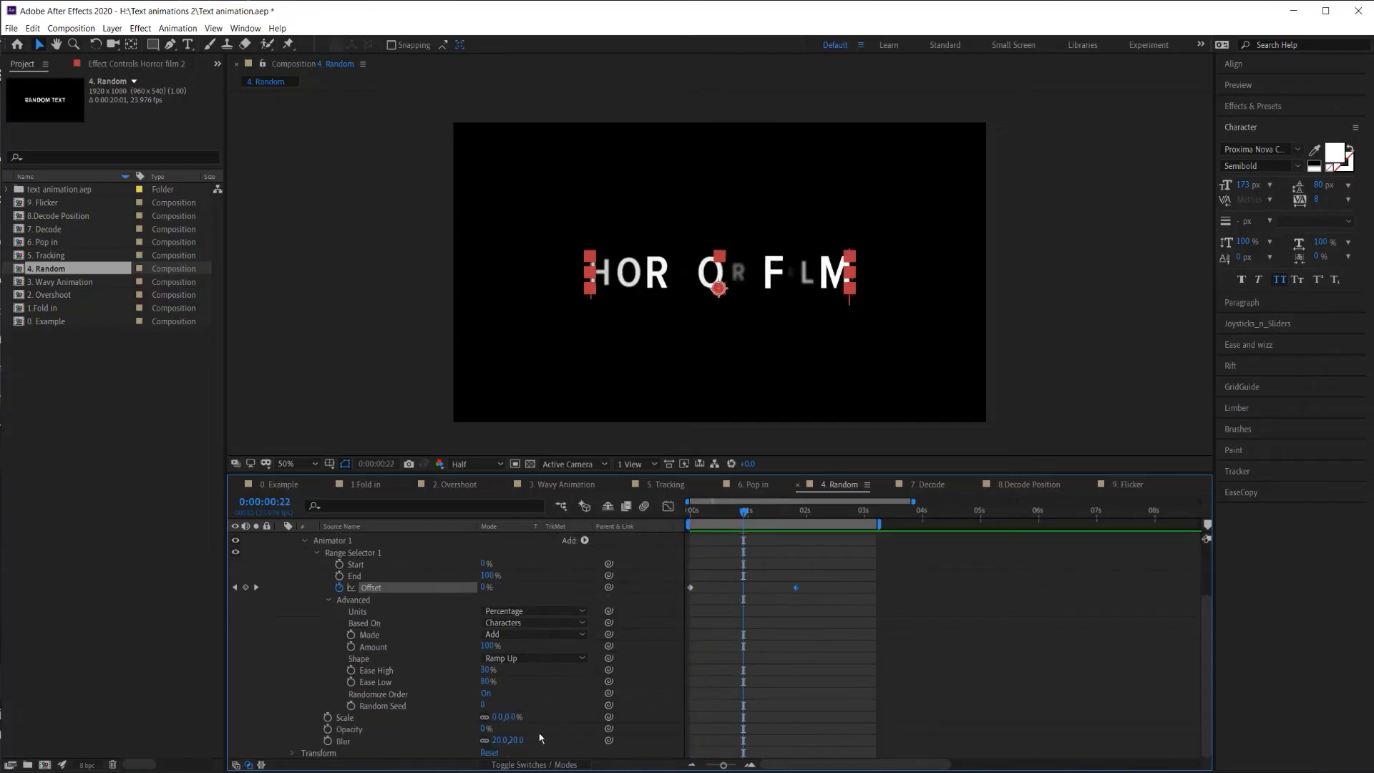
drag(503, 741, 518, 742)
click(854, 653)
key(space)
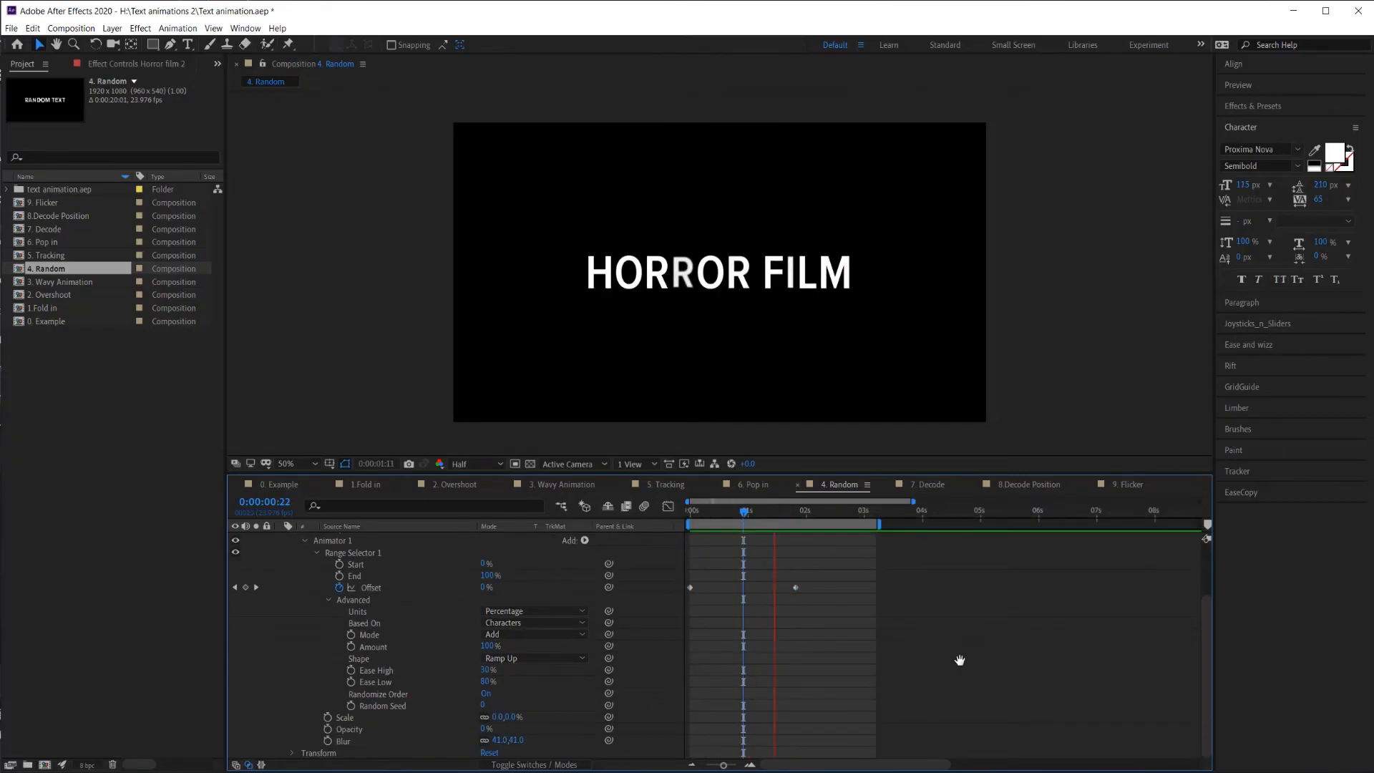
click(689, 512)
key(space)
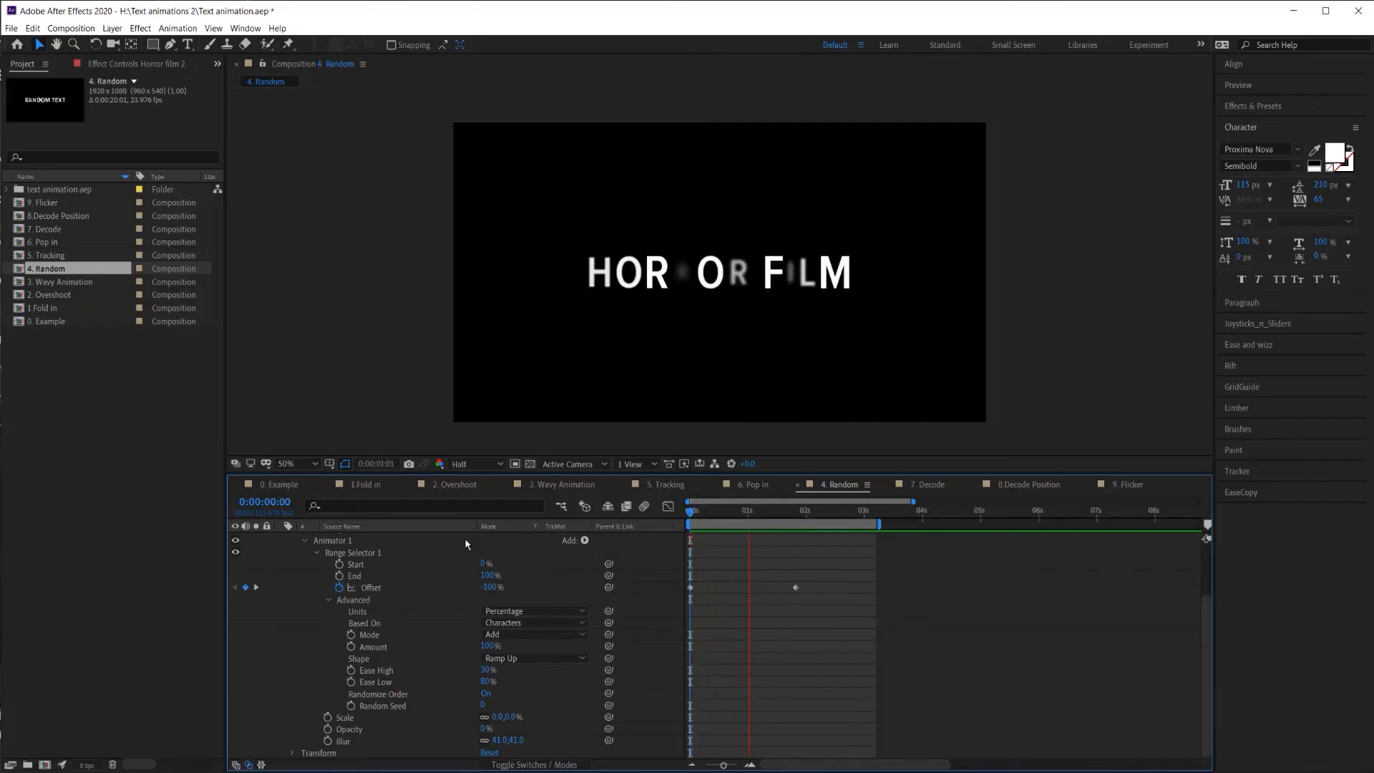
key(space)
- Try a Random Seed of 6 for Range Selector 1 and preview the letter order from the first frame
drag(790, 511, 796, 512)
drag(484, 709, 507, 712)
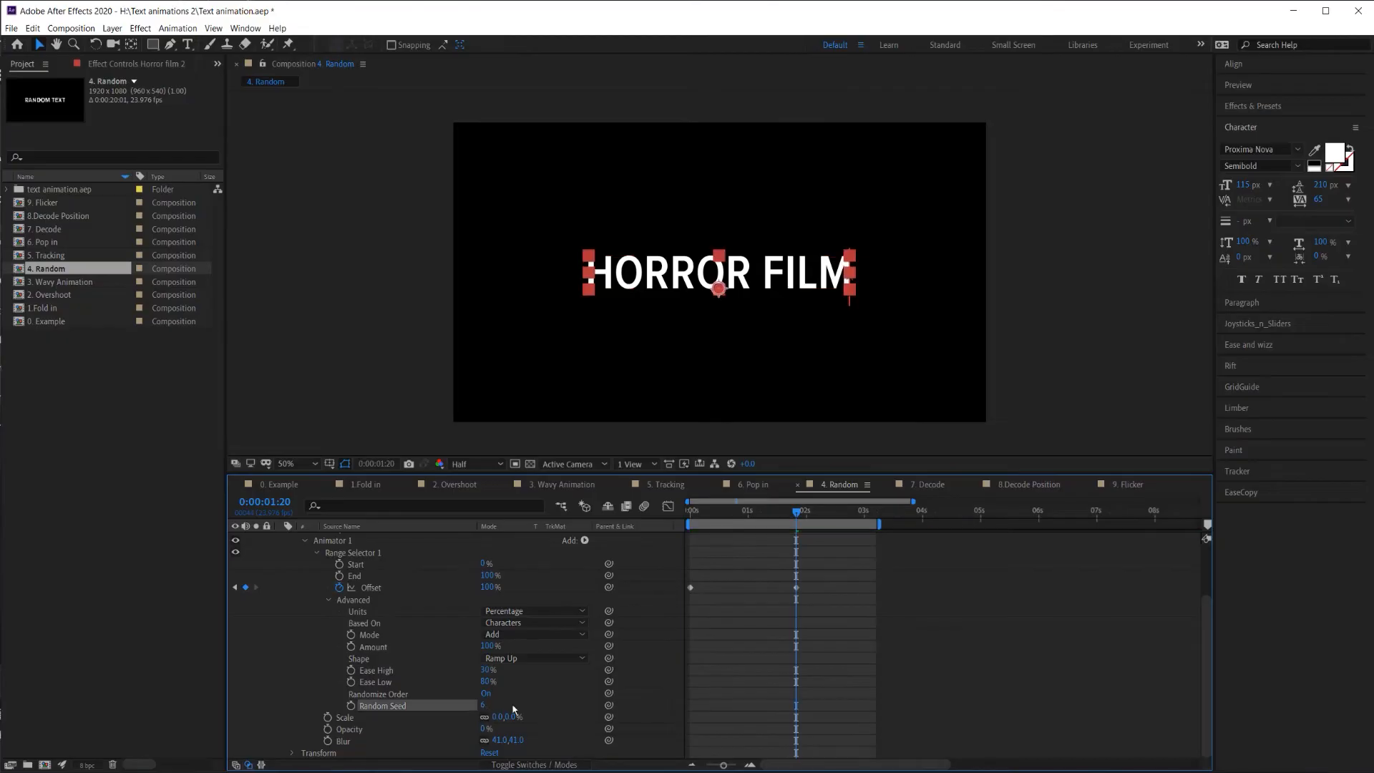
key(Home)
key(space)
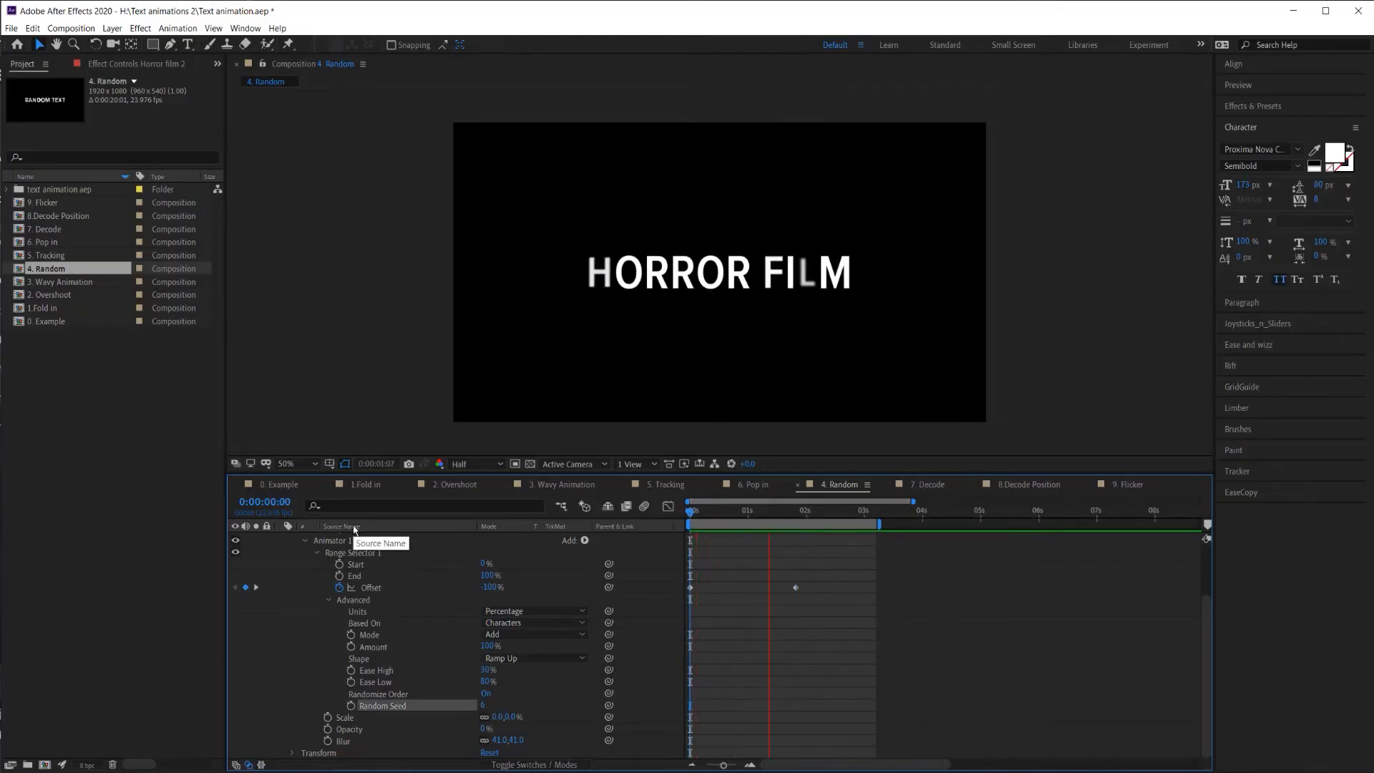
key(space)
- Set Range Selector 1's Random Seed to 2 and preview the random reveal
drag(482, 706, 478, 706)
key(space)
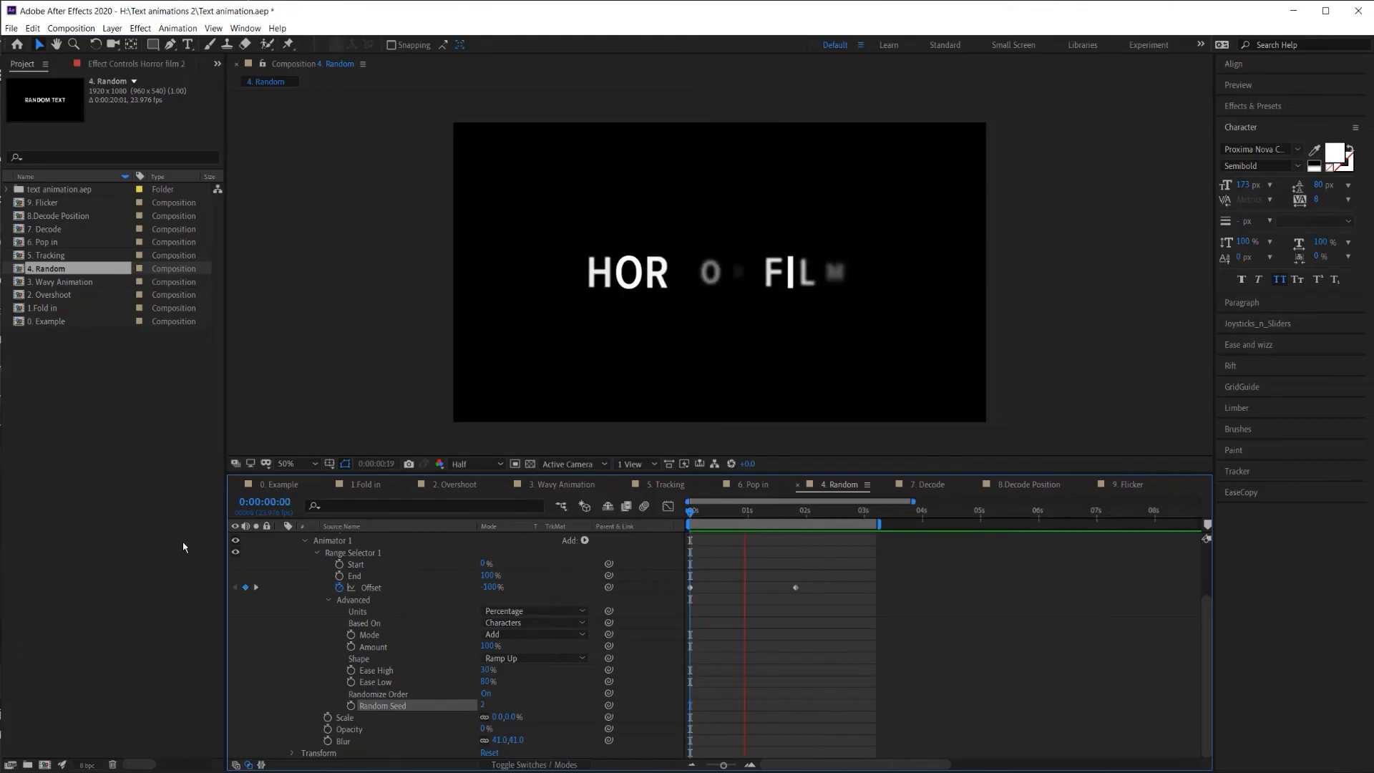
key(space)
key(space)
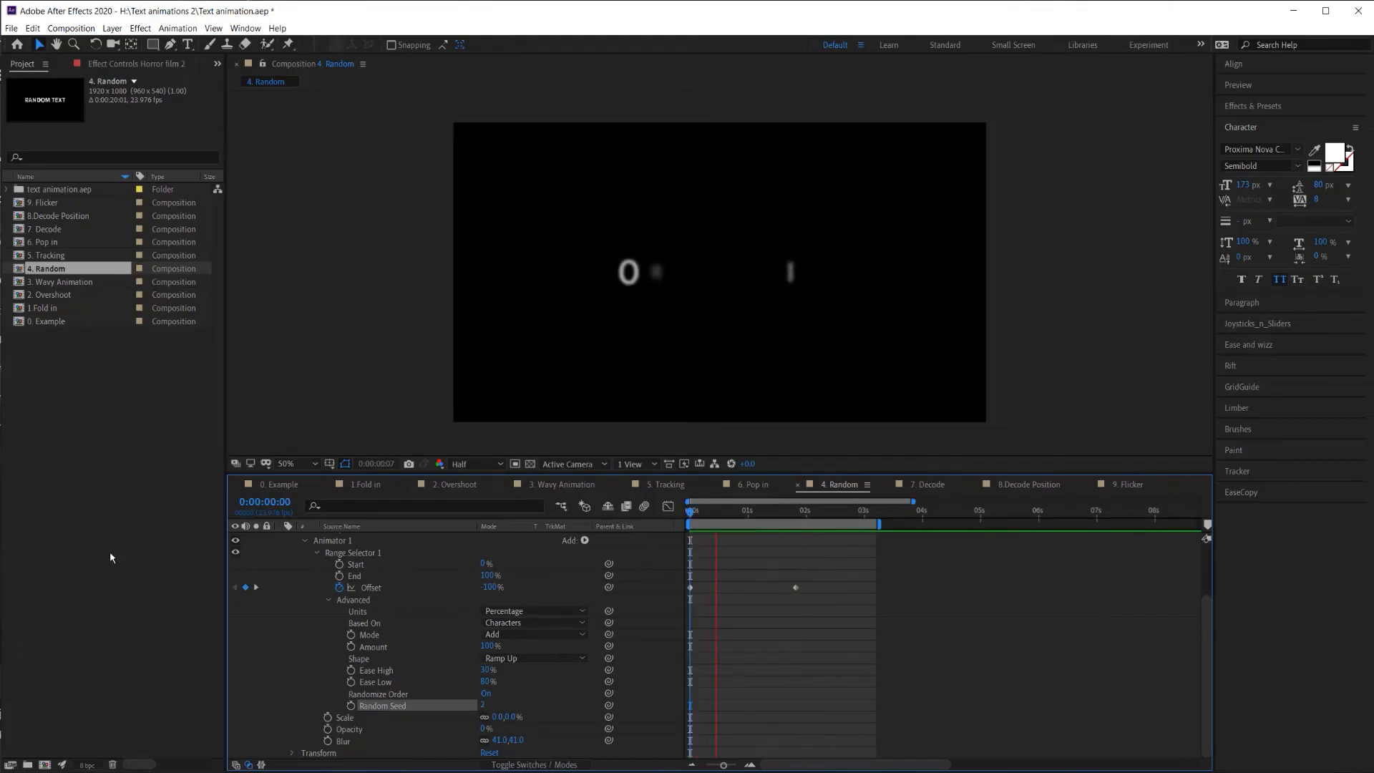
key(space)
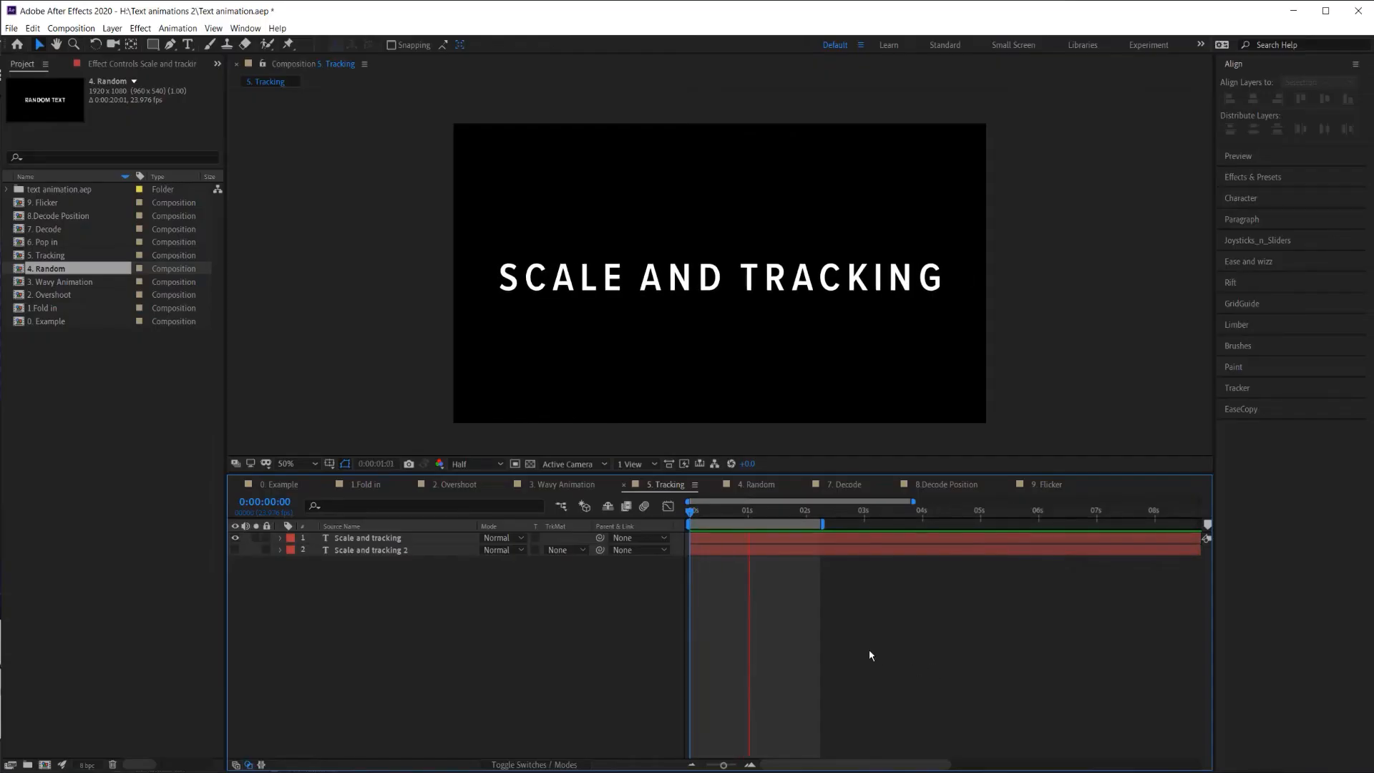
- In the 5. Tracking composition, stop playback, hide Scale and tracking, show Scale and tracking 2, and expand the latter's properties
key(space)
click(236, 550)
click(280, 550)
click(236, 538)
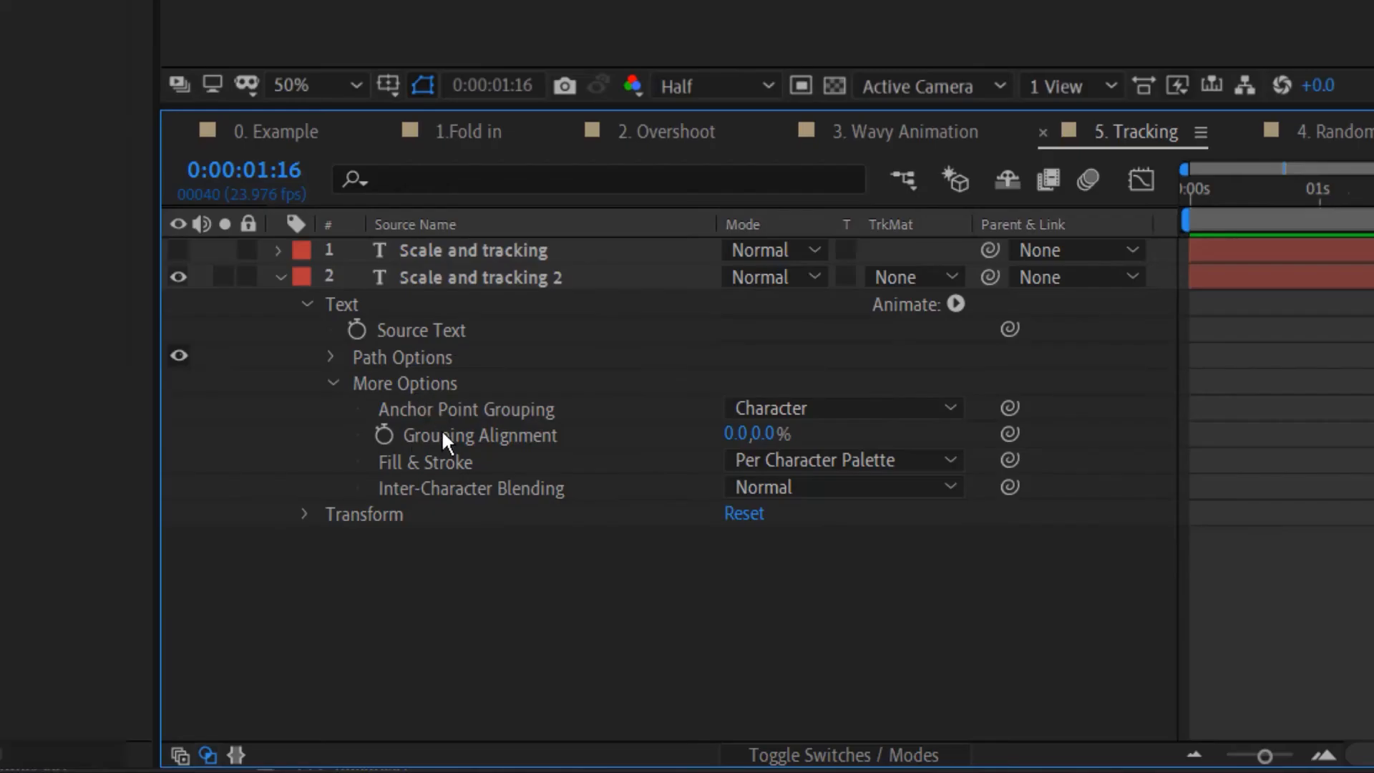
- Set the Grouping Alignment of Scale and tracking 2 to 0, -38% and collapse More Options
click(544, 433)
drag(762, 443, 691, 442)
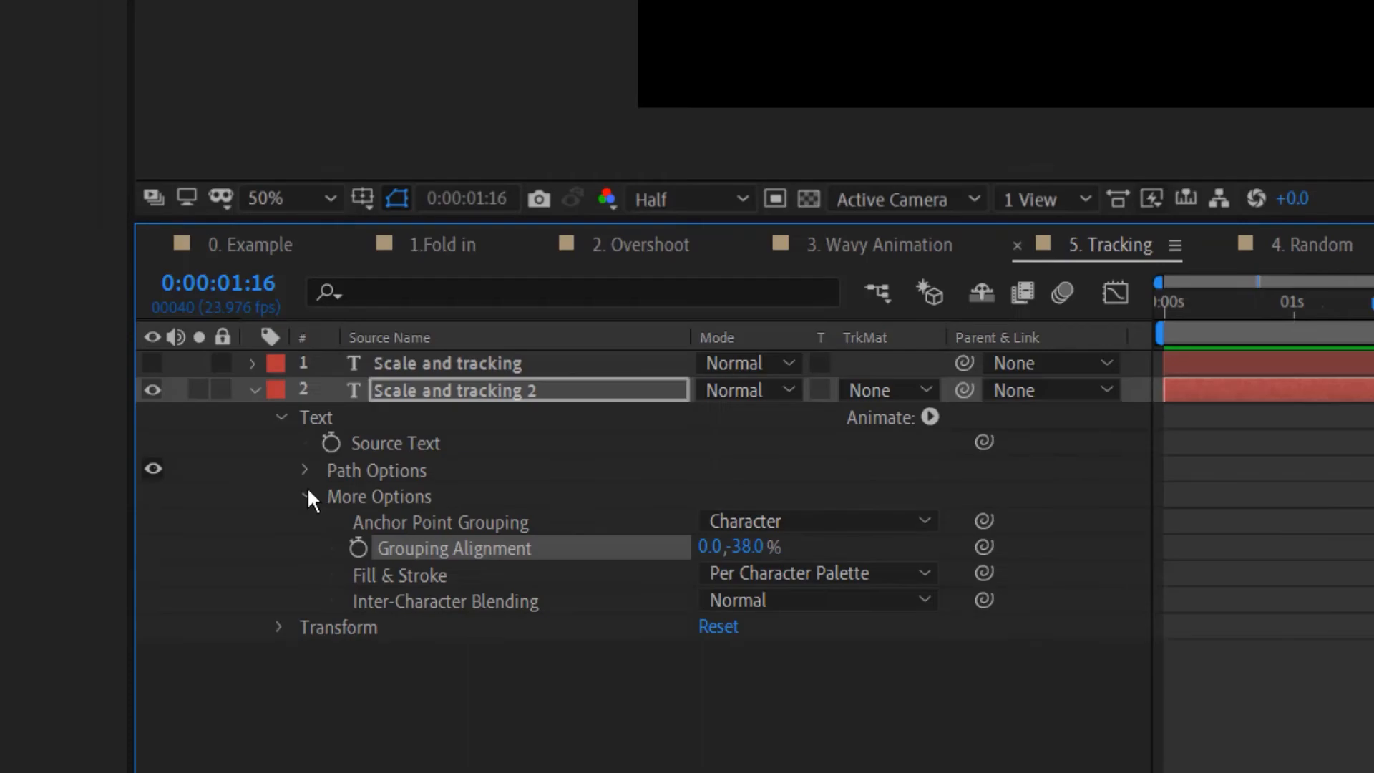
click(307, 494)
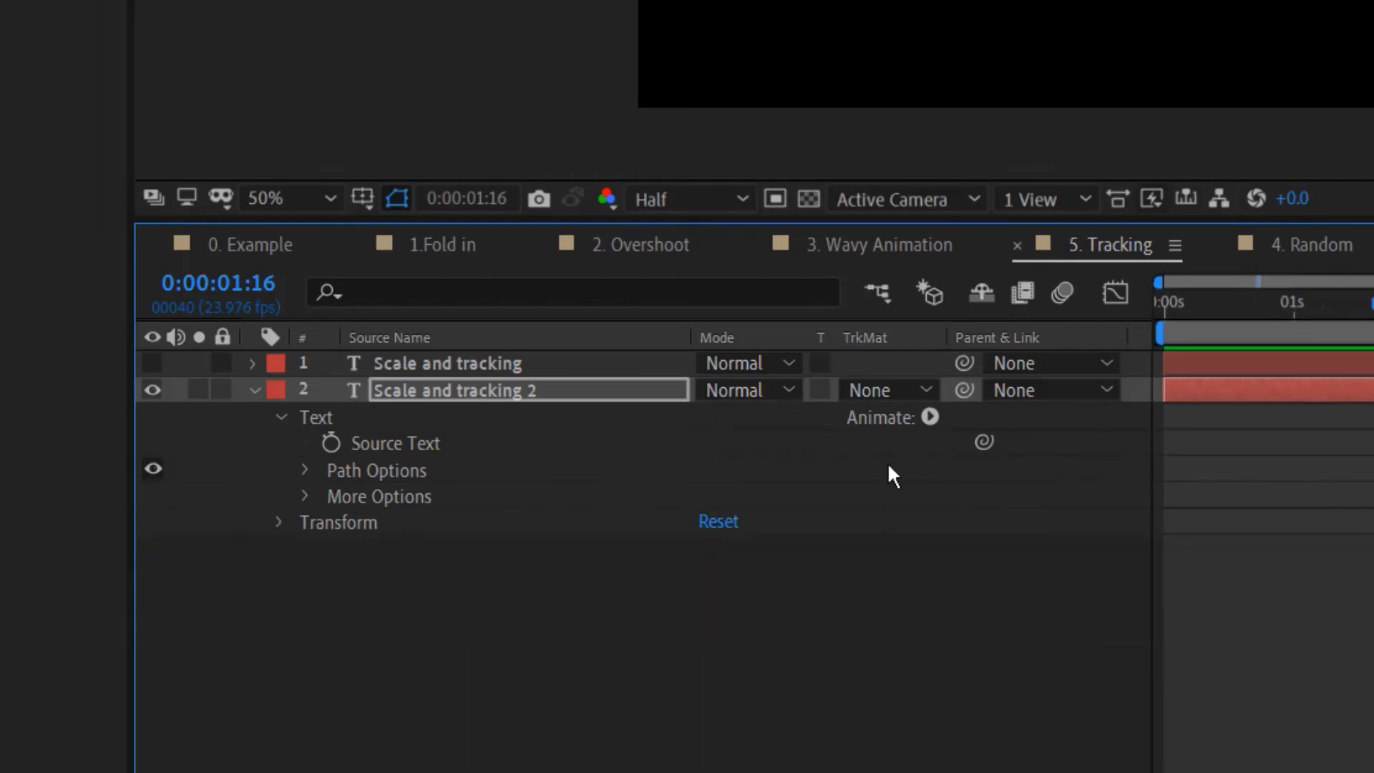
- Add a Tracking animator to Scale and tracking 2 and set its Tracking Amount to 24
click(929, 418)
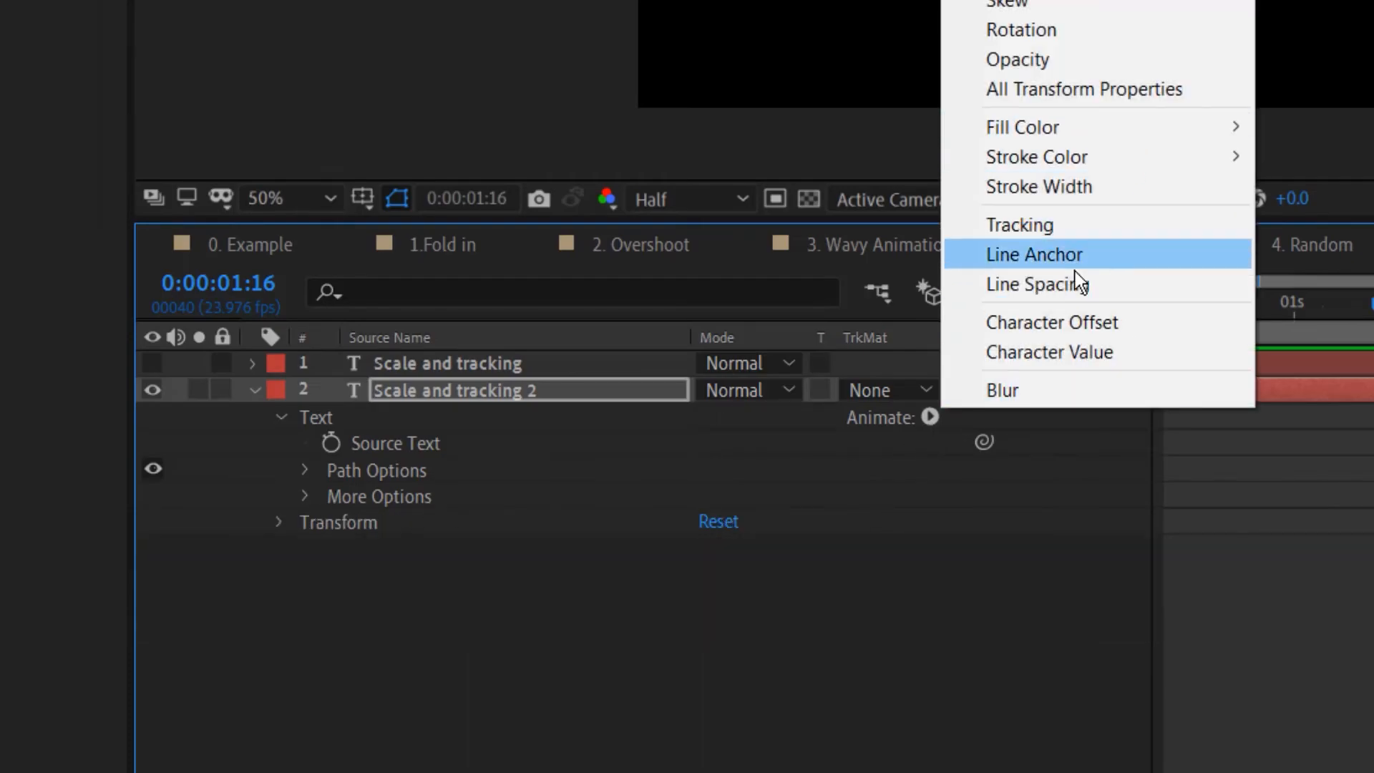
click(1052, 227)
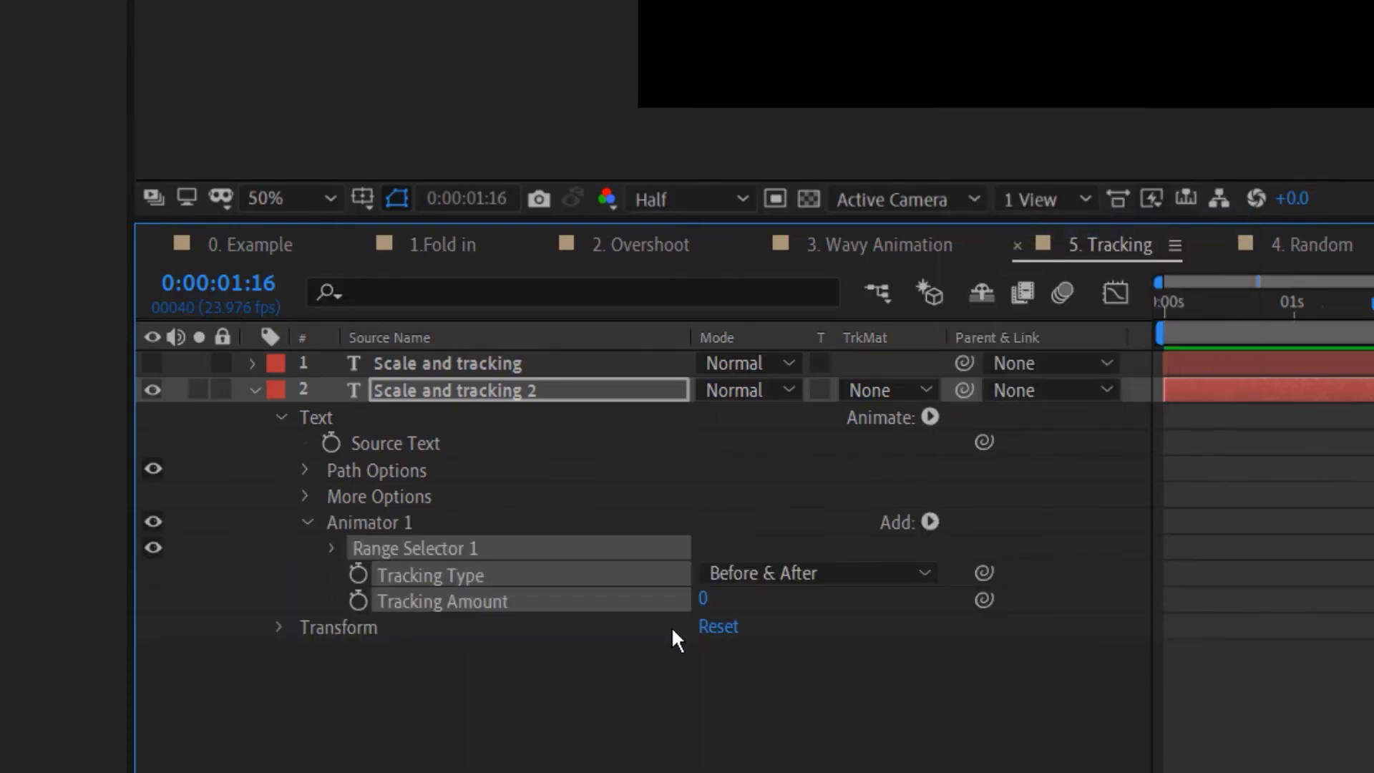
click(553, 676)
drag(702, 601, 737, 601)
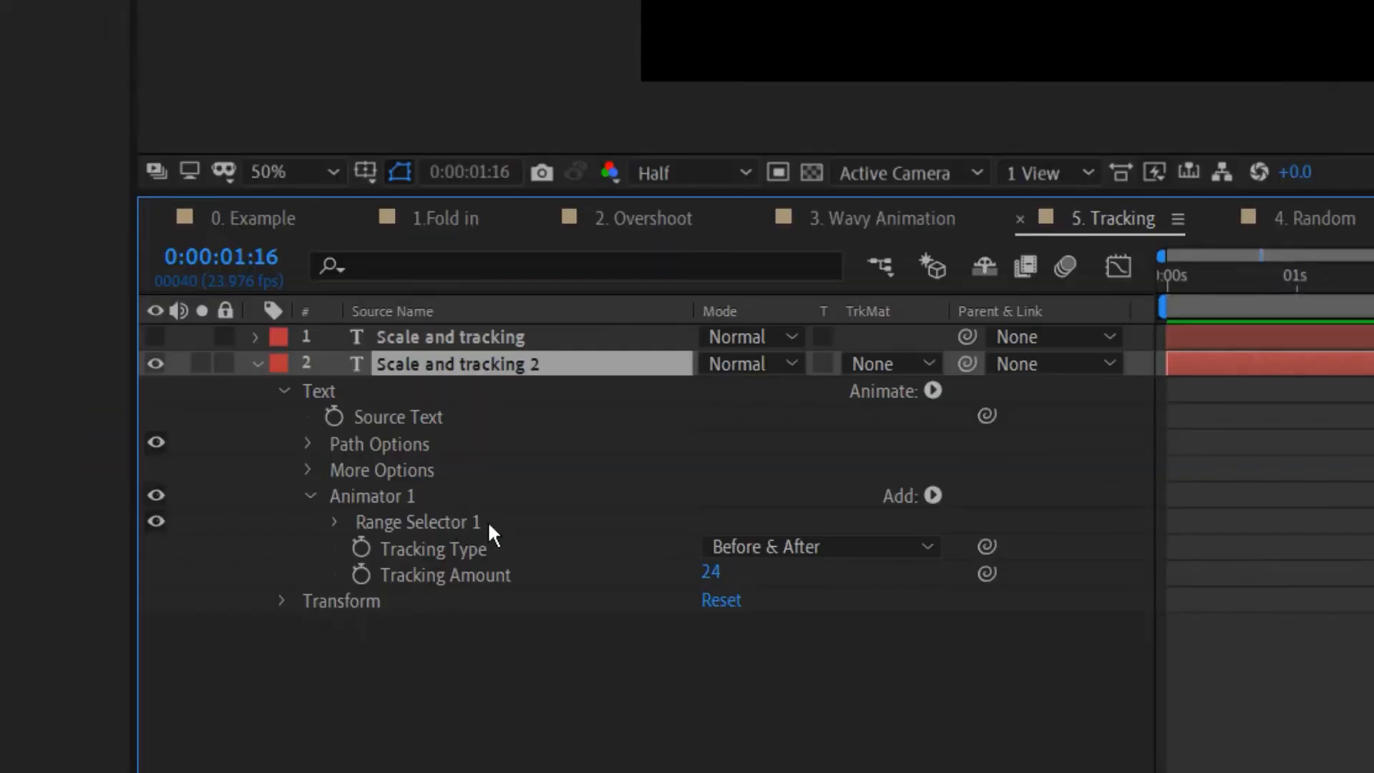
- Add the Scale property to Animator 1 of Scale and tracking 2 and set it to 0%
click(375, 495)
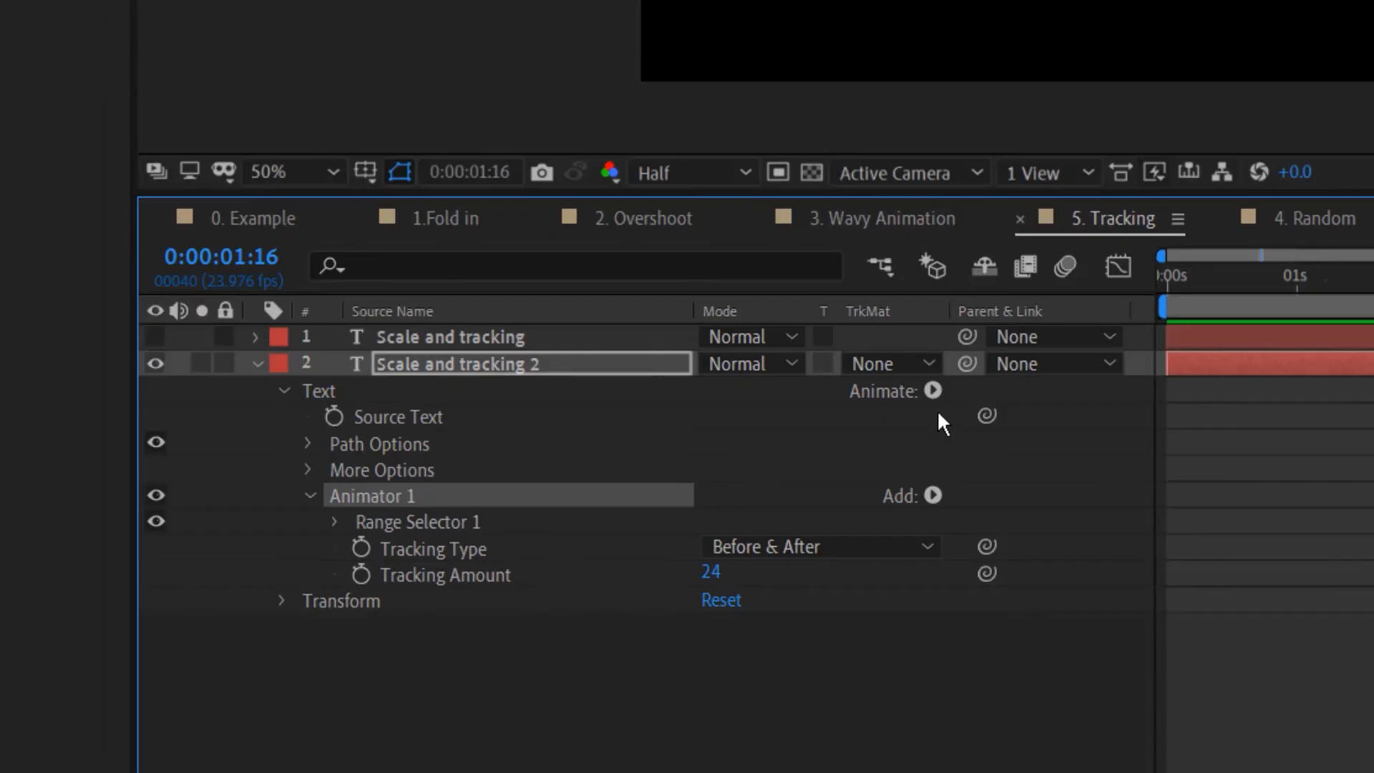
click(933, 390)
click(1089, 153)
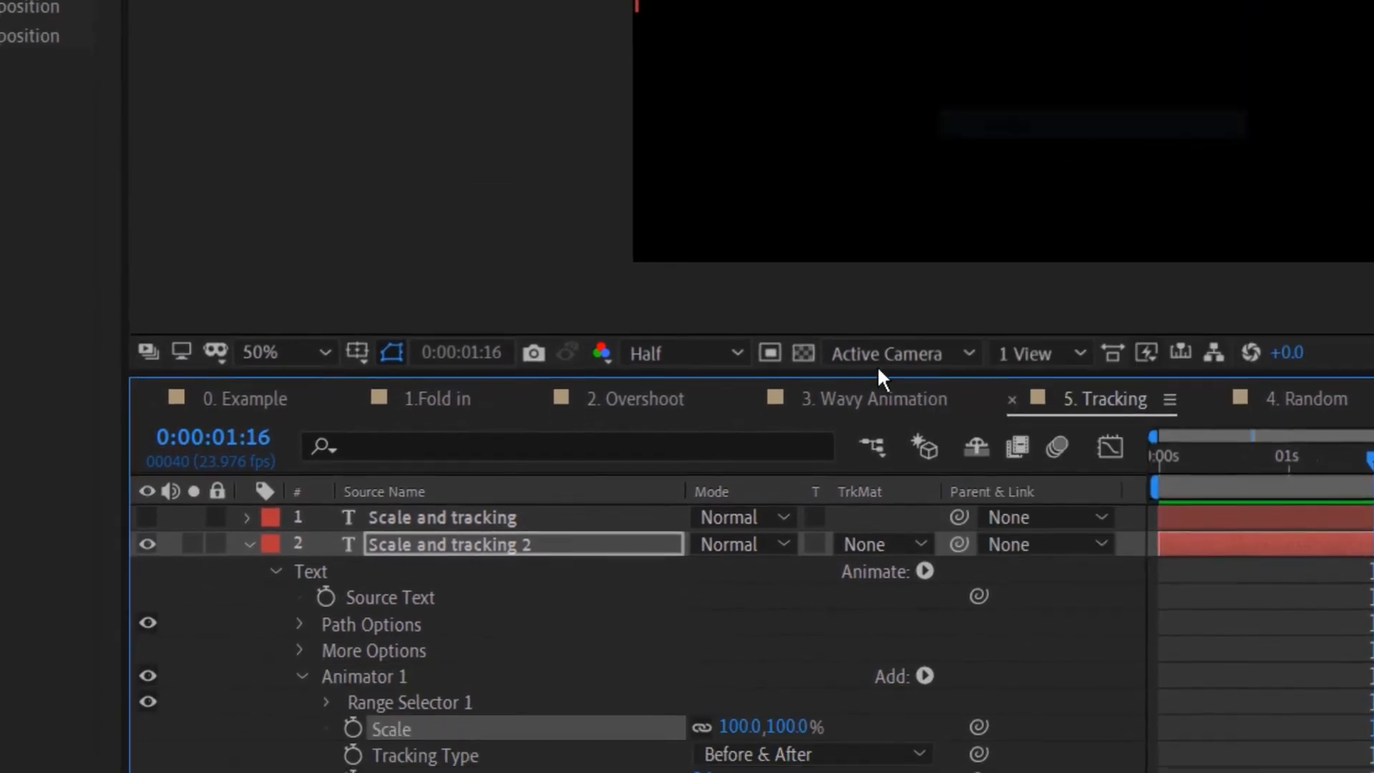
click(743, 725)
text(0)
key(Return)
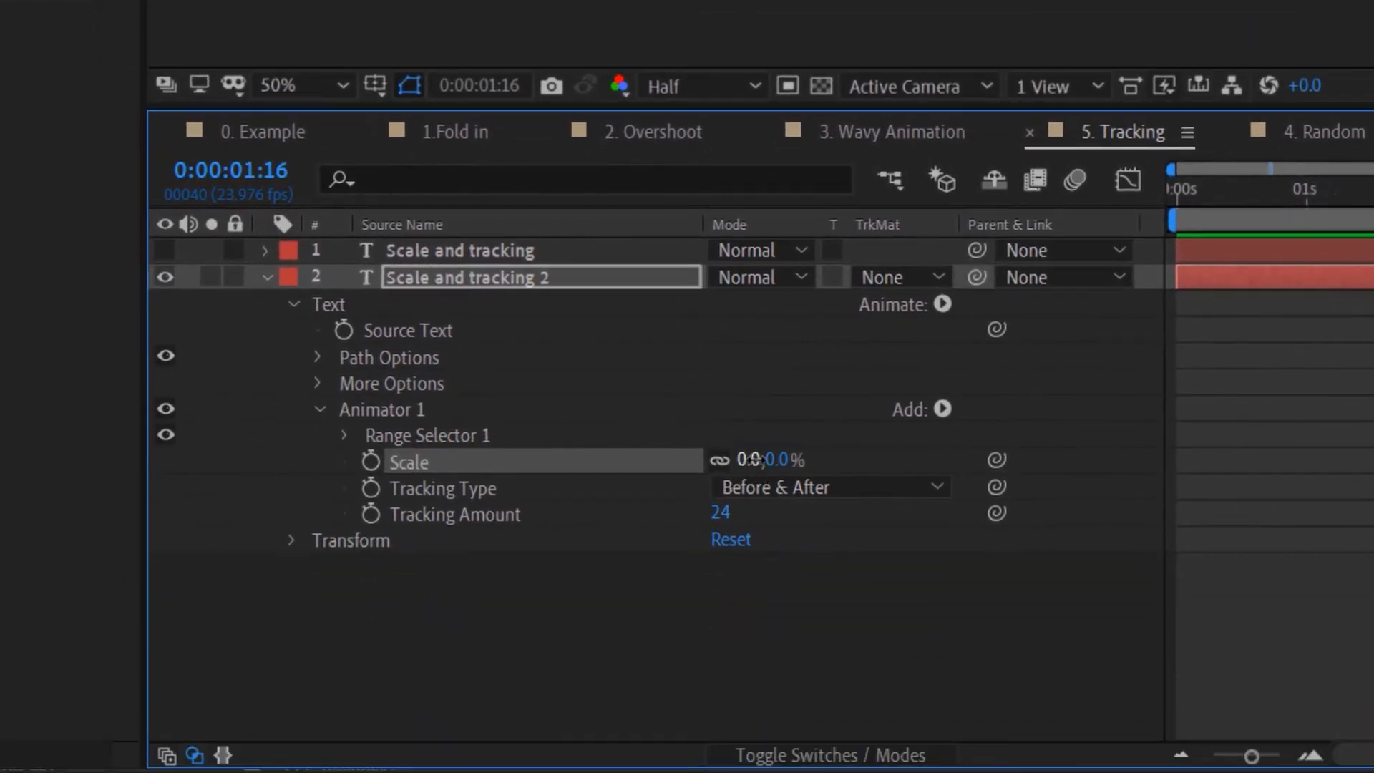
- In Range Selector 1's Advanced settings, set Based On to Lines
click(344, 436)
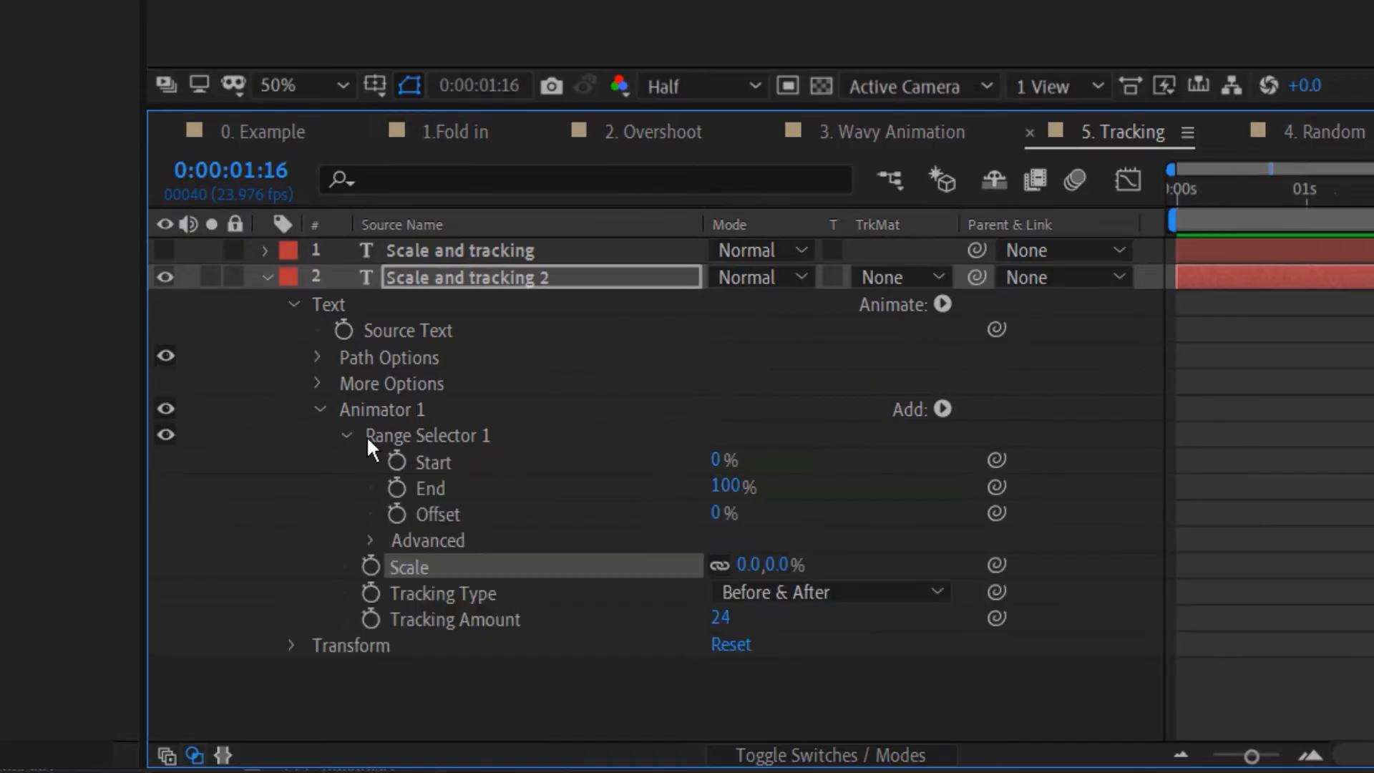
click(371, 540)
scroll(368, 551, down, 1)
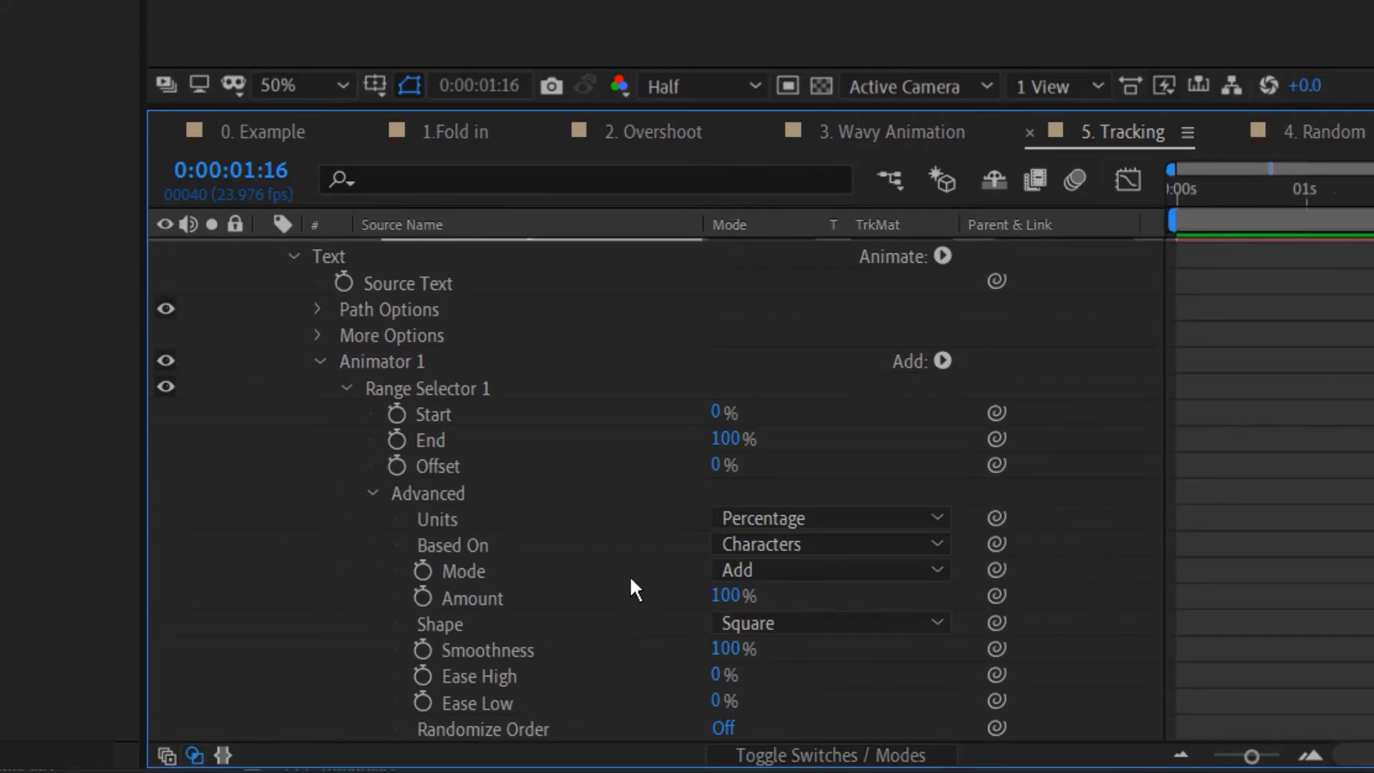
click(737, 548)
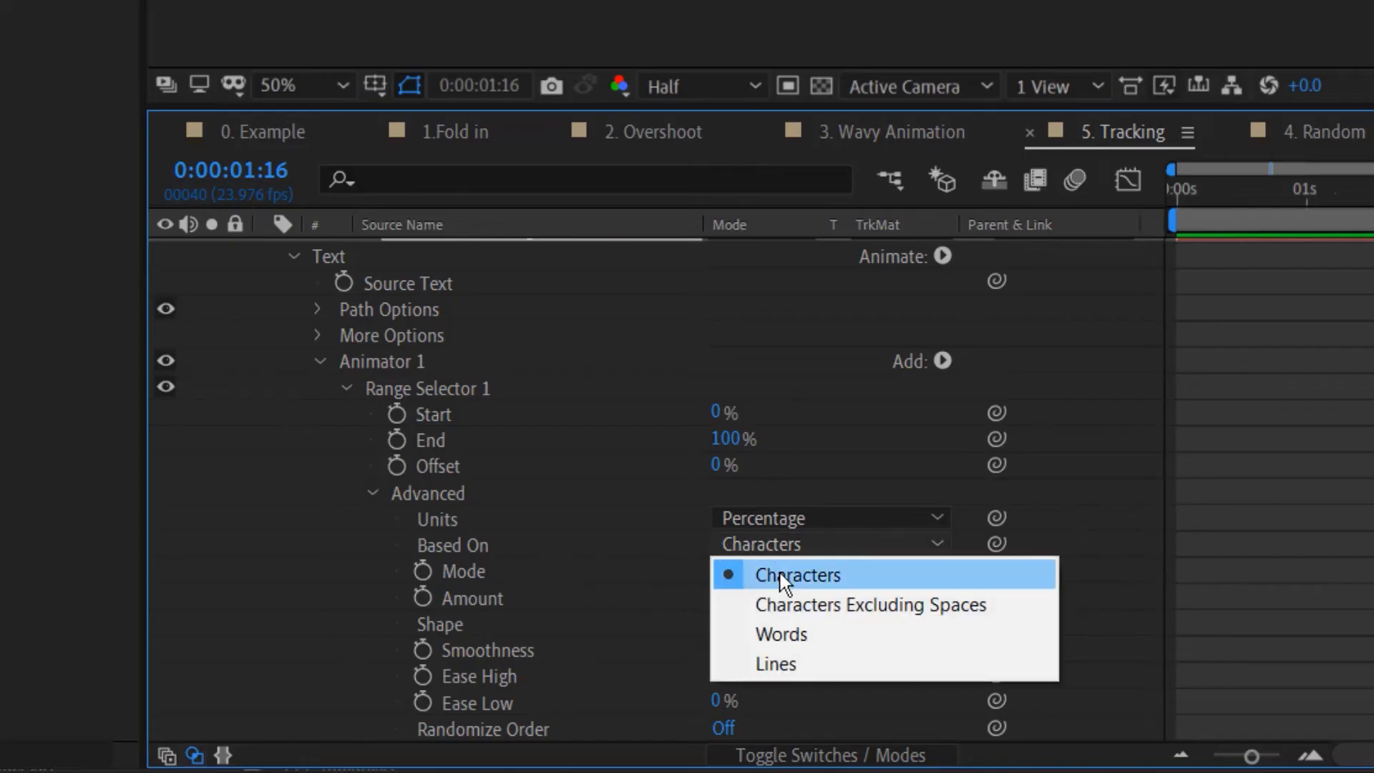
click(769, 672)
- Keyframe Range Selector 1's Start from 0% at the first frame to 100% at 0:00:01:00 and preview the animation
drag(1277, 182, 1172, 191)
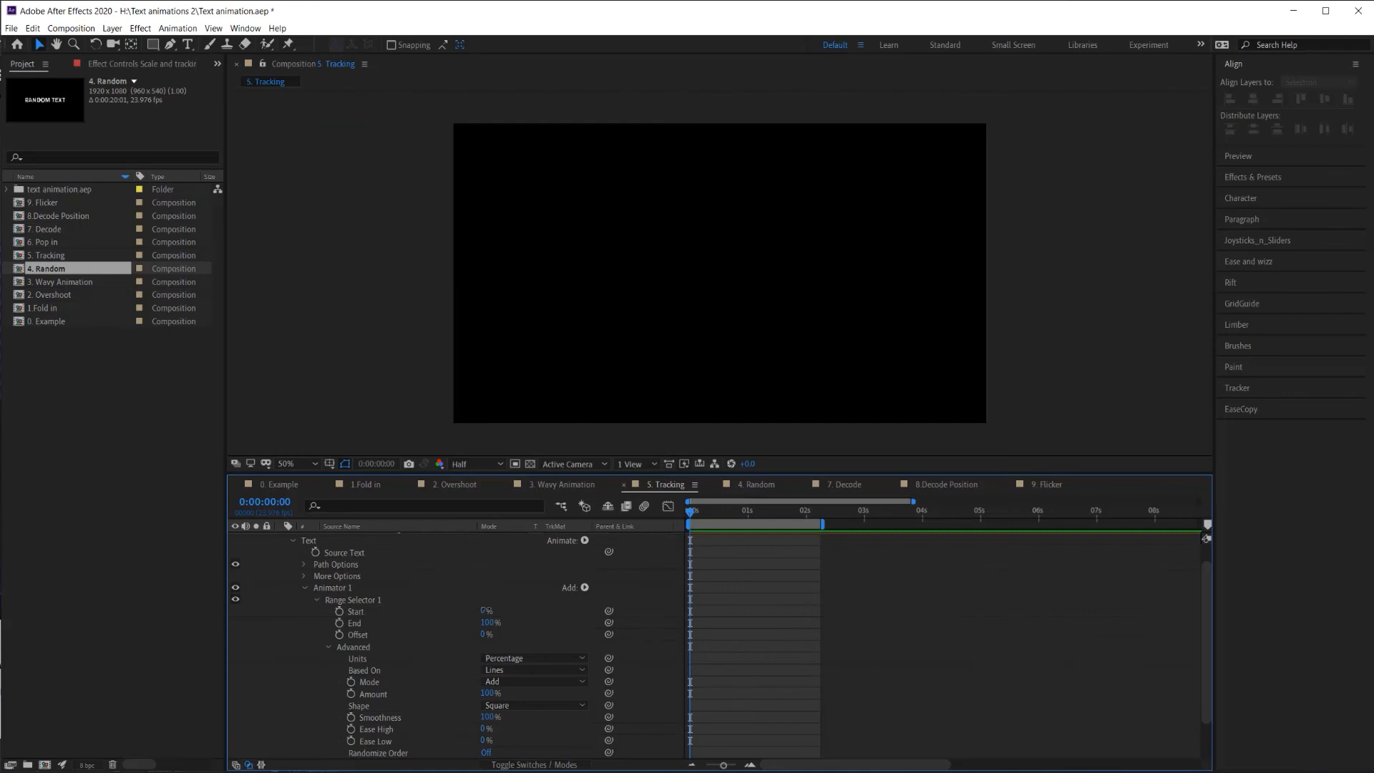
mouse_move(717, 412)
mouse_down()
mouse_move(836, 398)
mouse_move(733, 393)
mouse_up()
drag(490, 602, 458, 606)
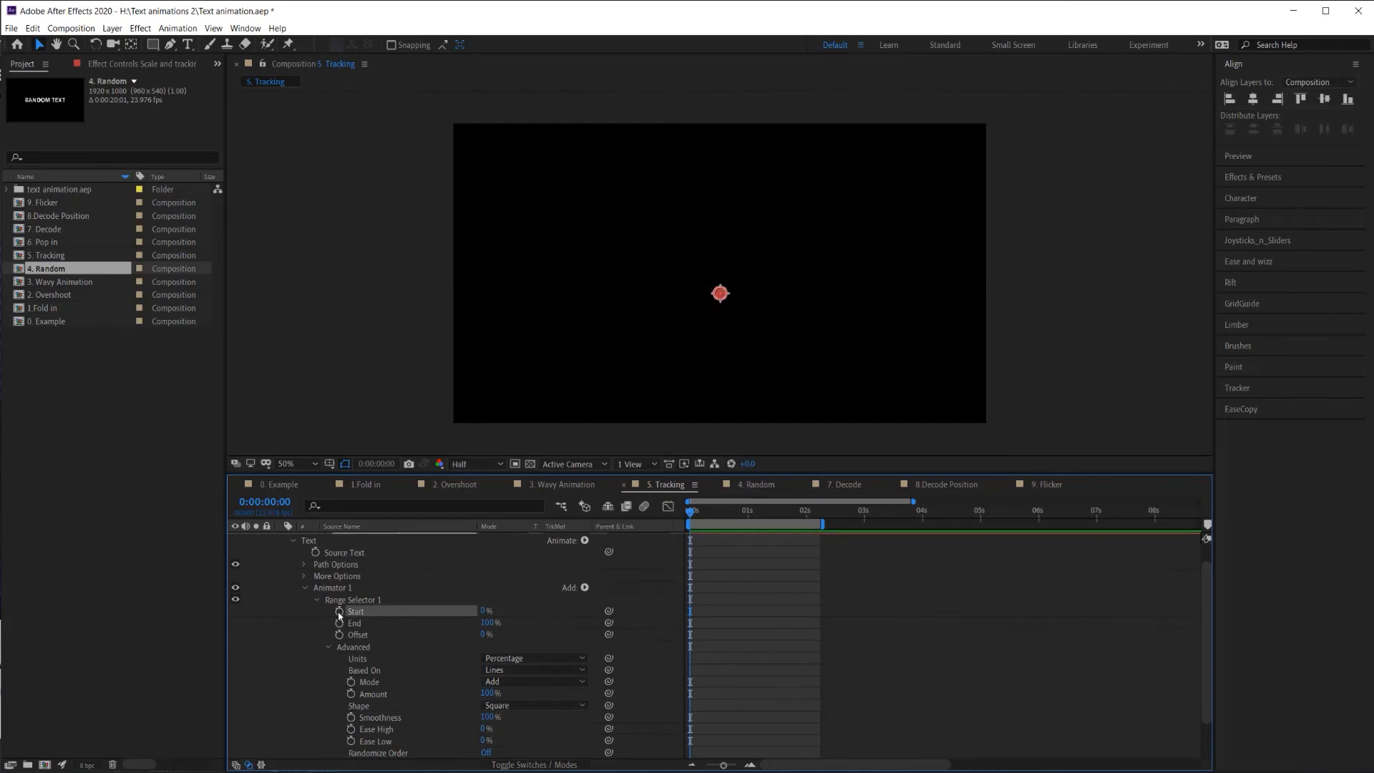
drag(691, 516, 747, 520)
drag(482, 618, 554, 614)
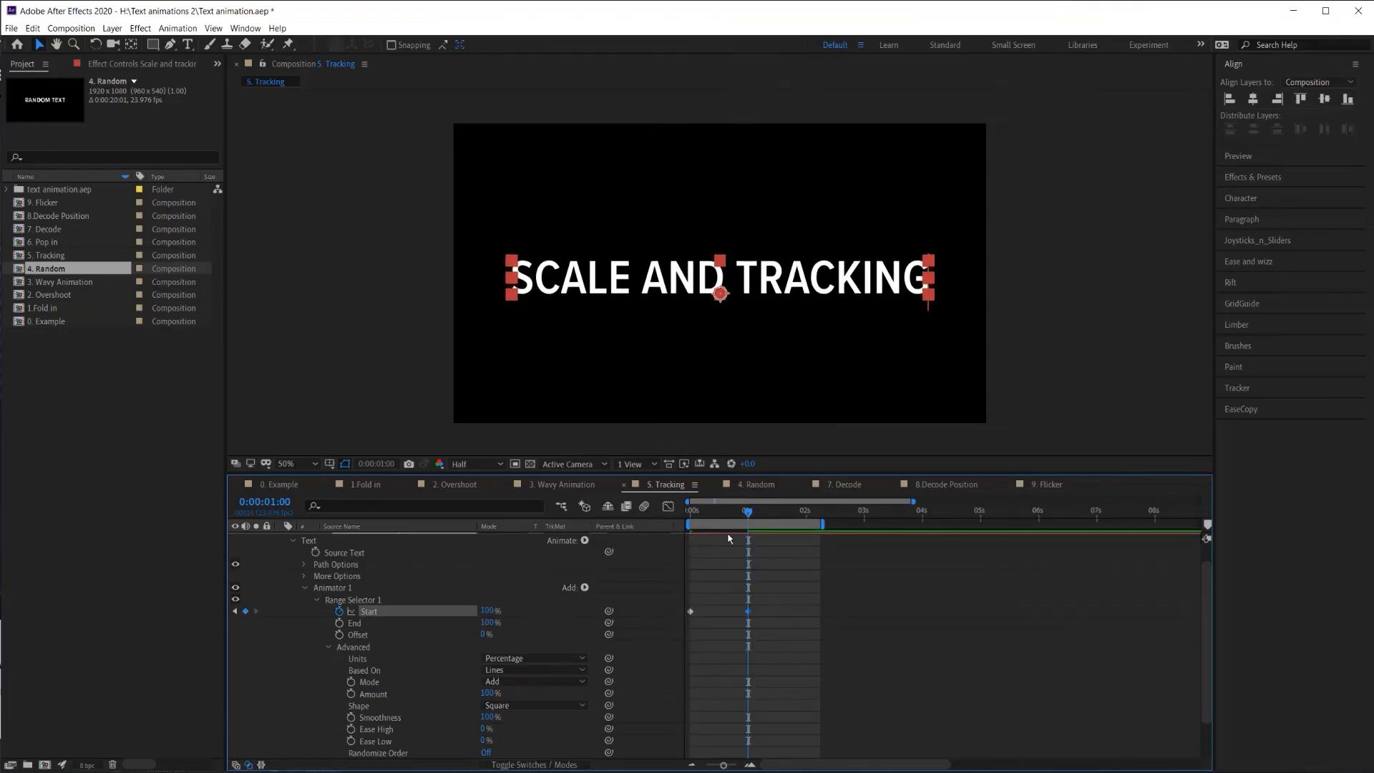
click(730, 552)
drag(727, 514, 521, 526)
key(space)
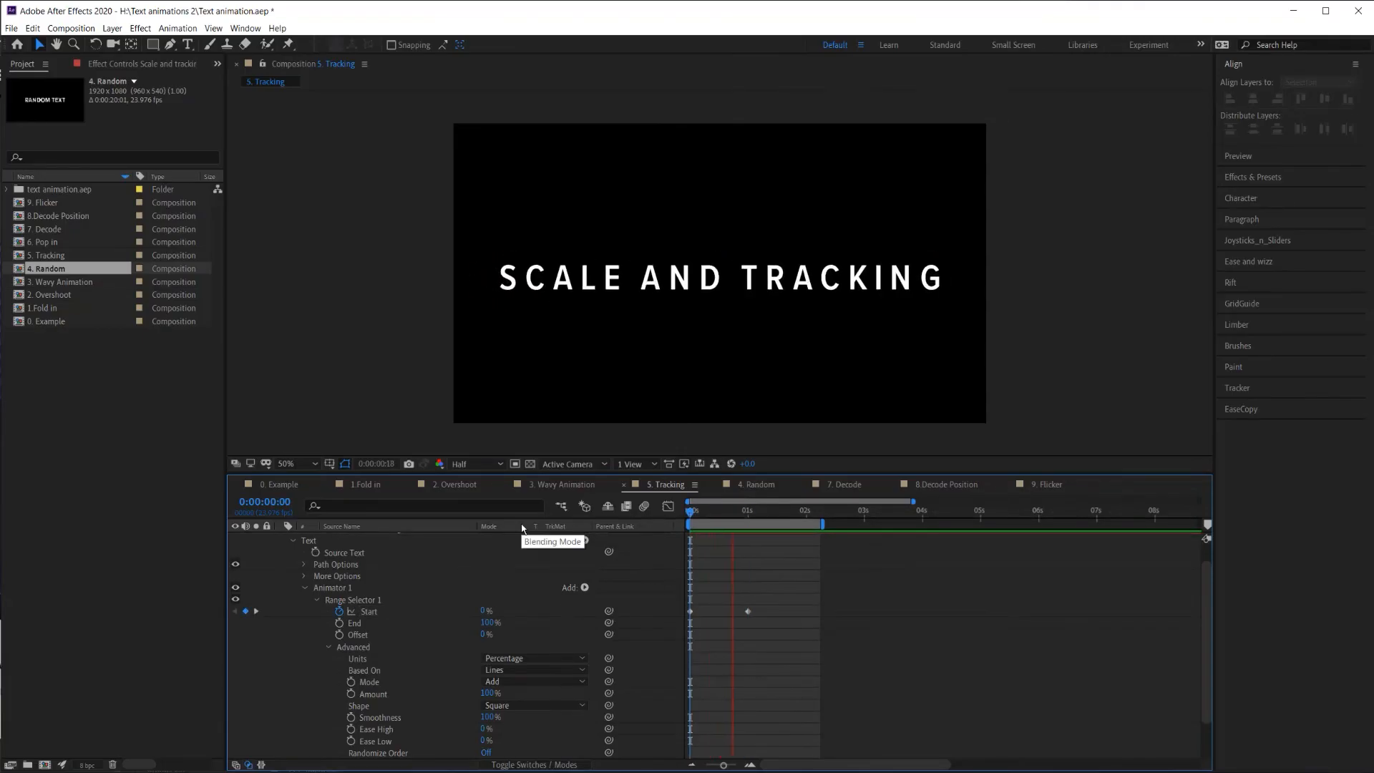
key(space)
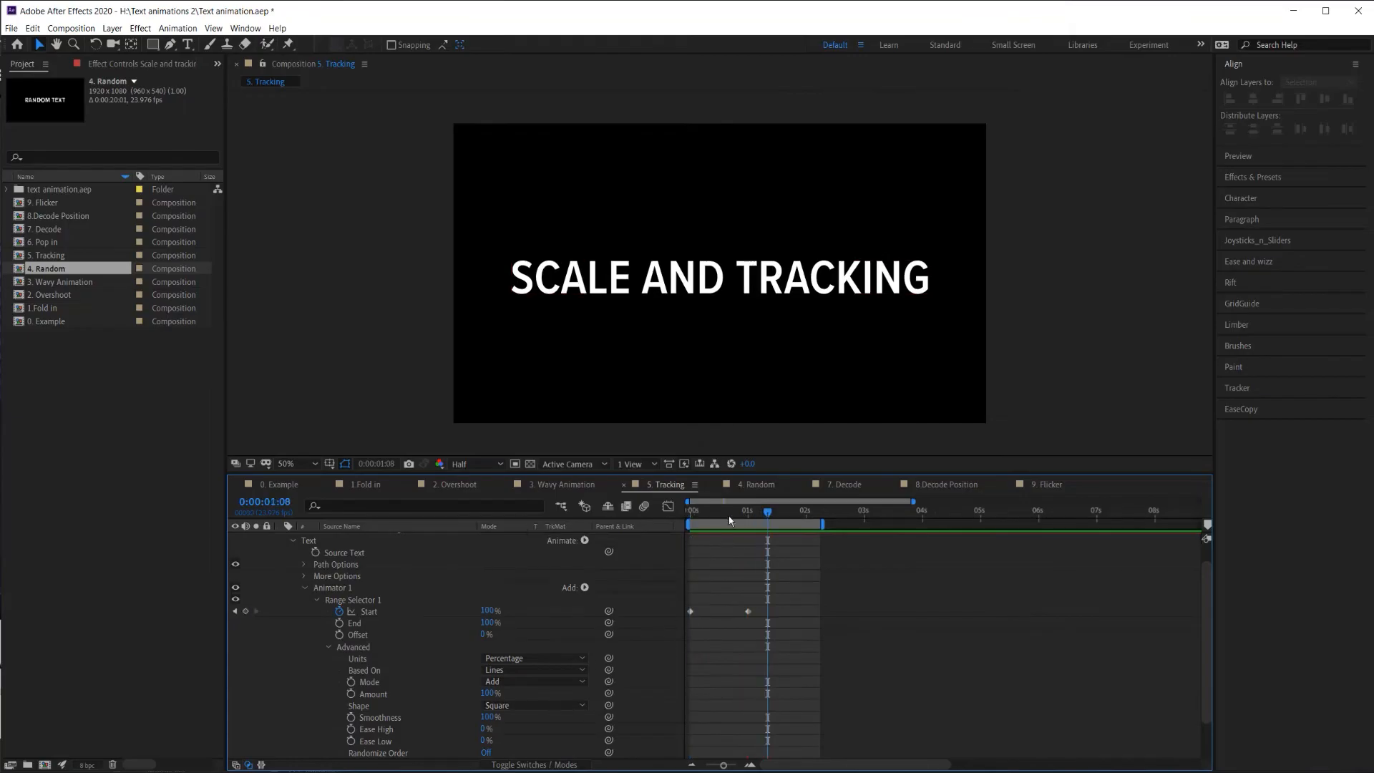
key(space)
key(space)
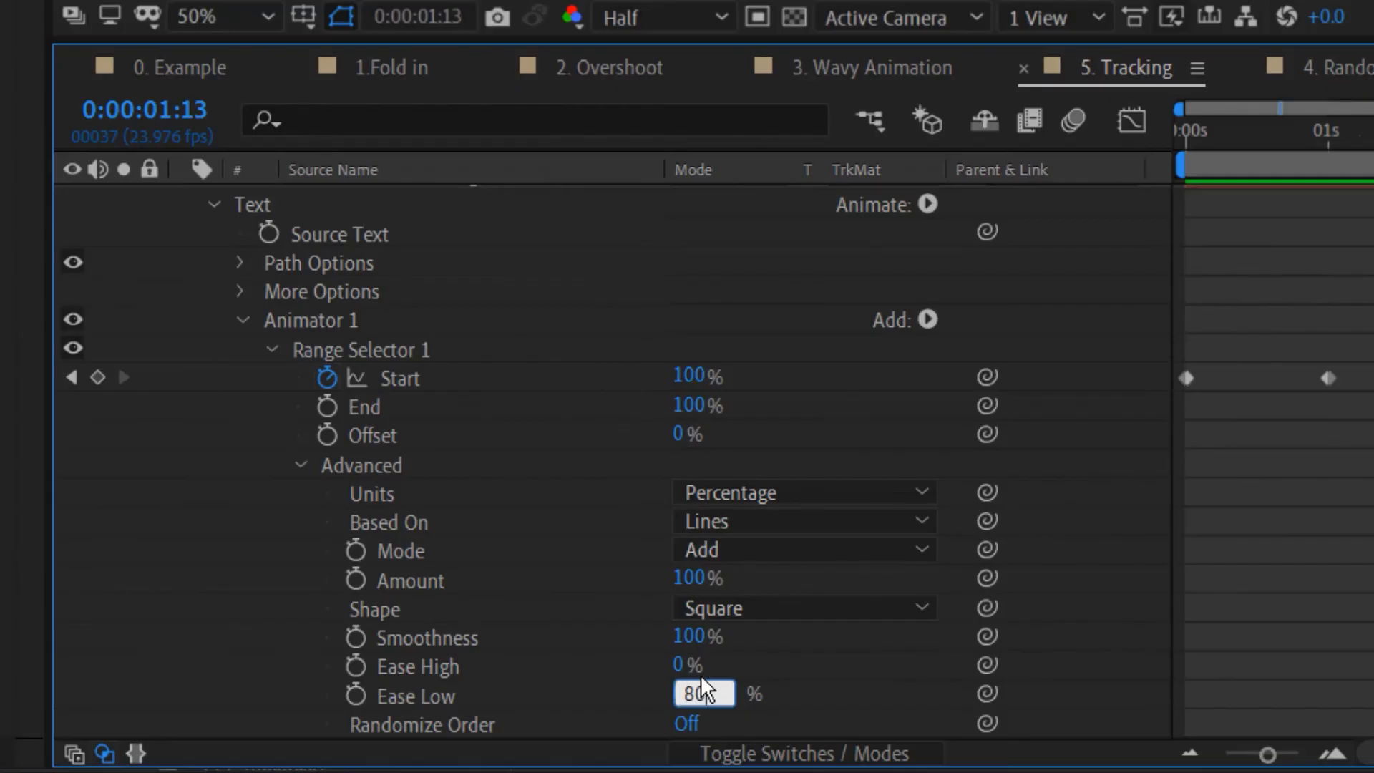
- Set Range Selector 1's Ease Low to 80% and Ease High to 30%, and play the animation from the first frame
click(680, 664)
text(30)
key(Return)
key(Home)
key(space)
- Move the final Start keyframe to about 2 seconds and preview the slower scale and tracking animation
drag(748, 611, 803, 612)
key(Home)
key(space)
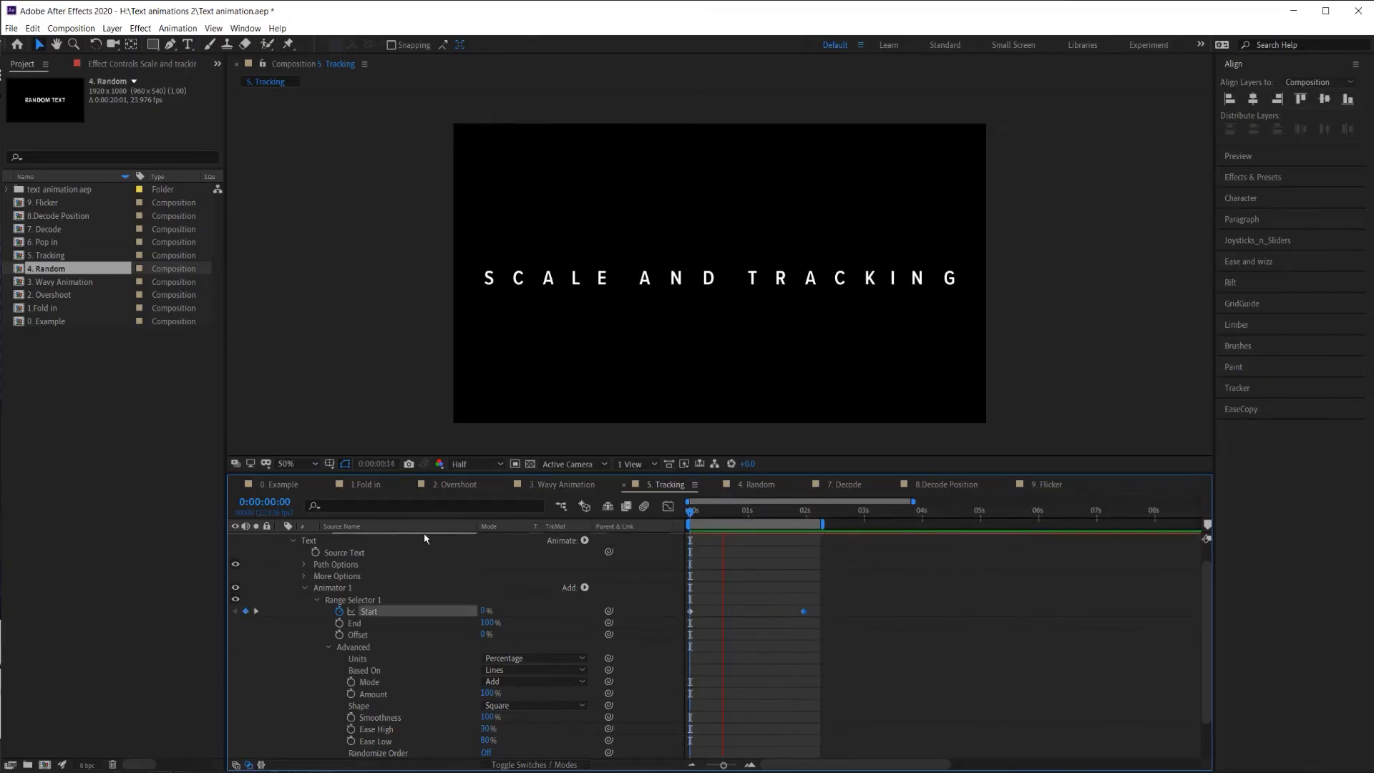
key(space)
key(space)
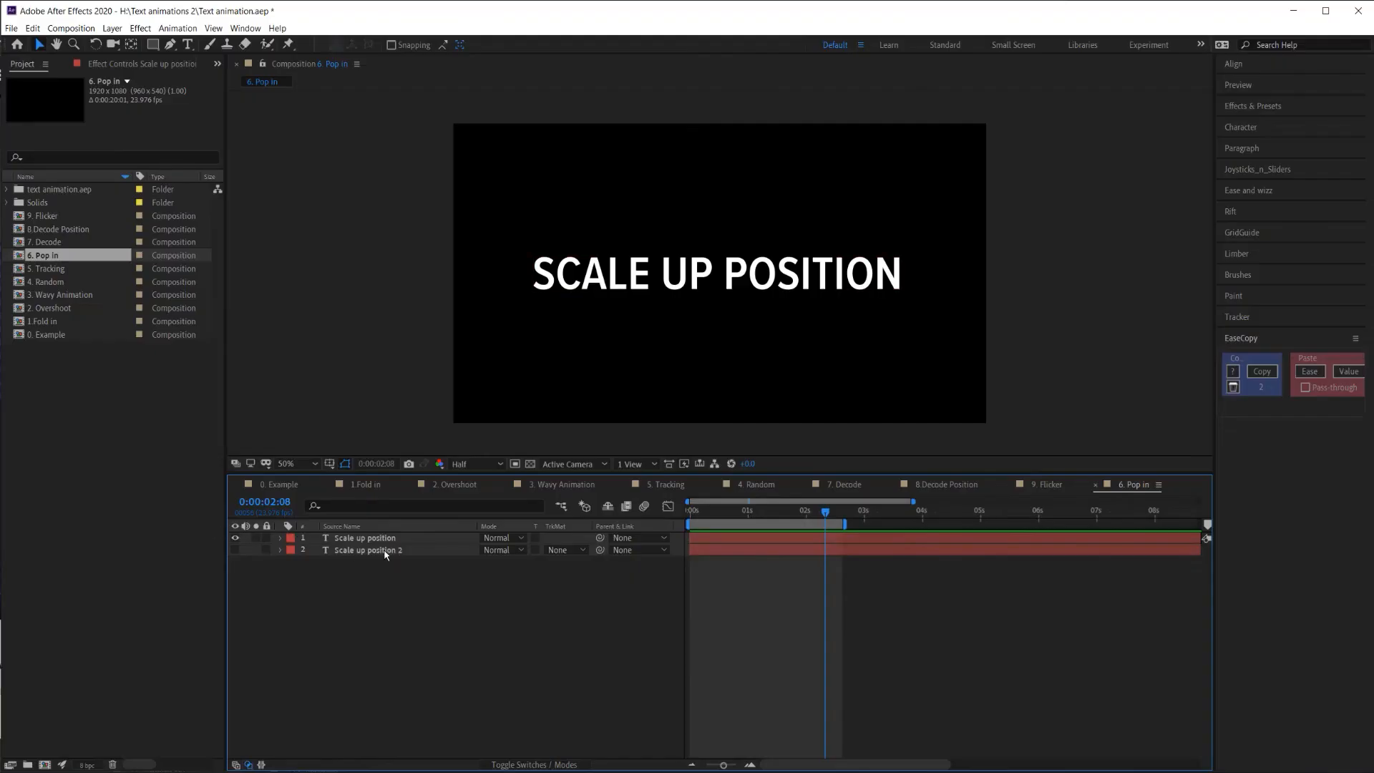
- In the 6. Pop in composition, select and show Scale up position 2 and hide Scale up position
click(385, 551)
click(235, 549)
click(234, 538)
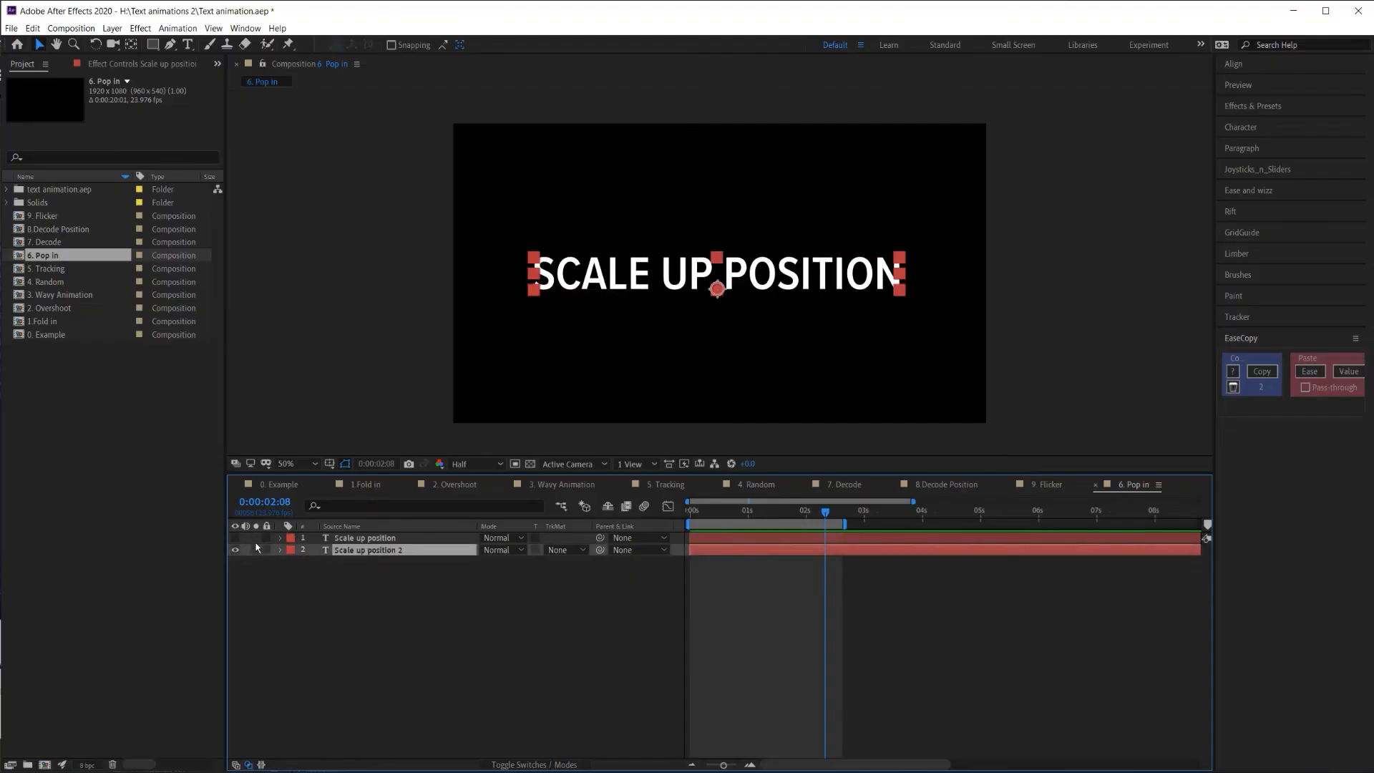
- Display the rulers and place a vertical guide at about 1520 px, at the last letter of the text
click(329, 463)
click(361, 536)
drag(233, 400, 881, 406)
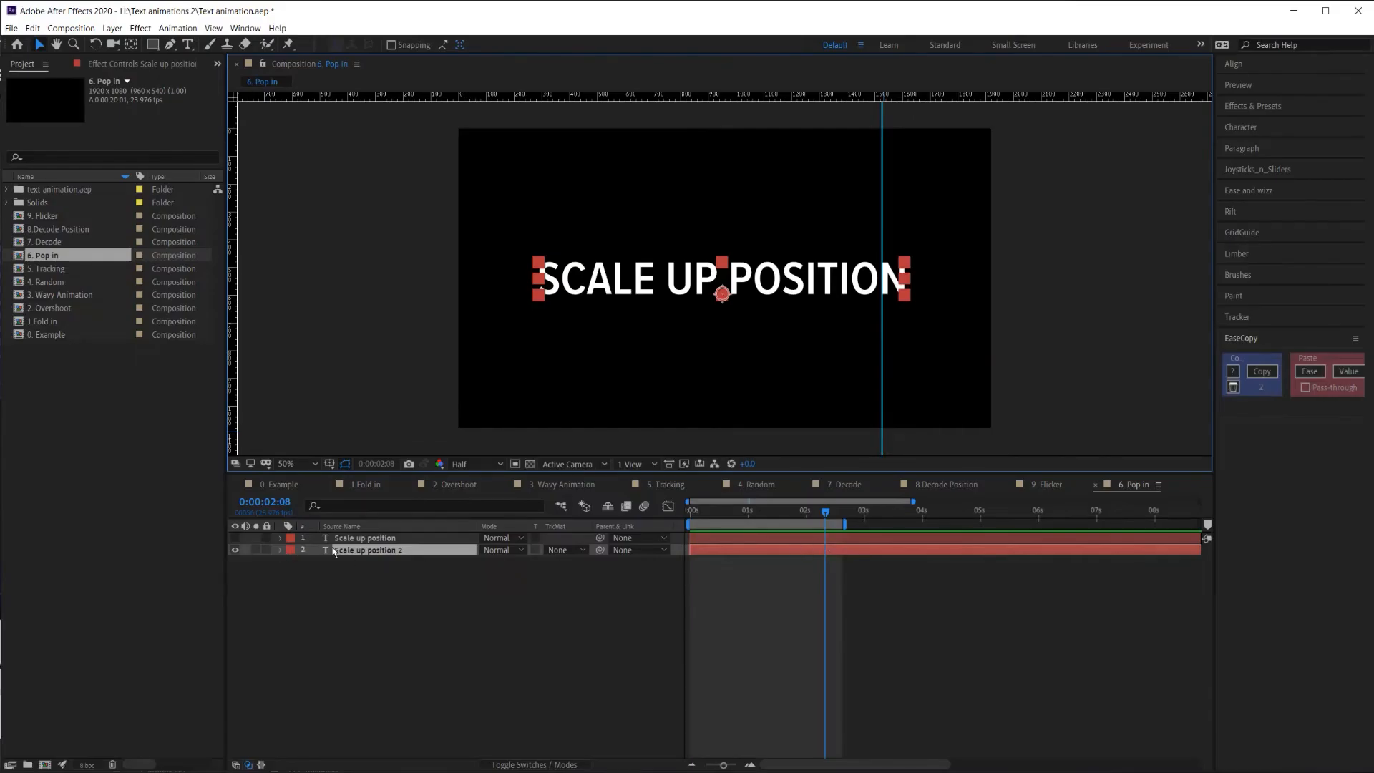
- Add a Position keyframe to Scale up position 2 at 0:00:02:08 and expand all of the layer's properties
click(280, 549)
click(339, 599)
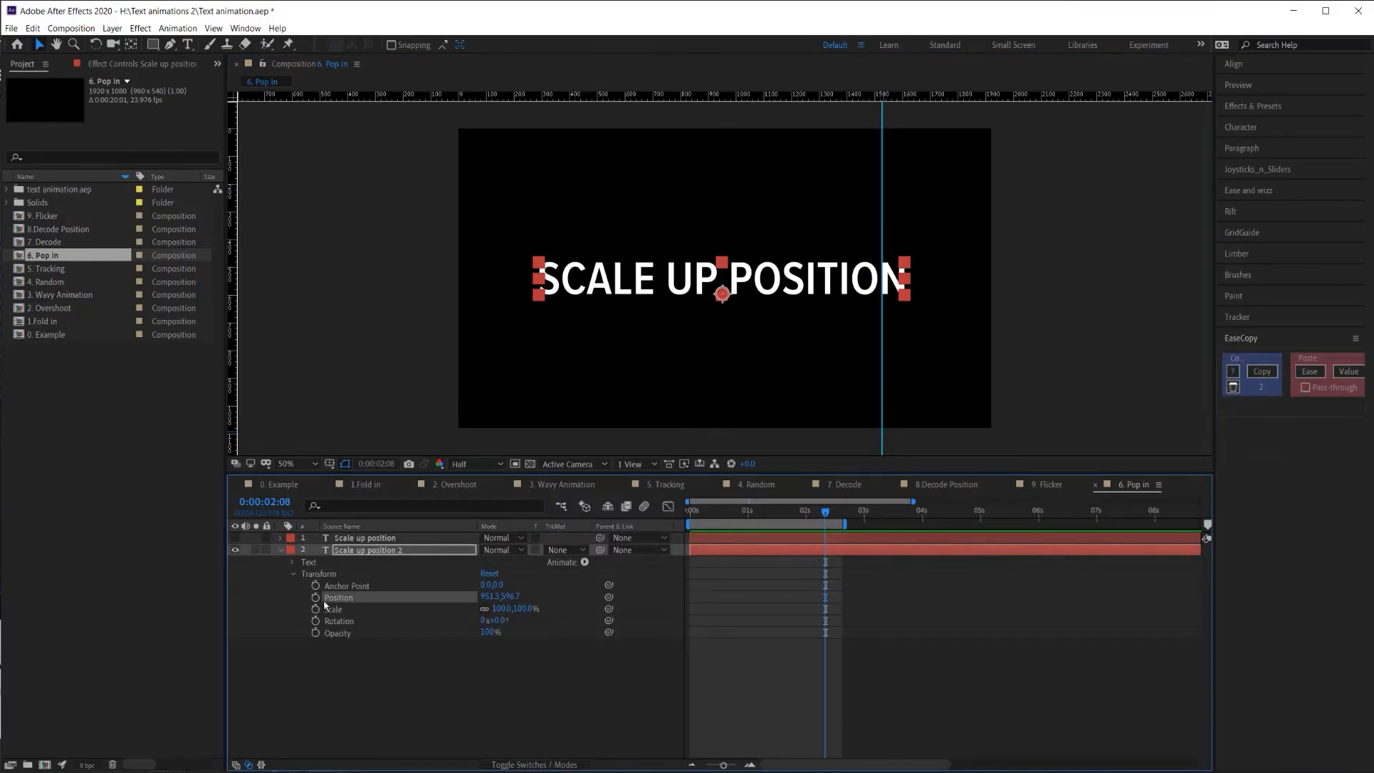
click(410, 688)
click(281, 551)
click(279, 549)
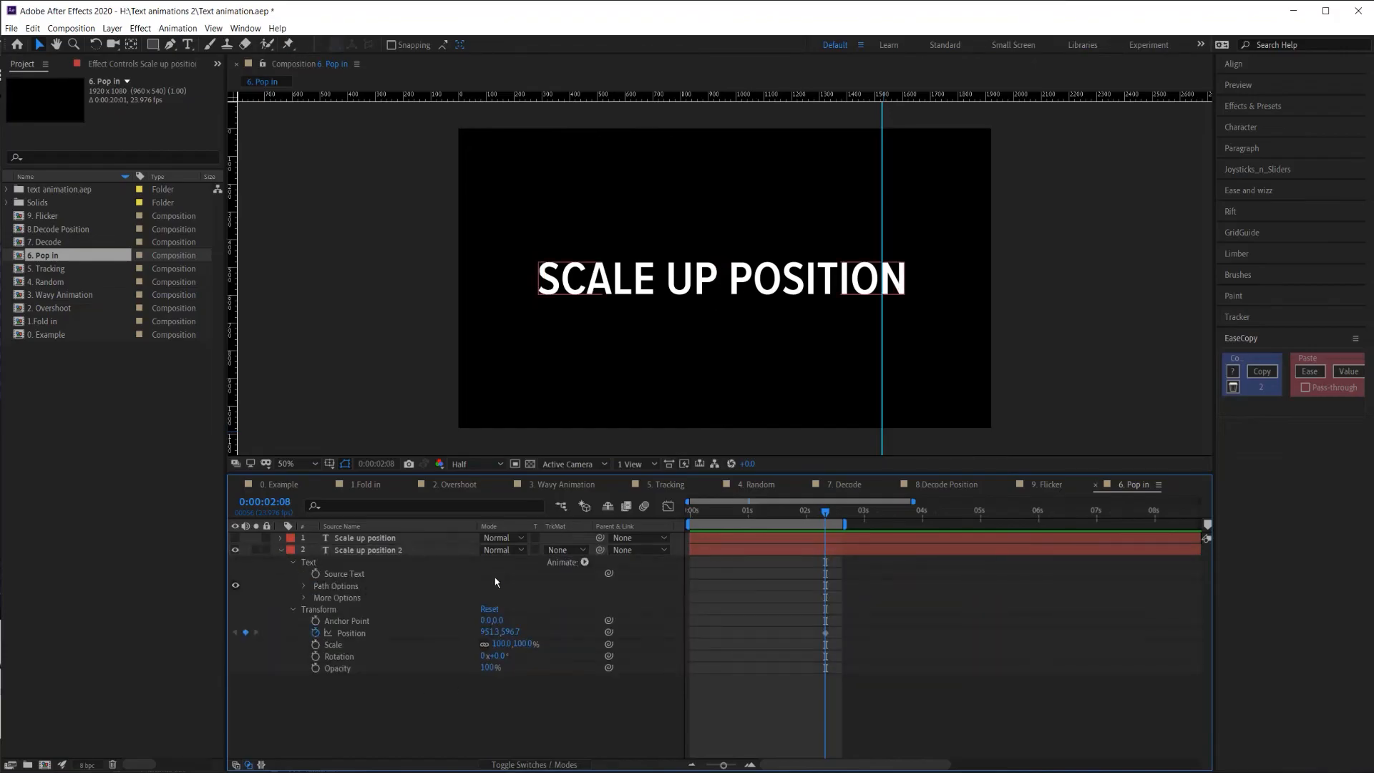
- Add a Tracking animator to Scale up position 2 and set its Tracking Amount to -75
click(585, 564)
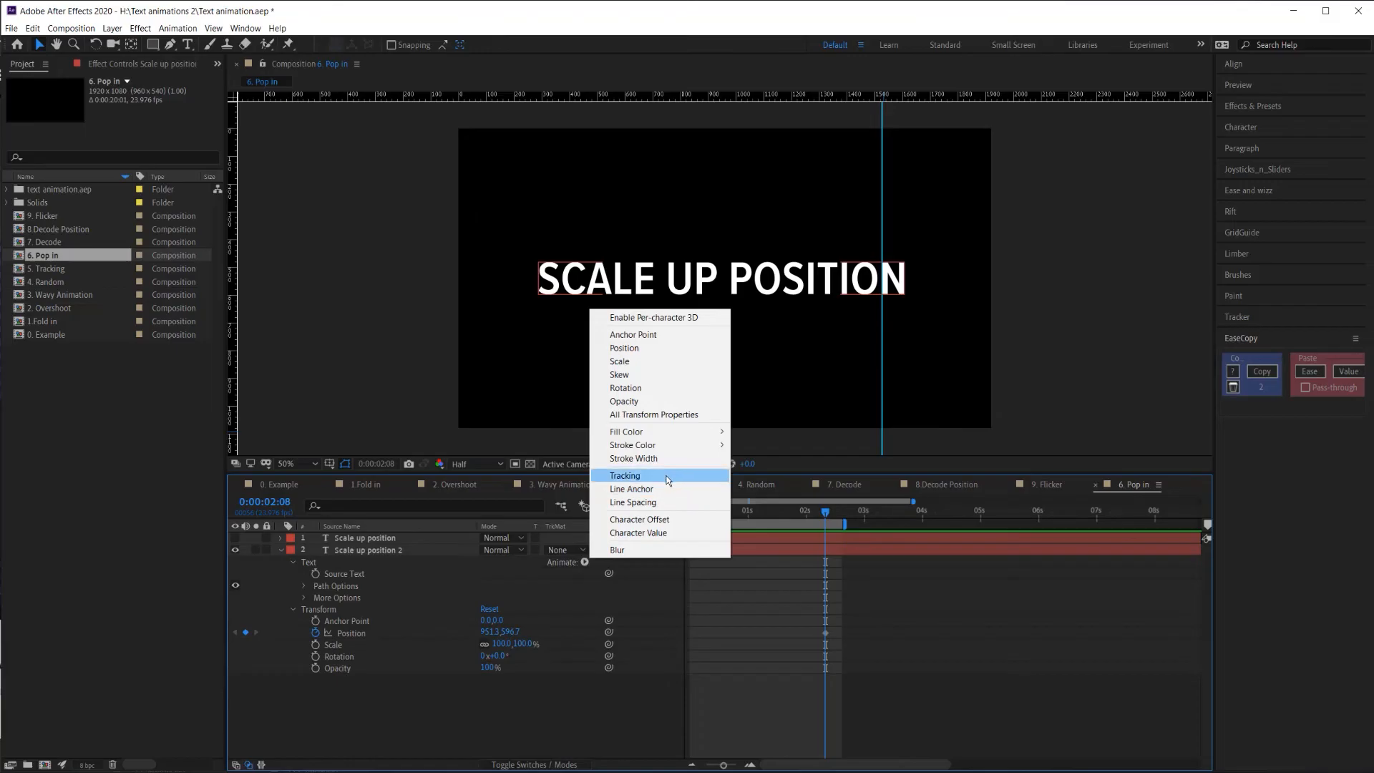
click(621, 477)
click(513, 651)
drag(484, 650, 441, 654)
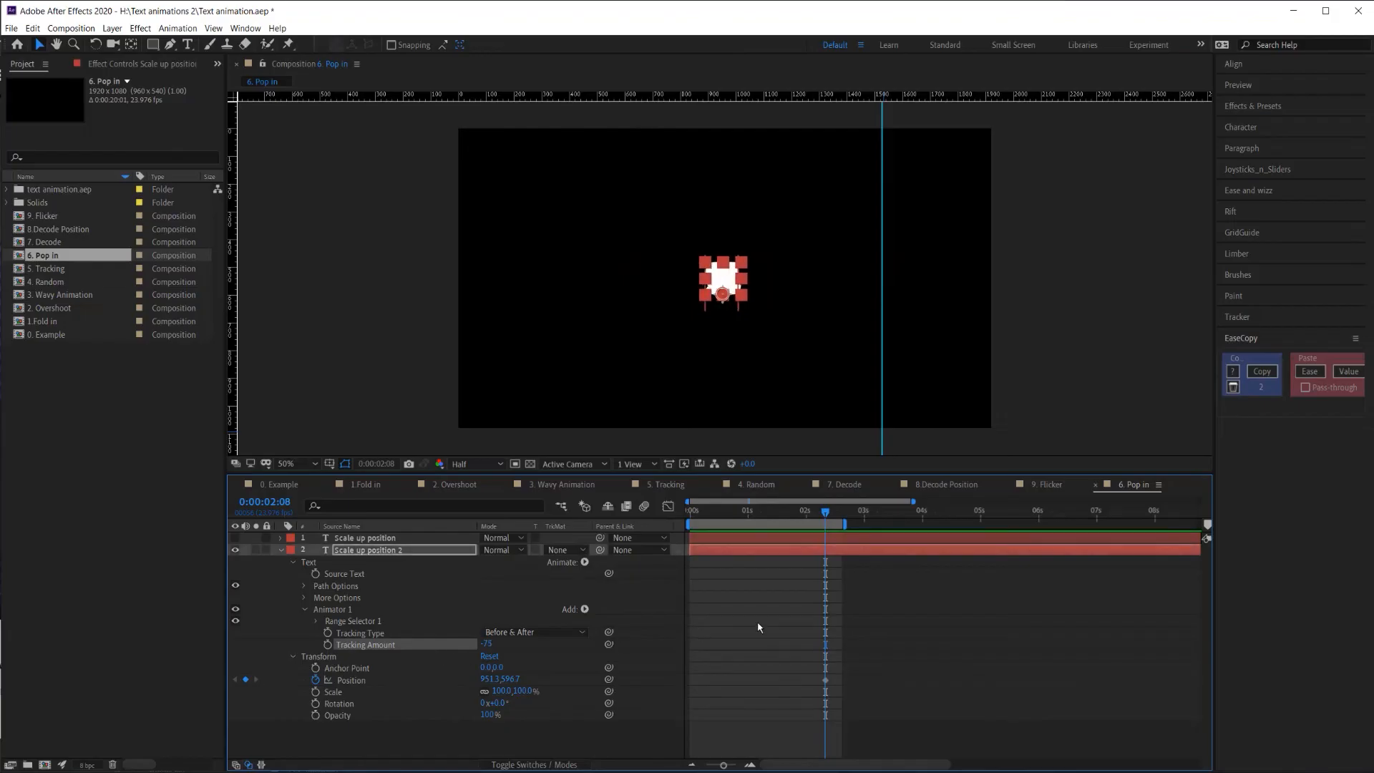
- At the first frame, set the Position of Scale up position 2 to 1569.3, 596.7 to line the collapsed letters up with the guide
click(758, 622)
drag(809, 515, 690, 517)
drag(484, 680, 931, 677)
click(945, 278)
scroll(945, 278, up, 2)
drag(1088, 279, 917, 301)
scroll(923, 299, up, 1)
drag(1063, 286, 900, 267)
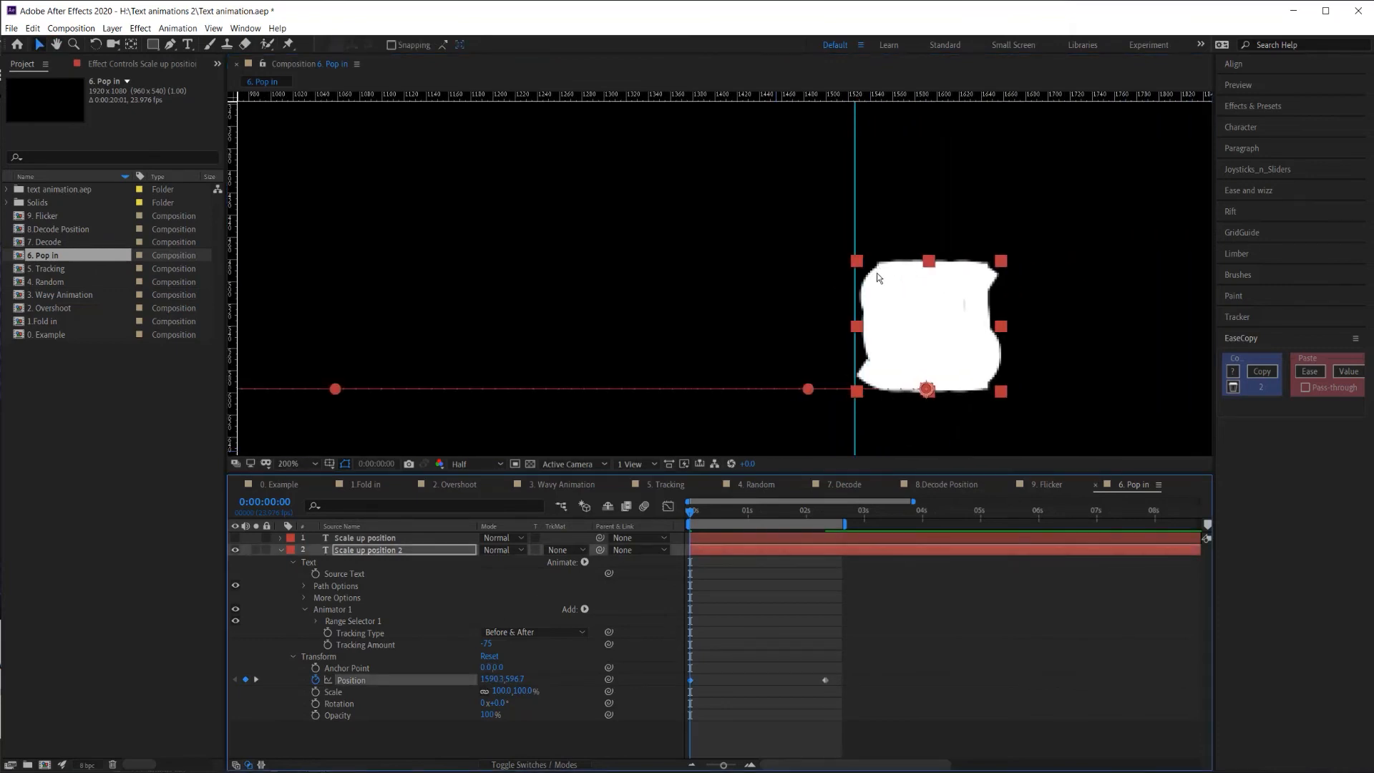
drag(483, 679, 475, 678)
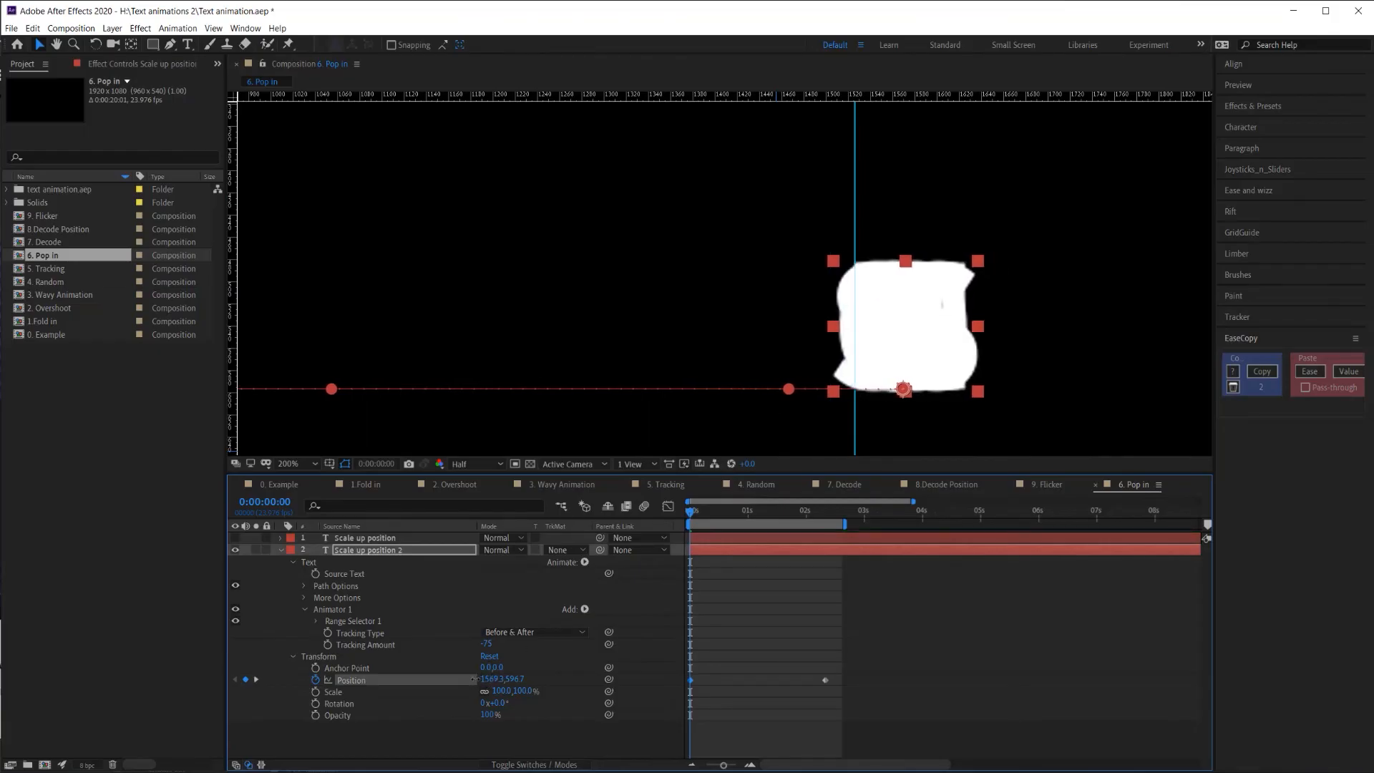
click(706, 637)
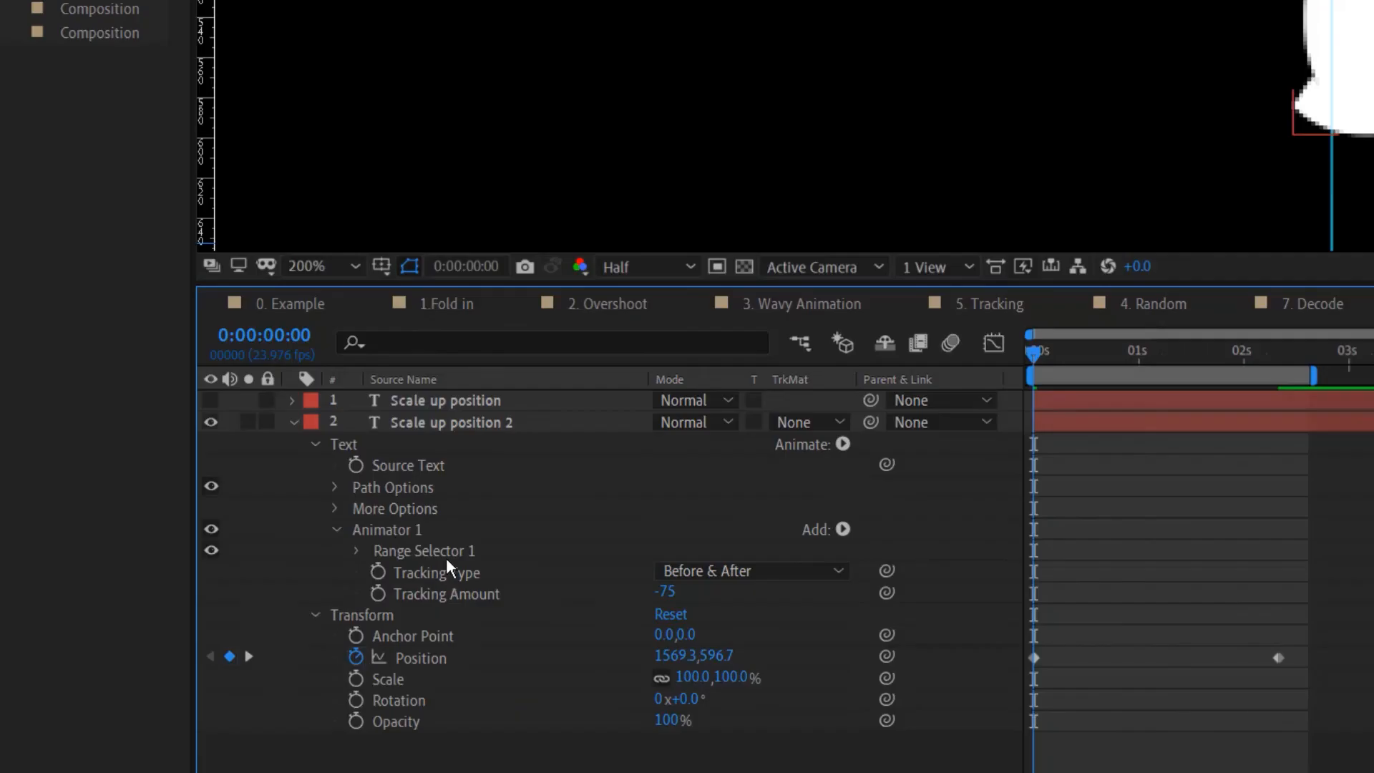
- Add the Scale property to Animator 1 of Scale up position 2 and set it to 0%
click(322, 610)
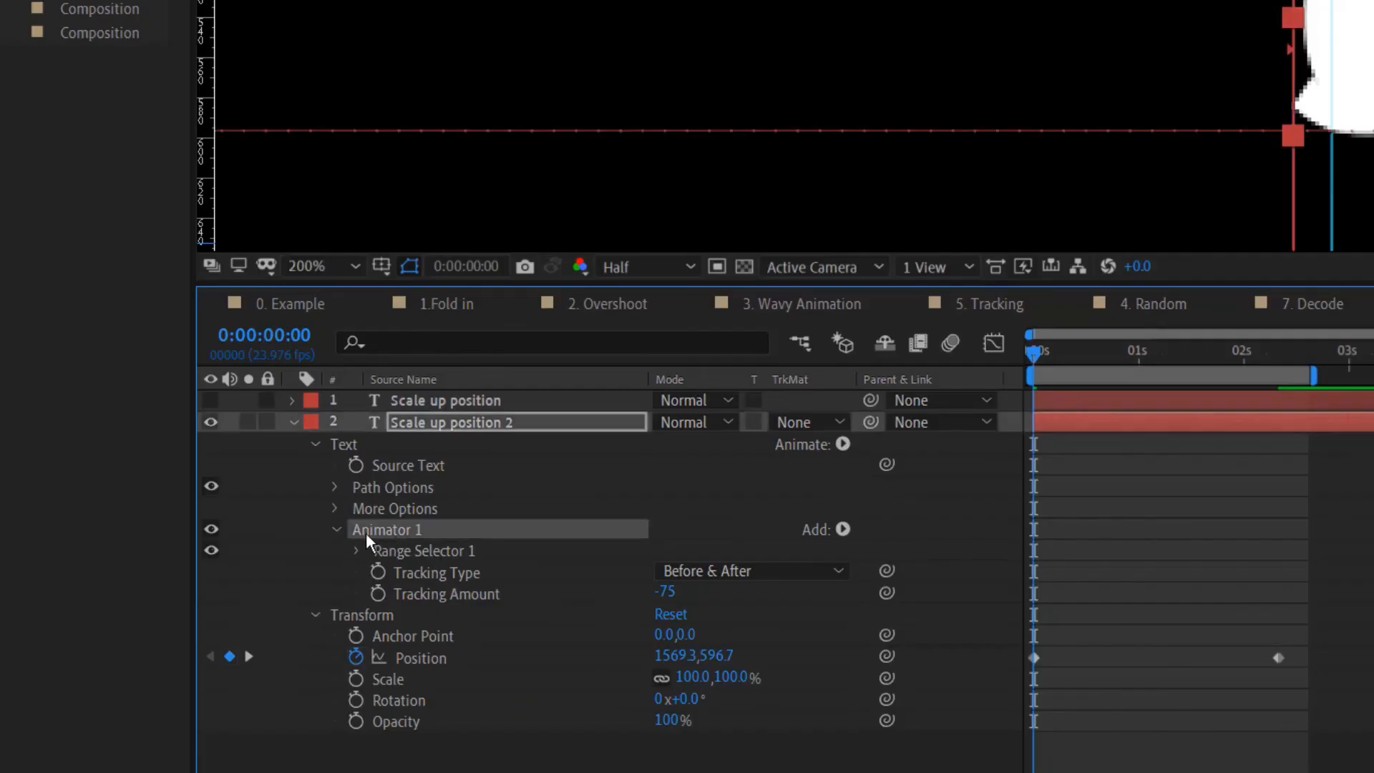
click(842, 444)
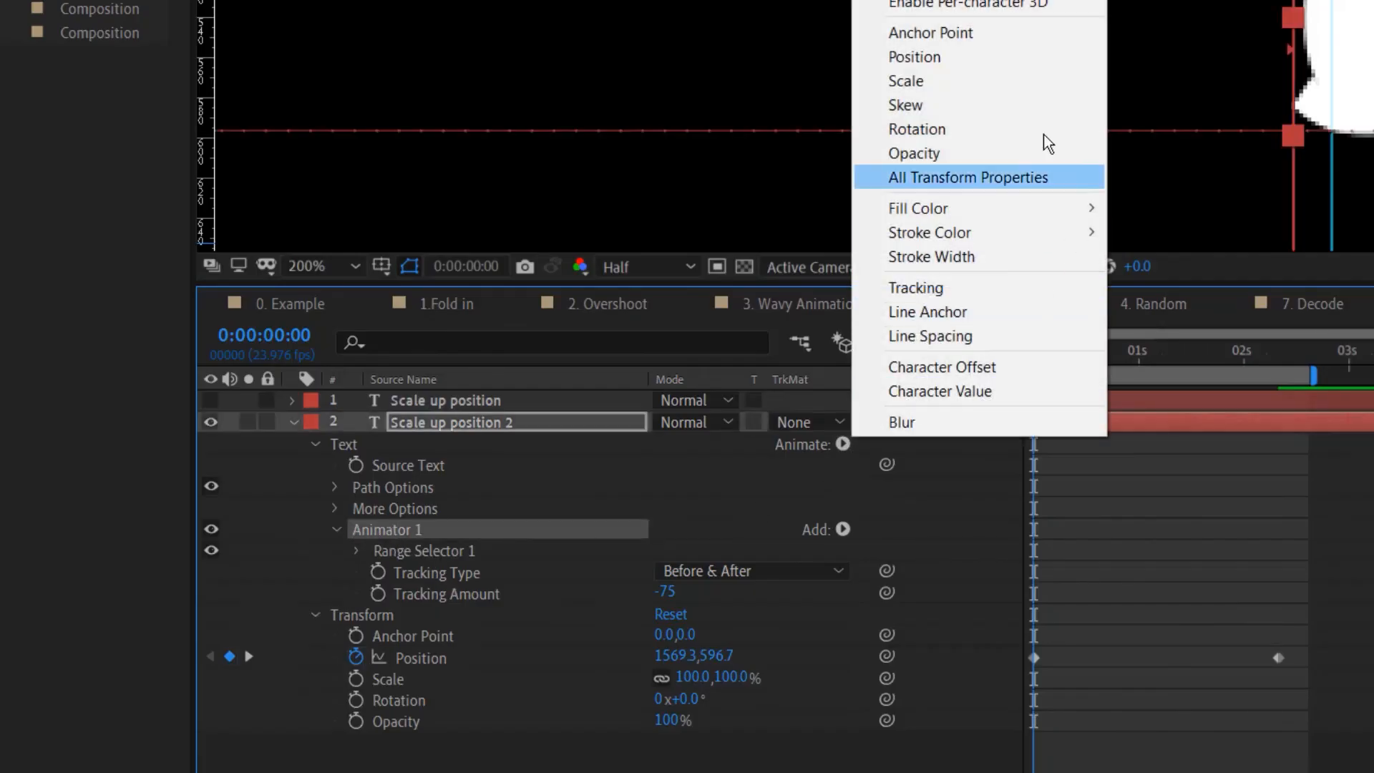
click(923, 79)
click(700, 572)
text(0)
key(Return)
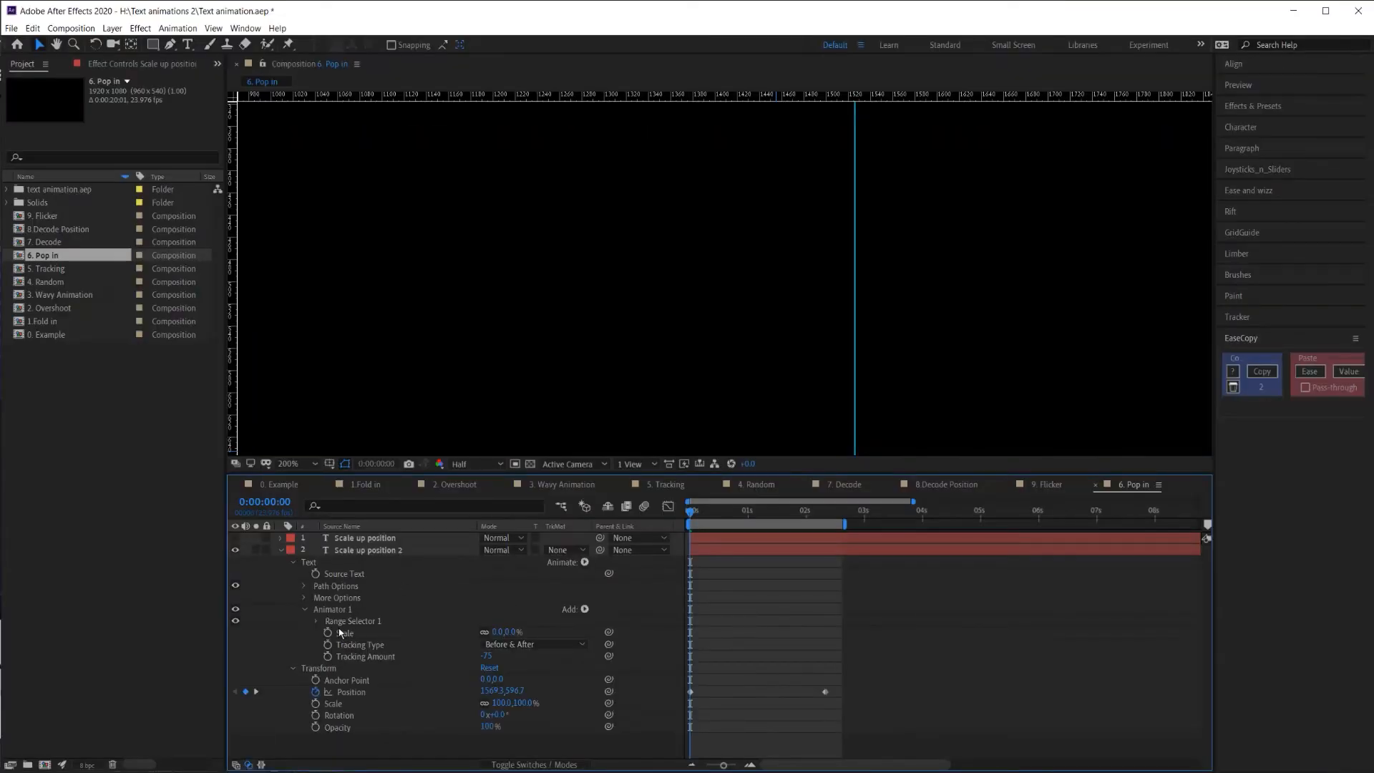
- Keyframe Range Selector 1's Start from 0% at the first frame to 100% at 0:00:02:08 and preview the whole frame from the beginning
click(317, 622)
click(351, 634)
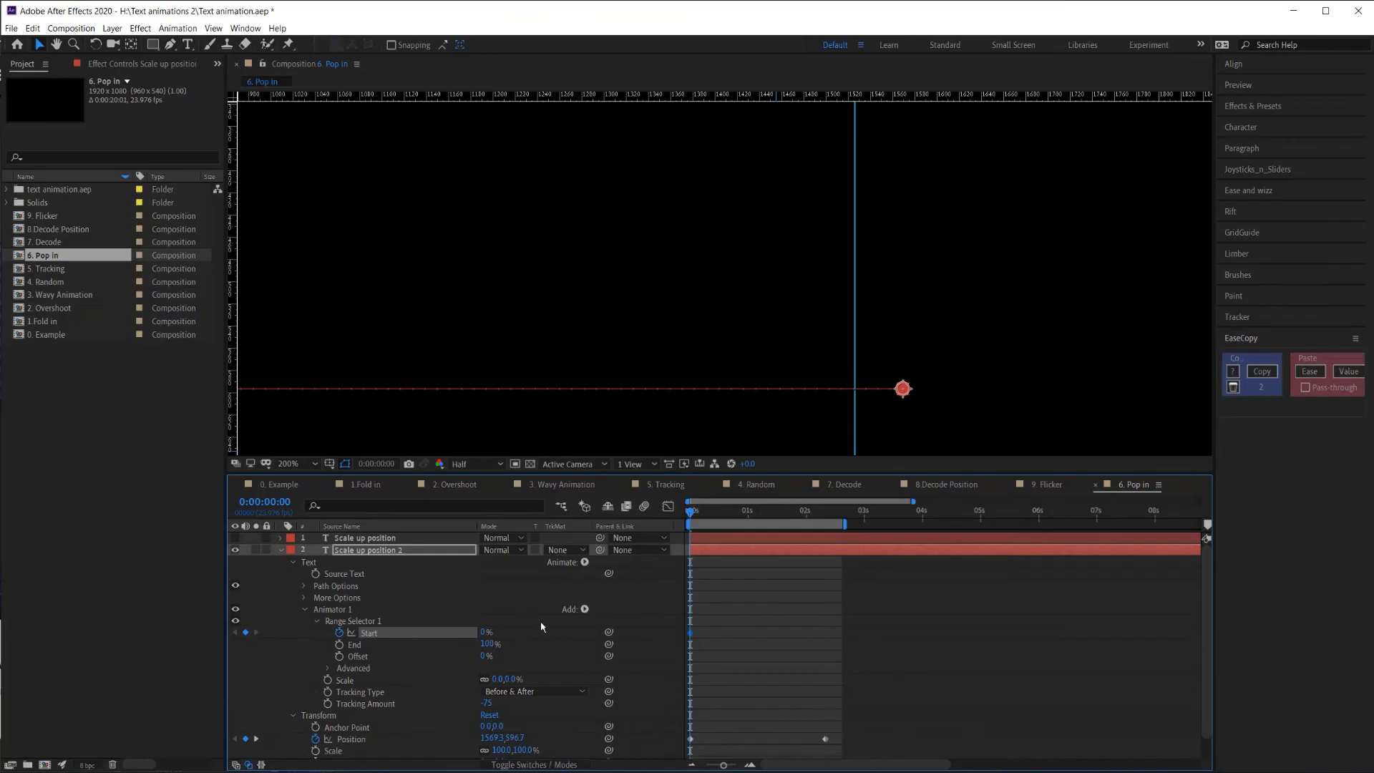
drag(709, 518, 824, 518)
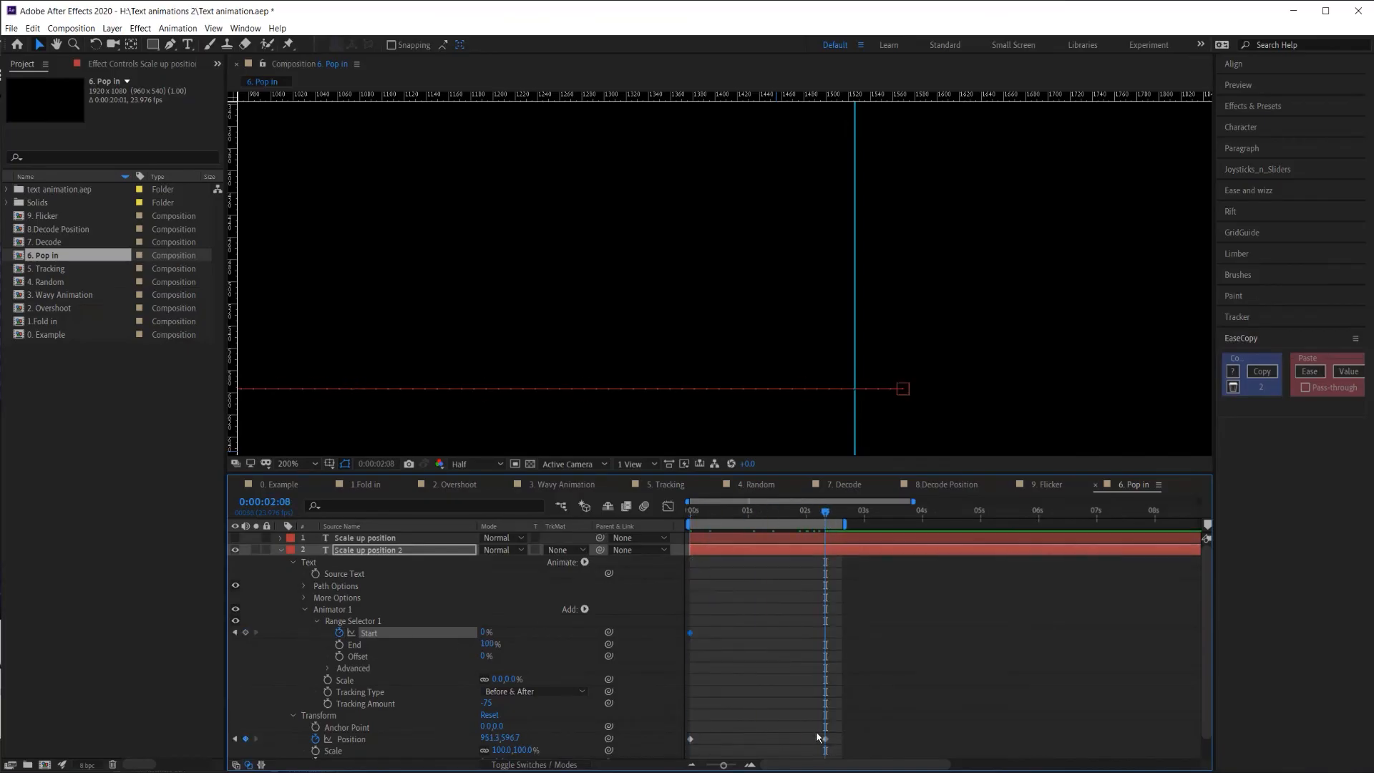
drag(485, 635, 749, 667)
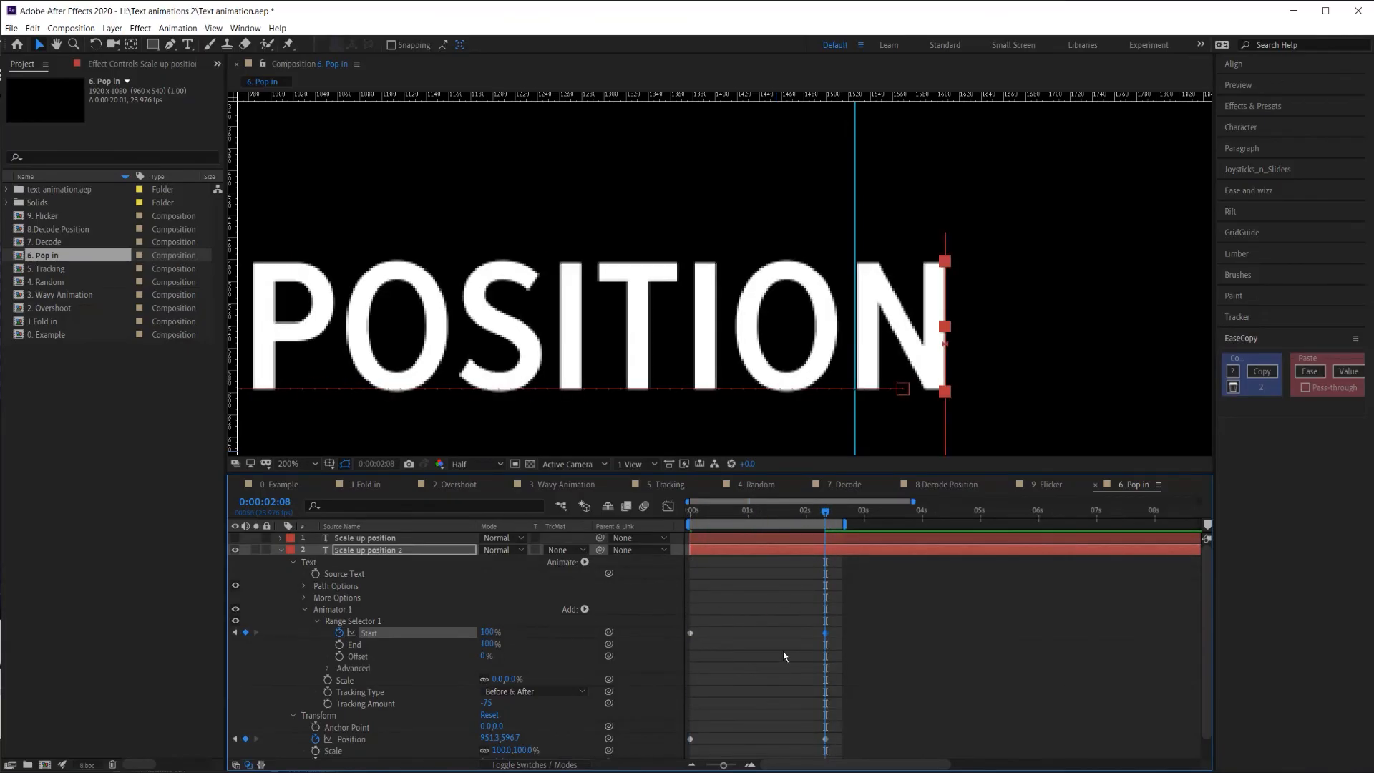
key(Home)
key(comma)
key(comma)
key(comma)
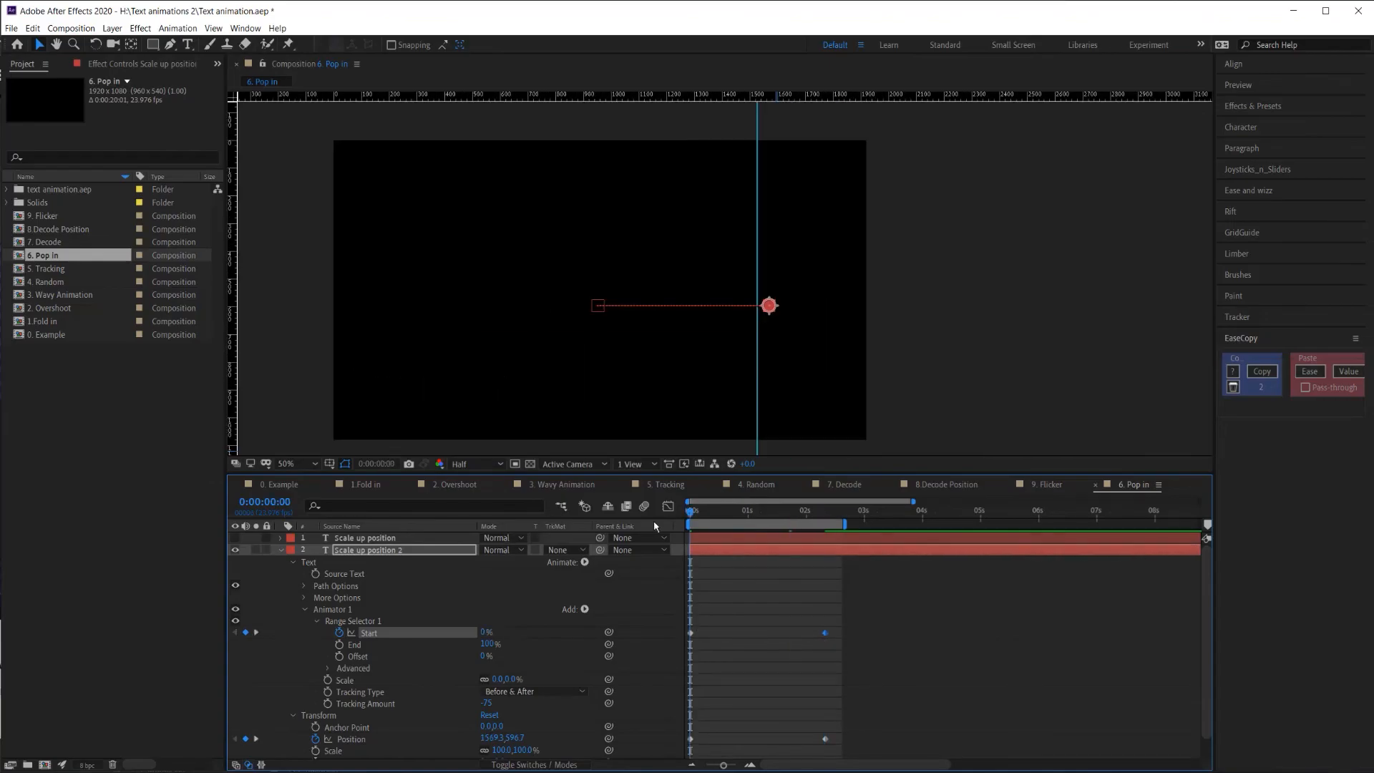
key(space)
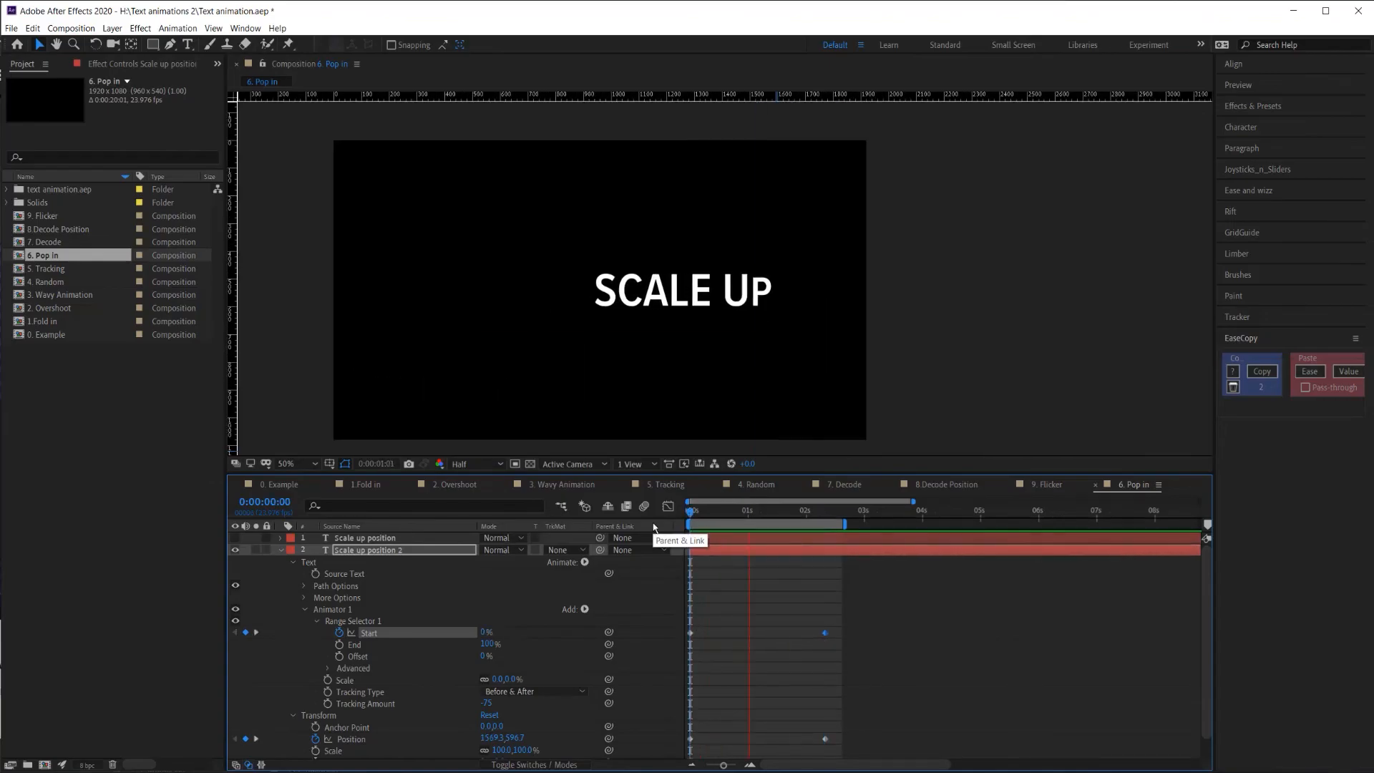
key(space)
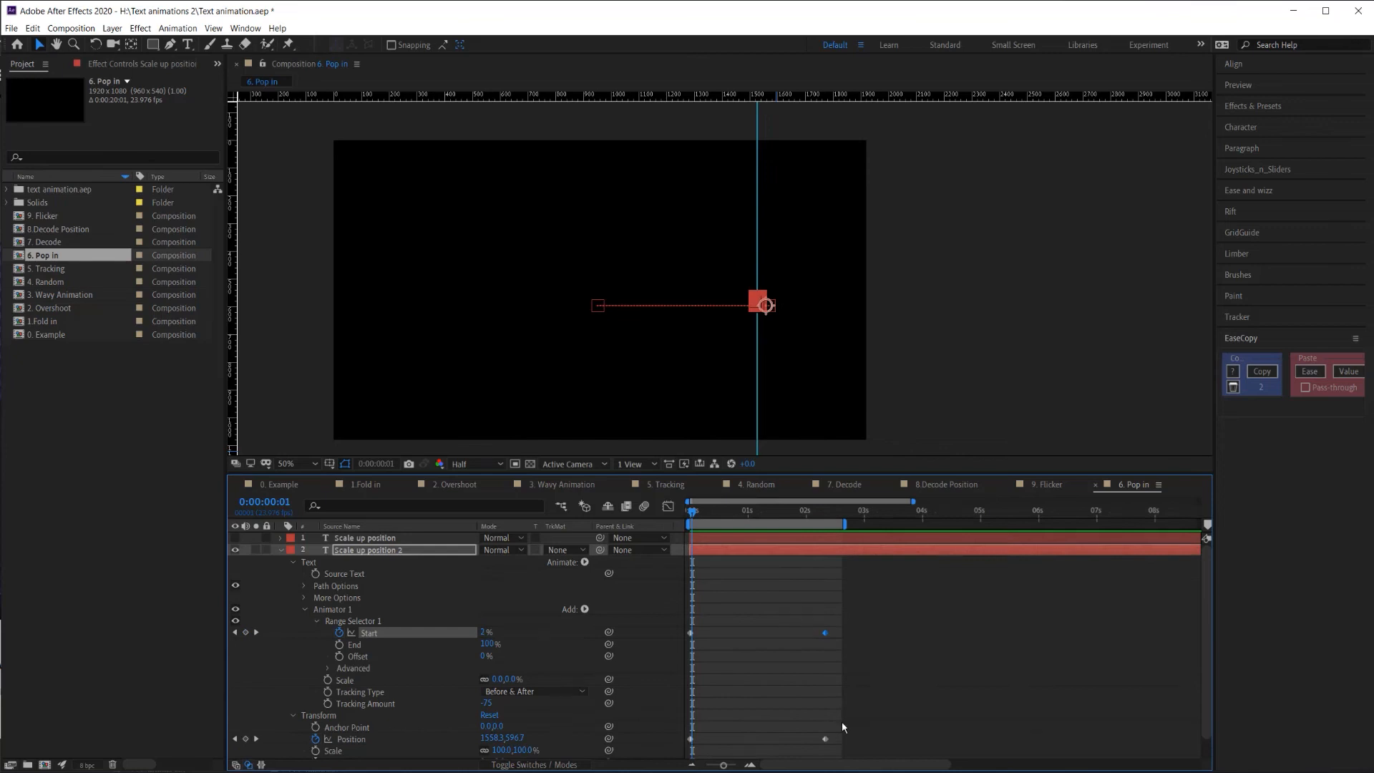
- Apply Easy Ease to all Start and Position keyframes of Scale up position 2 and preview the animation
drag(839, 741, 676, 628)
right_click(693, 633)
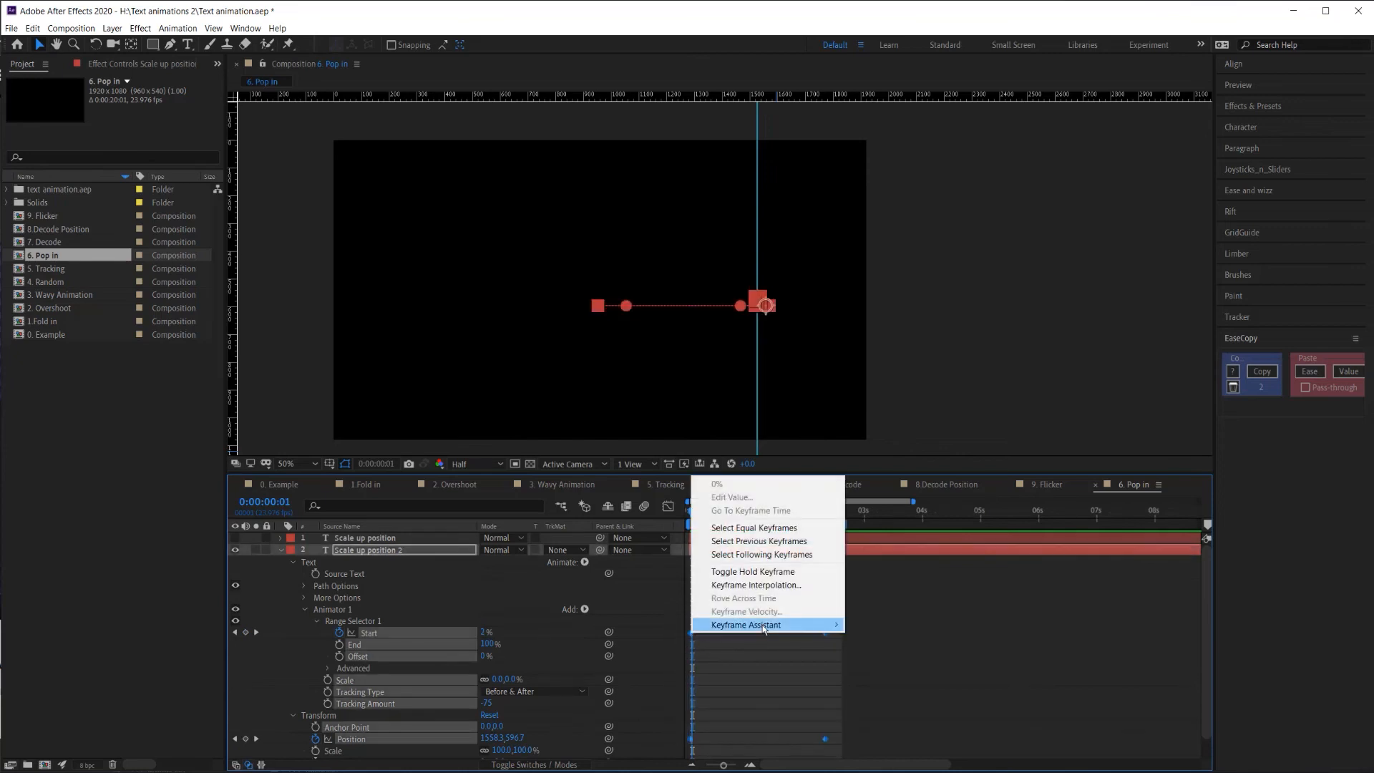
mouse_move(796, 628)
click(880, 665)
key(space)
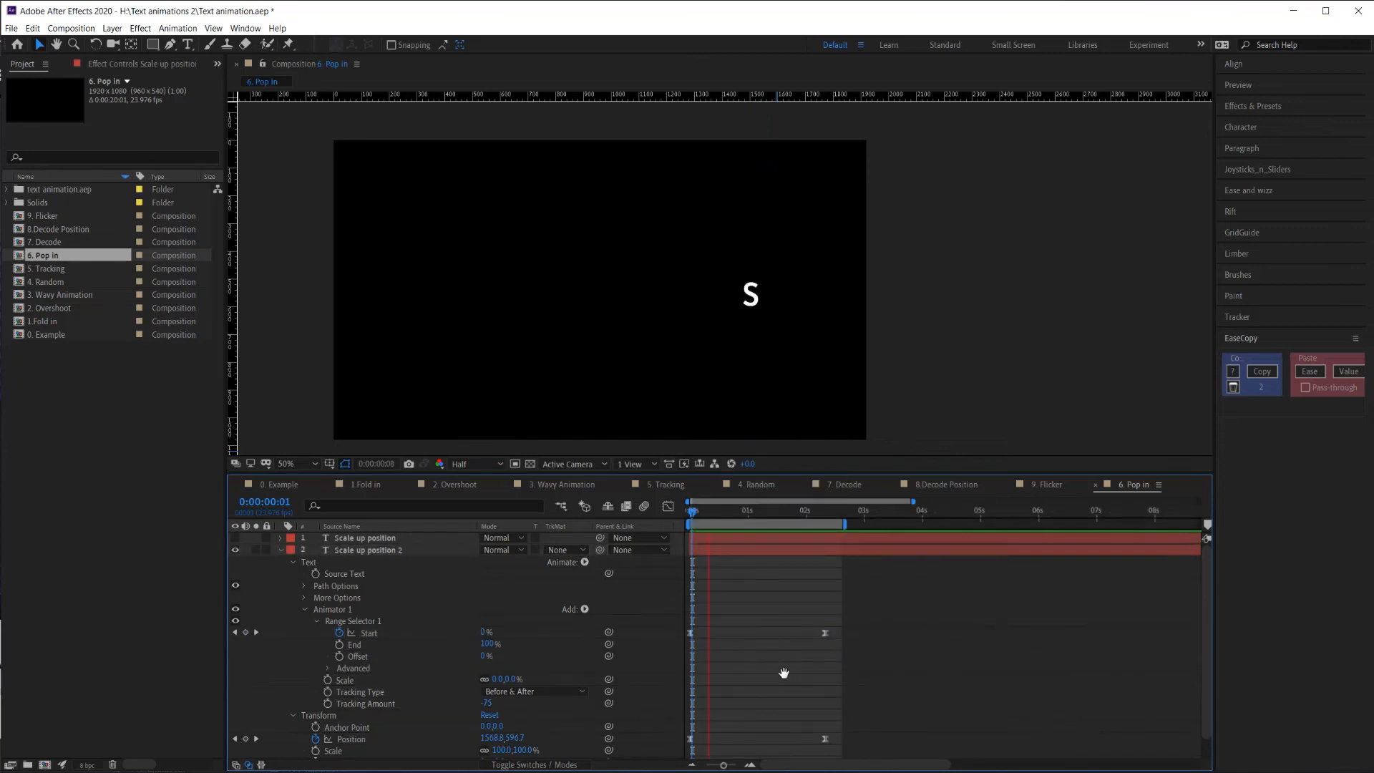
key(space)
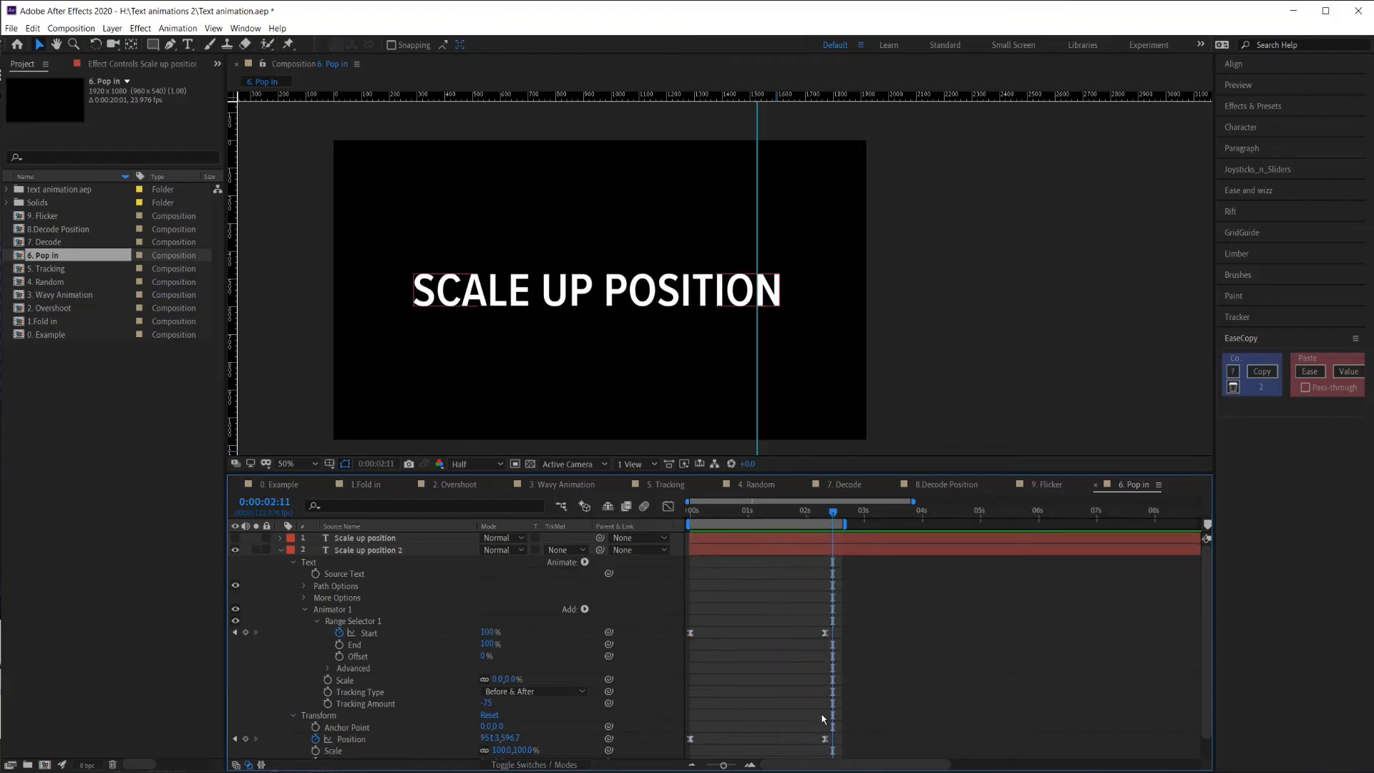
- Move the last Start and Position keyframes of Scale up position 2 earlier to 0:00:01:16
drag(835, 745, 664, 609)
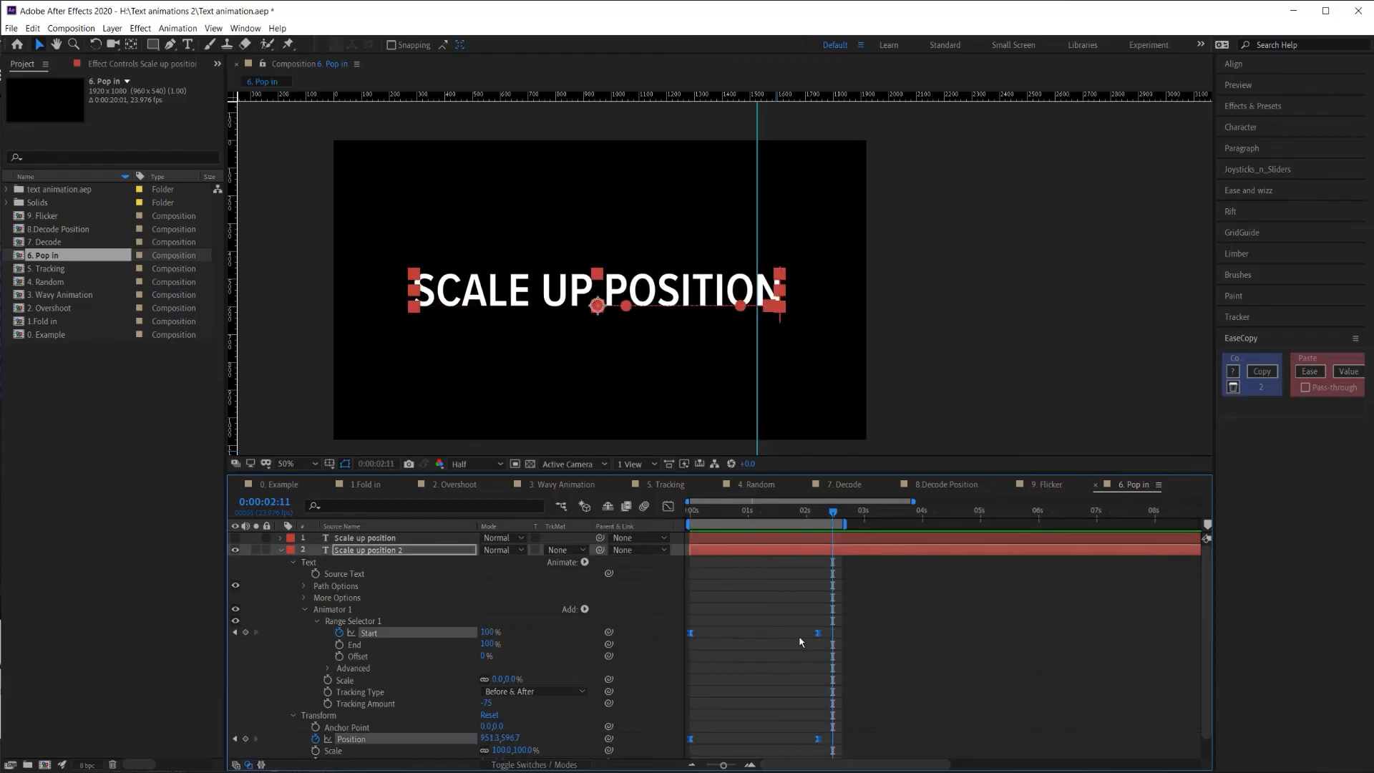
click(791, 680)
click(787, 509)
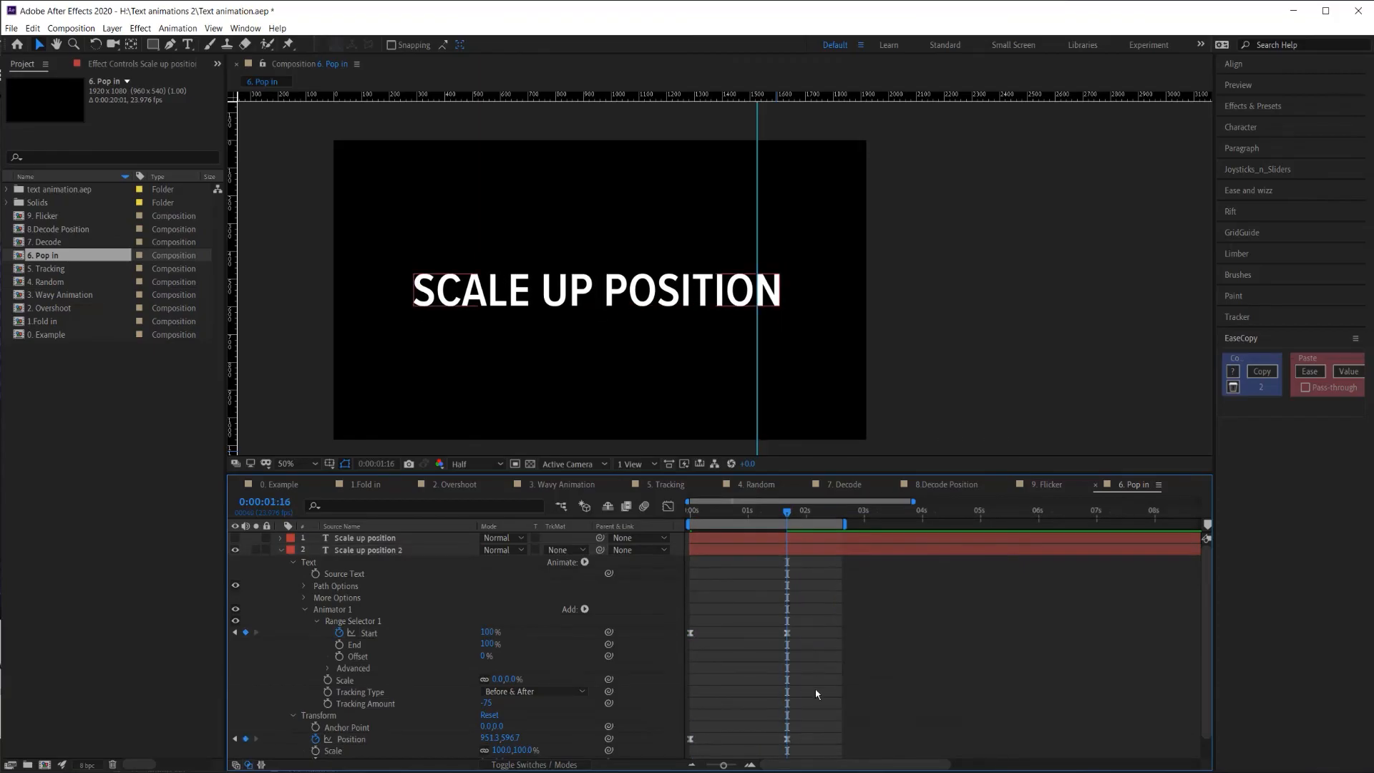
- Reshape the speed graph of the Start and Position keyframes for an early peak and a long slow-down, and preview the result
drag(813, 745, 678, 614)
key(shift+F3)
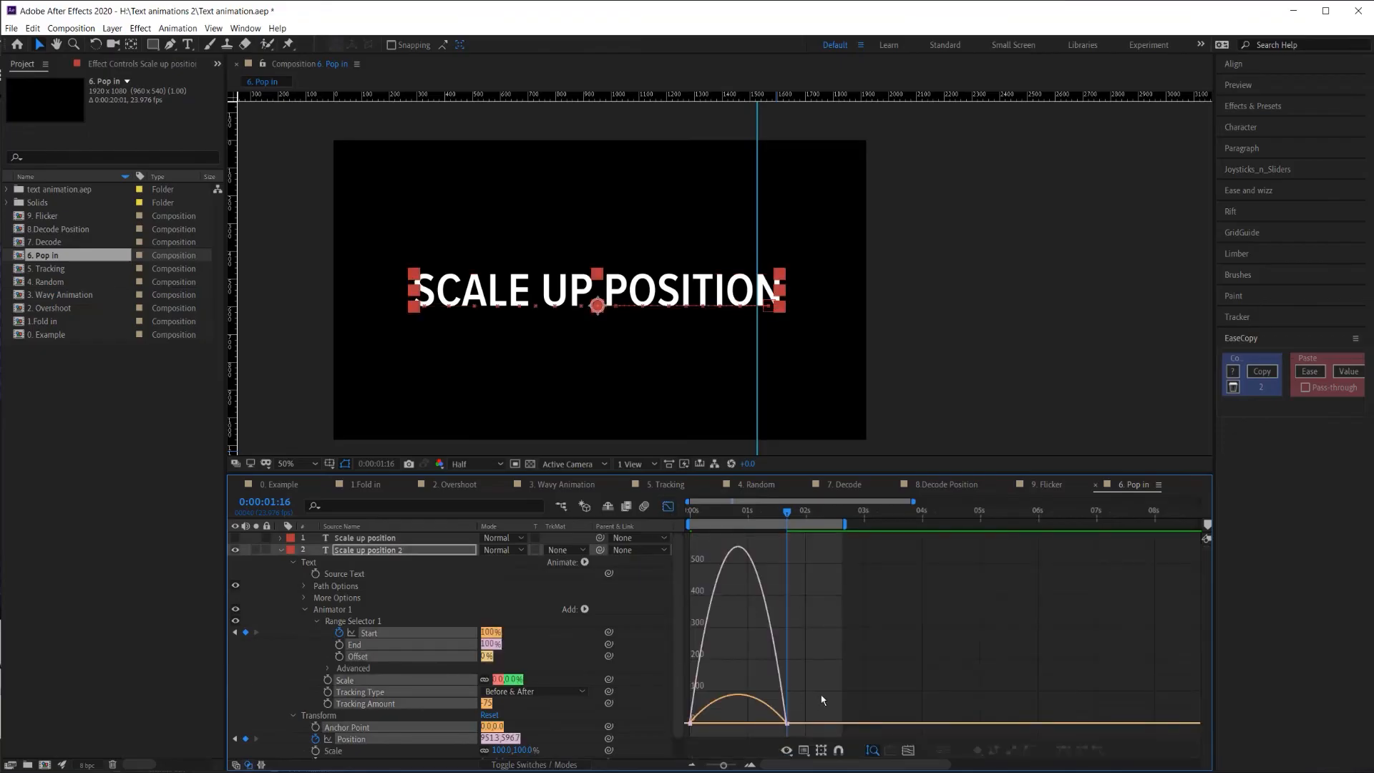
drag(770, 731, 747, 724)
drag(806, 707, 516, 734)
drag(748, 723, 749, 724)
key(space)
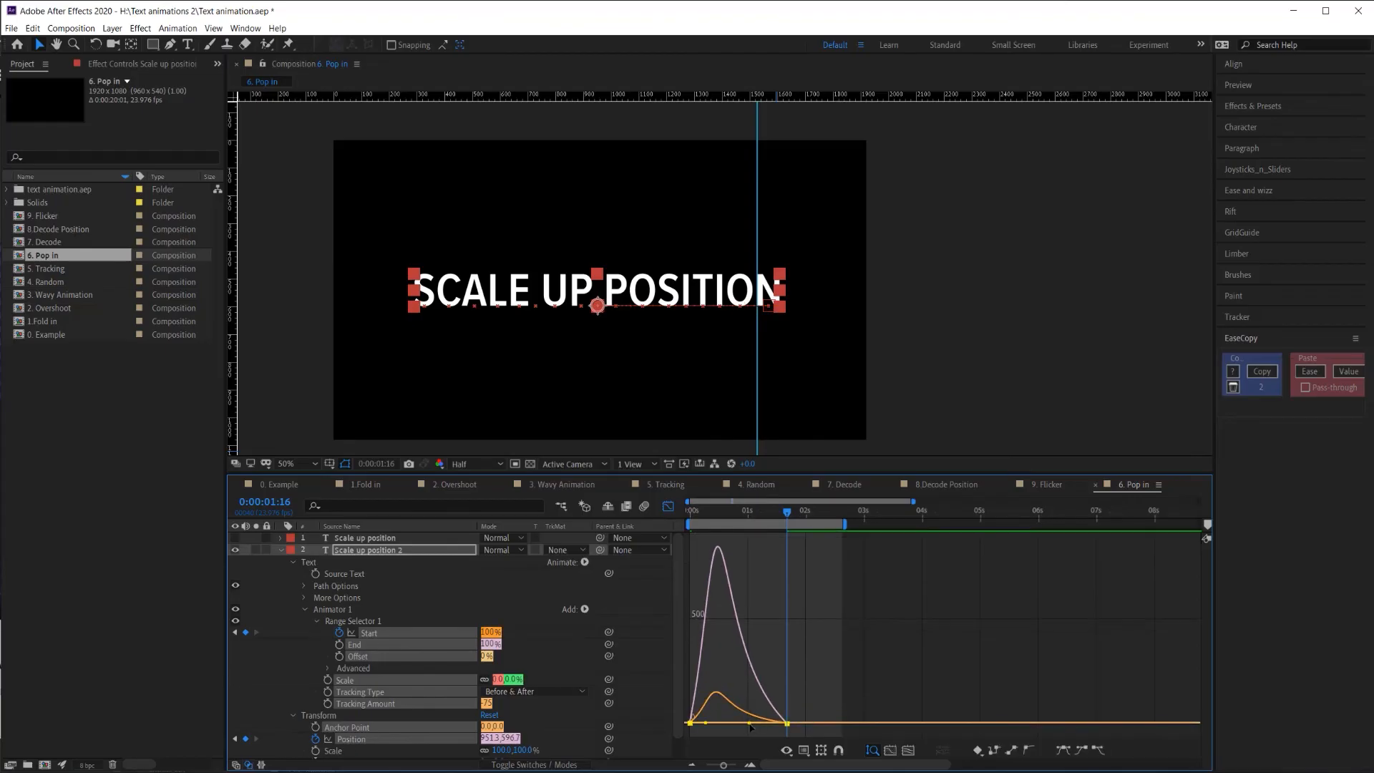
click(668, 506)
click(297, 463)
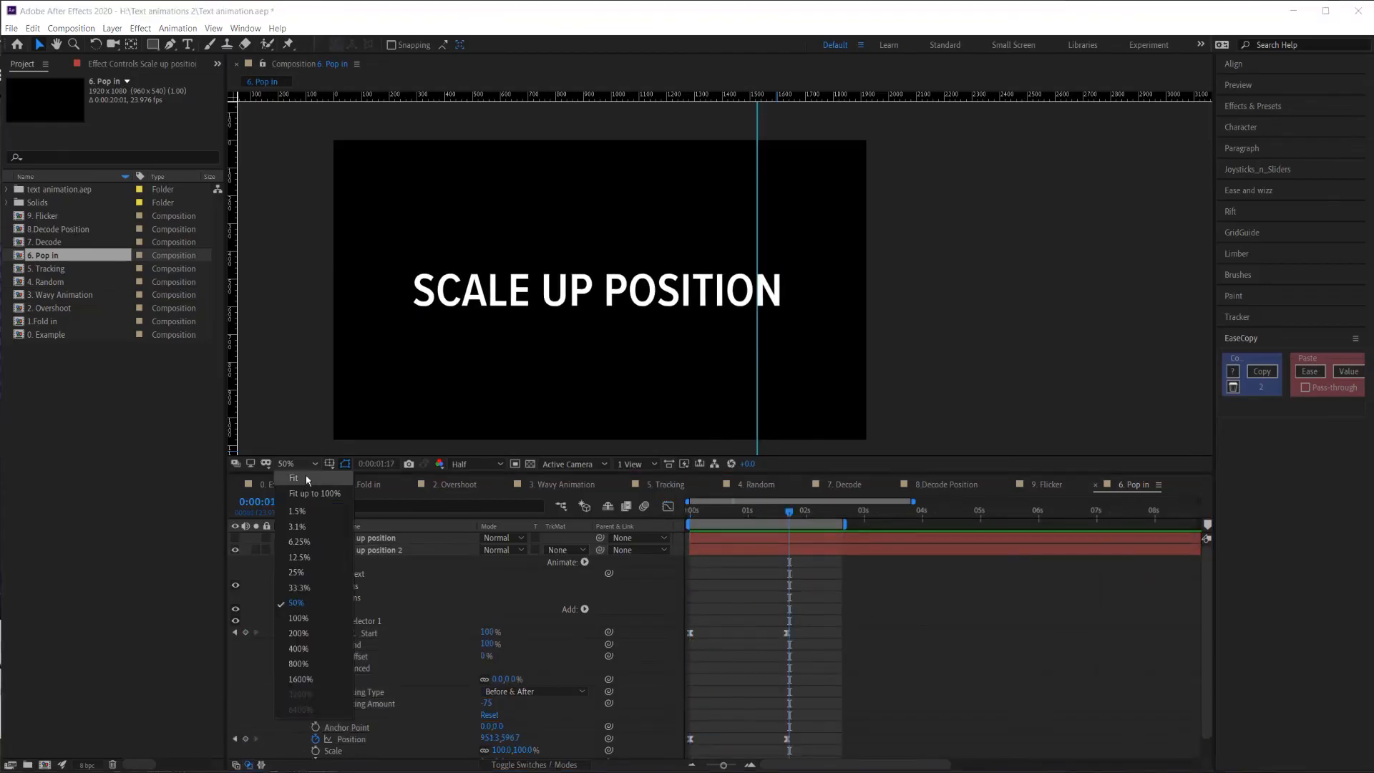
click(343, 531)
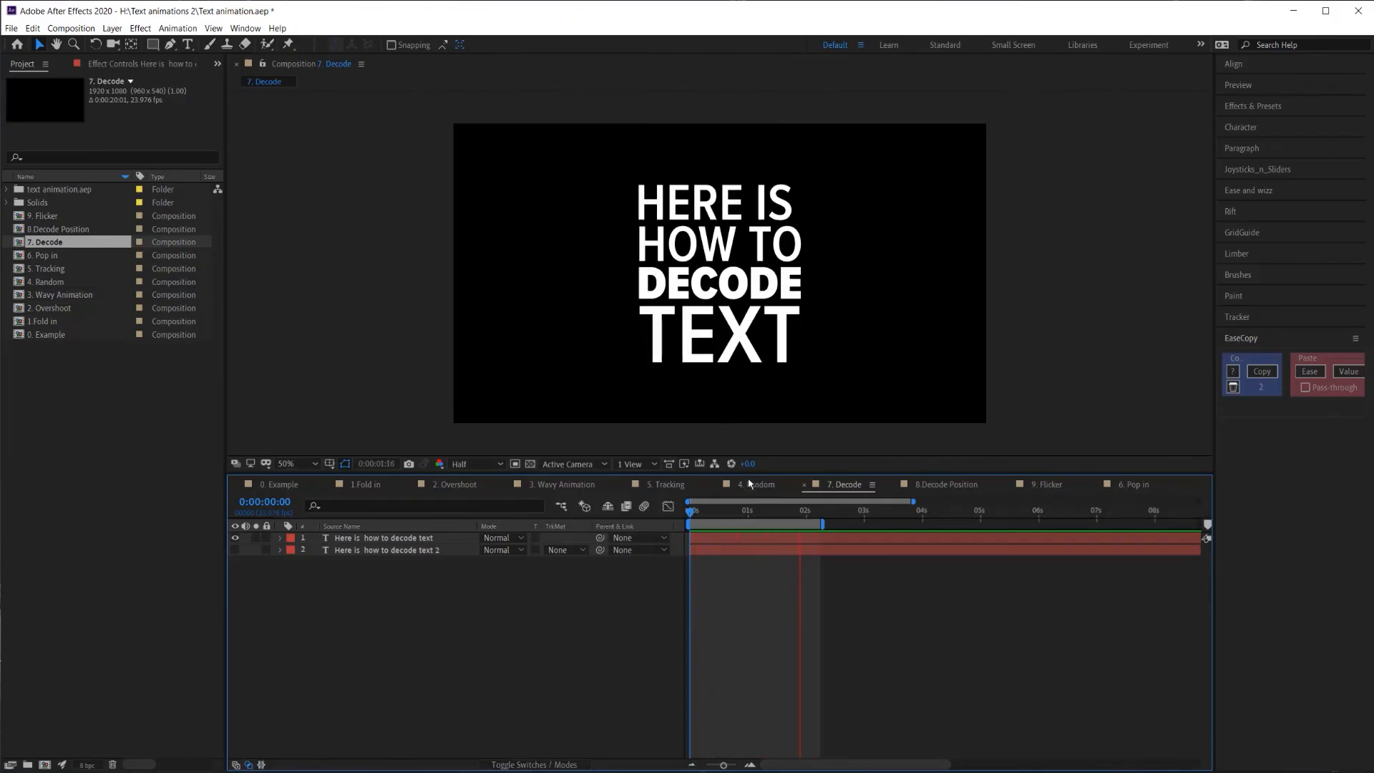
- In 7. Decode, hide Here is how to decode text, show Here is how to decode text 2 and expand its Animator 1 settings
click(234, 538)
click(235, 550)
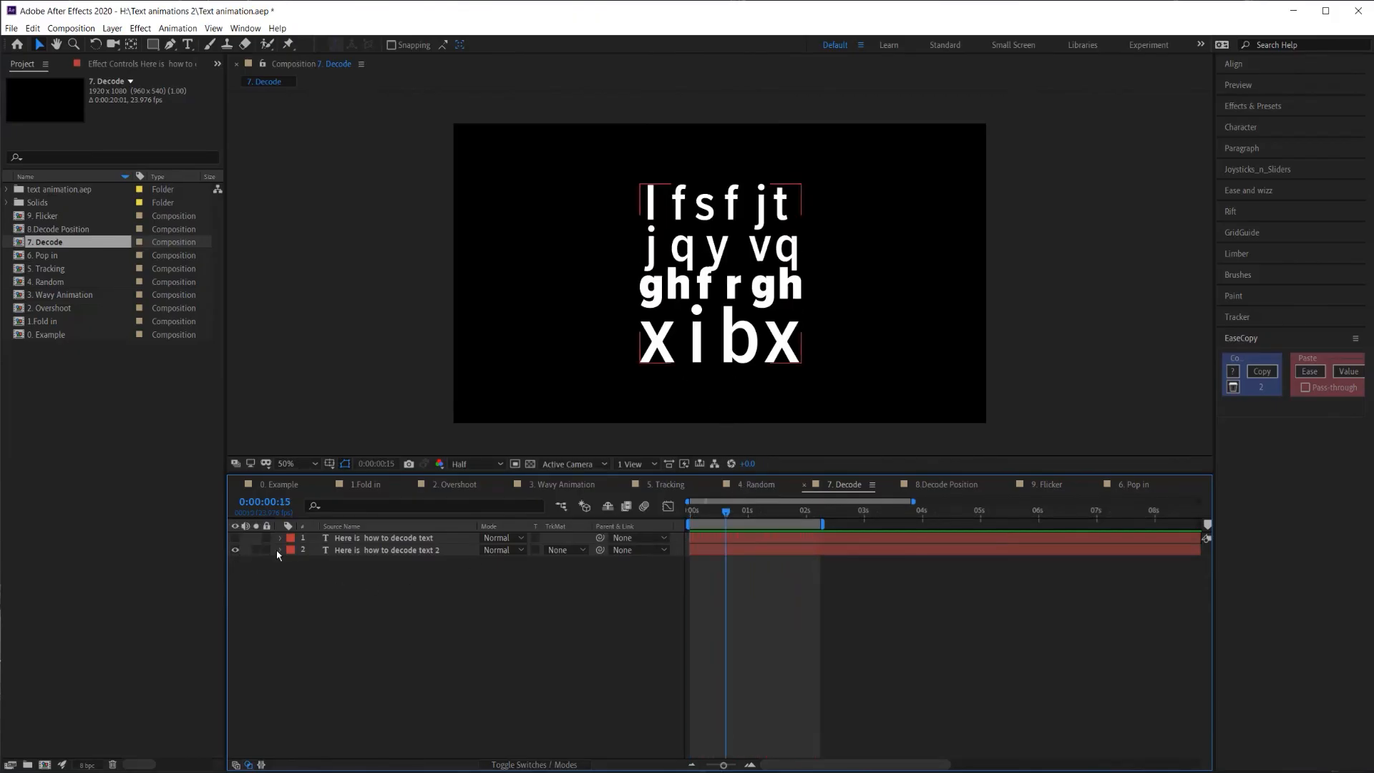
click(278, 550)
click(328, 610)
click(304, 609)
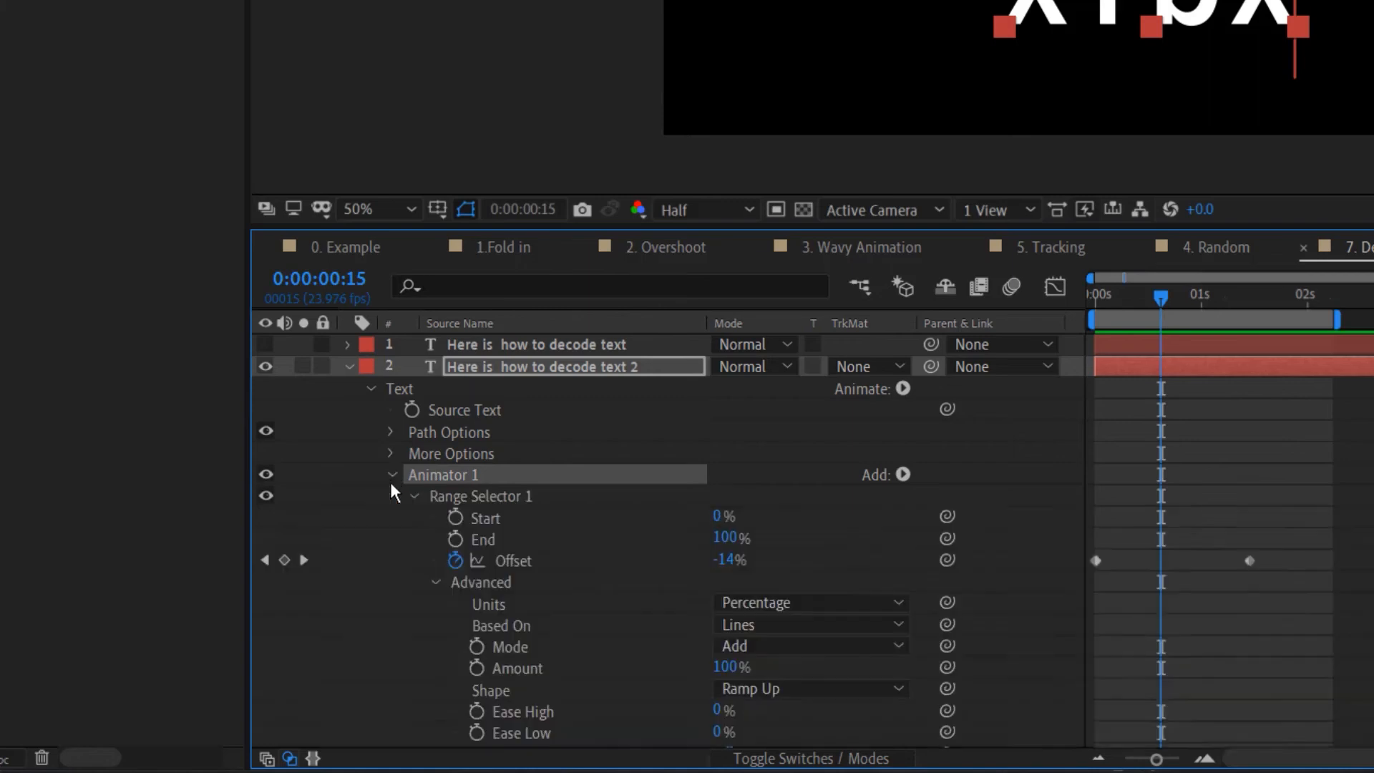
- Examine Animator 1's Based On options, other advanced selector settings and Character Offset, and collapse the animator
scroll(529, 467, down, 2)
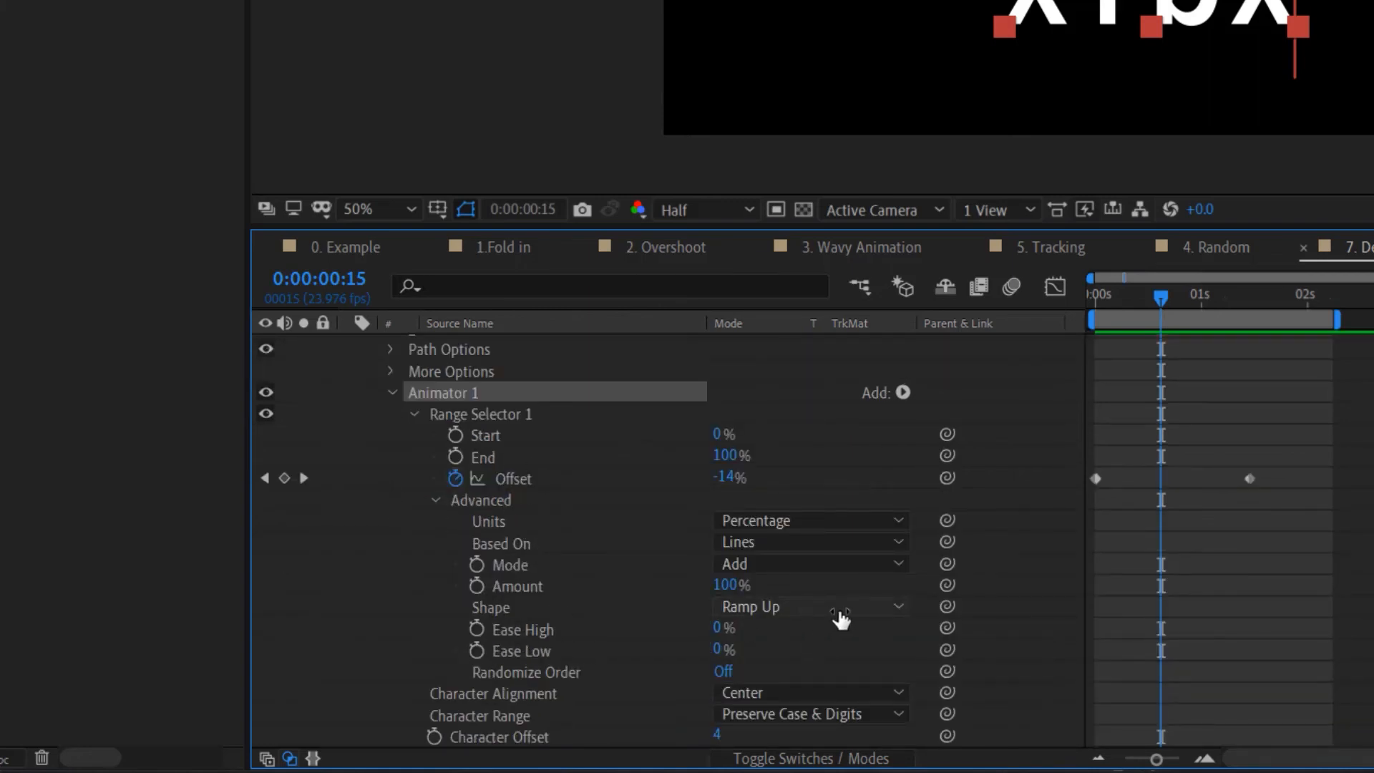
click(753, 543)
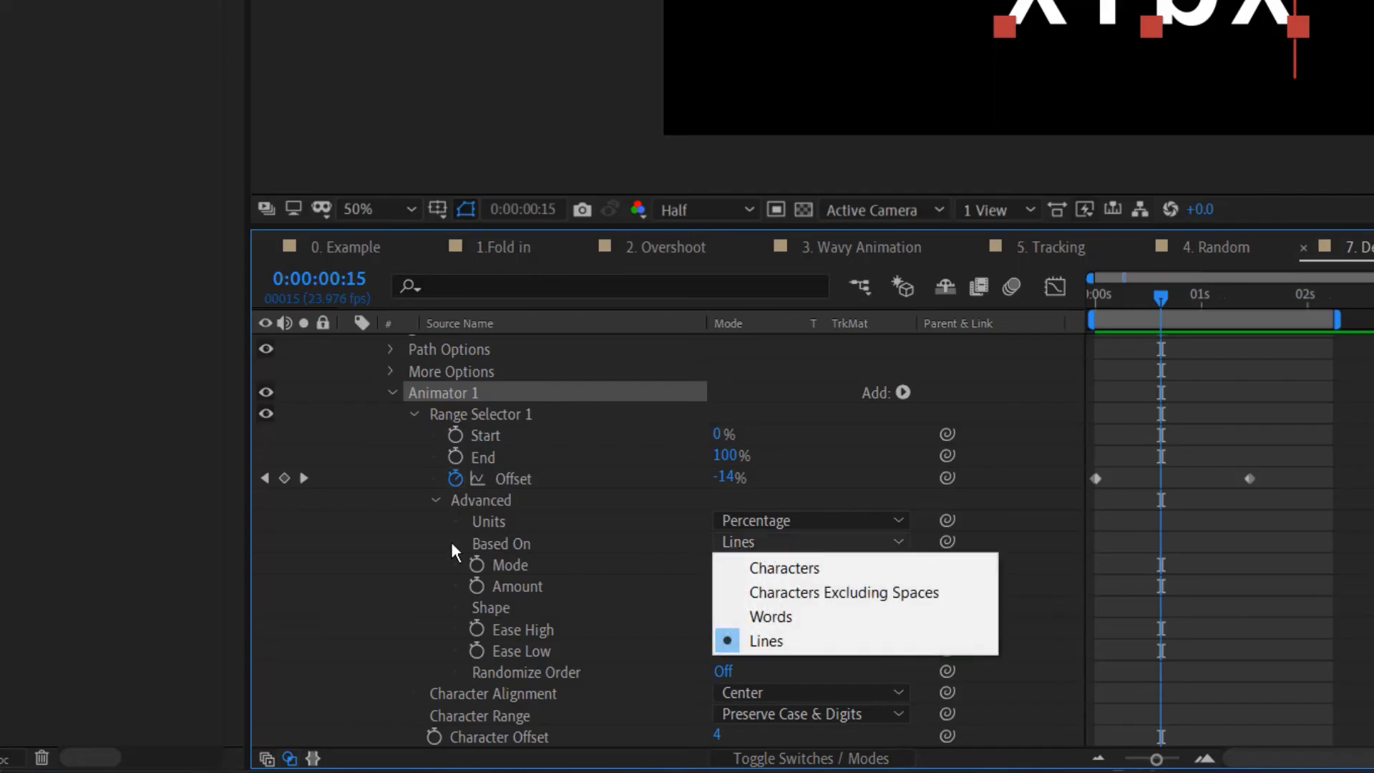
click(423, 631)
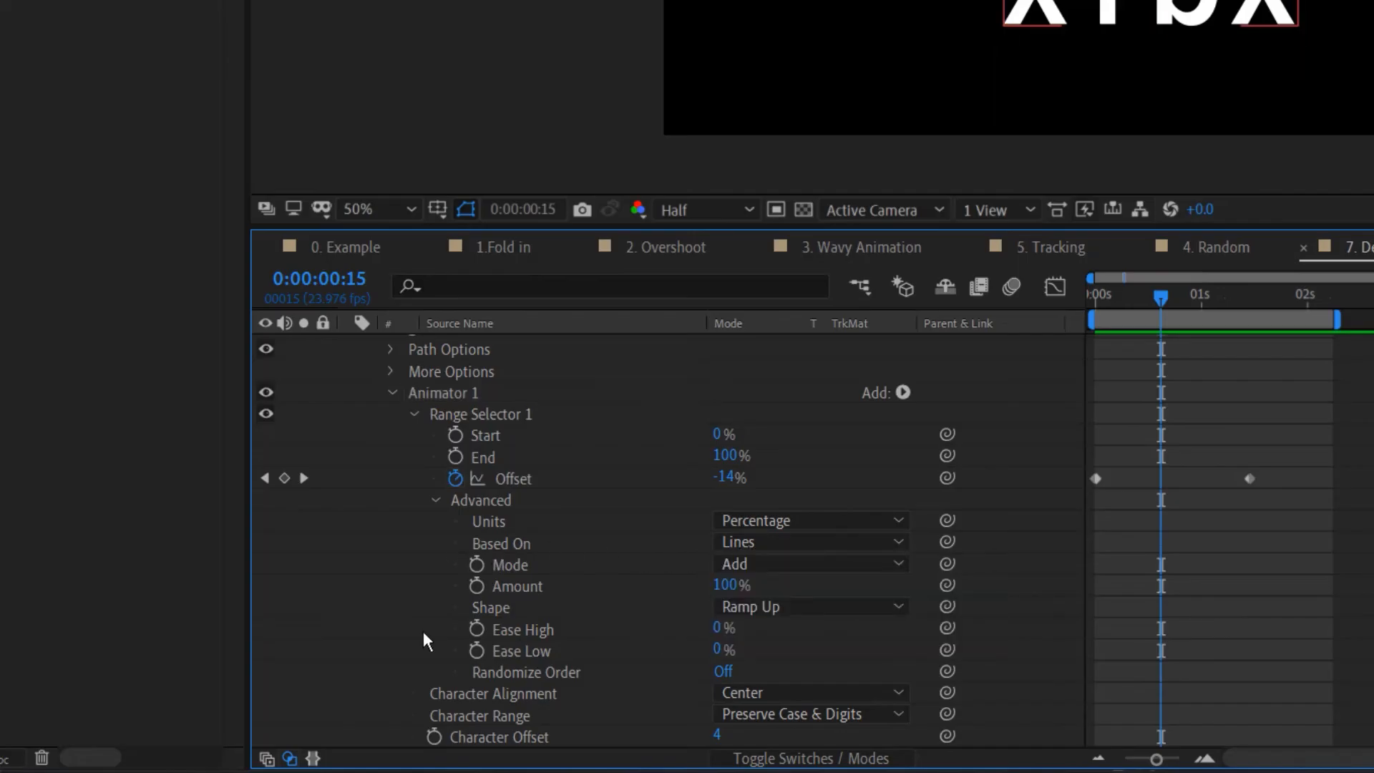
scroll(435, 624, down, 1)
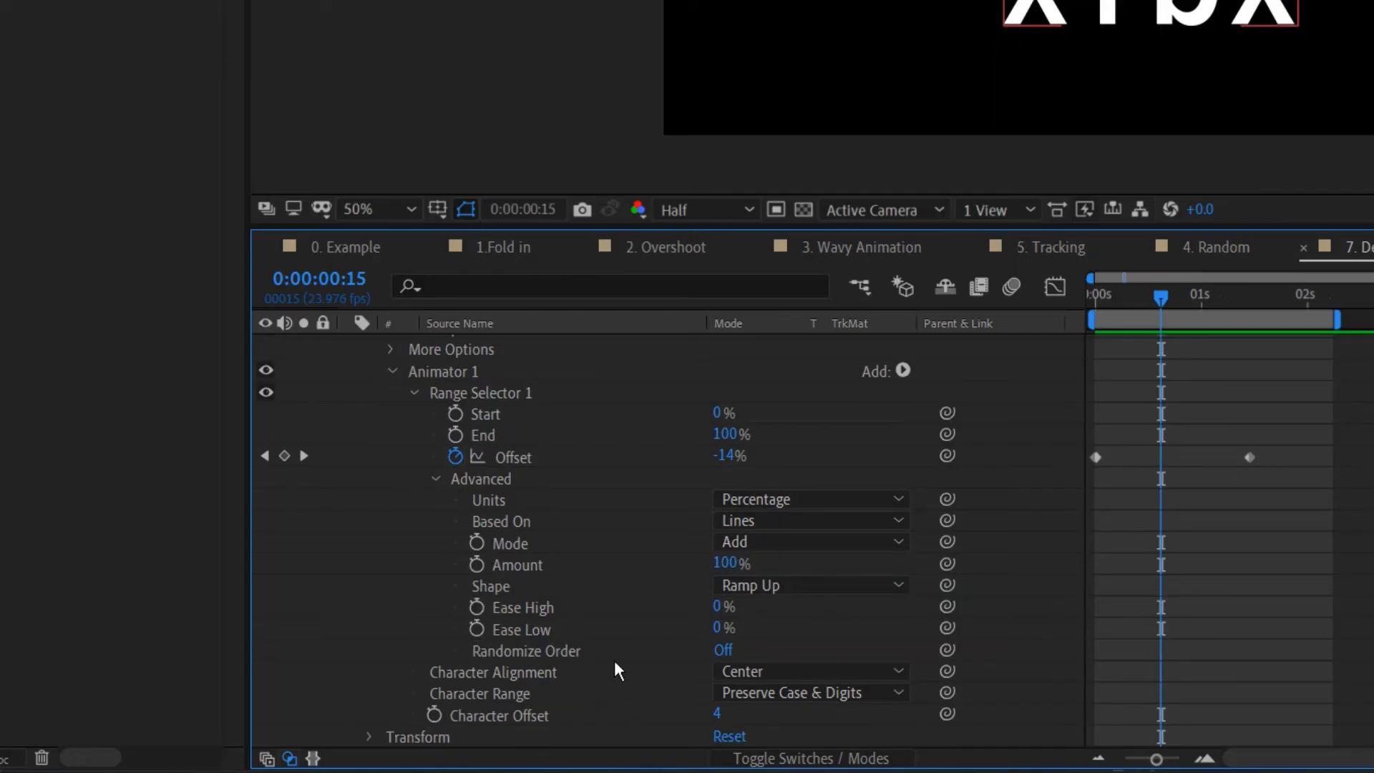
click(521, 717)
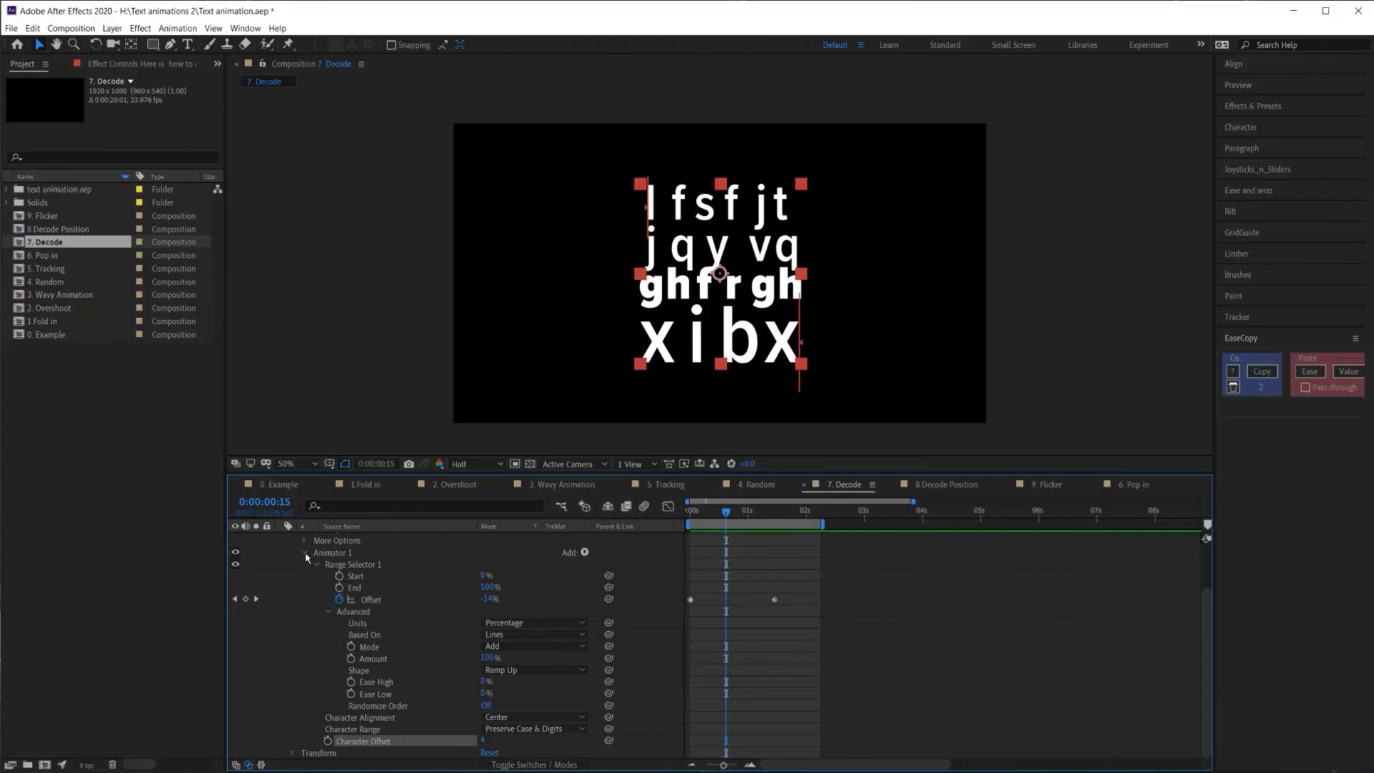
click(305, 553)
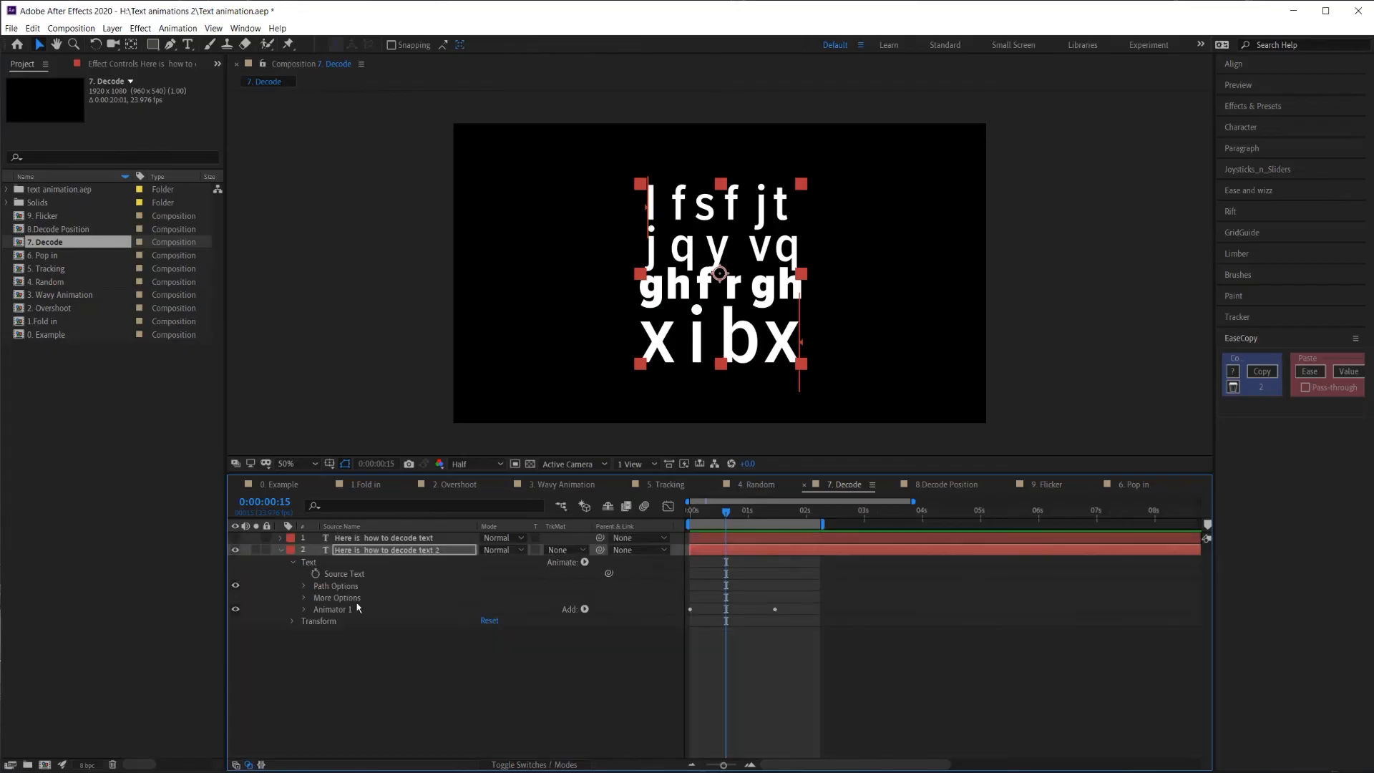
- Add an Opacity animator to Here is how to decode text 2 and keyframe its Start from 0% at the first frame to 100% at 0:00:00:18
click(584, 562)
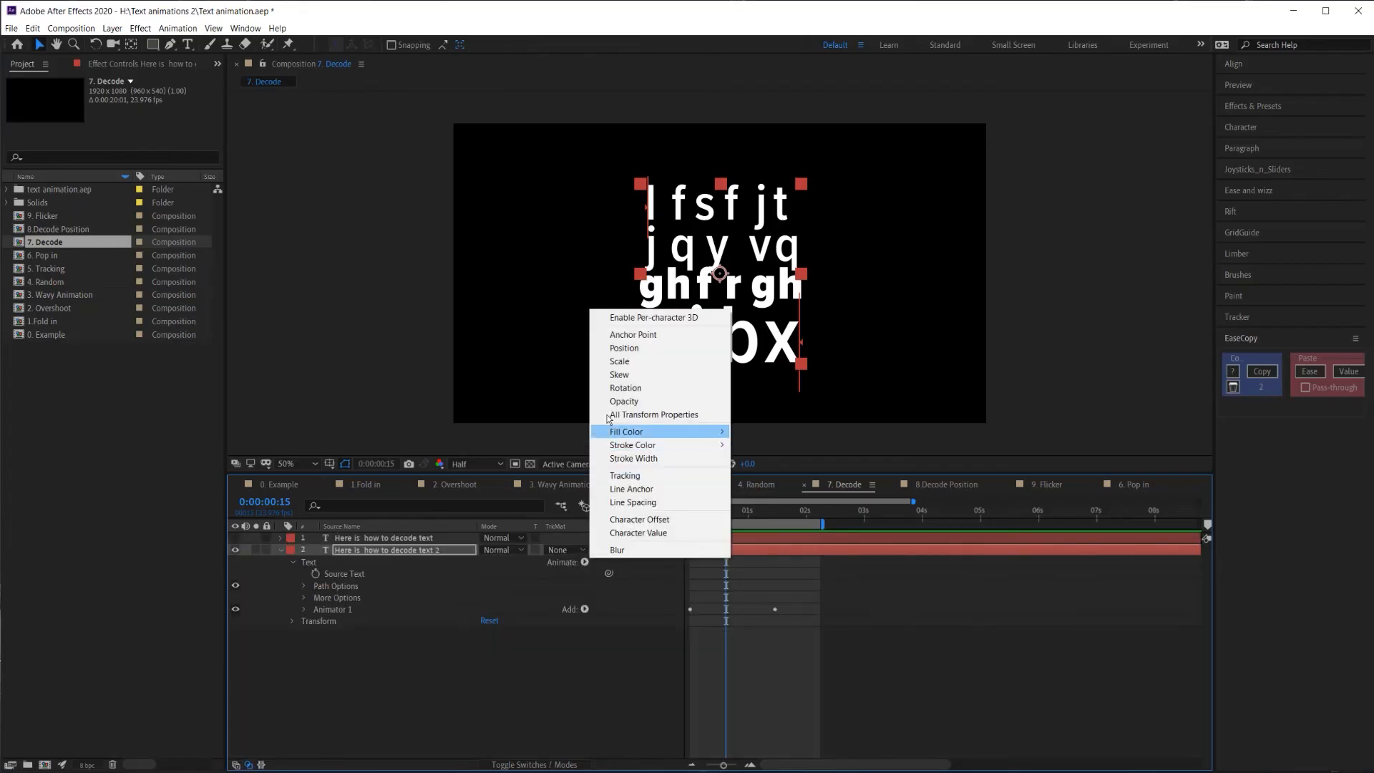
click(630, 402)
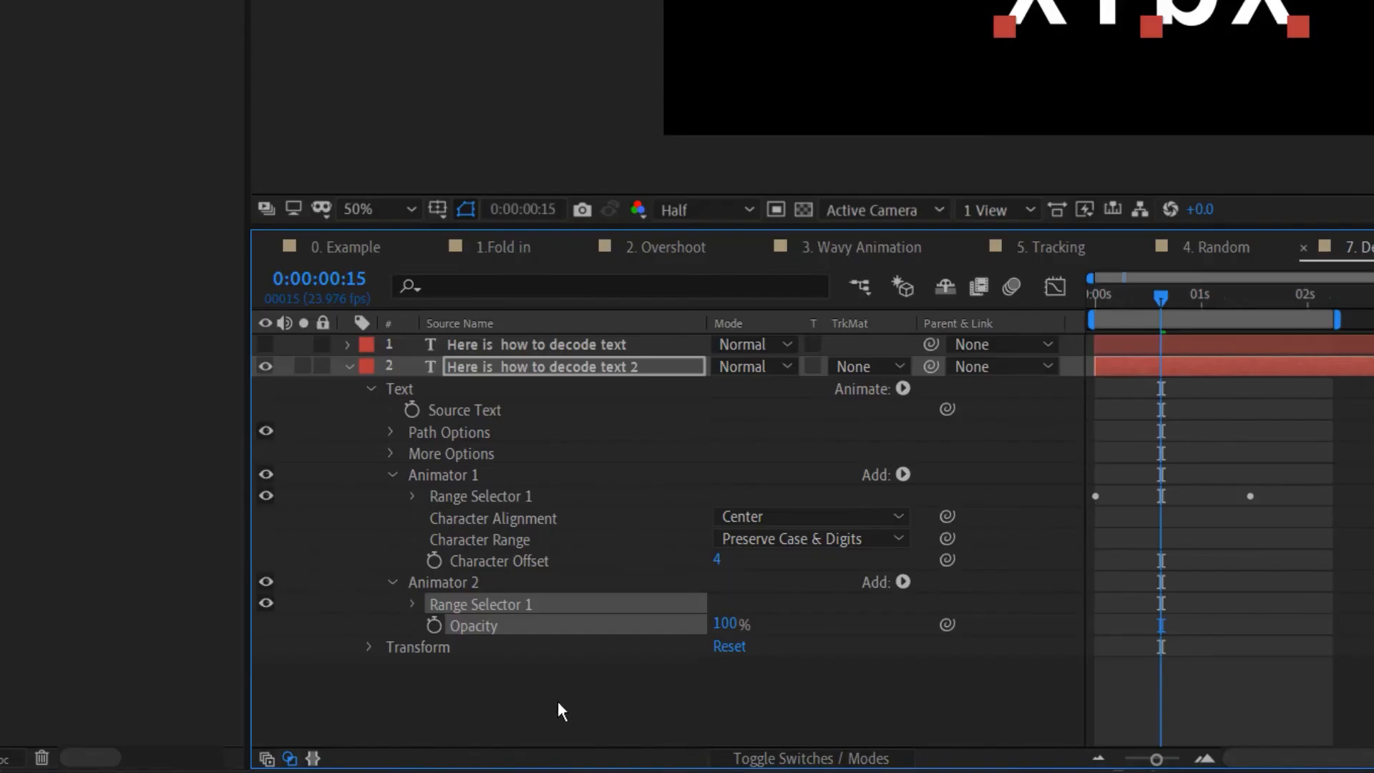
click(413, 604)
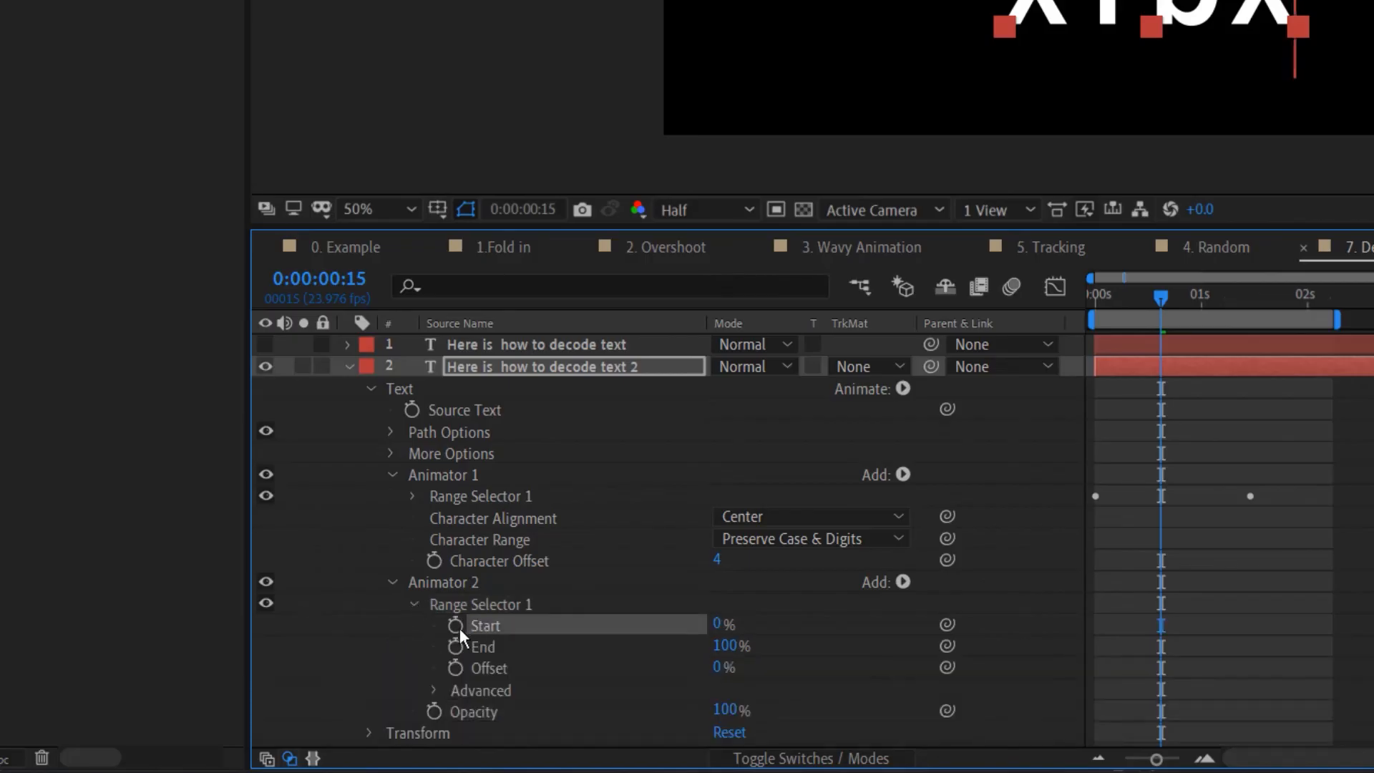
key(Home)
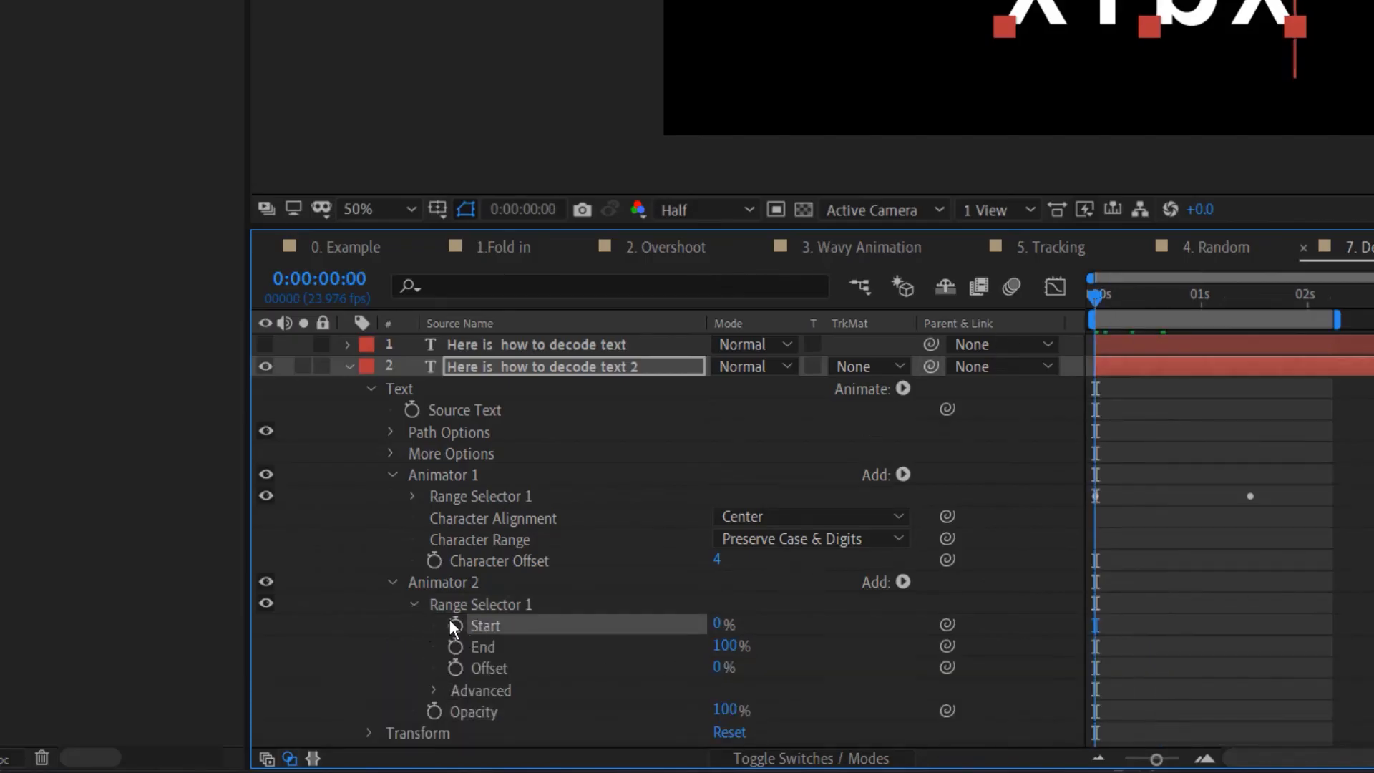
click(453, 625)
drag(1139, 301, 1175, 292)
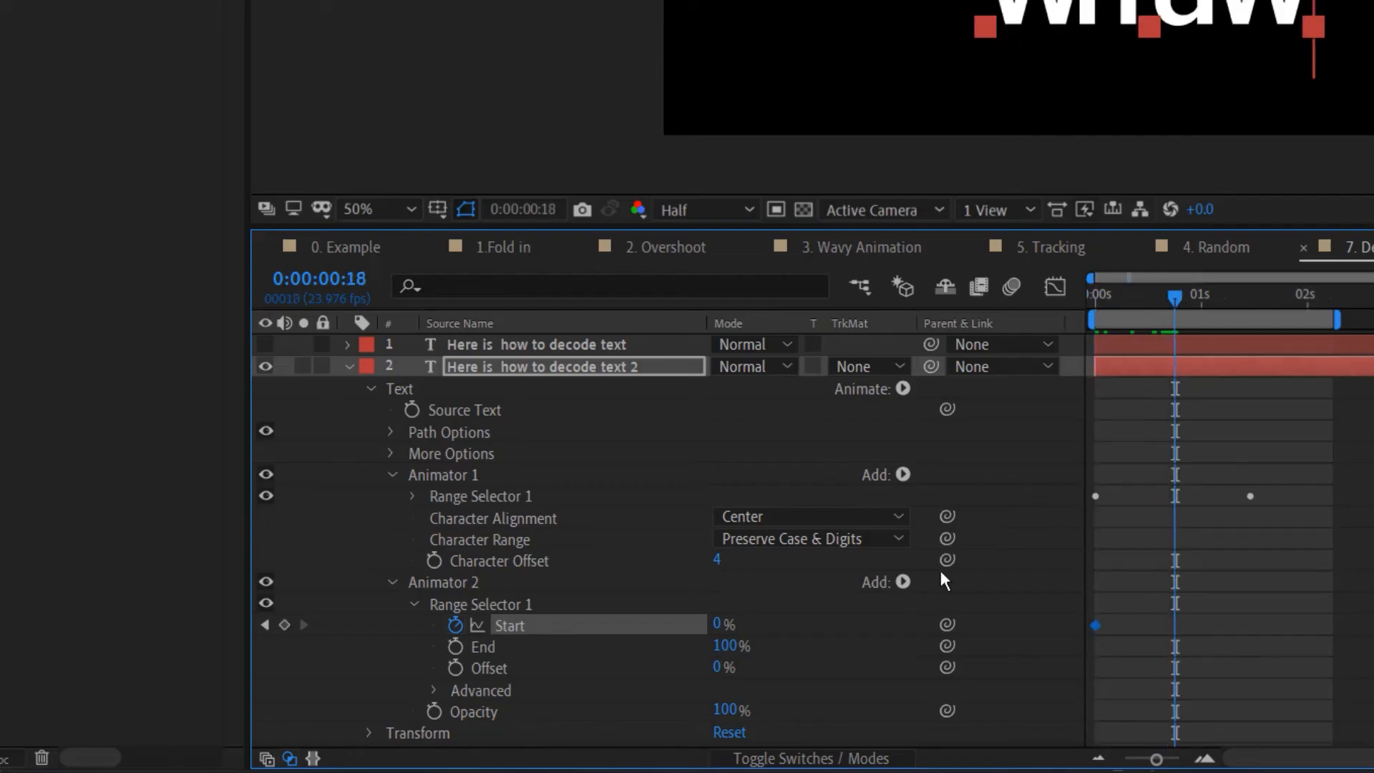
drag(720, 633, 906, 631)
- In the advanced settings of Animator 2's Range Selector 1, set Smoothness to 0% and Based On to Lines
click(434, 690)
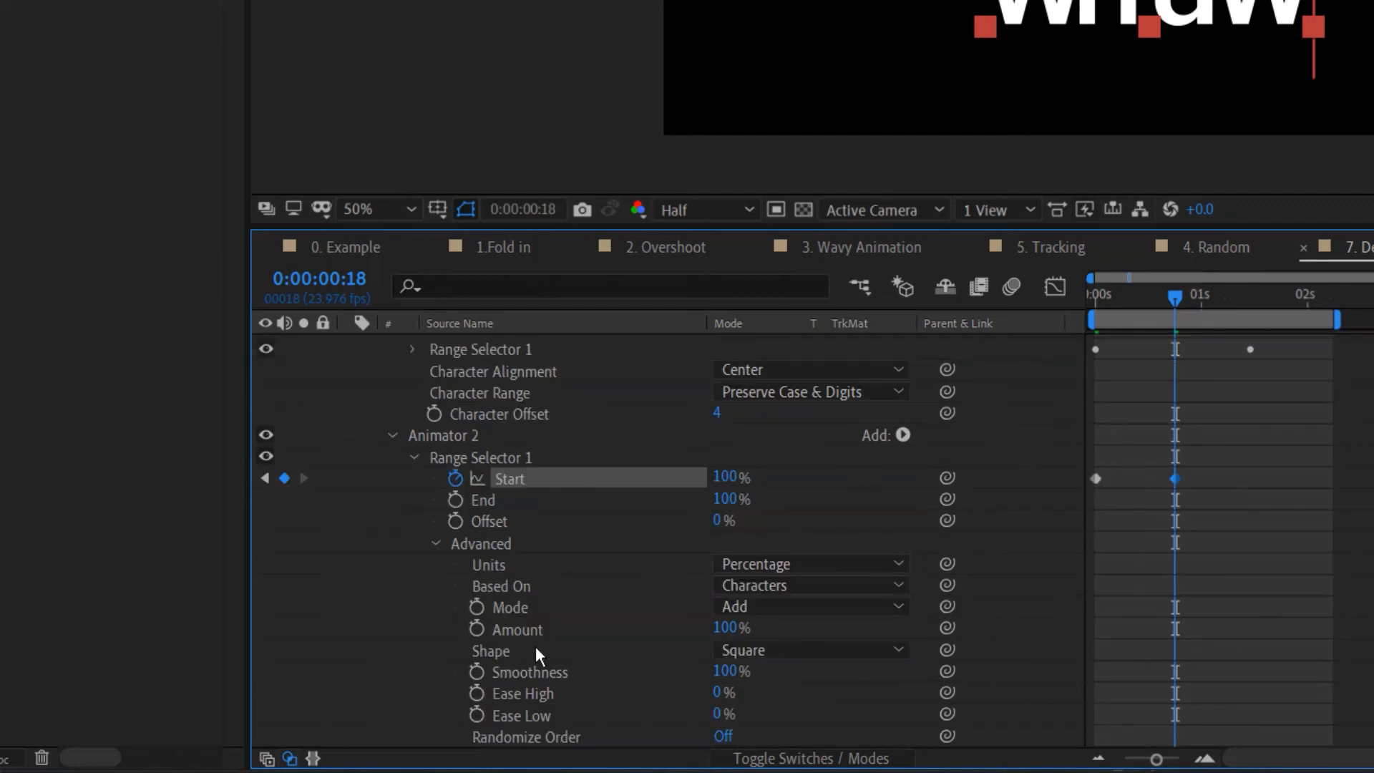
click(724, 671)
text(0)
key(Return)
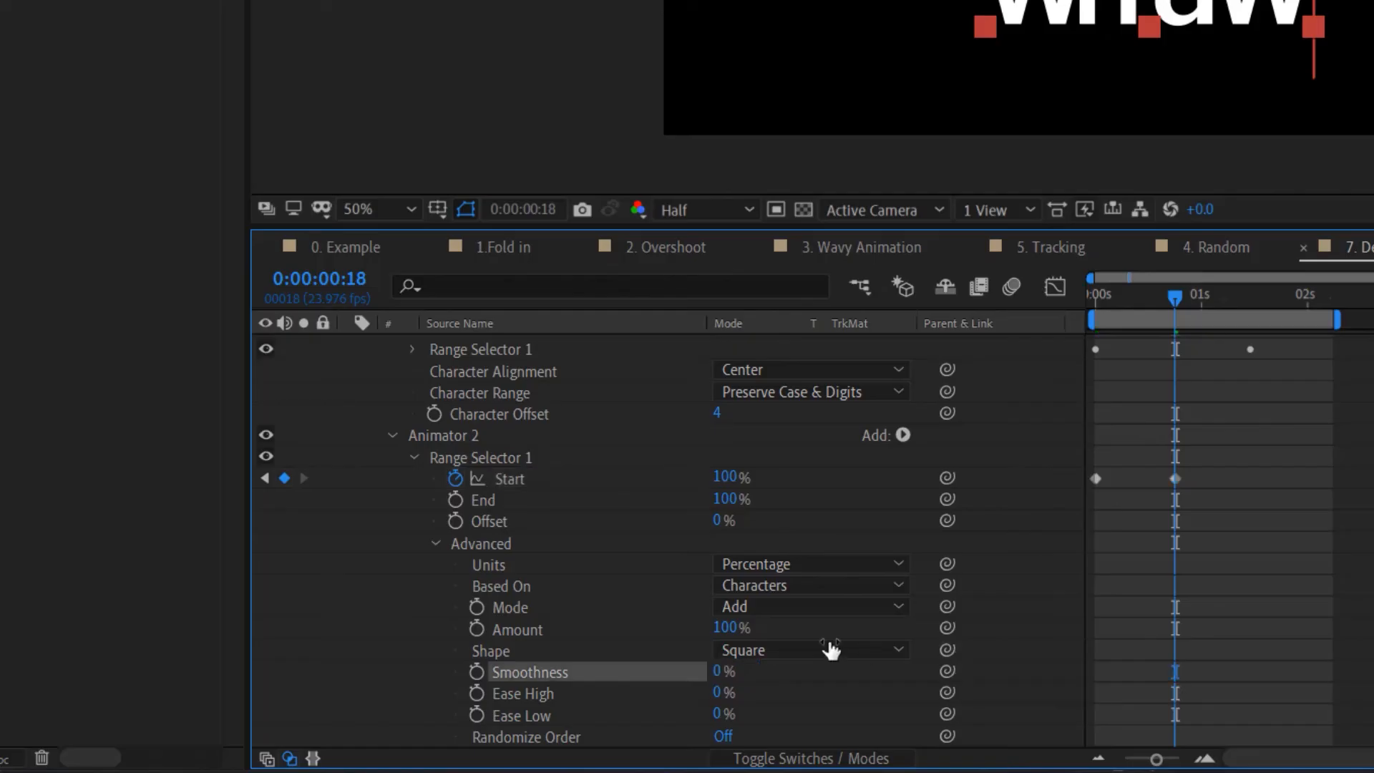
click(787, 587)
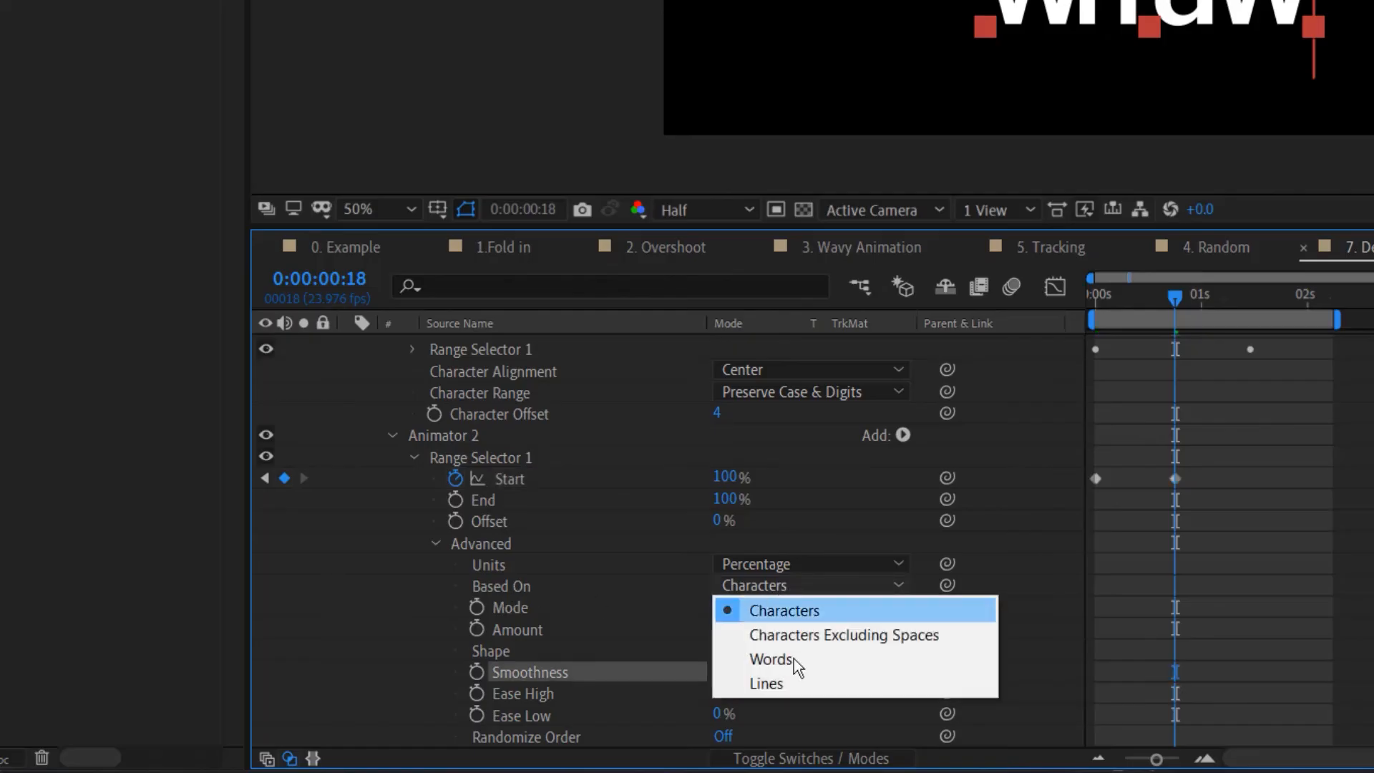
click(795, 683)
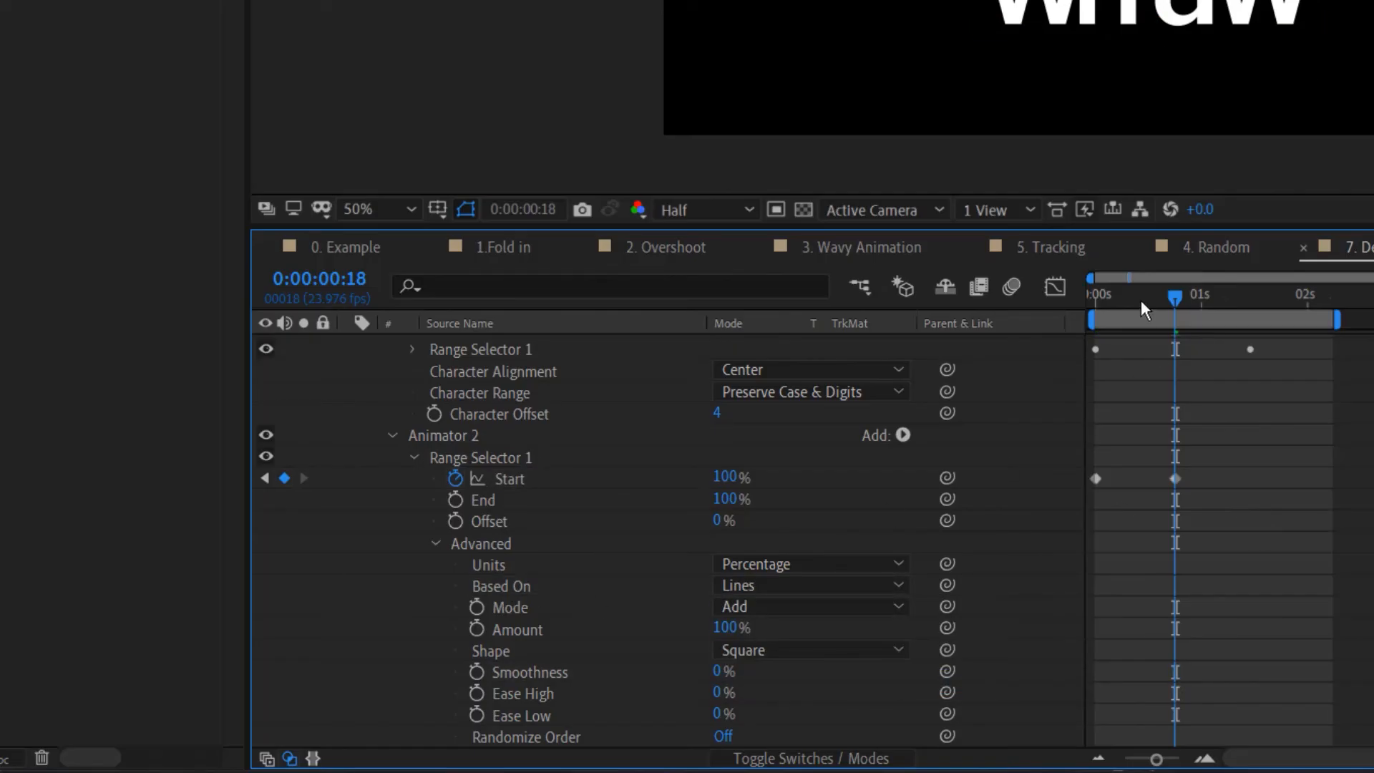
- Set Animator 2's Opacity to 0% and move its last Start keyframe to about one second, previewing the line-by-line reveal
scroll(513, 599, down, 2)
click(478, 715)
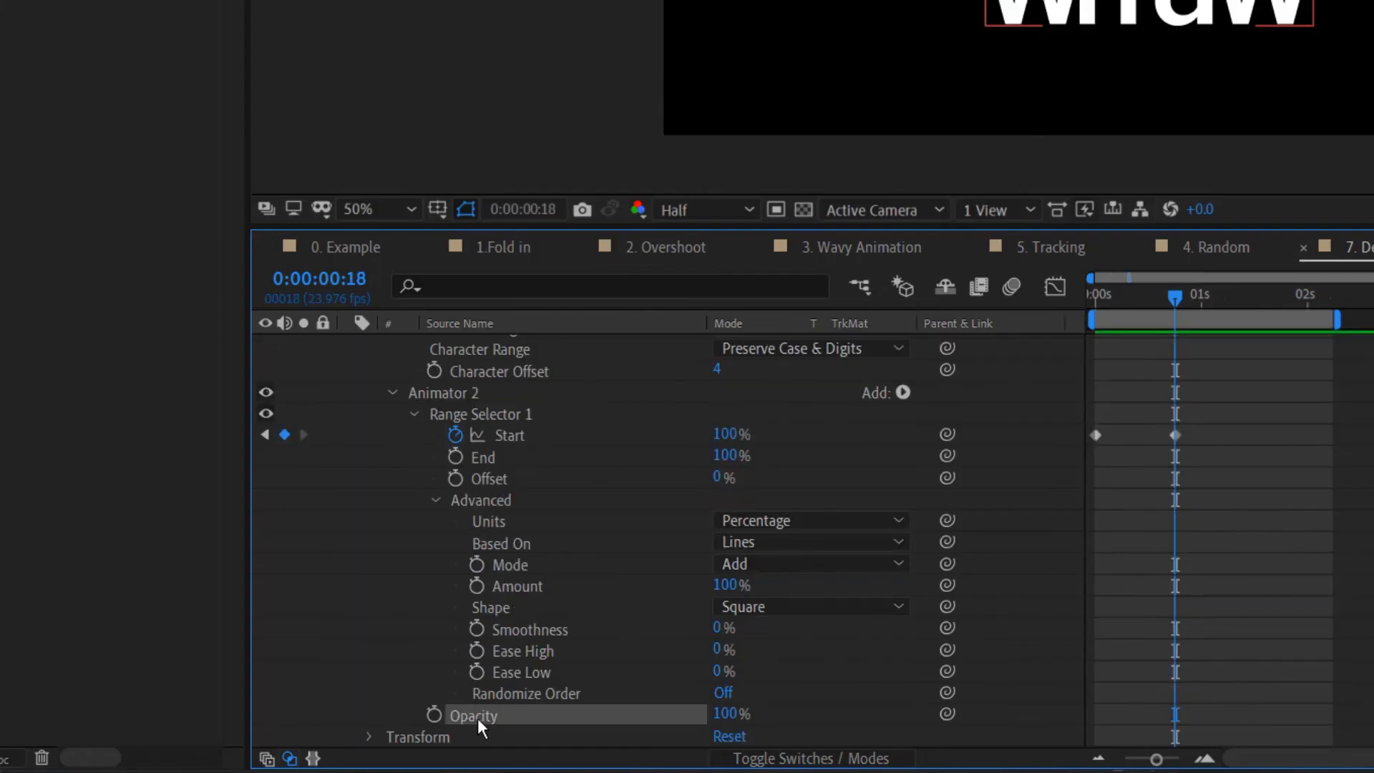
drag(737, 724, 295, 724)
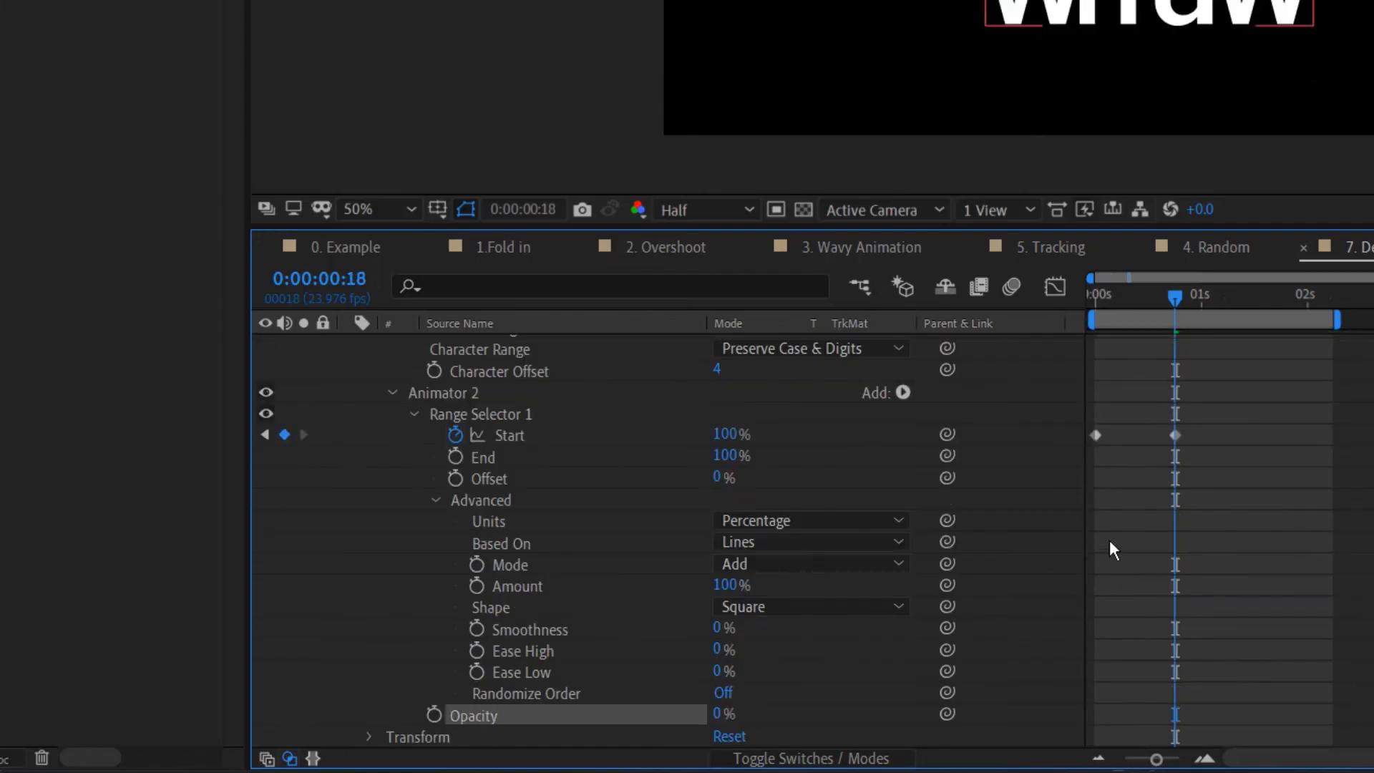
click(1109, 541)
key(space)
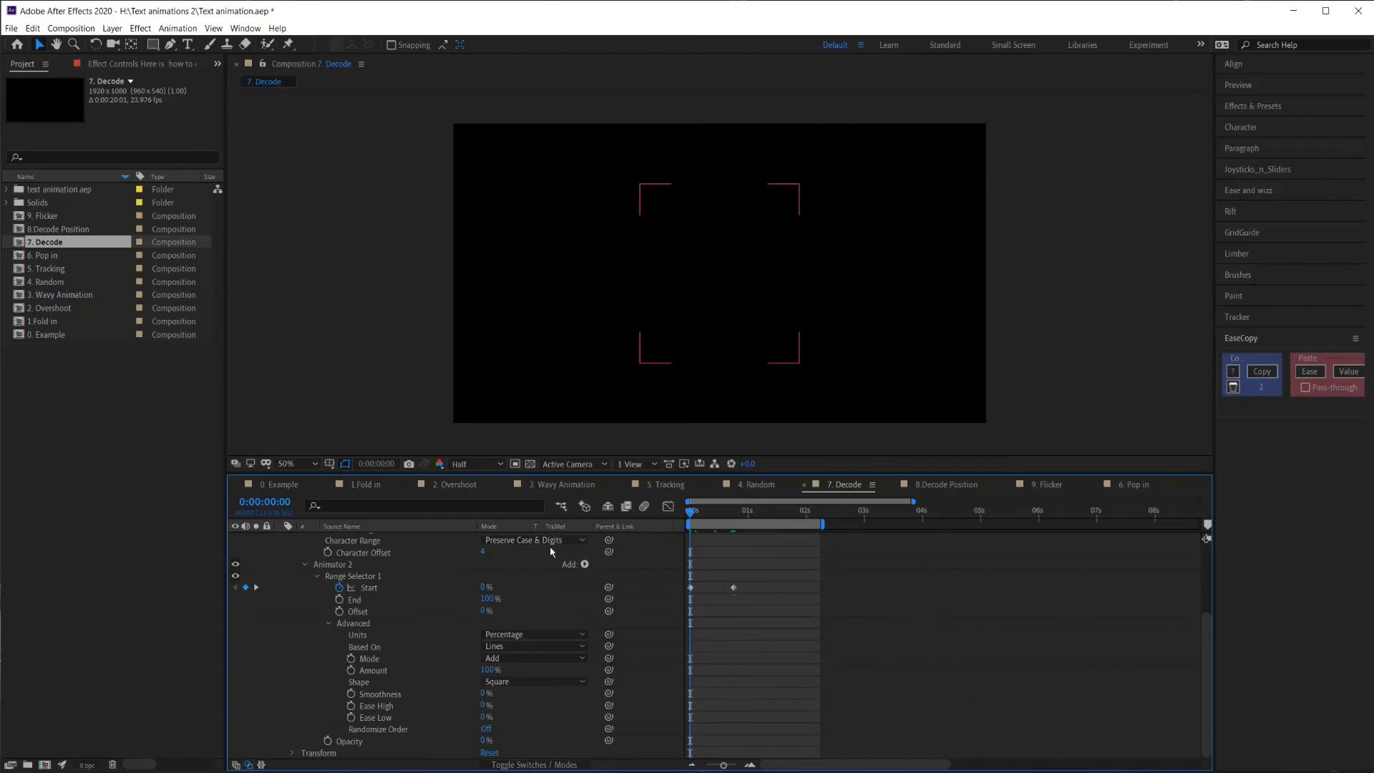
drag(734, 588, 748, 588)
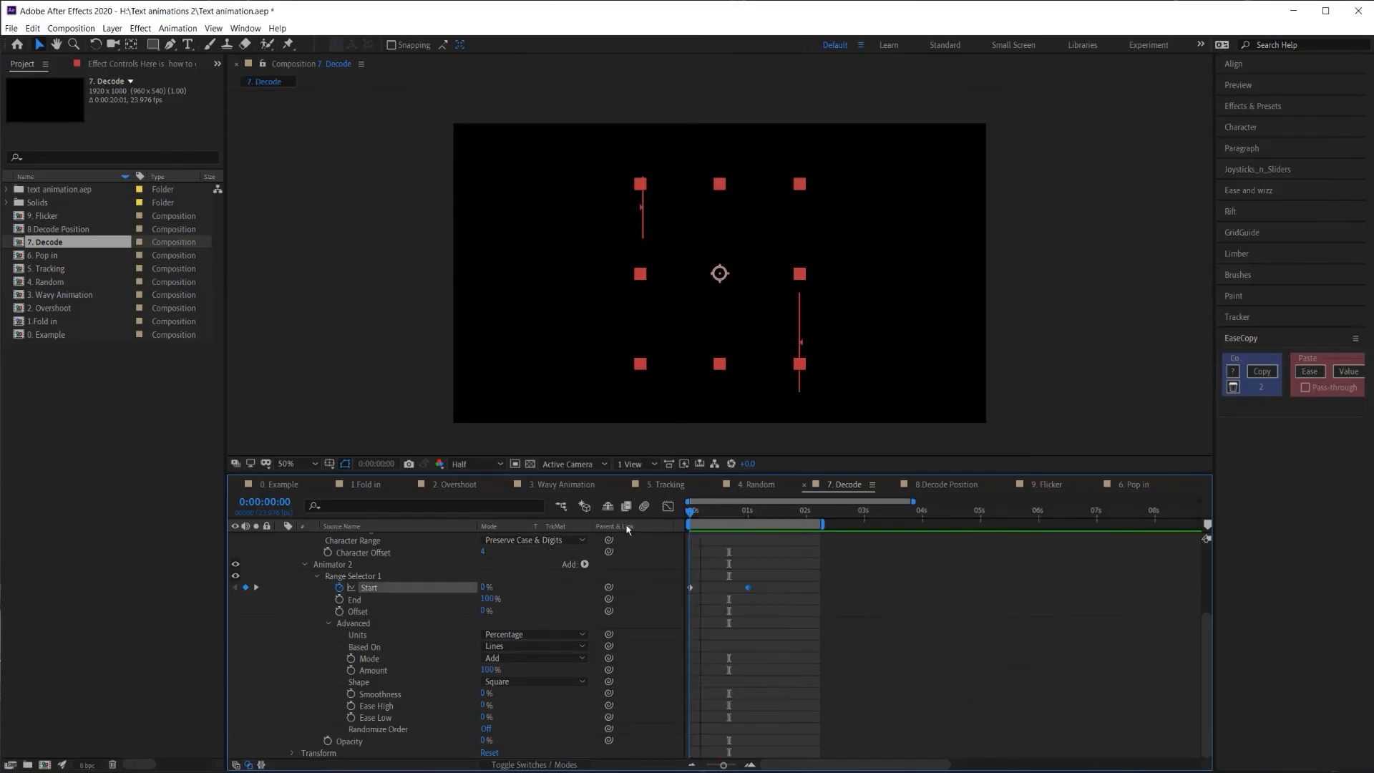
key(space)
- Set Animator 1's Character Offset to 15 on Here is how to decode text 2 and preview from the first frame
scroll(507, 620, up, 3)
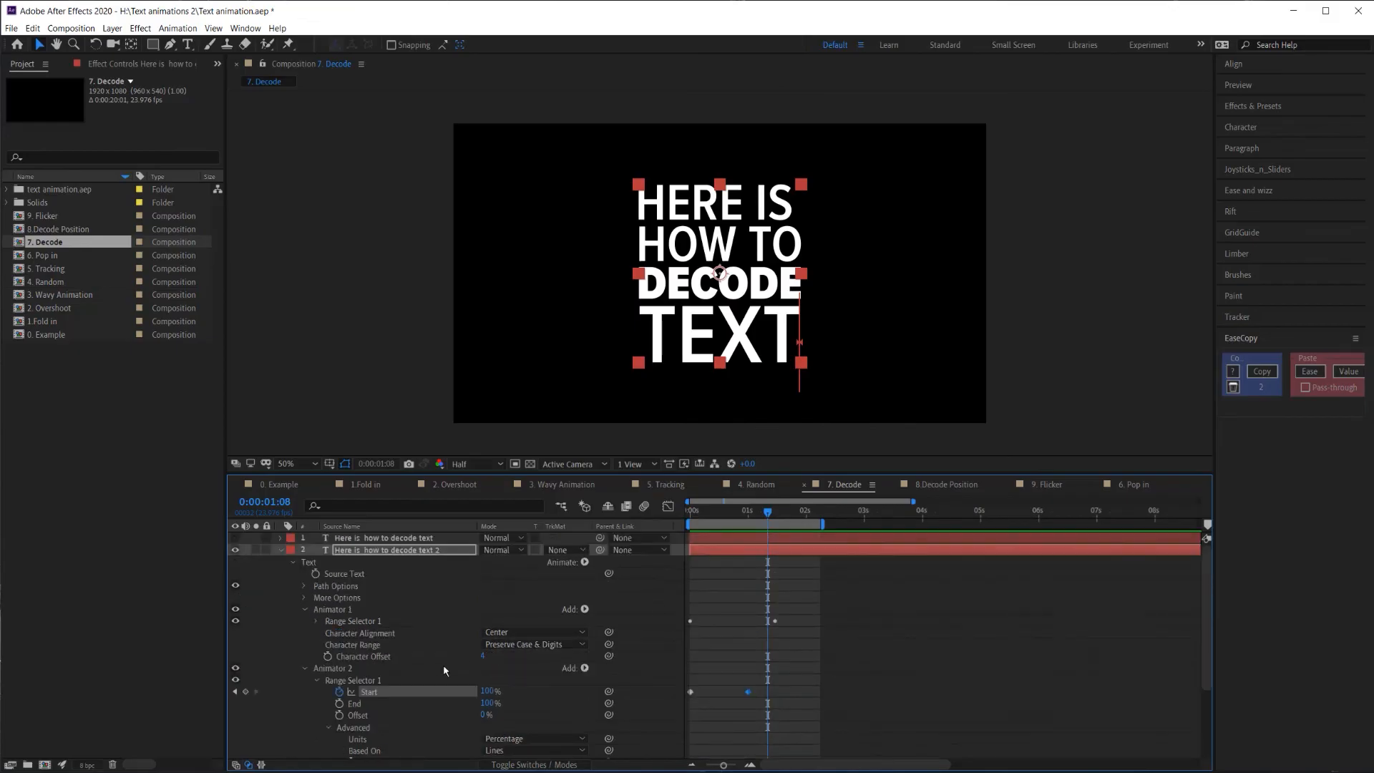
click(364, 656)
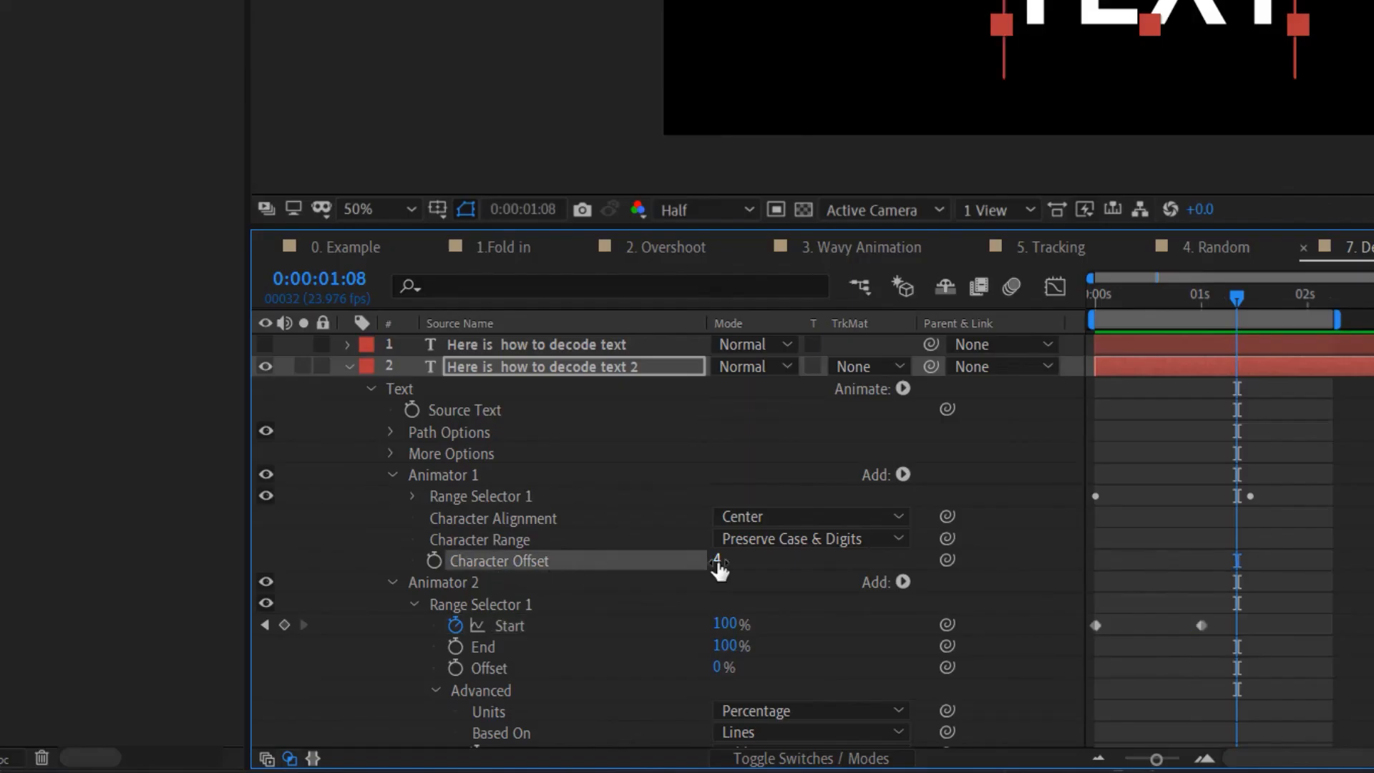
click(716, 561)
text(15)
drag(1123, 297, 954, 326)
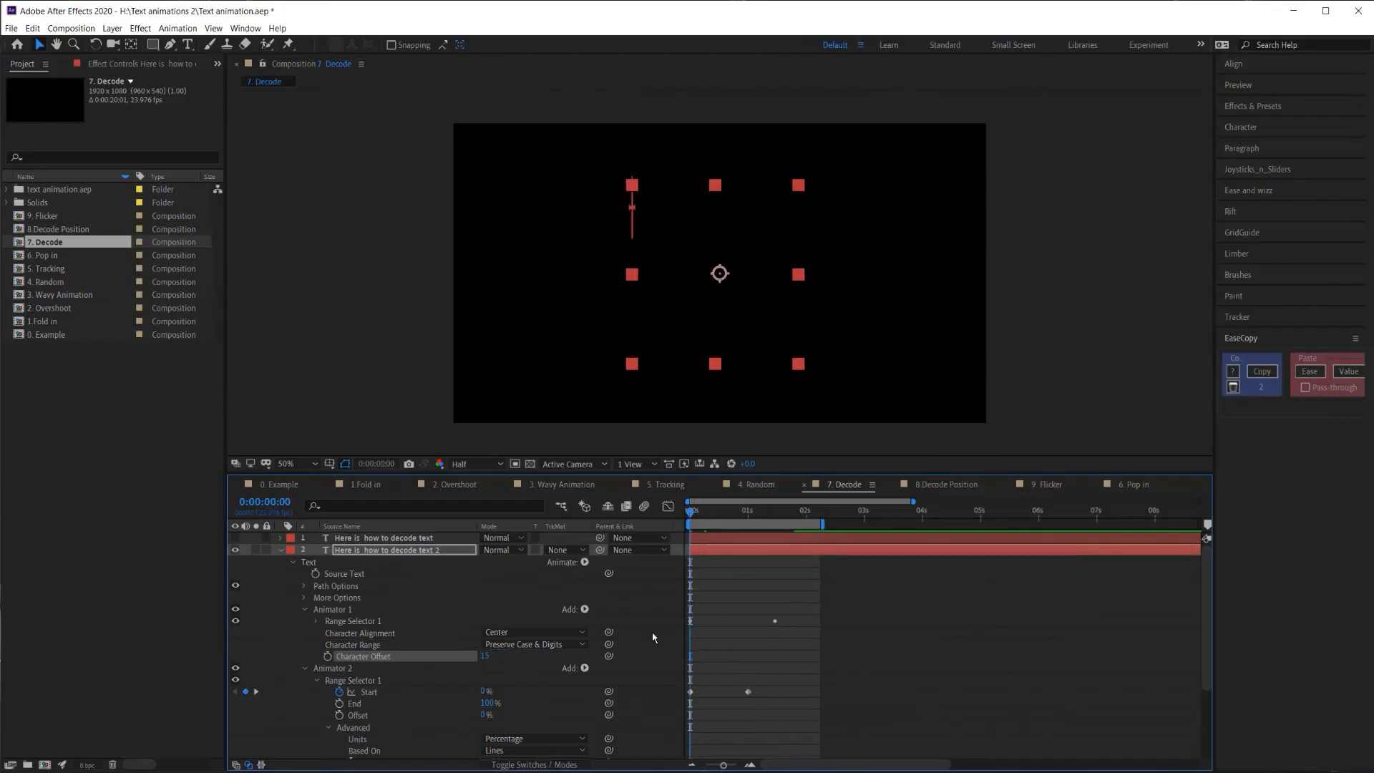
click(1142, 557)
key(space)
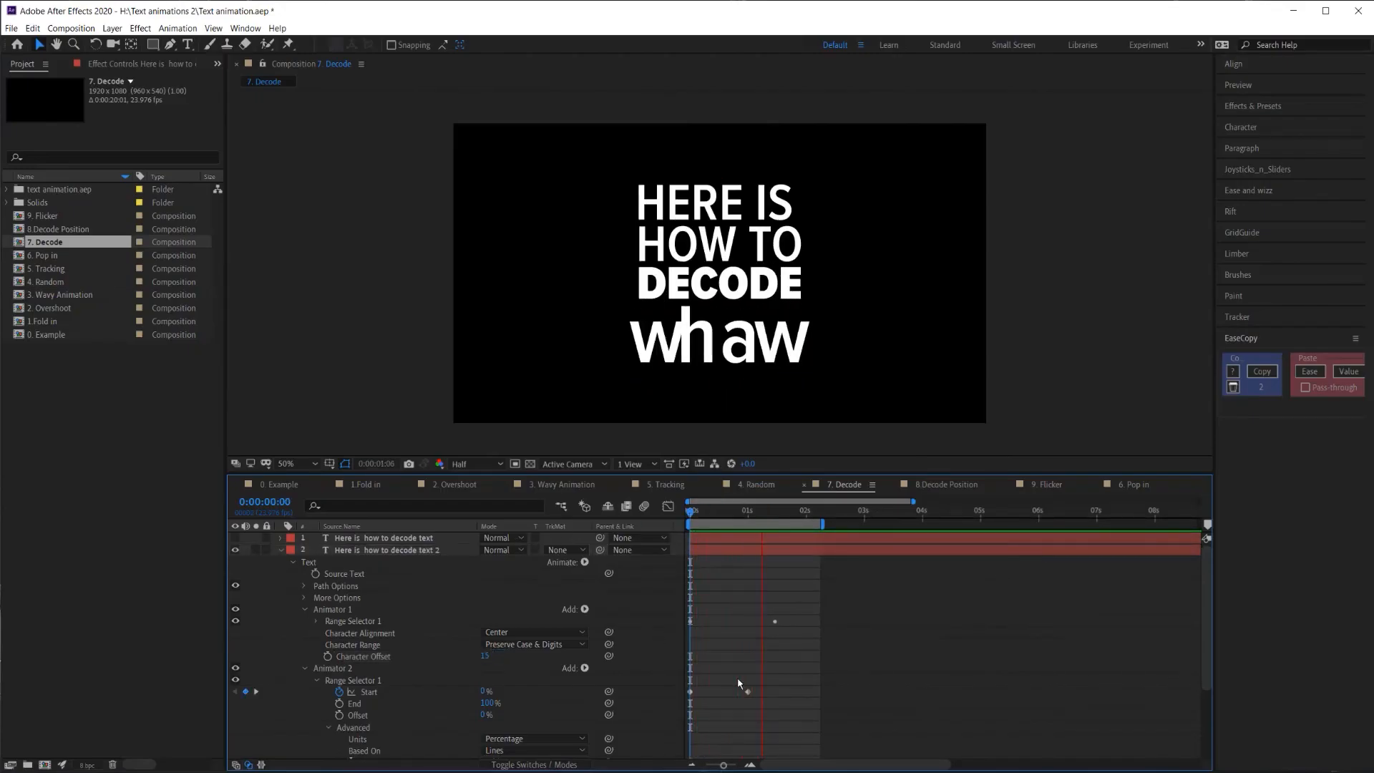
- Duplicate Animator 2 on Here is how to decode text 2 and expand the copy's properties
scroll(739, 675, down, 1)
click(284, 481)
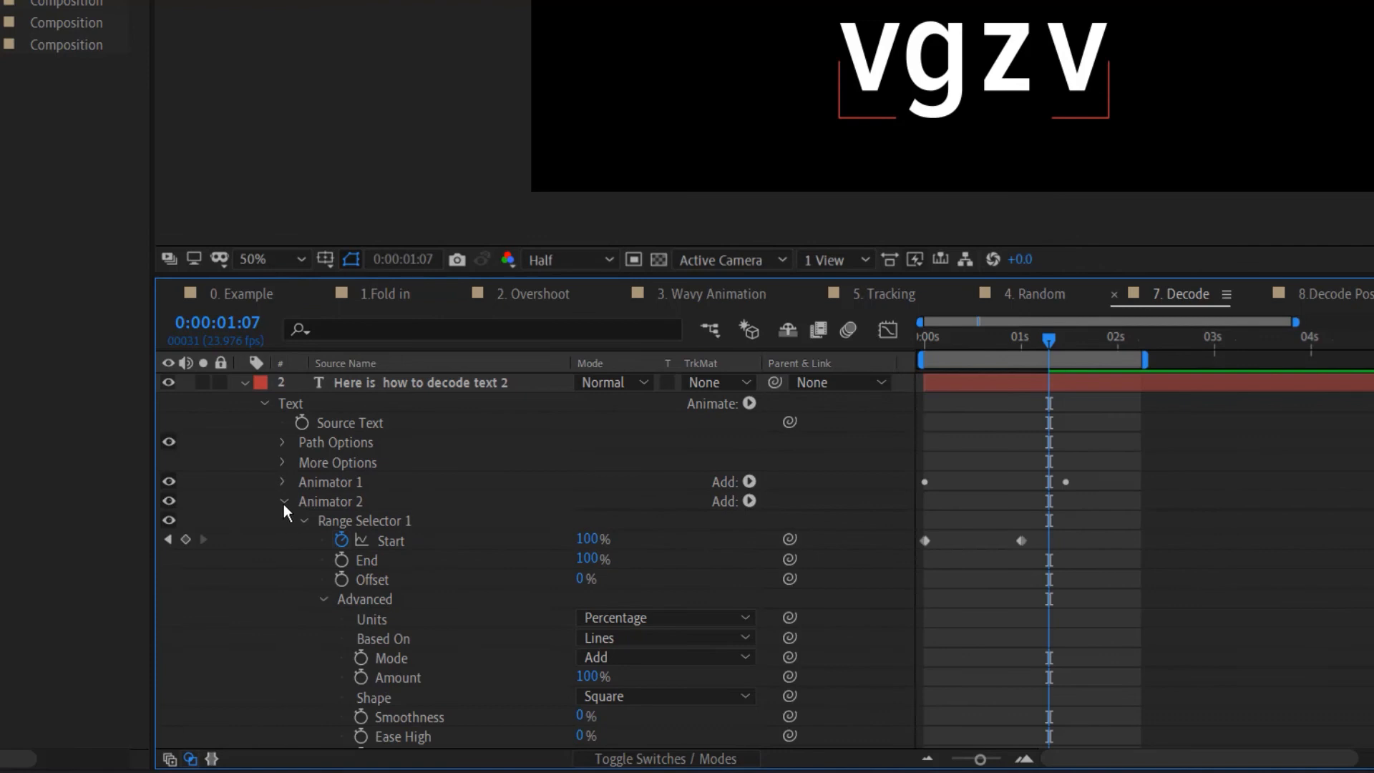
click(283, 502)
click(350, 525)
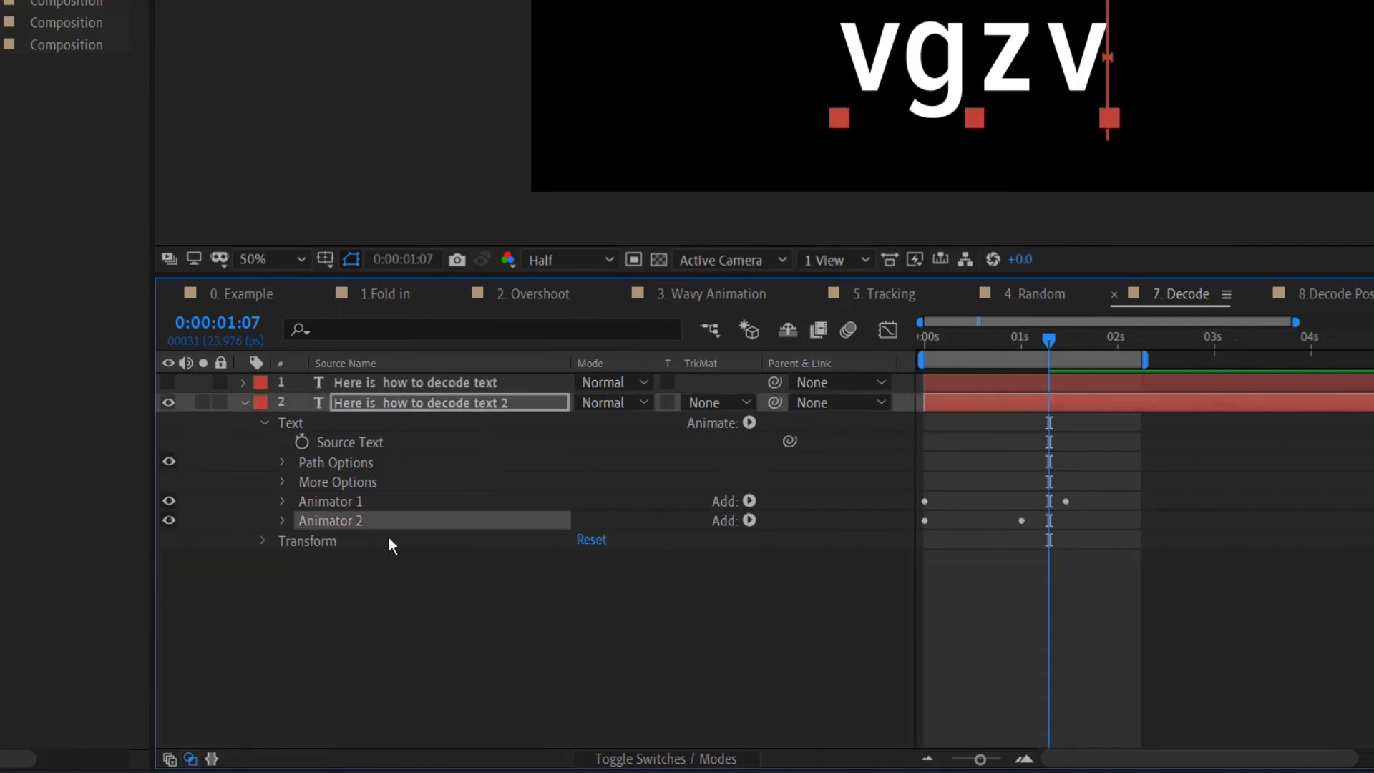
key(ctrl+d)
click(283, 541)
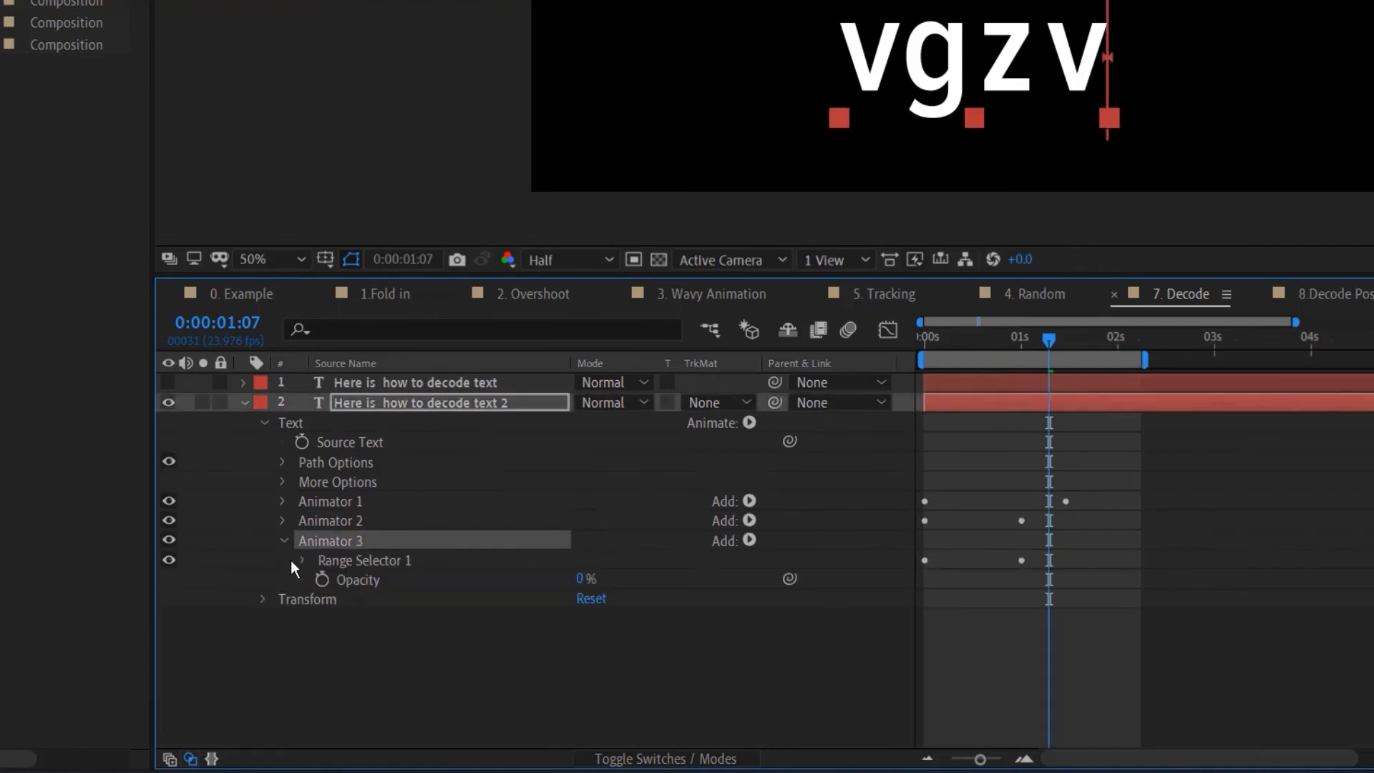
- Add a Position property to Animator 3 and delete its Opacity property
click(750, 422)
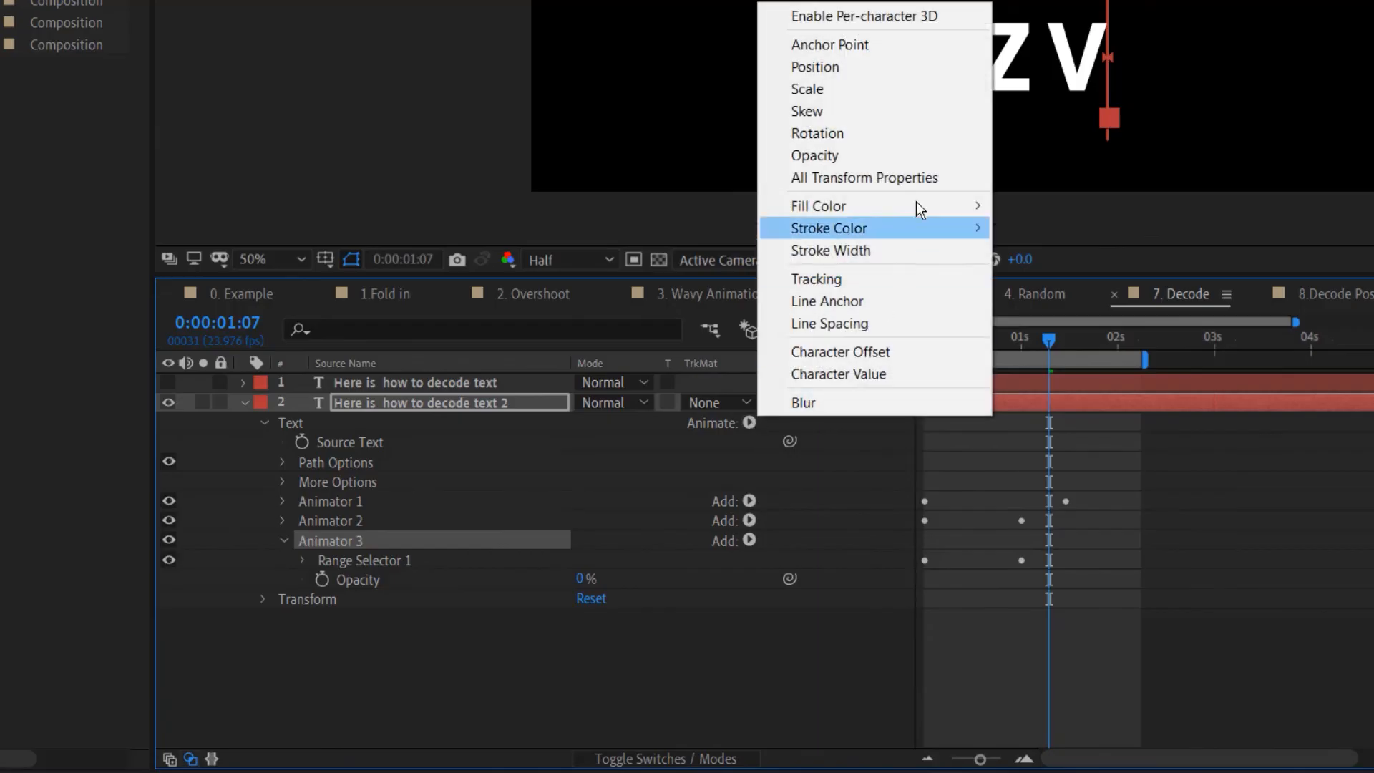
click(856, 69)
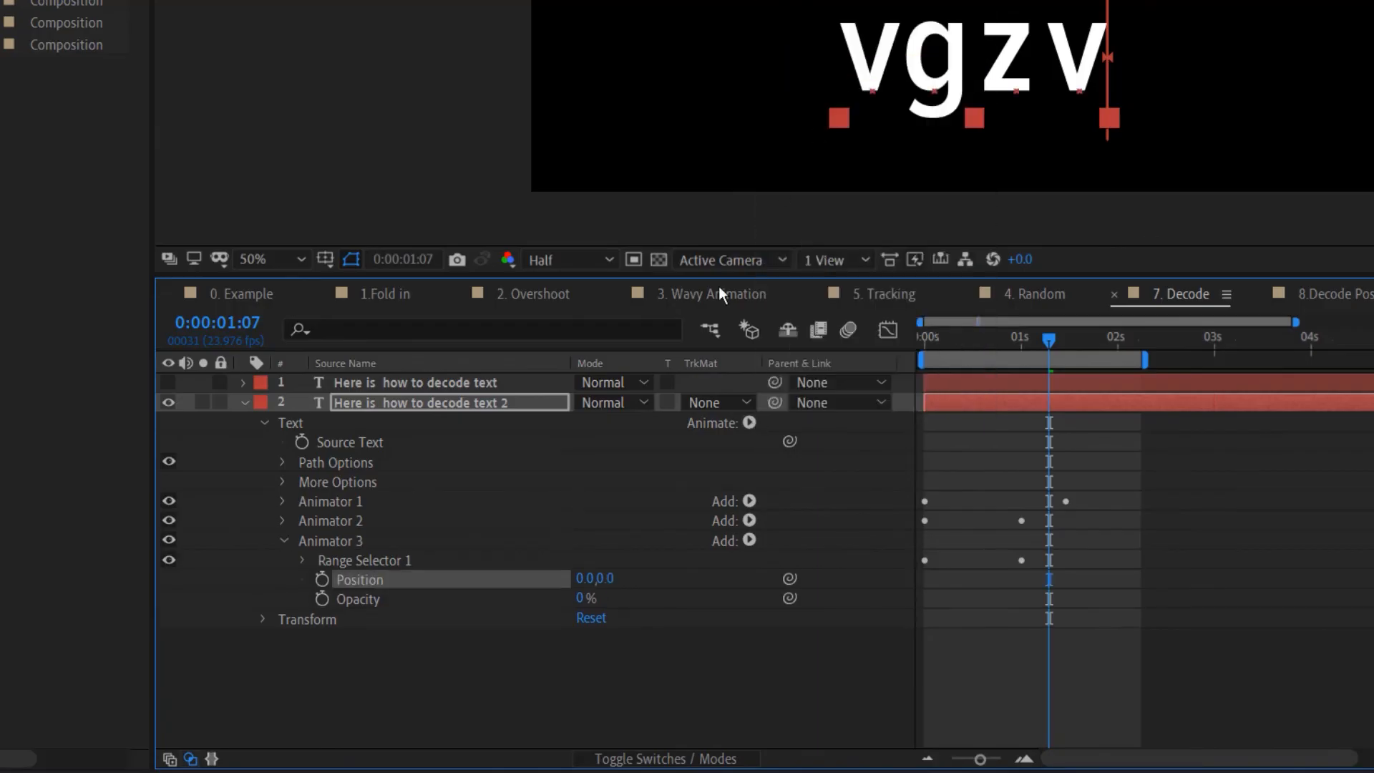
click(303, 559)
click(366, 675)
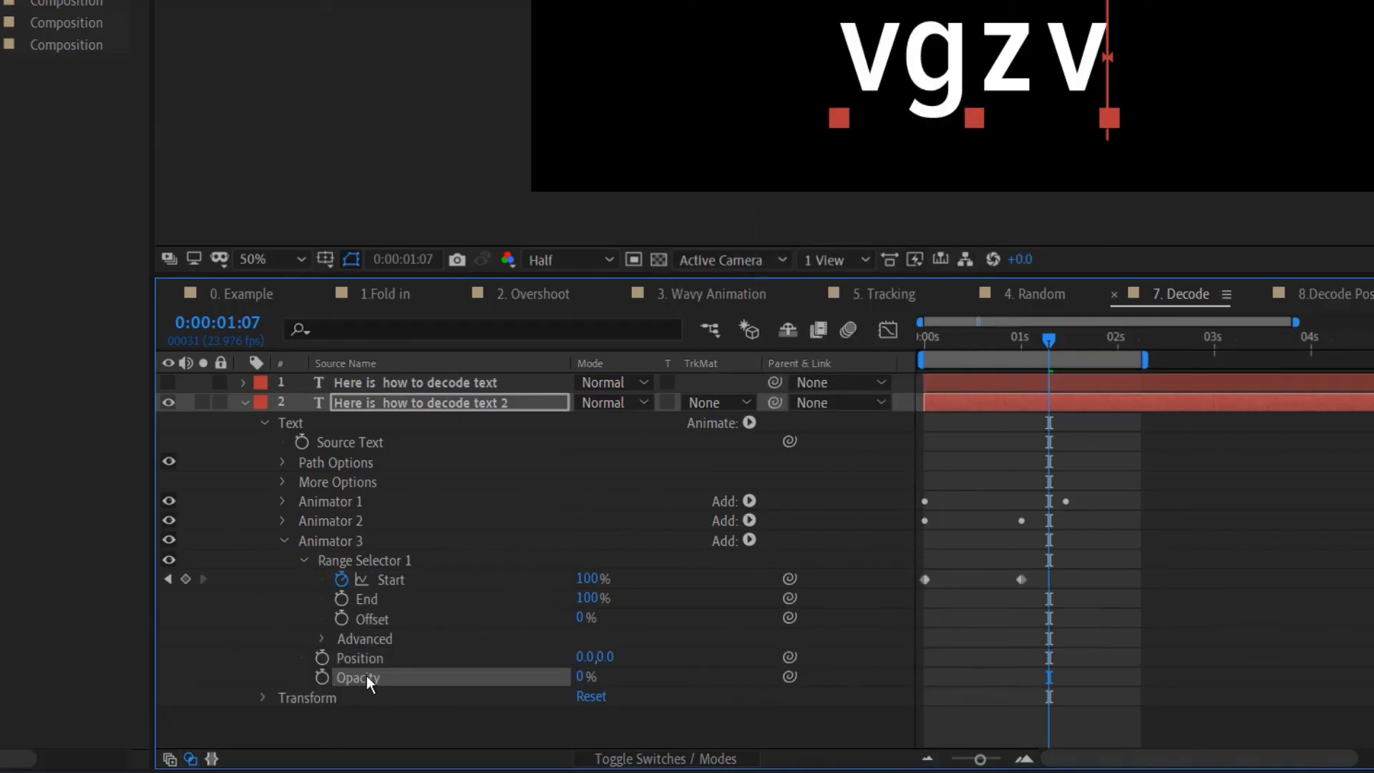
key(Delete)
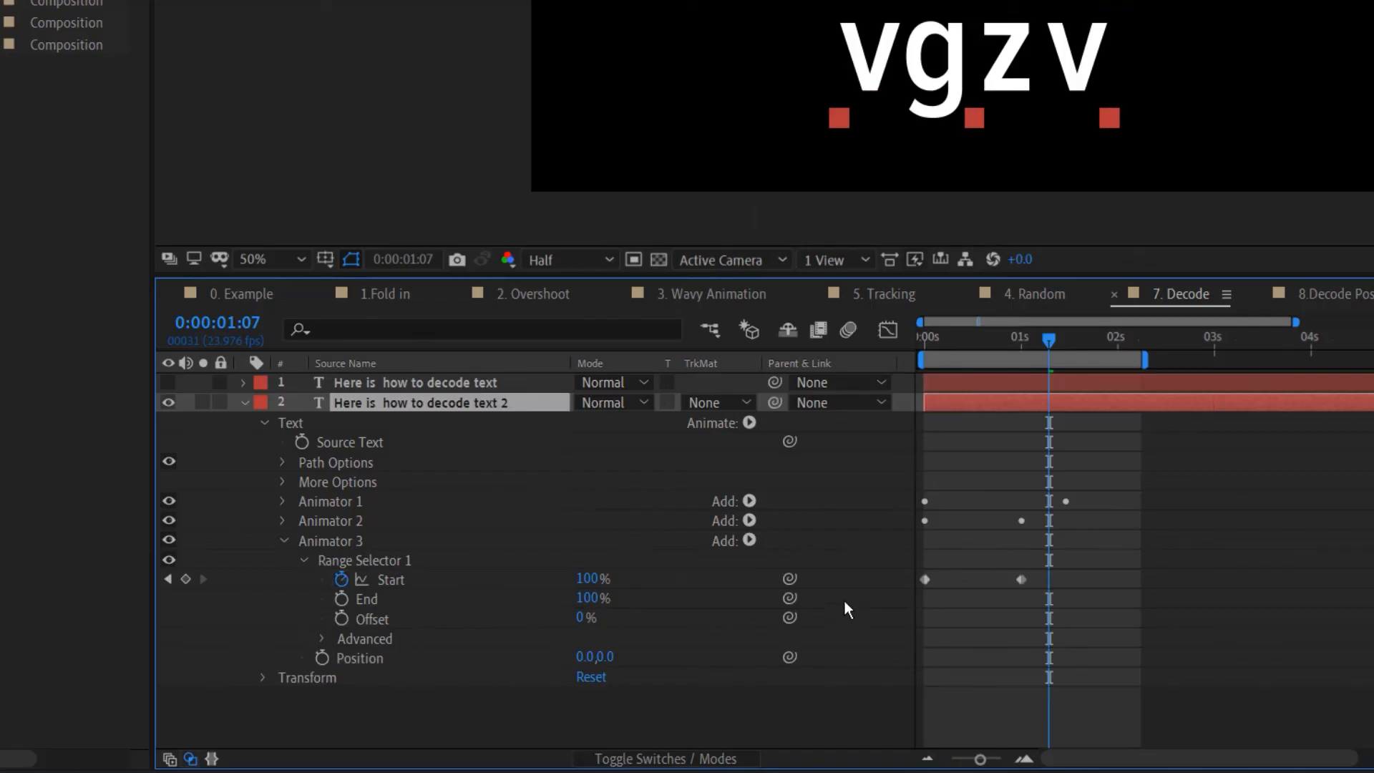
- Move Animator 3's two Start keyframes so they fall at about 0:00:00:14 and just before 0:00:01:07
drag(1033, 559, 982, 574)
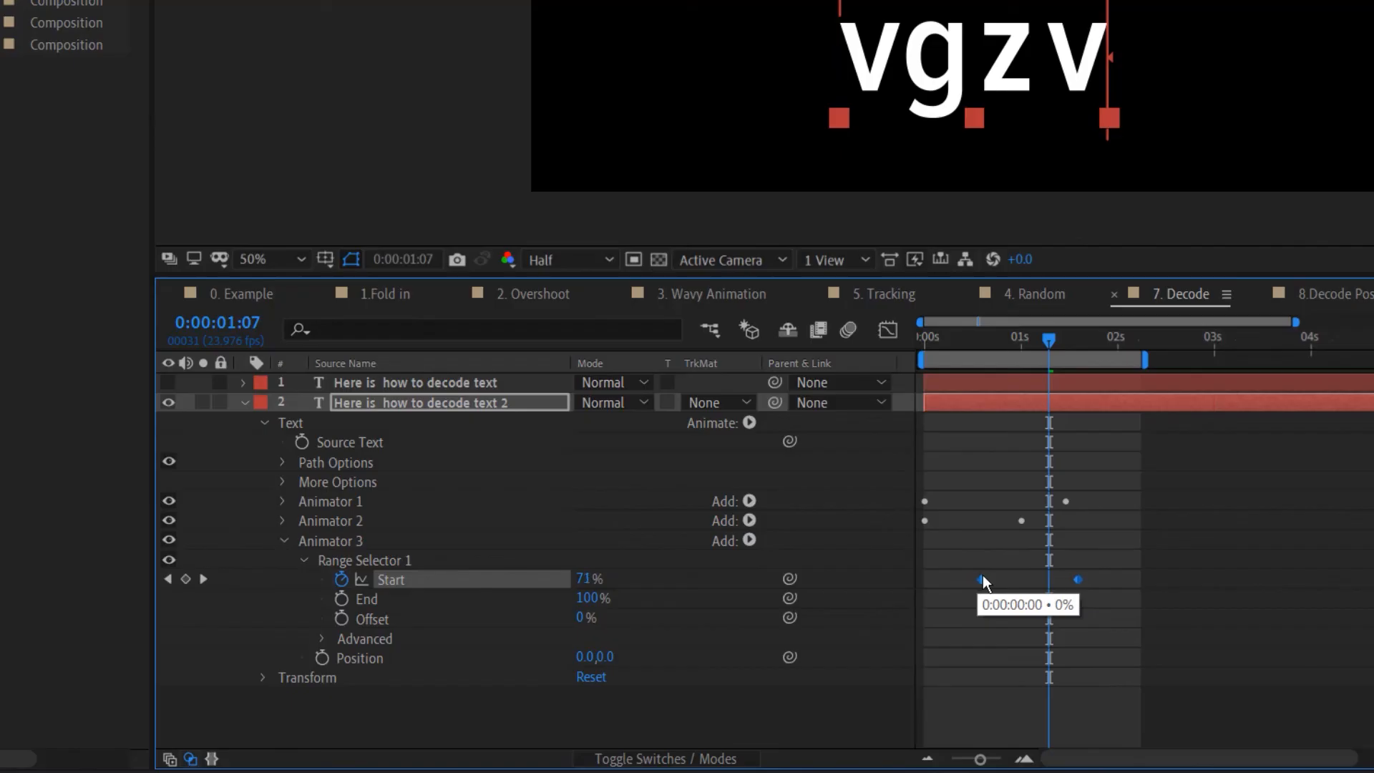
drag(1082, 583, 1043, 583)
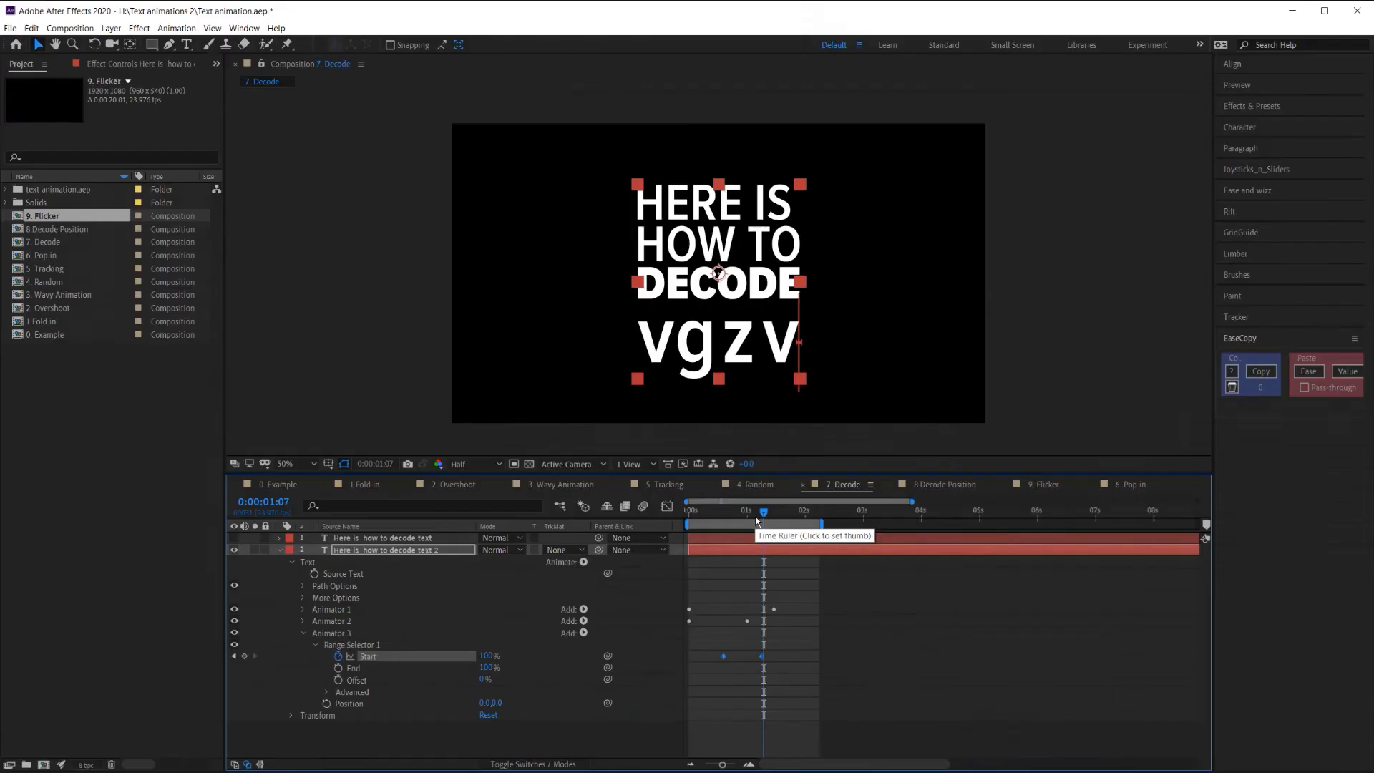
- At 0:00:00:14, set Animator 3's Position to 0, 183 and preview the animation from the first frame
drag(756, 520, 723, 527)
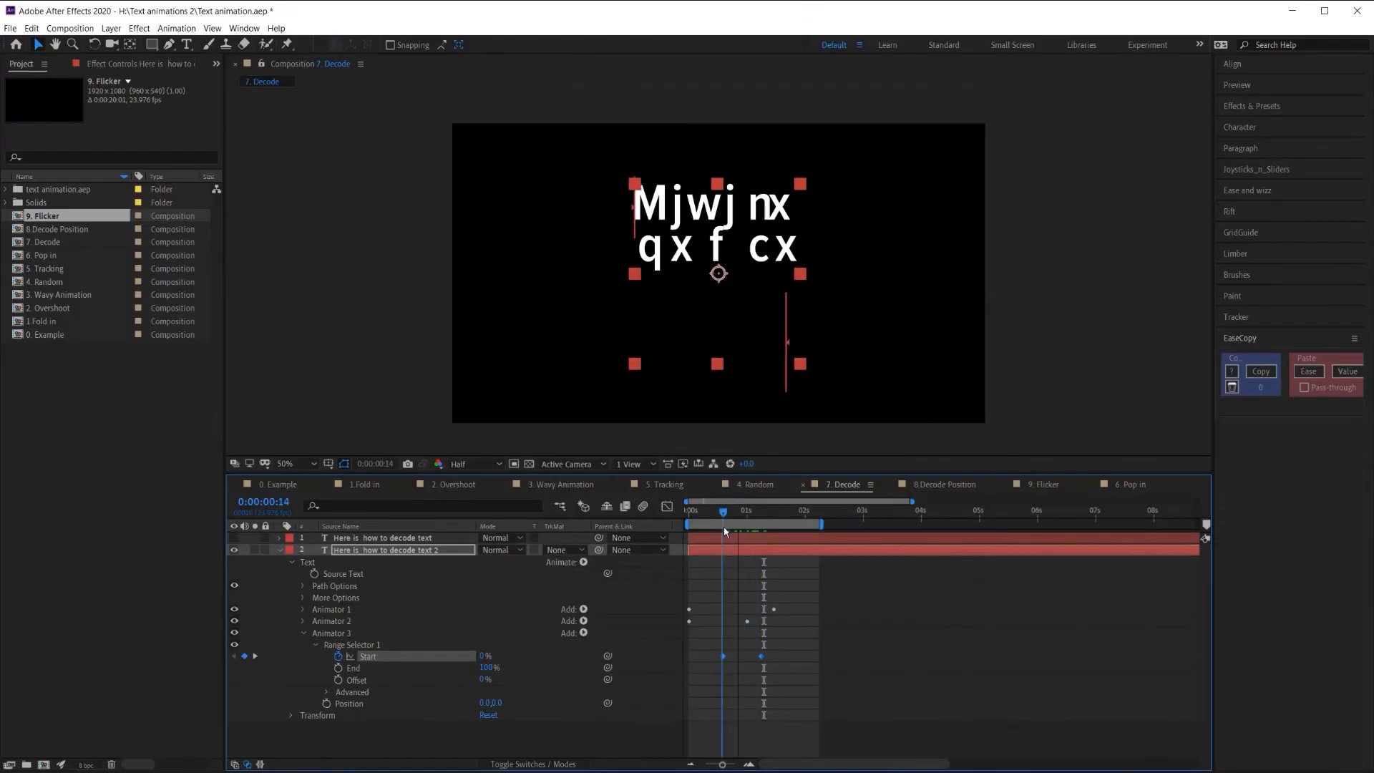
drag(500, 709, 623, 709)
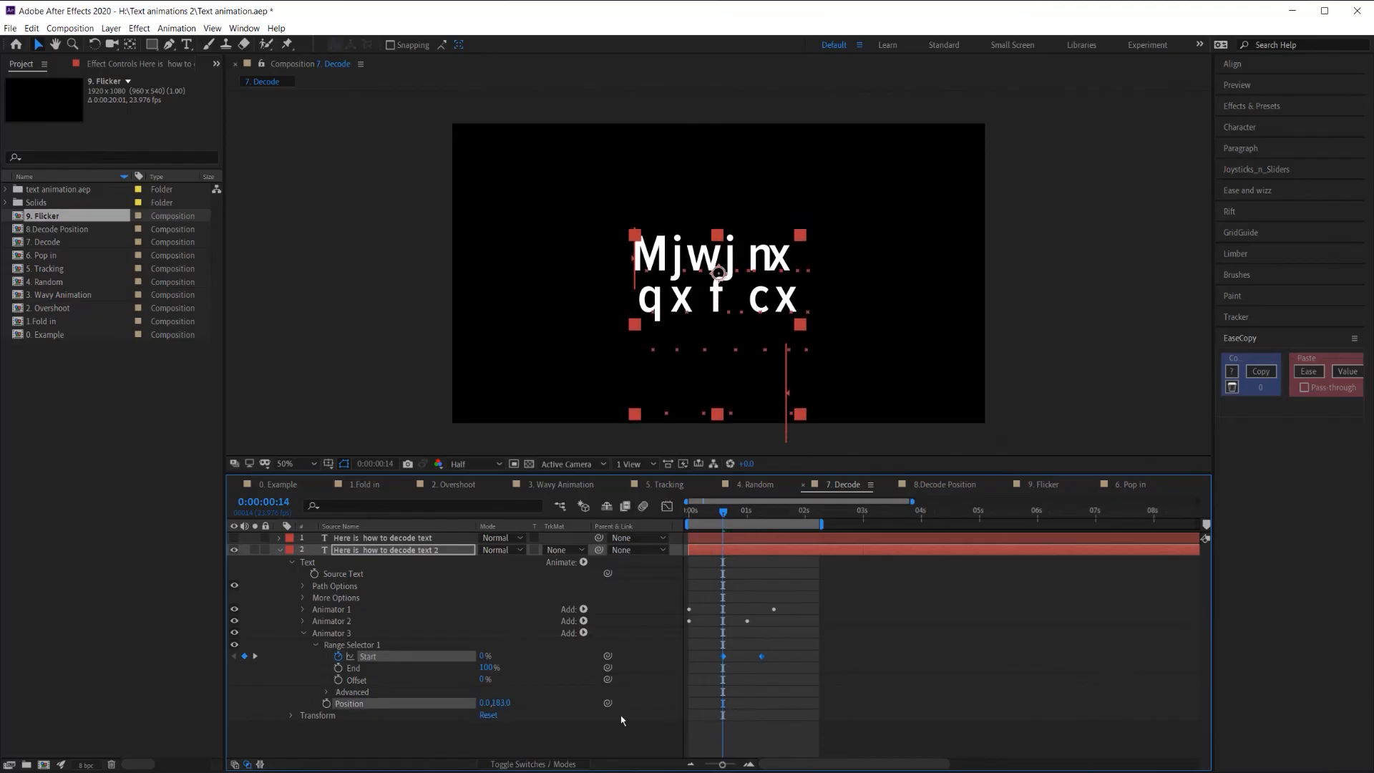
click(616, 744)
drag(716, 519, 607, 545)
key(space)
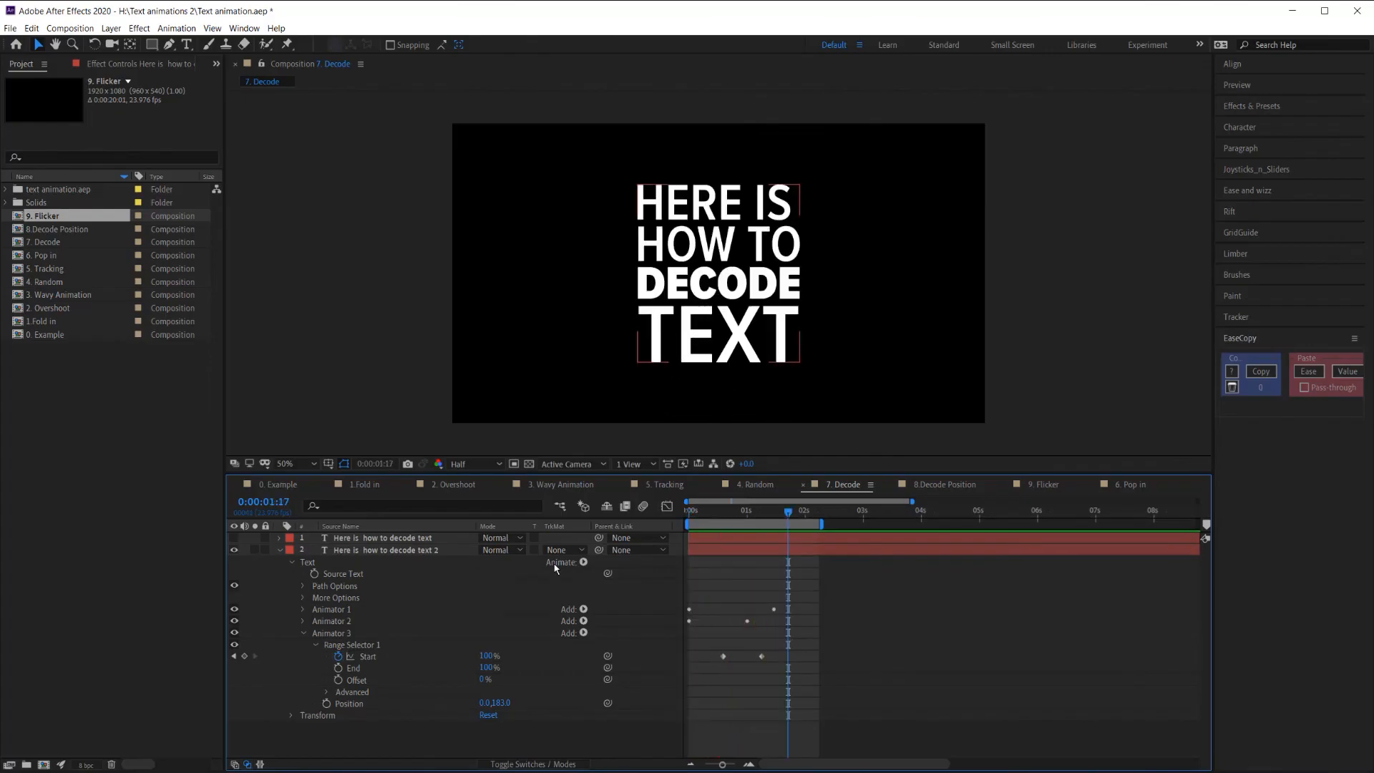
- Set Animator 1's Character Offset to 4 and preview the decode animation
click(303, 609)
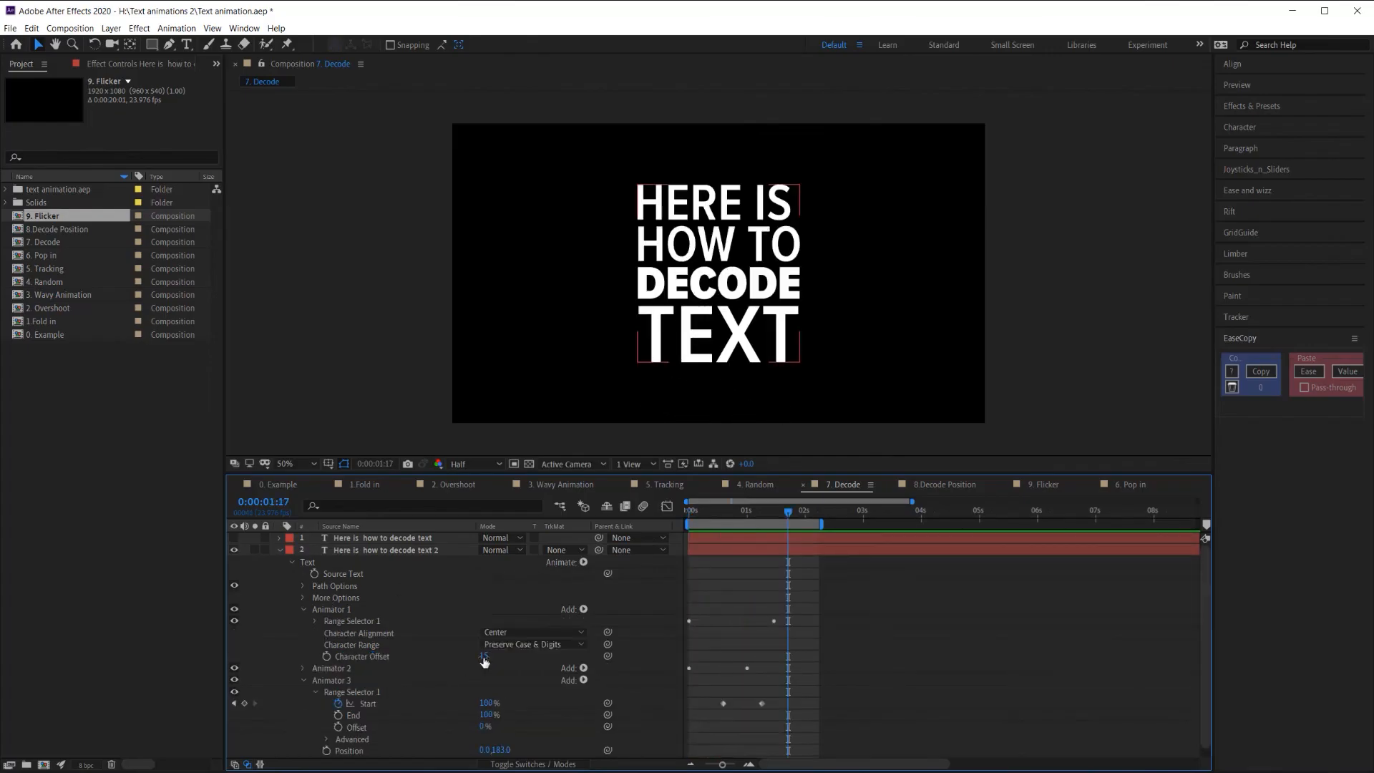
text(4)
key(Return)
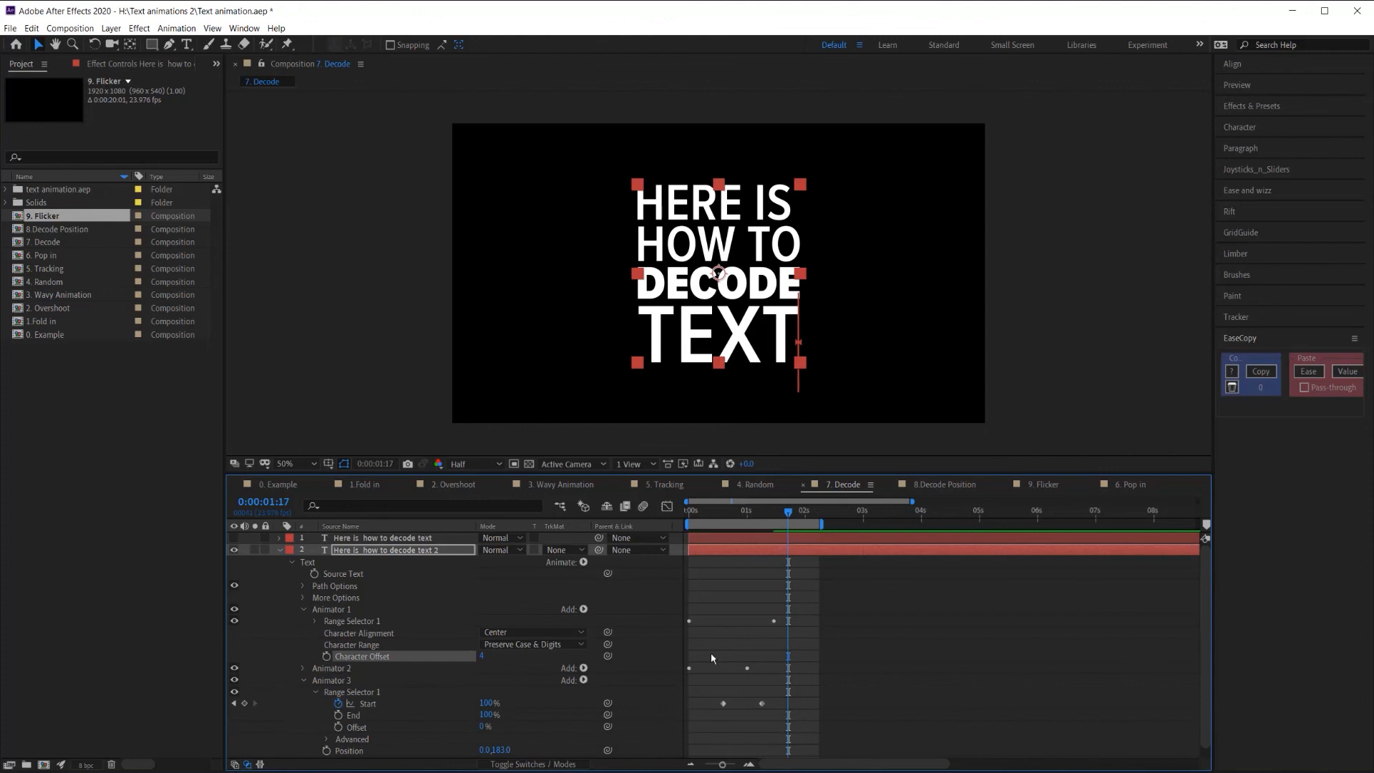
click(808, 613)
key(space)
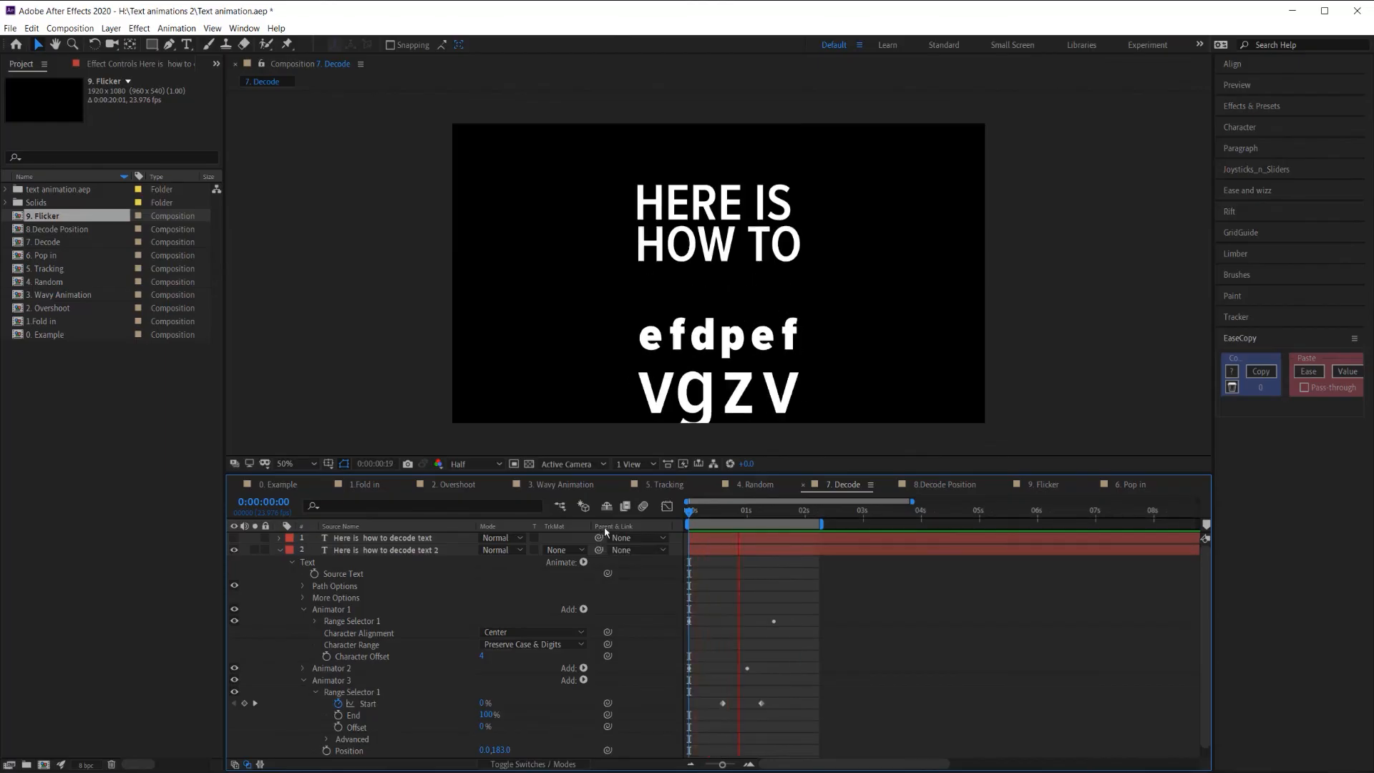
- Spread Animator 3's two Start keyframes slightly further apart in time and preview the line movement
click(727, 513)
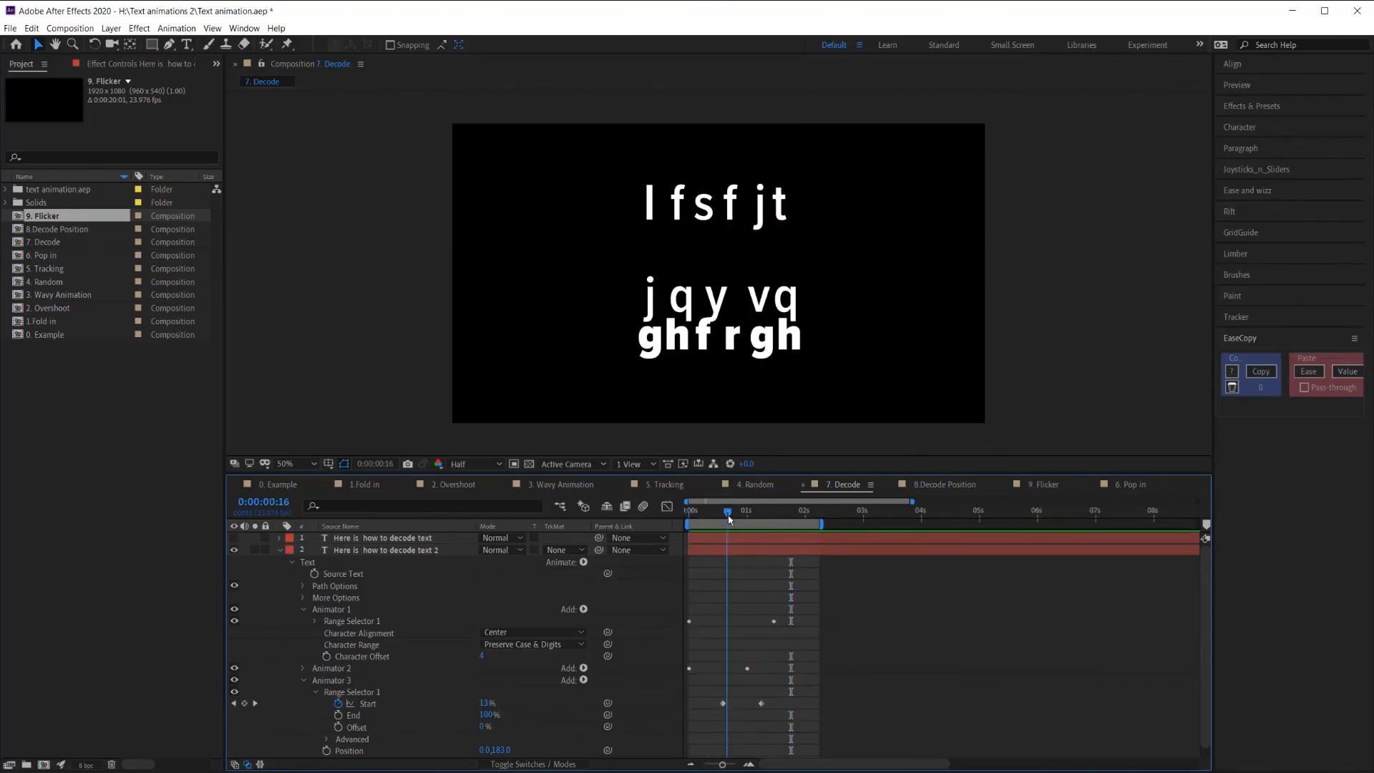
click(762, 704)
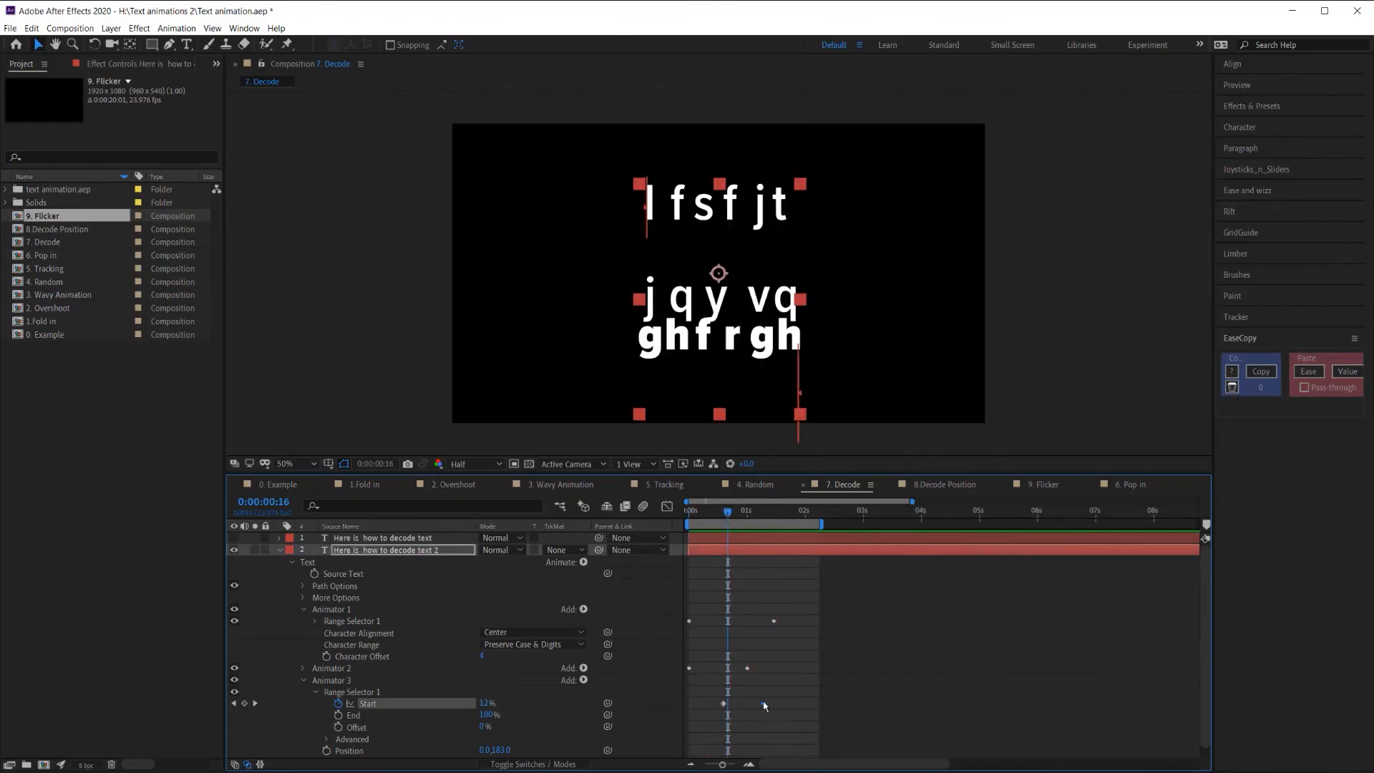
click(722, 703)
key(space)
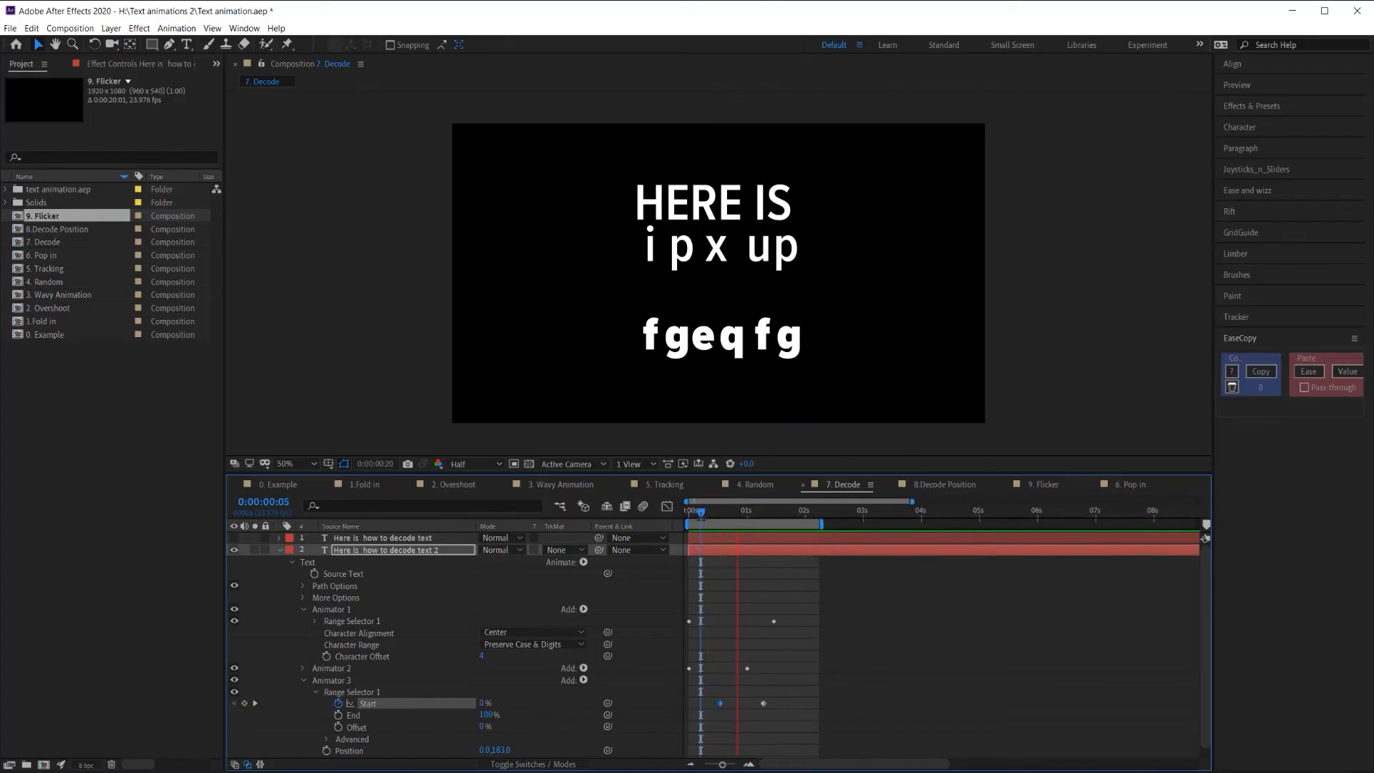
key(space)
key(space)
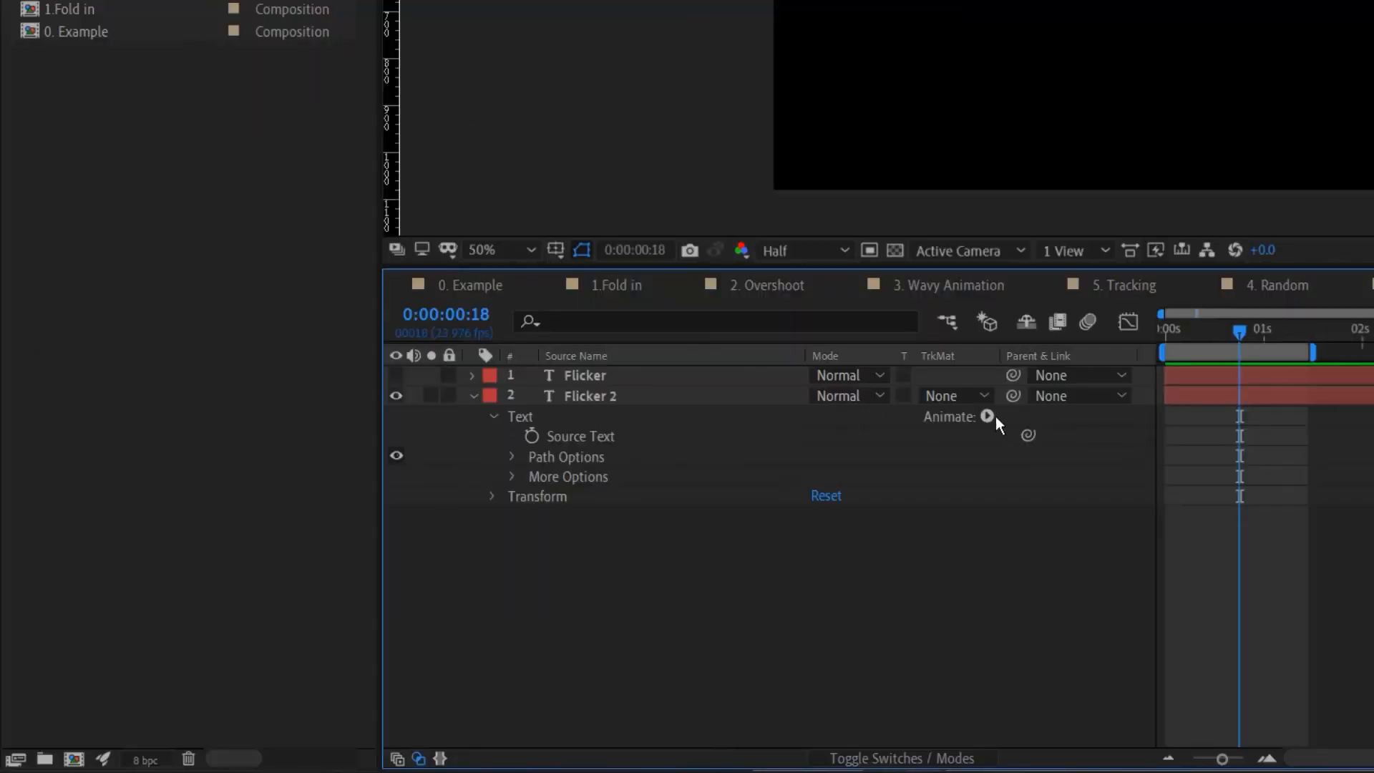
- Add an Opacity animator to the Flicker 2 text layer and expand its Range Selector 1
click(987, 416)
click(1101, 143)
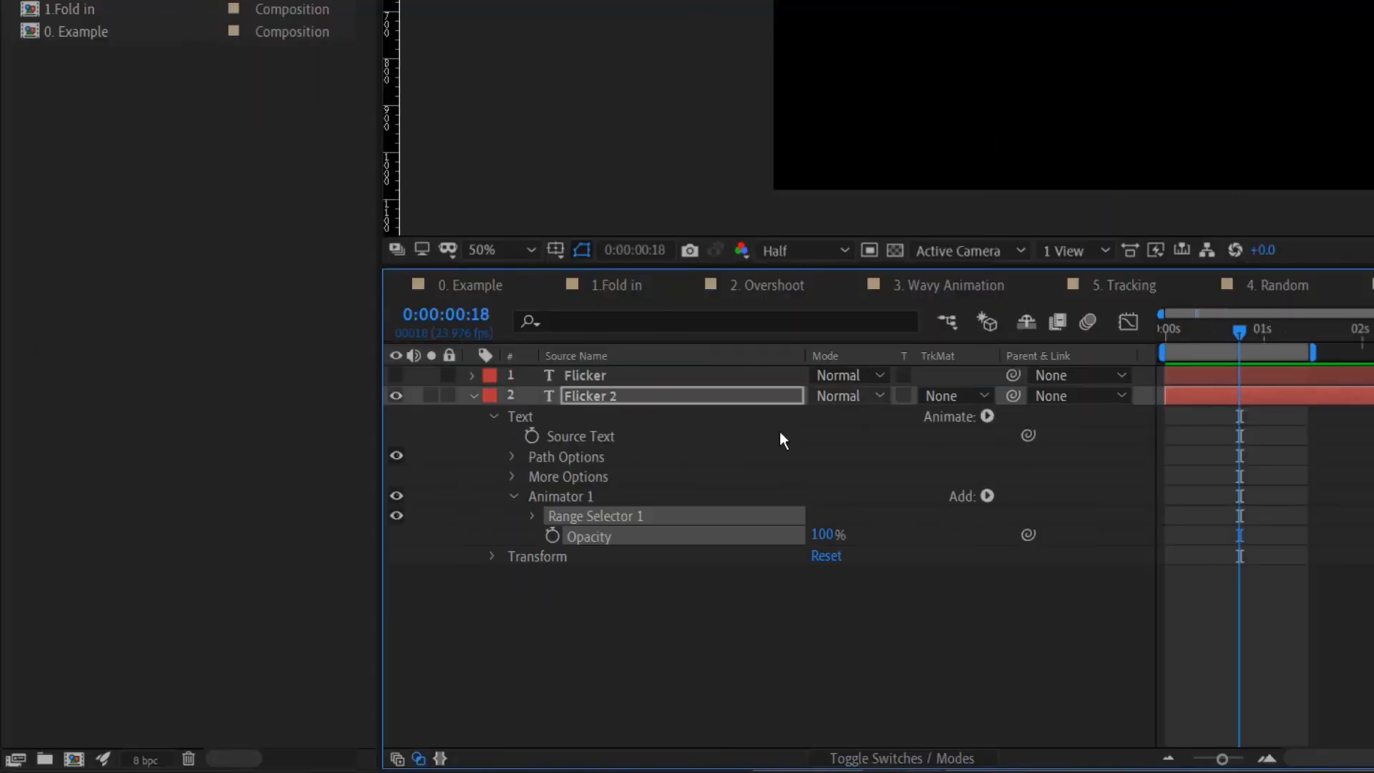
click(531, 516)
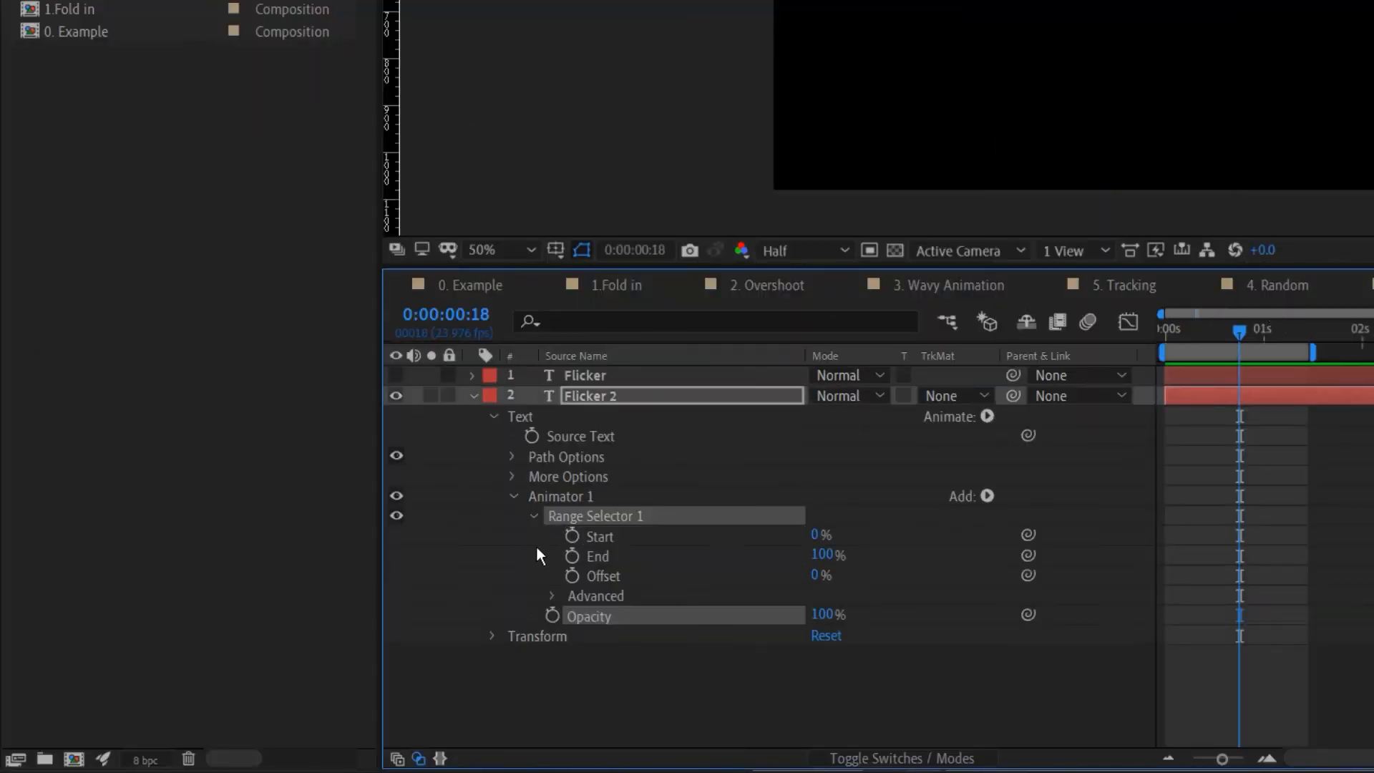
- Keyframe Range Selector 1's Offset on Flicker 2 from -100% at the first frame to 100% at 0:00:01:00
click(583, 575)
drag(1172, 332, 1146, 334)
click(571, 575)
drag(819, 576, 235, 578)
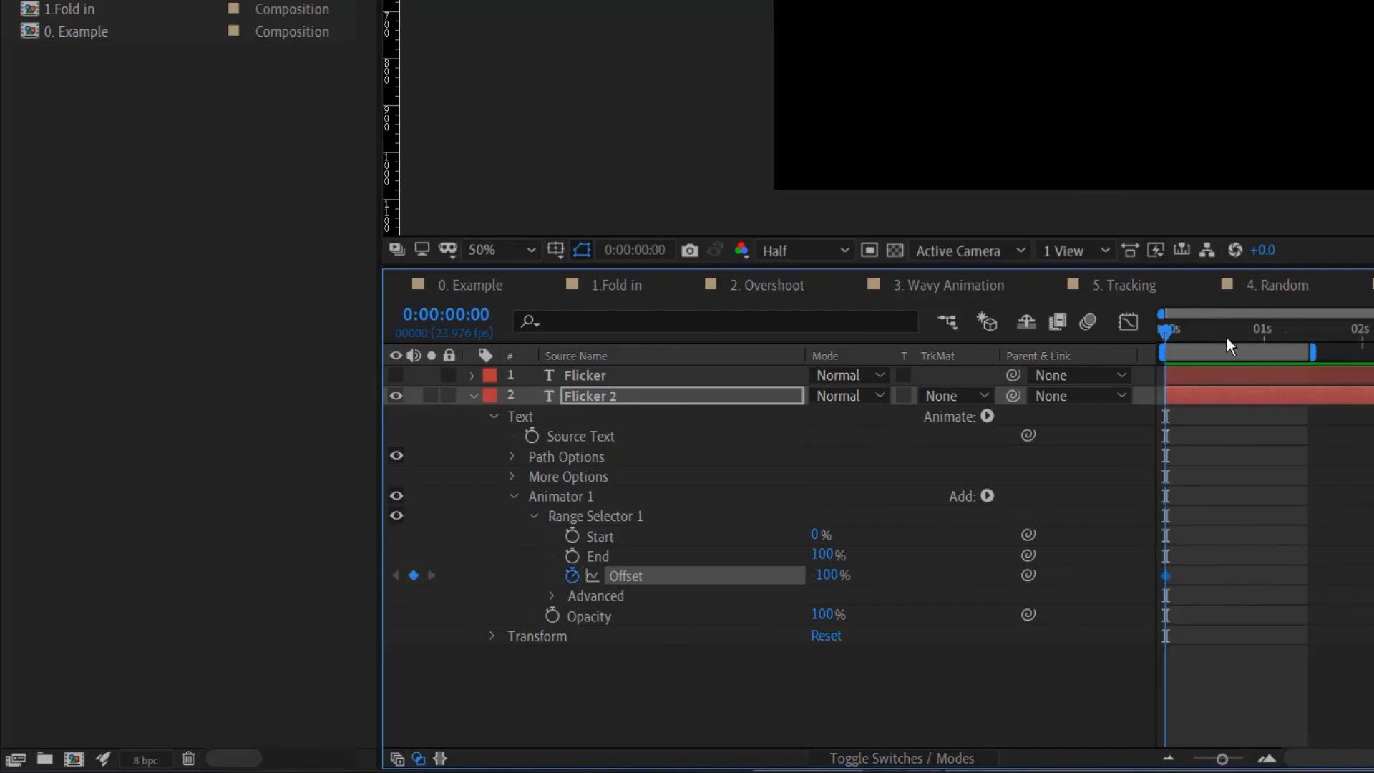
drag(1259, 338, 1264, 345)
drag(826, 575, 1370, 577)
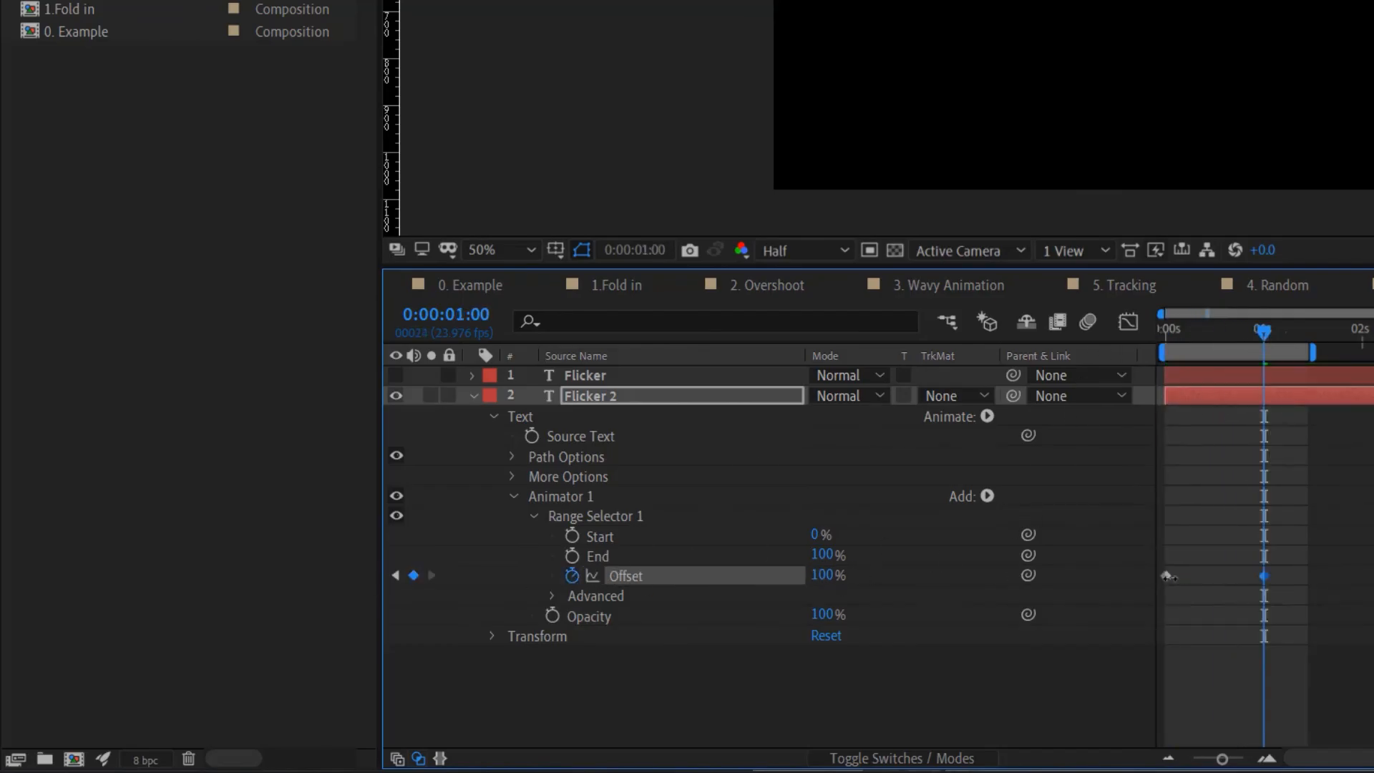
- Set Range Selector 1's Shape to Ramp Up and Animator 1's Opacity to 0% on Flicker 2
click(551, 596)
scroll(715, 633, down, 1)
click(880, 656)
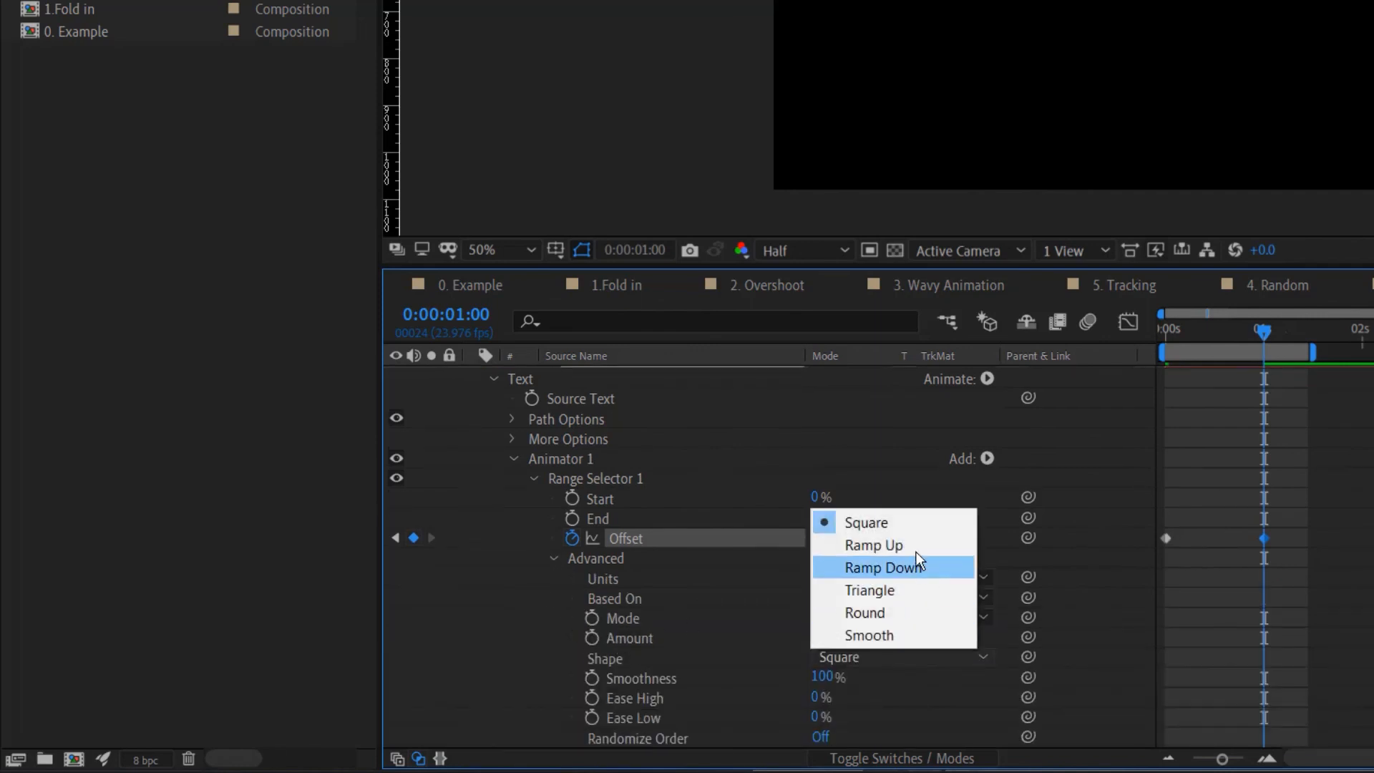
click(877, 545)
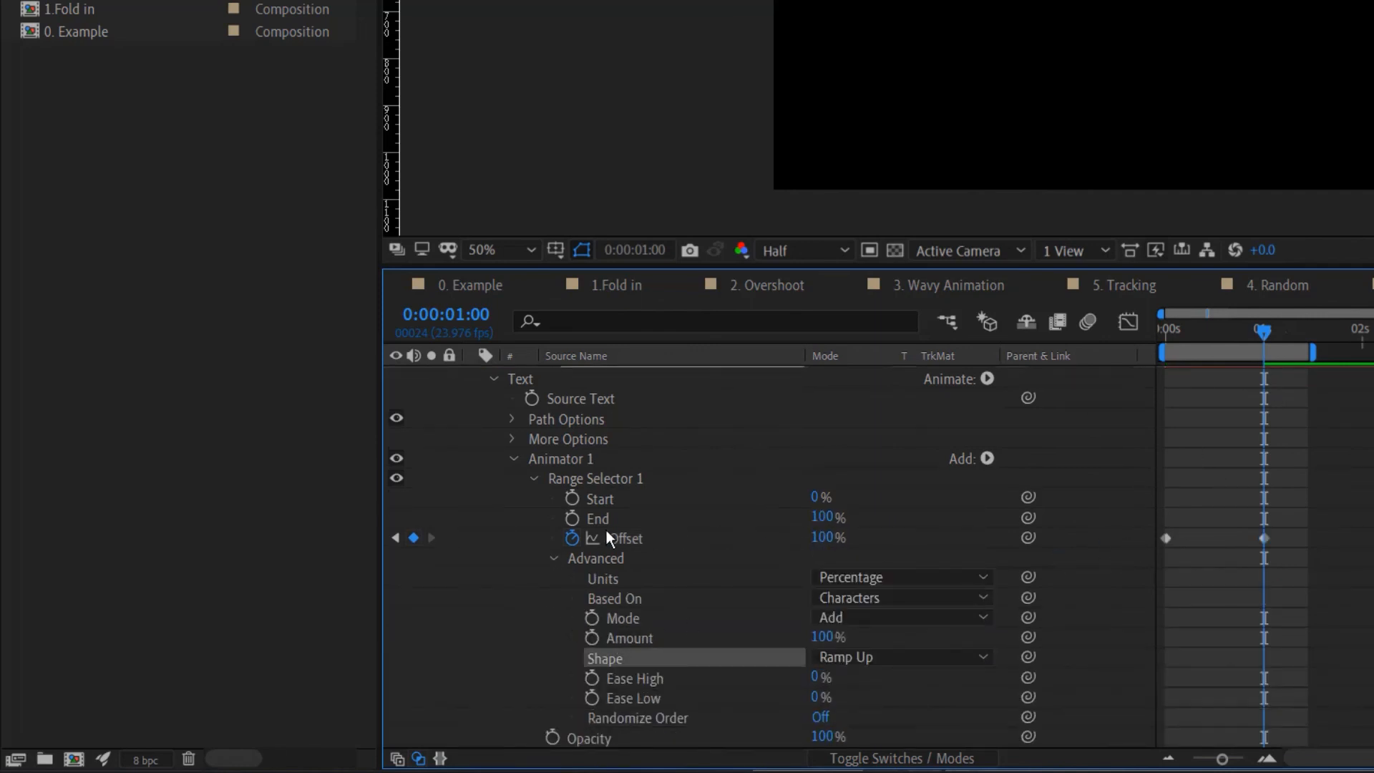
scroll(704, 681, down, 1)
click(823, 717)
text(0)
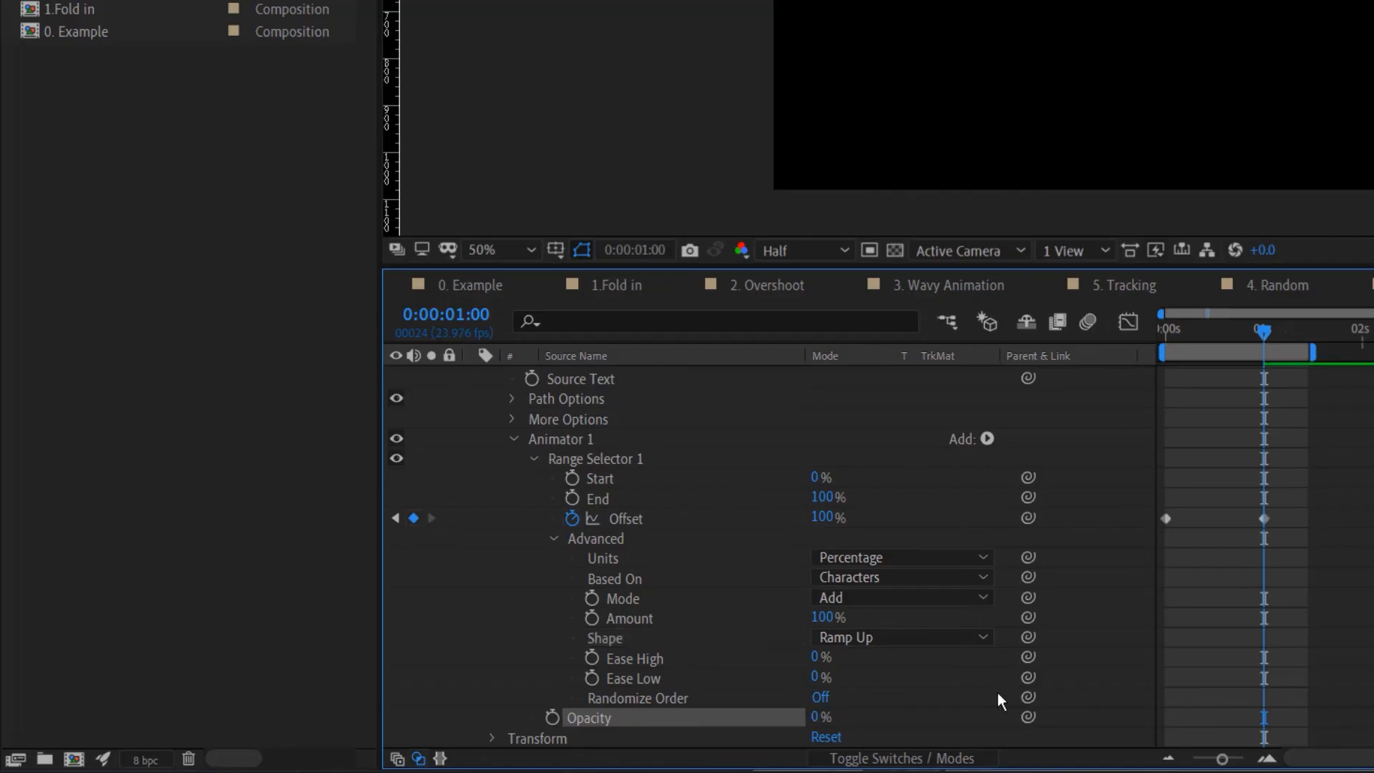
key(Return)
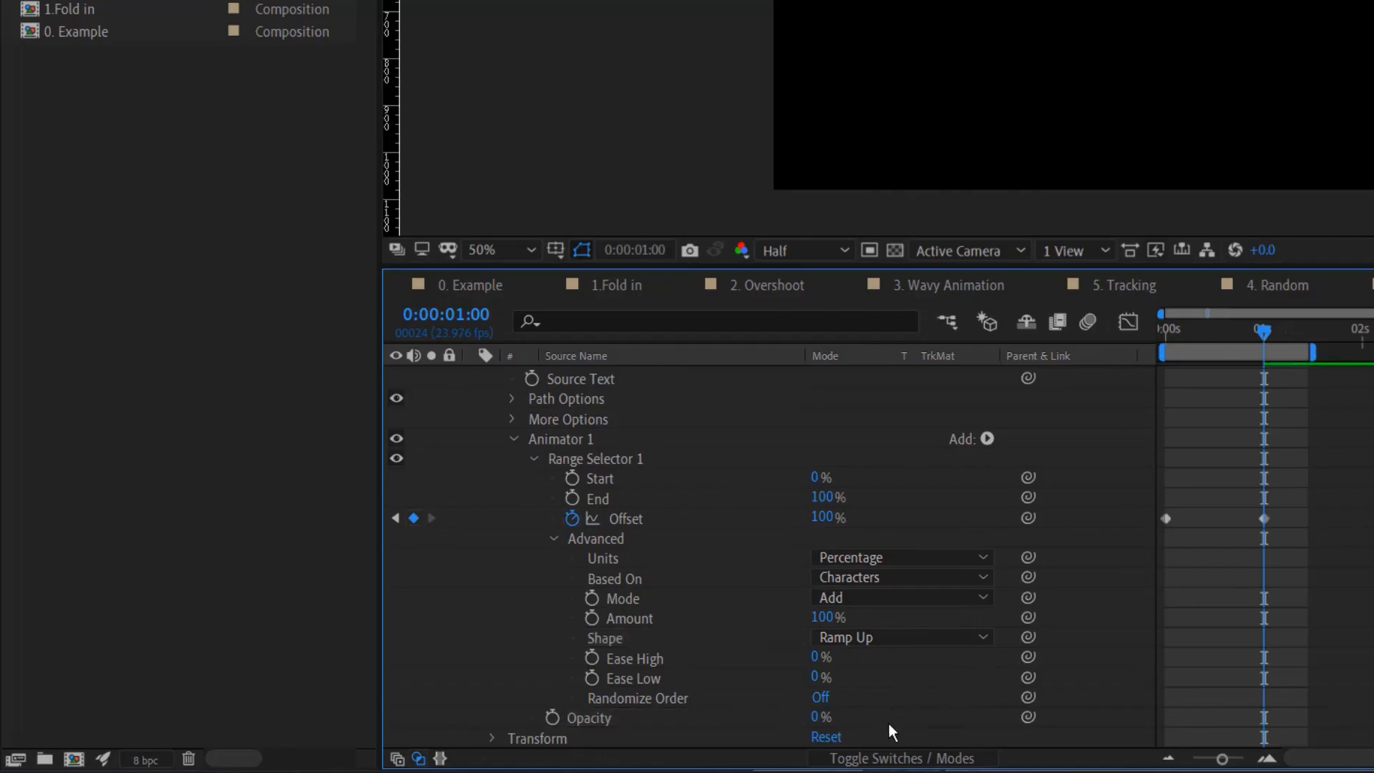
- Turn on Randomize Order and apply the expression wiggle(50,25) to Random Seed on Flicker 2
click(821, 699)
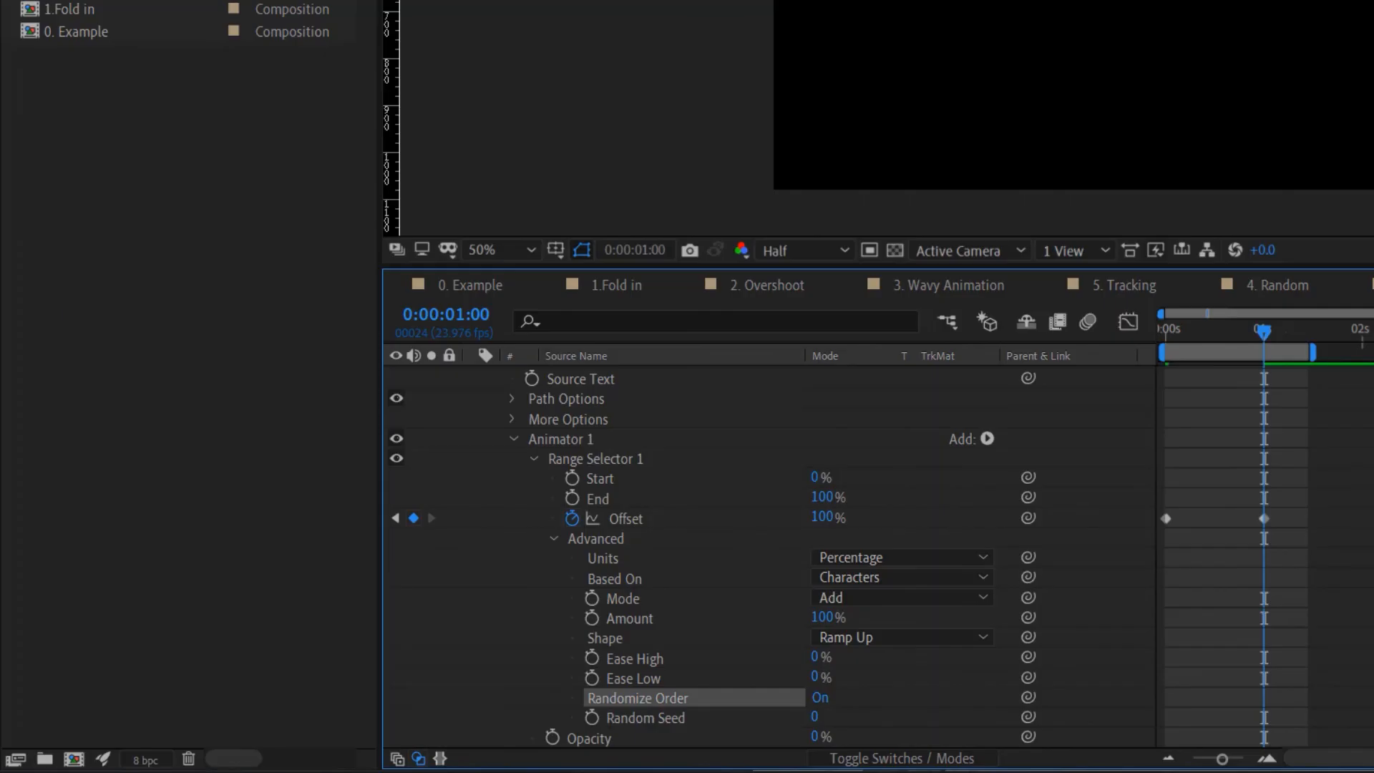
alt+click(592, 718)
text(wiggle)
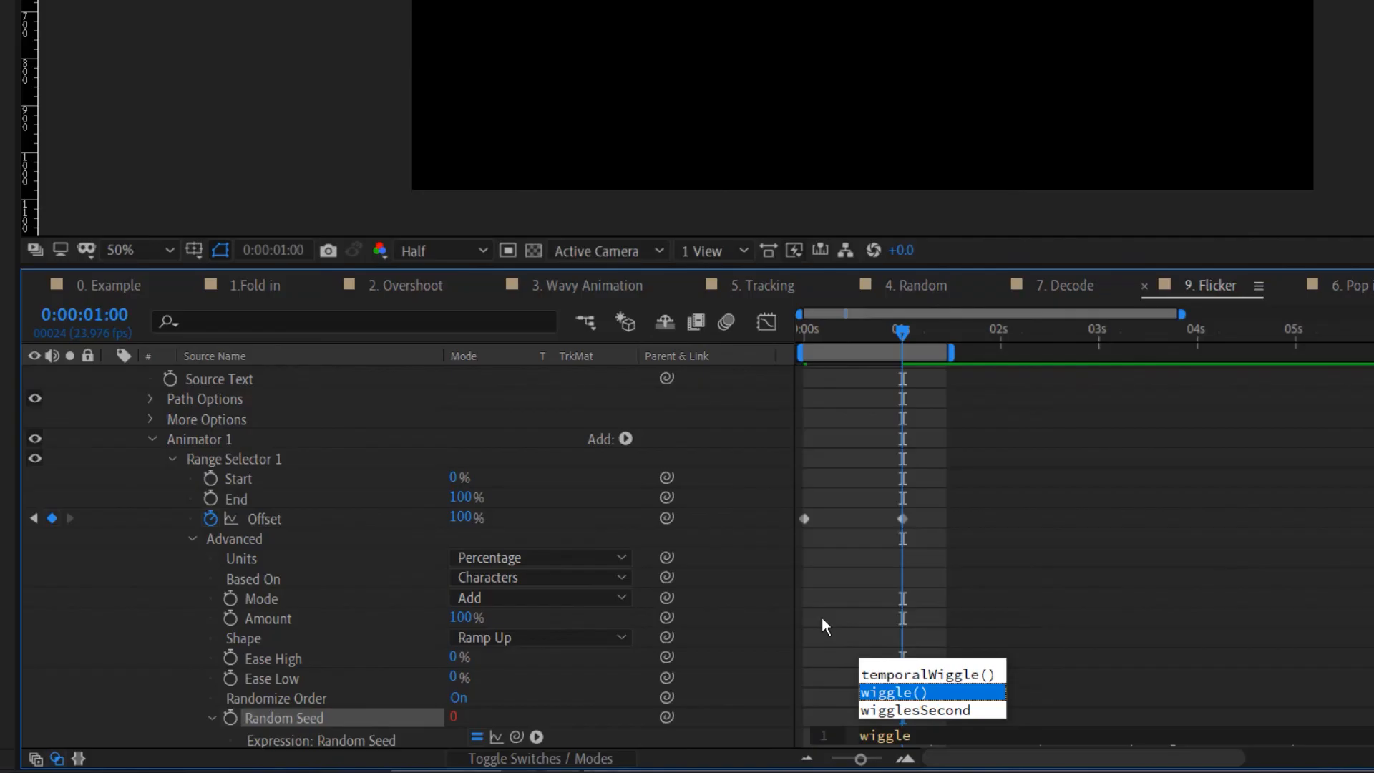
key(Return)
text(50,25)
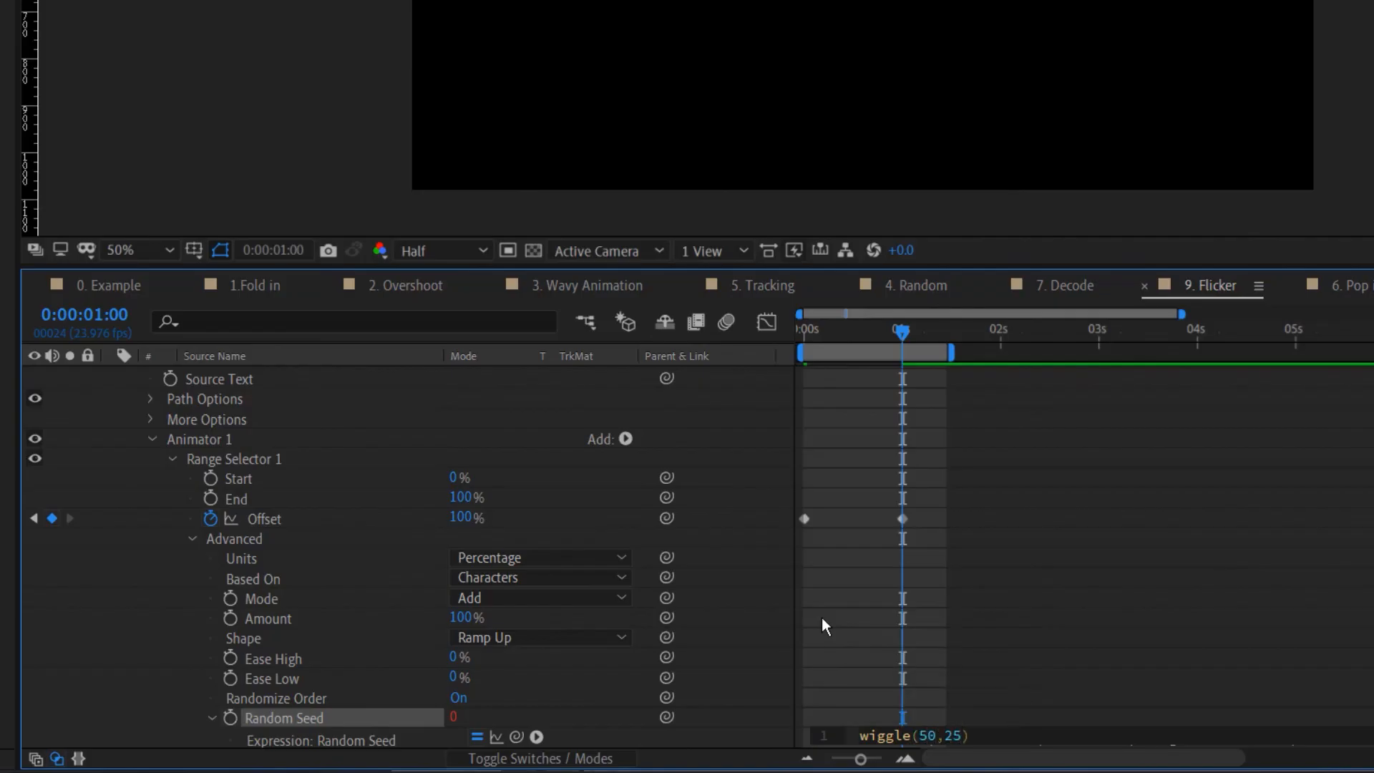
click(1059, 697)
- Preview the Flicker 2 flicker animation from the first frame and check its Random Seed value
drag(898, 329, 609, 375)
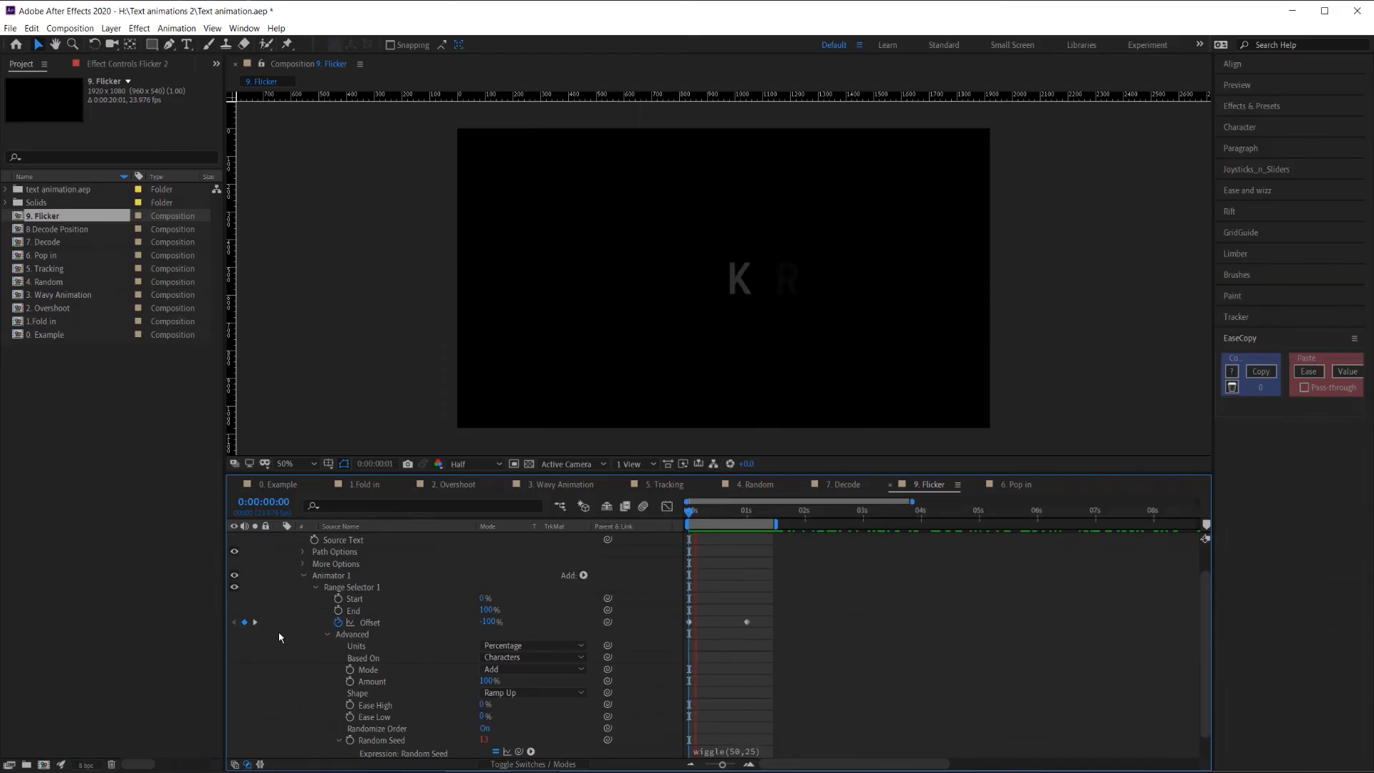
key(space)
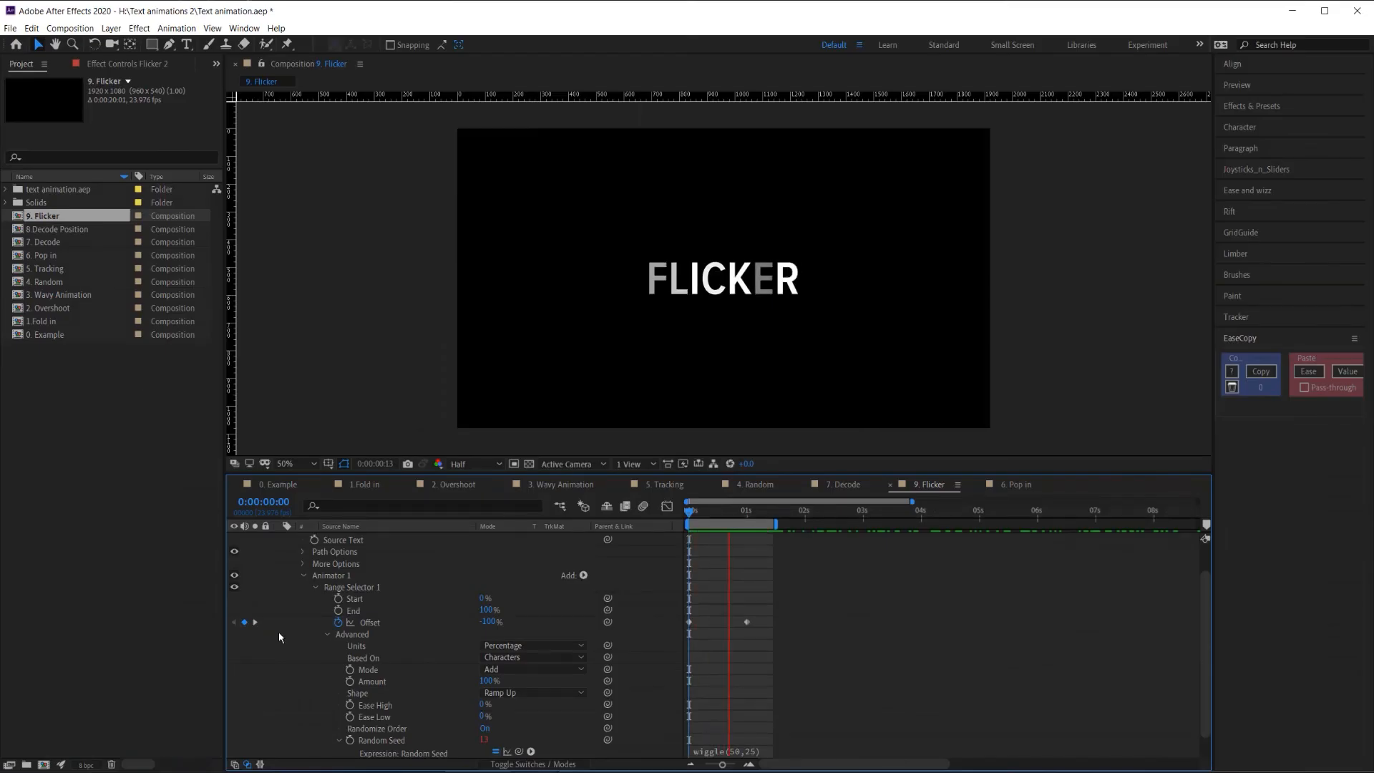
click(482, 740)
click(743, 692)
key(space)
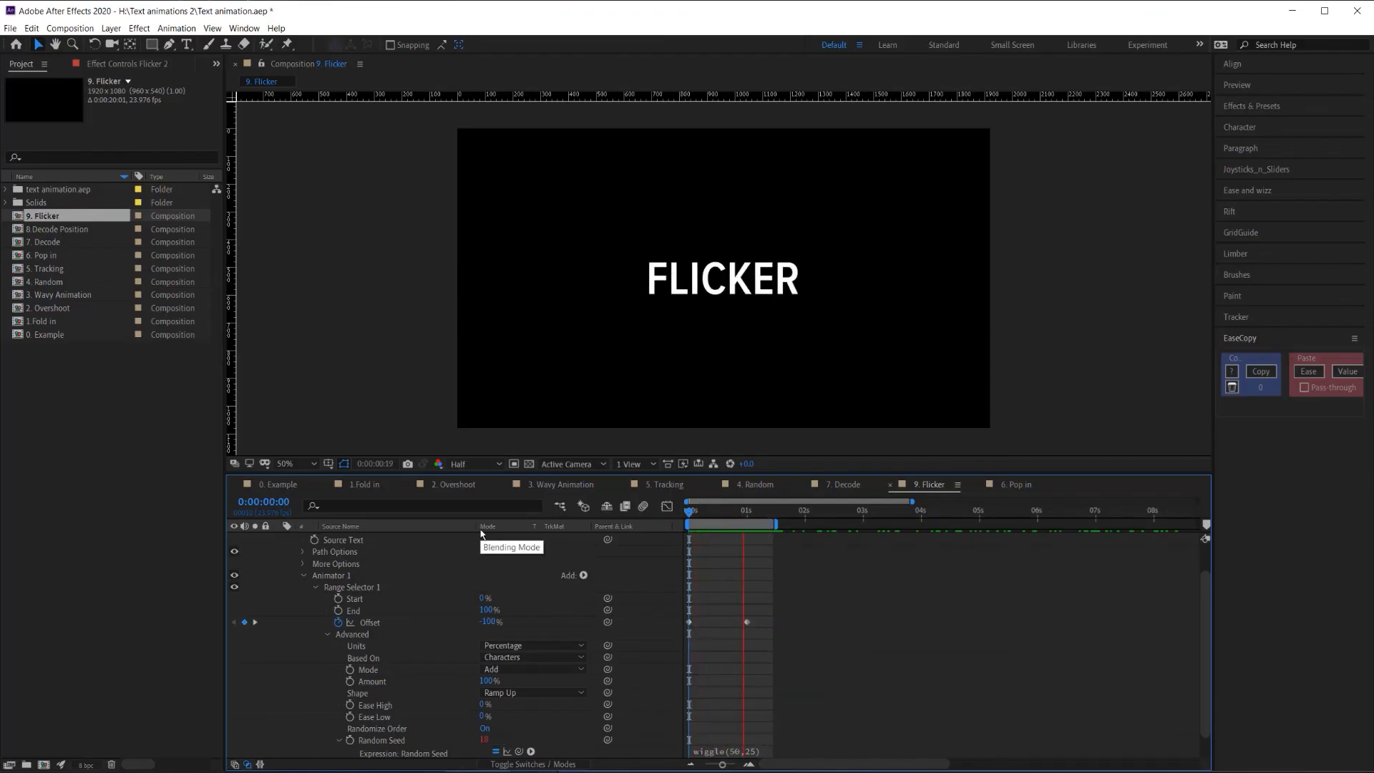